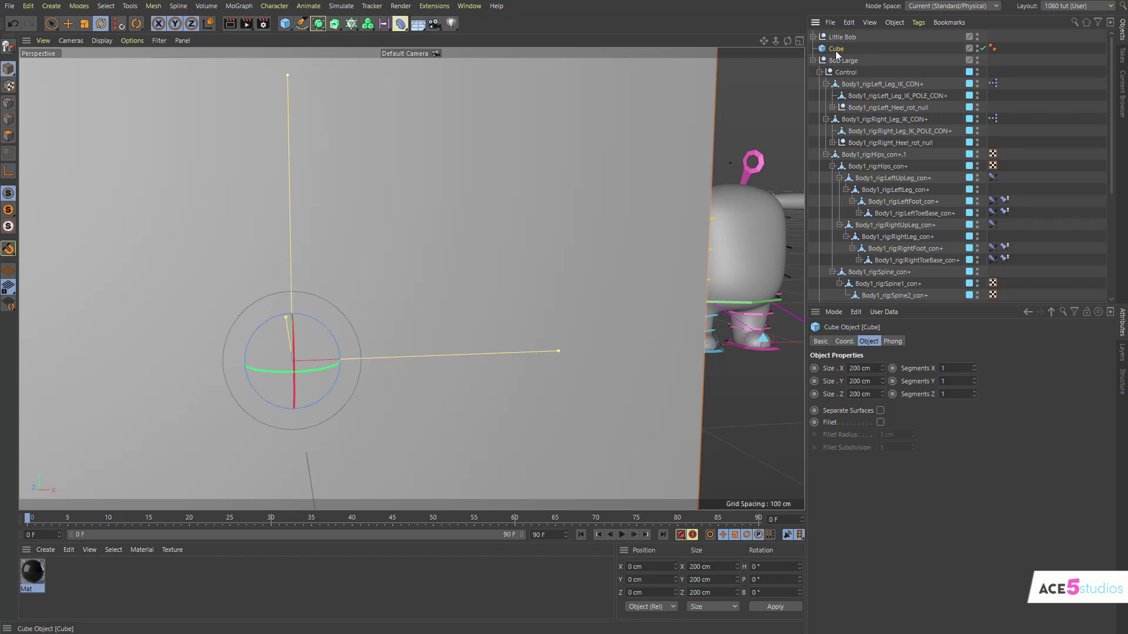
# Delete the Cube object from the scene.
pyautogui.moveTo(842, 26)
pyautogui.mouseDown()
pyautogui.moveTo(845, 59)
pyautogui.moveTo(845, 35)
pyautogui.mouseUp()
pyautogui.press('Delete')
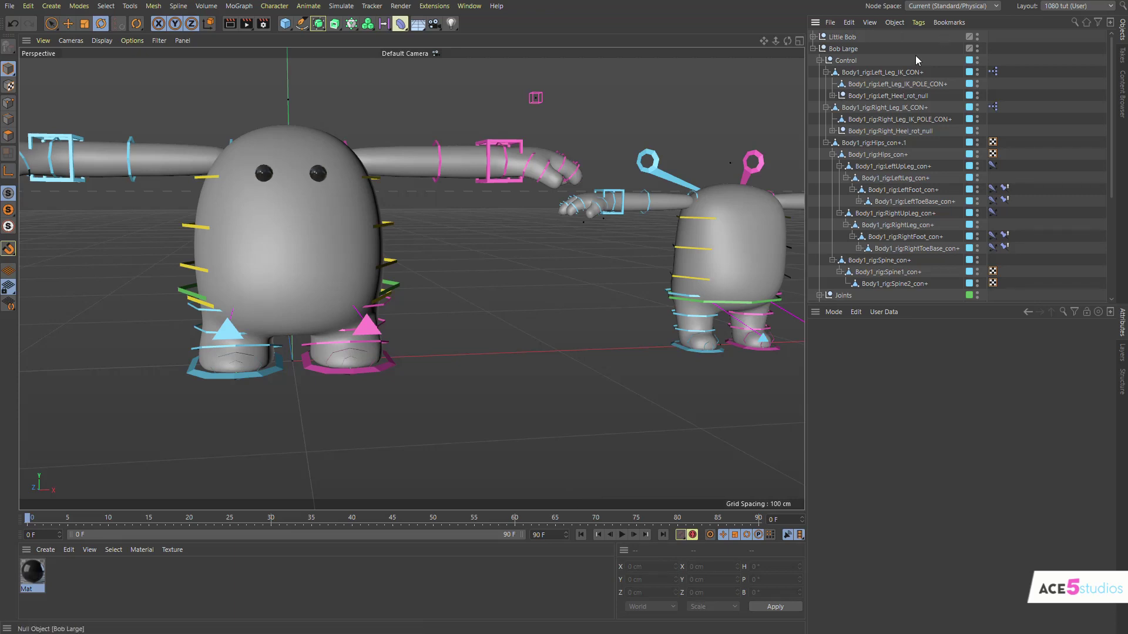
pyautogui.scroll(-5, 922, 127)
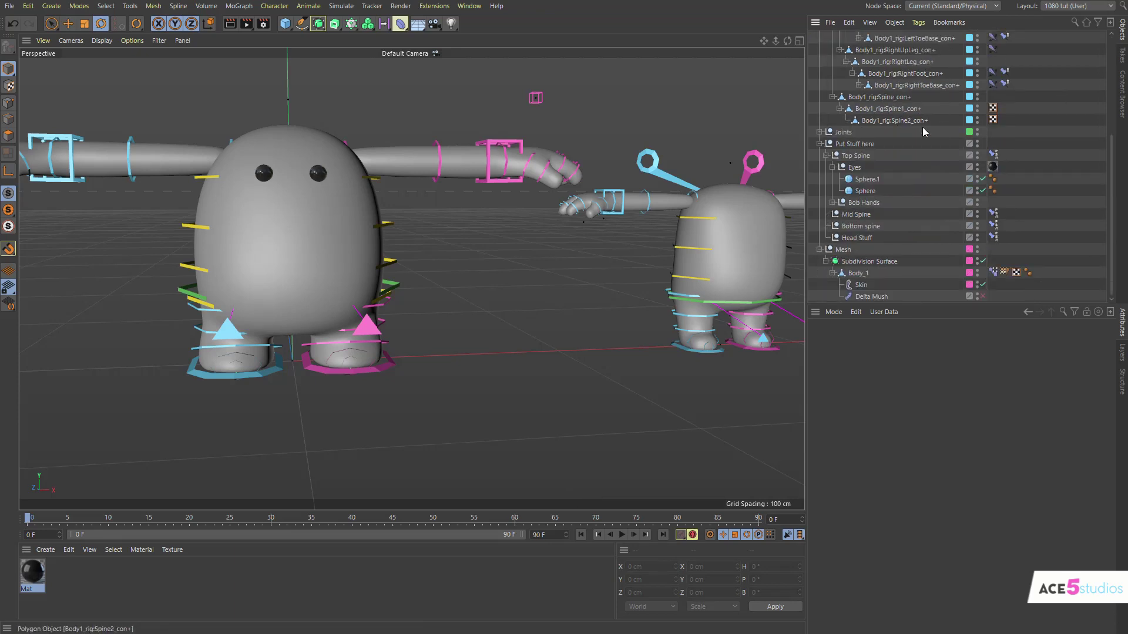
pyautogui.click(400, 23)
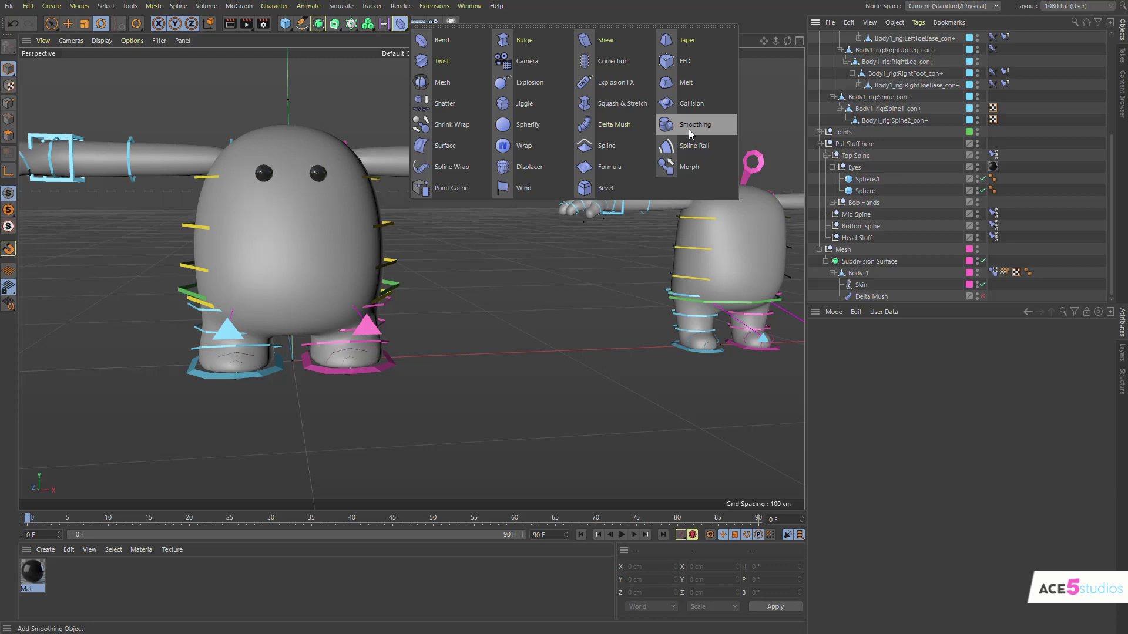
pyautogui.click(939, 260)
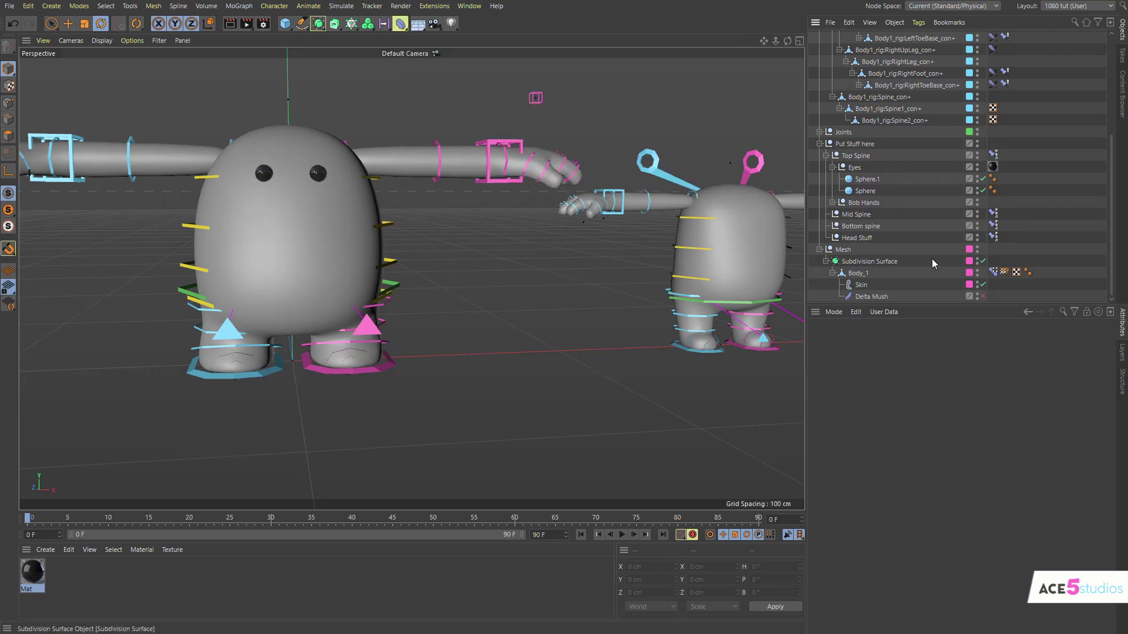
# Try bending the large character's body forward by pitching the Spine1 controller about 39°, and undo the bend.
pyautogui.keyDown('alt'); pyautogui.moveTo(282, 217); pyautogui.dragTo(335, 241); pyautogui.keyUp('alt')
pyautogui.click(288, 232)
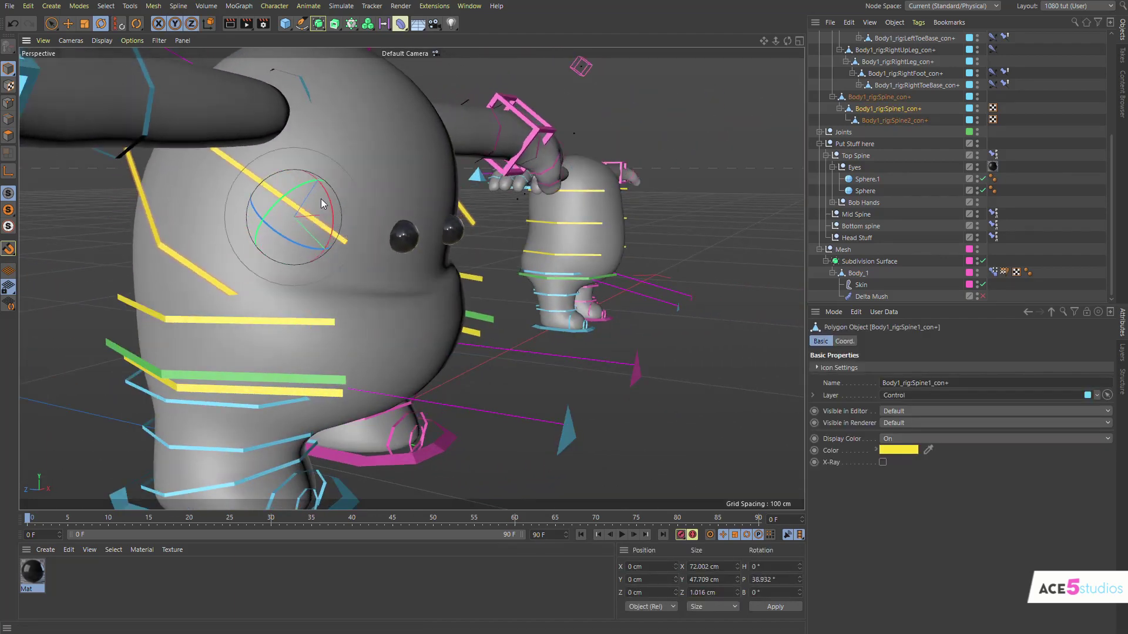
pyautogui.click(272, 192)
pyautogui.keyDown('alt'); pyautogui.moveTo(395, 259); pyautogui.dragTo(235, 224); pyautogui.keyUp('alt')
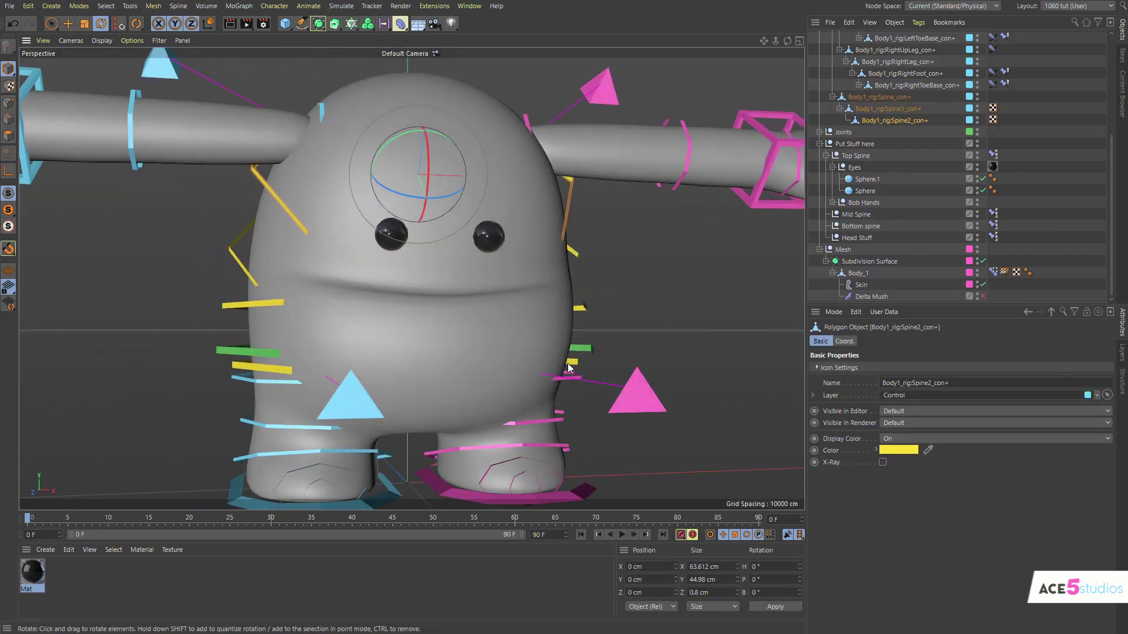
pyautogui.press('u')
pyautogui.click(236, 255)
pyautogui.click(233, 254)
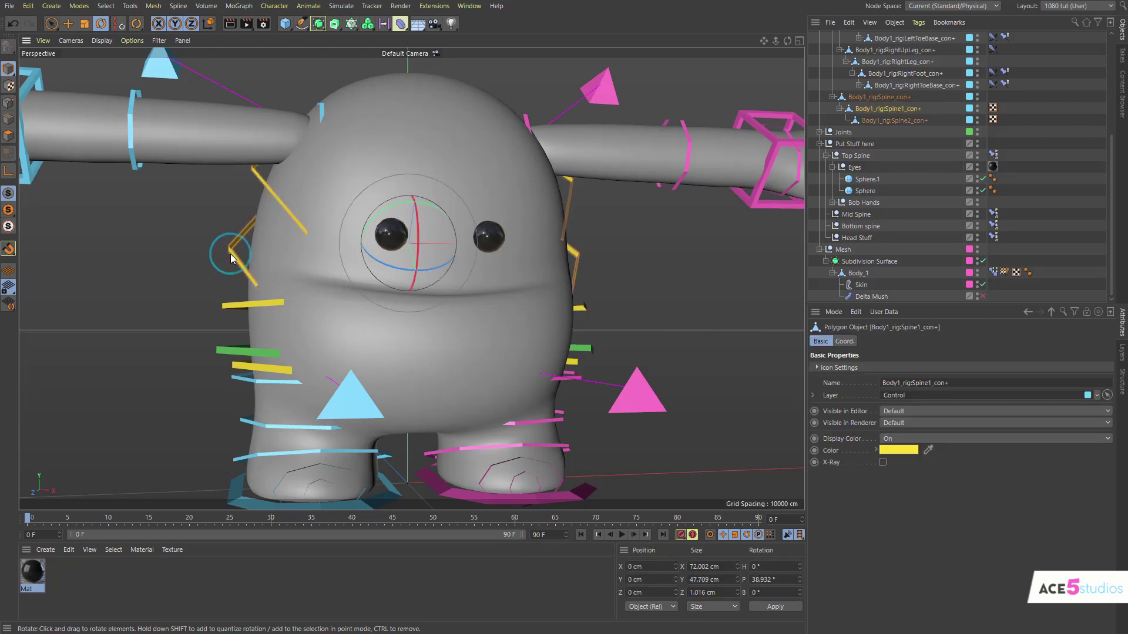
pyautogui.hotkey('alt', '0')
# Rotate the large character's Spine2 controller to a heading of about 30° so the upper body leans sideways.
pyautogui.click(260, 154)
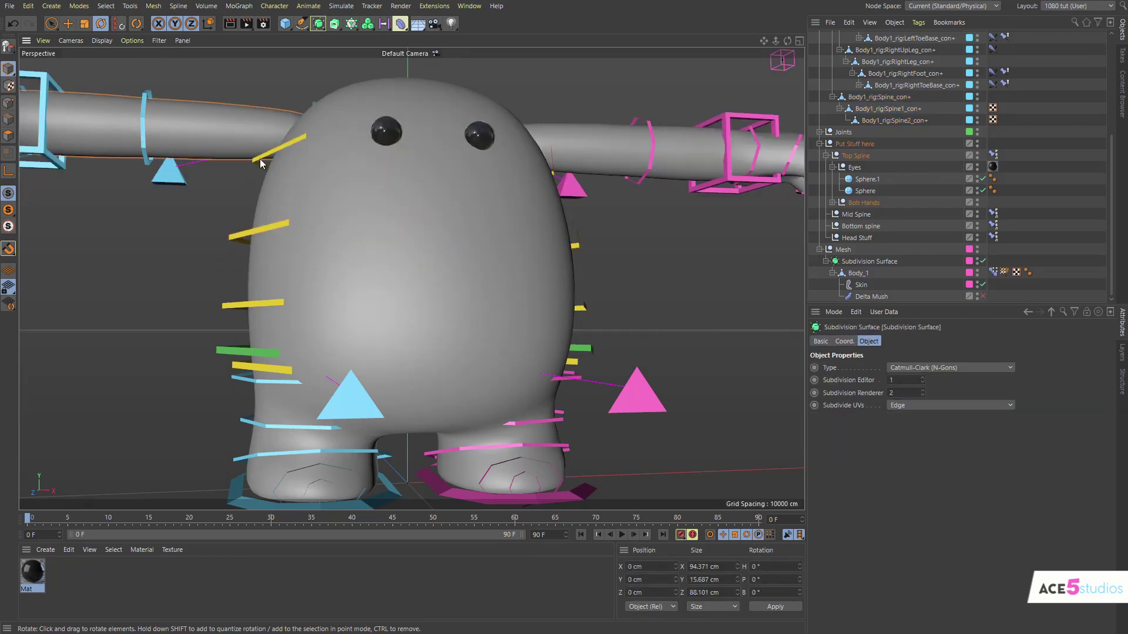
pyautogui.click(254, 160)
pyautogui.moveTo(364, 179); pyautogui.dragTo(378, 201)
pyautogui.keyDown('alt'); pyautogui.moveTo(223, 256); pyautogui.dragTo(257, 316); pyautogui.keyUp('alt')
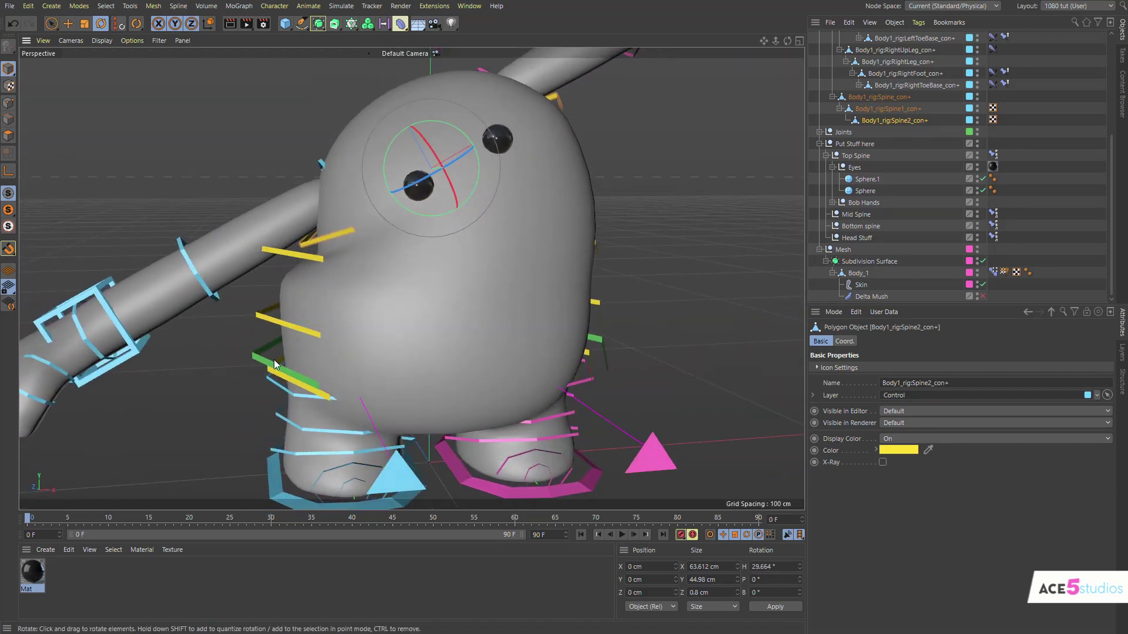
# Rotate the hips controller to a heading of about -27° and enable Delta Mush on the body mesh.
pyautogui.click(279, 381)
pyautogui.moveTo(390, 331); pyautogui.dragTo(376, 287)
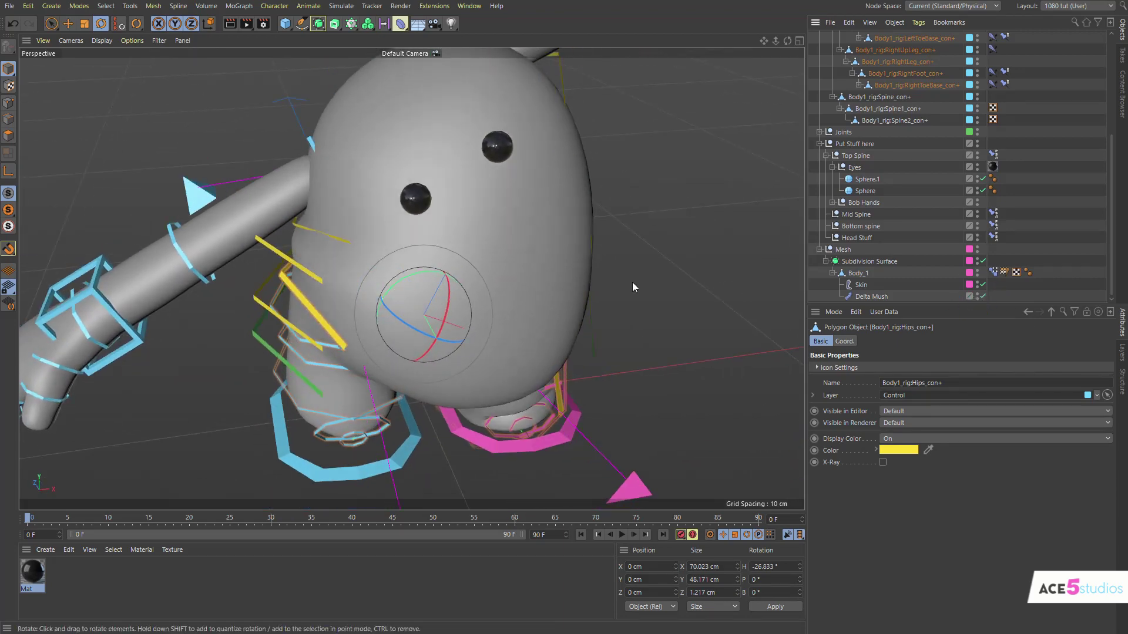
pyautogui.keyDown('alt'); pyautogui.moveTo(407, 243); pyautogui.dragTo(362, 202); pyautogui.keyUp('alt')
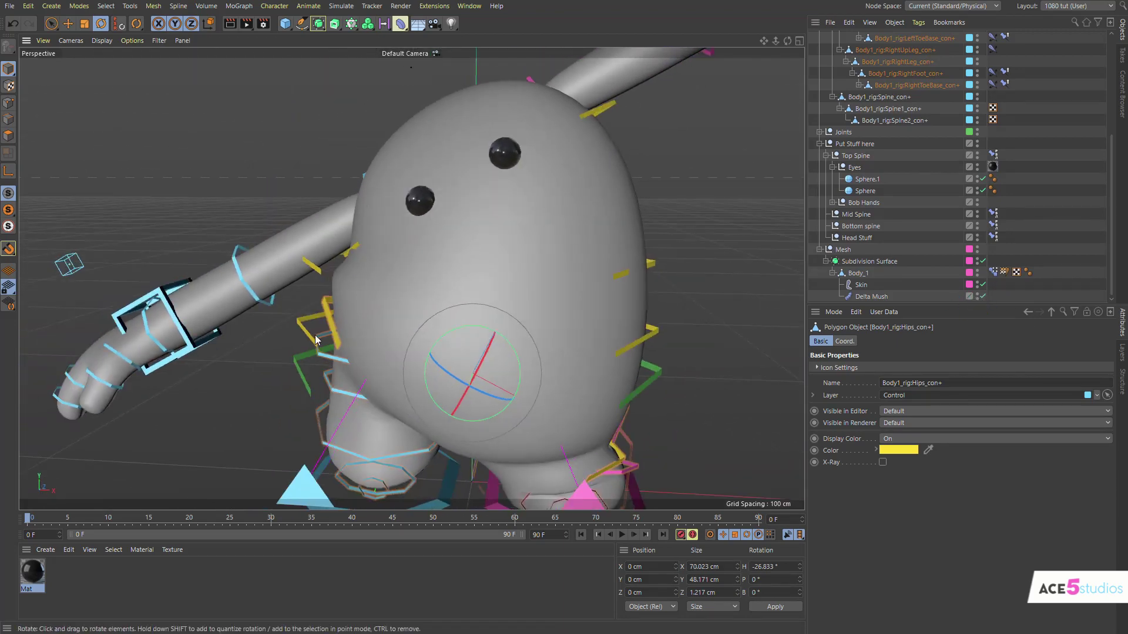
pyautogui.keyDown('alt'); pyautogui.moveTo(332, 300); pyautogui.dragTo(347, 303); pyautogui.keyUp('alt')
# Lean the upper body to the opposite side by rotating the Spine2 controller to a heading of about -31°.
pyautogui.click(356, 258)
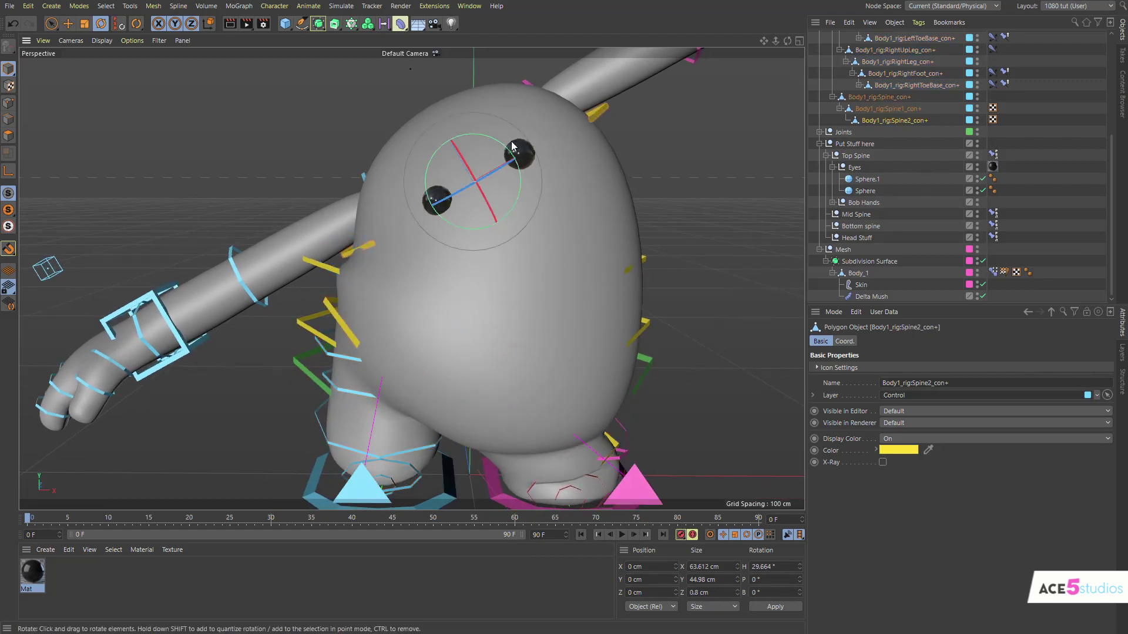
pyautogui.moveTo(508, 179); pyautogui.dragTo(532, 188)
pyautogui.keyDown('alt'); pyautogui.moveTo(589, 215); pyautogui.dragTo(511, 200); pyautogui.keyUp('alt')
pyautogui.keyDown('alt'); pyautogui.moveTo(559, 247); pyautogui.dragTo(603, 257); pyautogui.keyUp('alt')
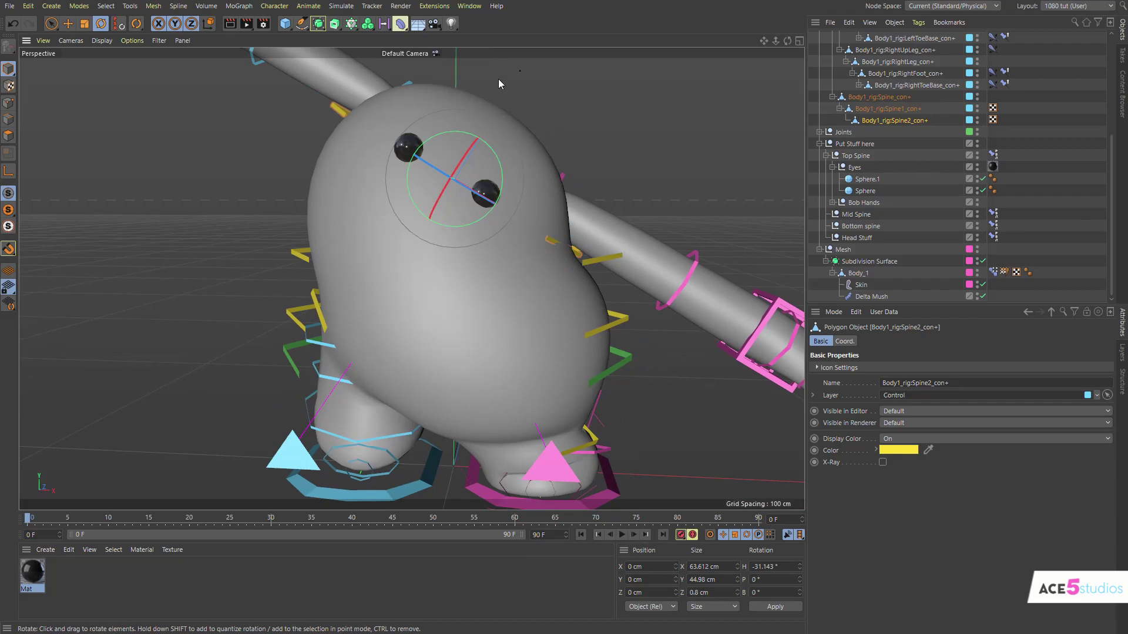
# Switch to the open scene that contains the rigged bear and frame its upper body.
pyautogui.click(470, 6)
pyautogui.click(531, 377)
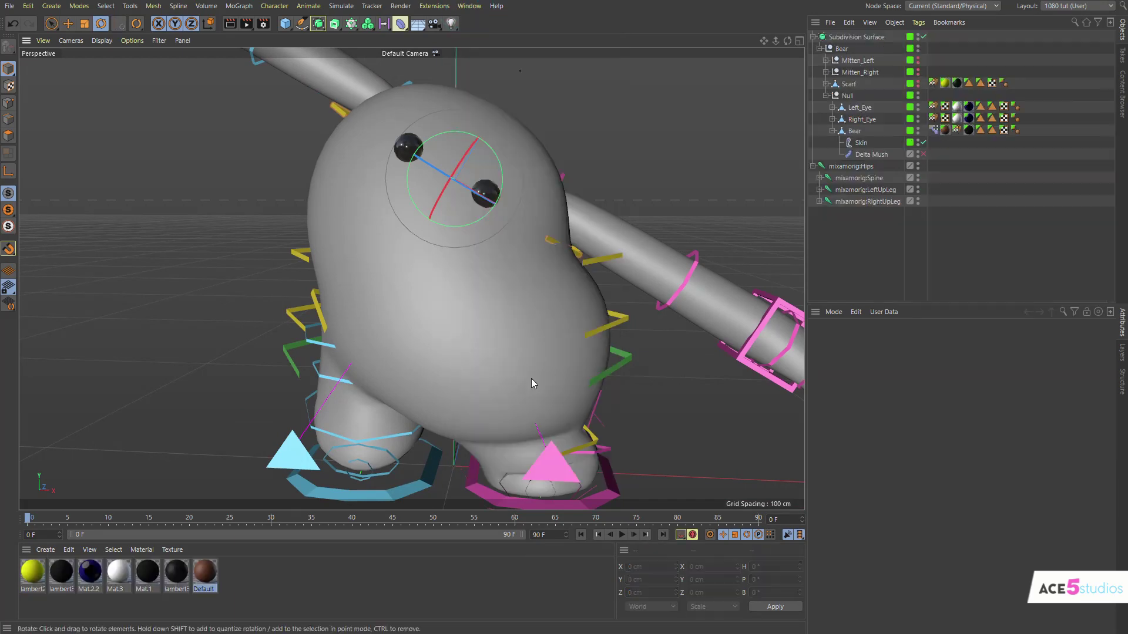
pyautogui.scroll(6, 506, 256)
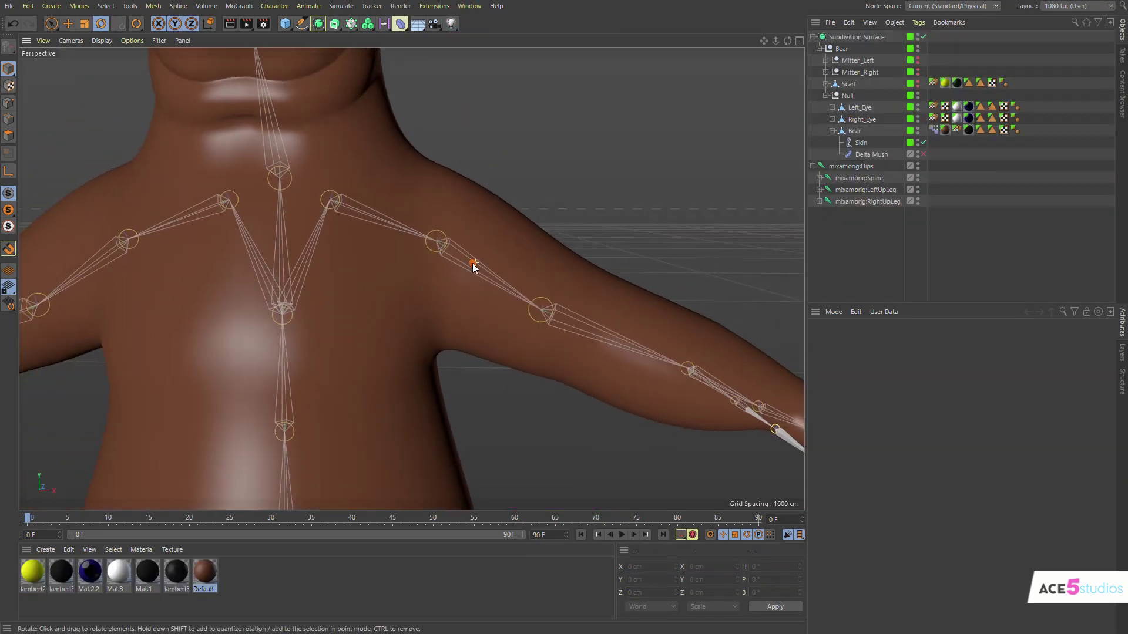
pyautogui.scroll(-5, 474, 268)
# Raise the bear's left arm above shoulder level by rotating the LeftArm joint.
pyautogui.click(469, 258)
pyautogui.scroll(3, 469, 264)
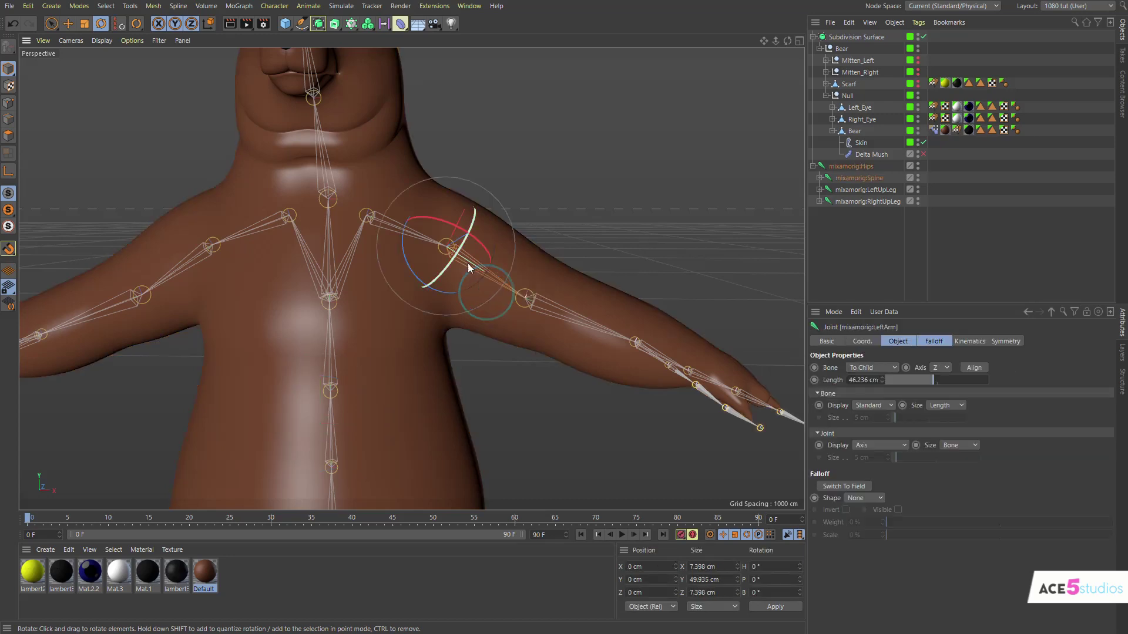
pyautogui.moveTo(570, 301); pyautogui.dragTo(399, 222)
# Lift the bear's shoulder by rotating the LeftShoulder joint to about H 12°, P -38°, B 12°.
pyautogui.click(385, 225)
pyautogui.click(411, 250)
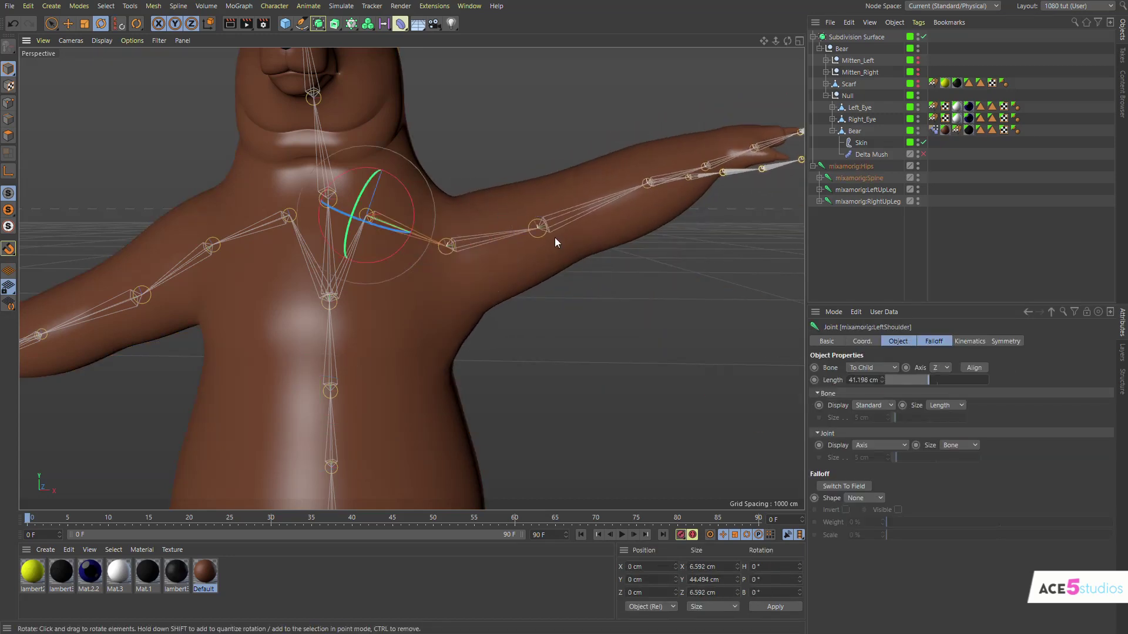
pyautogui.moveTo(554, 237); pyautogui.dragTo(490, 137)
pyautogui.keyDown('alt'); pyautogui.moveTo(423, 190); pyautogui.dragTo(379, 158); pyautogui.keyUp('alt')
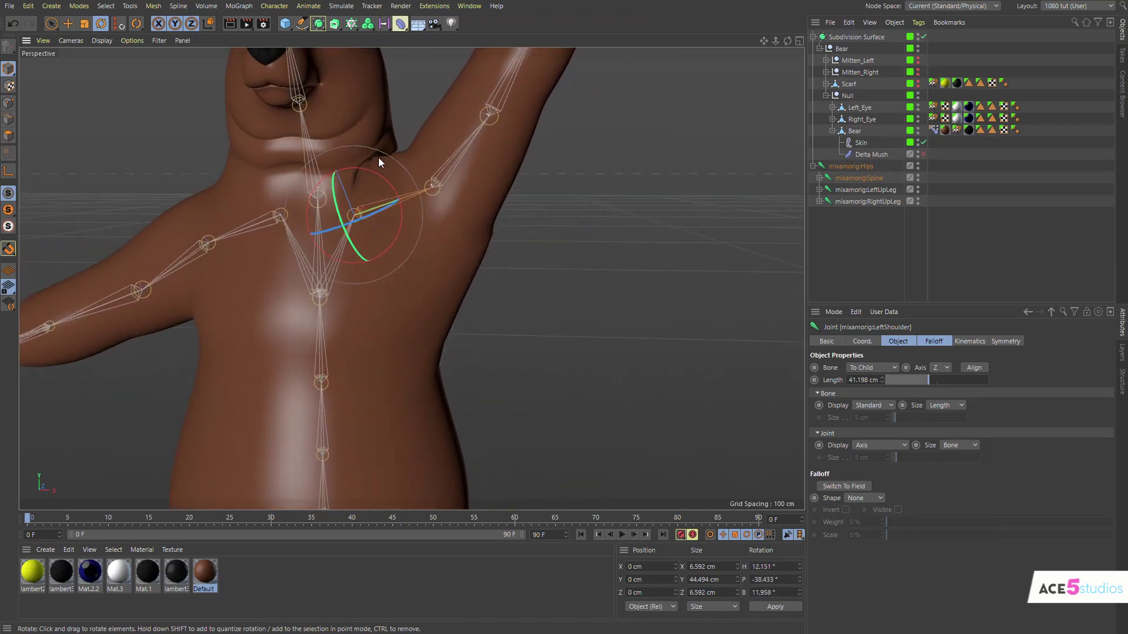
# Raise the arm further by rotating the LeftArm joint to about H -1.5°, P -24.6°, B 51°.
pyautogui.click(462, 157)
pyautogui.click(497, 188)
pyautogui.moveTo(585, 181)
pyautogui.mouseDown()
pyautogui.moveTo(562, 130)
pyautogui.moveTo(574, 185)
pyautogui.mouseUp()
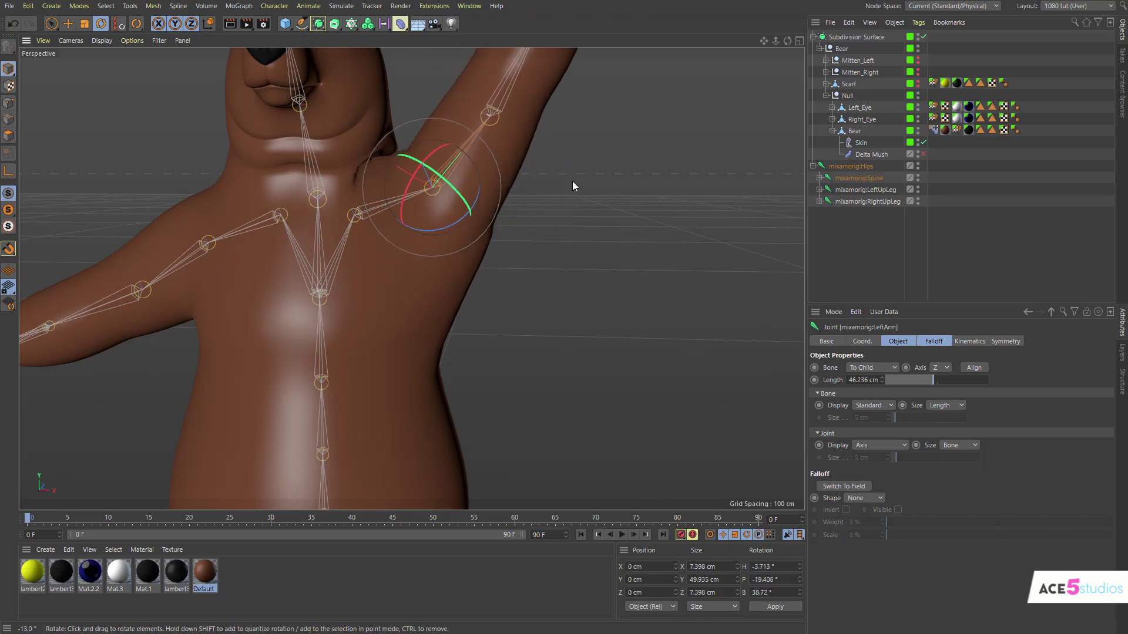
# Switch the bear's Delta Mush deformer on and off to compare the raised shoulder's deformation, leaving it disabled.
pyautogui.click(923, 154)
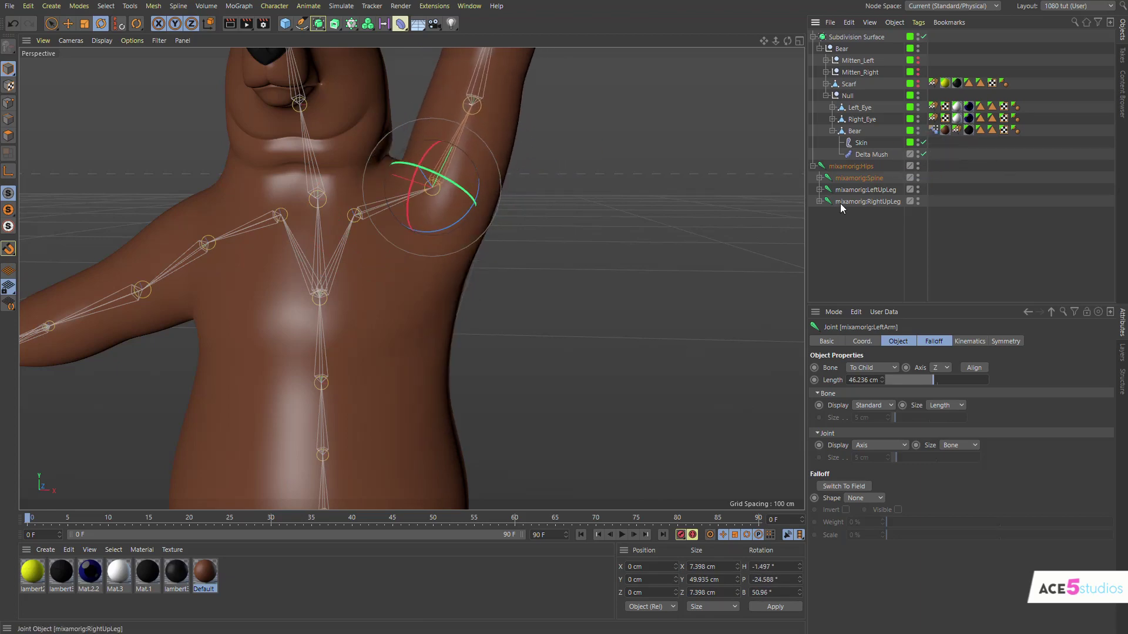
pyautogui.keyDown('alt'); pyautogui.moveTo(447, 246); pyautogui.dragTo(470, 238); pyautogui.keyUp('alt')
pyautogui.scroll(-3, 470, 237)
pyautogui.click(924, 154)
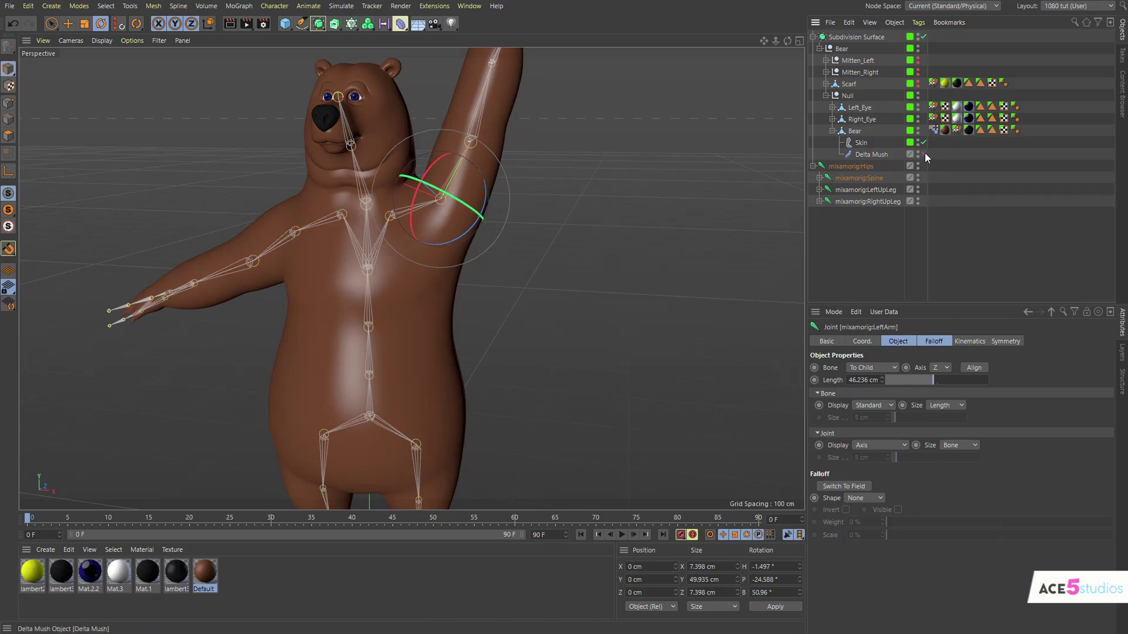
pyautogui.click(923, 154)
# Add a Smoothing deformer as a child of the Bear mesh, between Skin and Delta Mush.
pyautogui.click(854, 130)
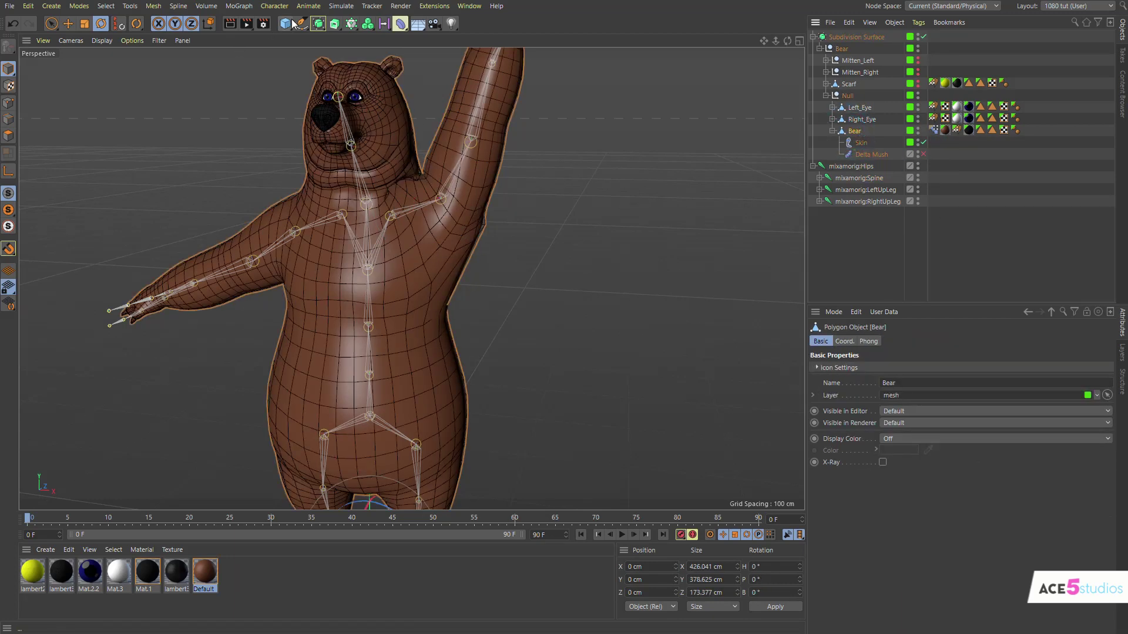
pyautogui.click(382, 26)
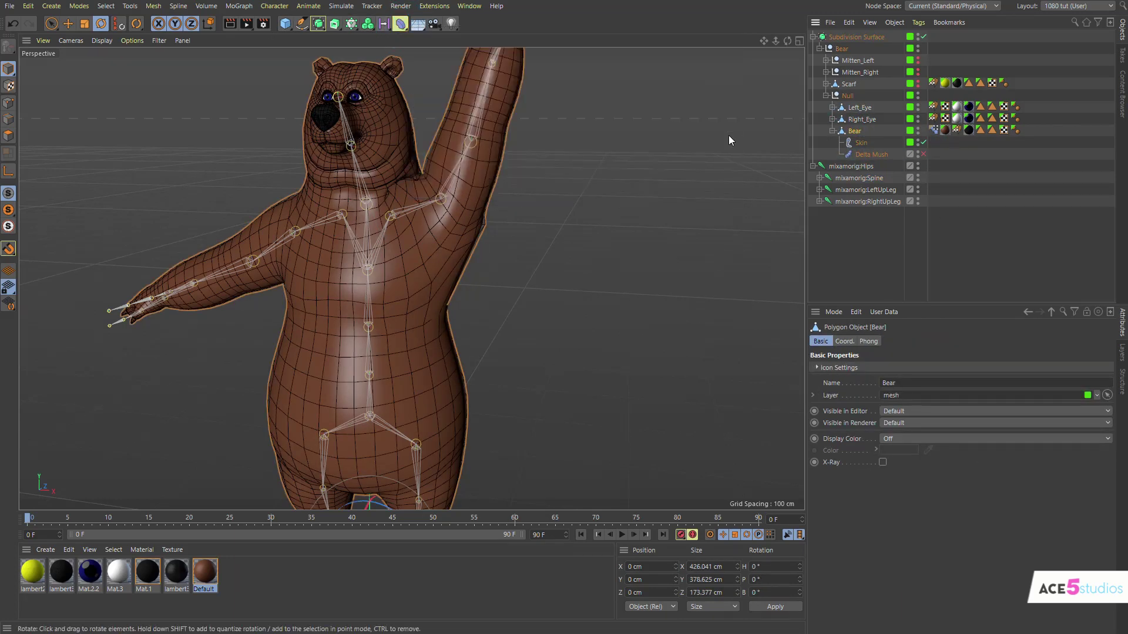
pyautogui.moveTo(868, 143); pyautogui.dragTo(865, 161)
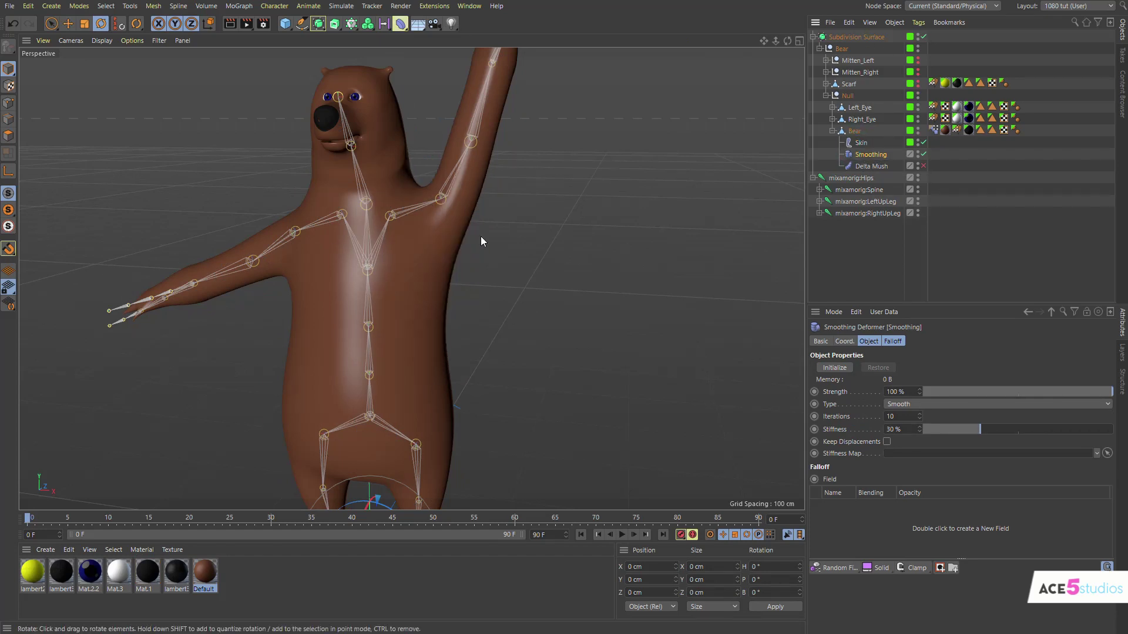
pyautogui.keyDown('alt'); pyautogui.moveTo(347, 272); pyautogui.dragTo(364, 262); pyautogui.keyUp('alt')
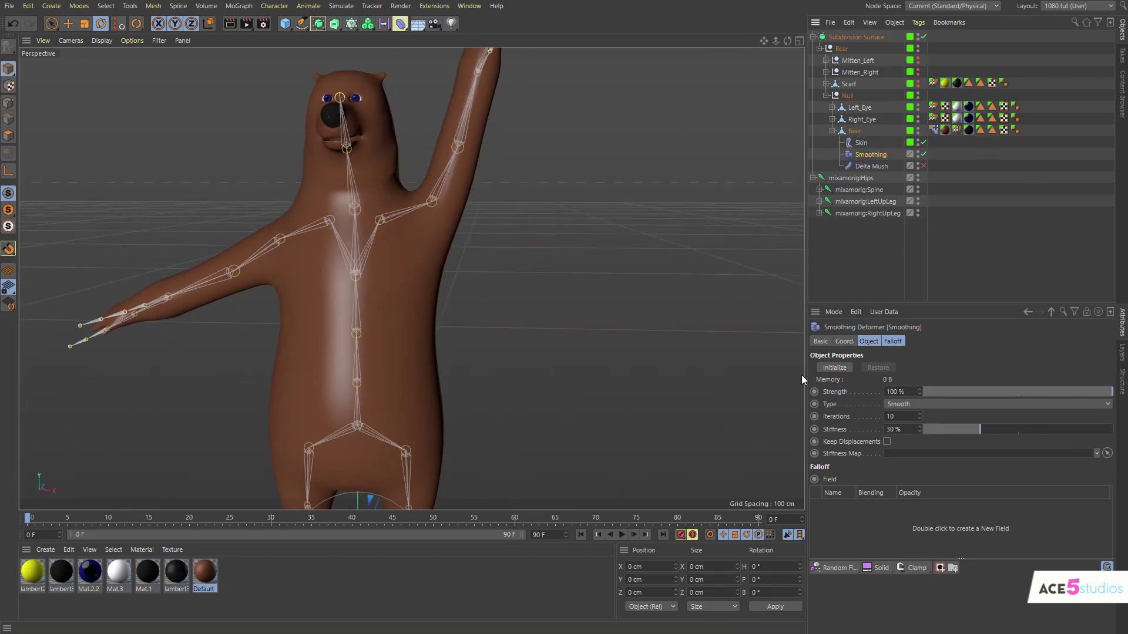
# Initialize the Smoothing deformer and set its type to Stretch.
pyautogui.click(833, 369)
pyautogui.click(929, 403)
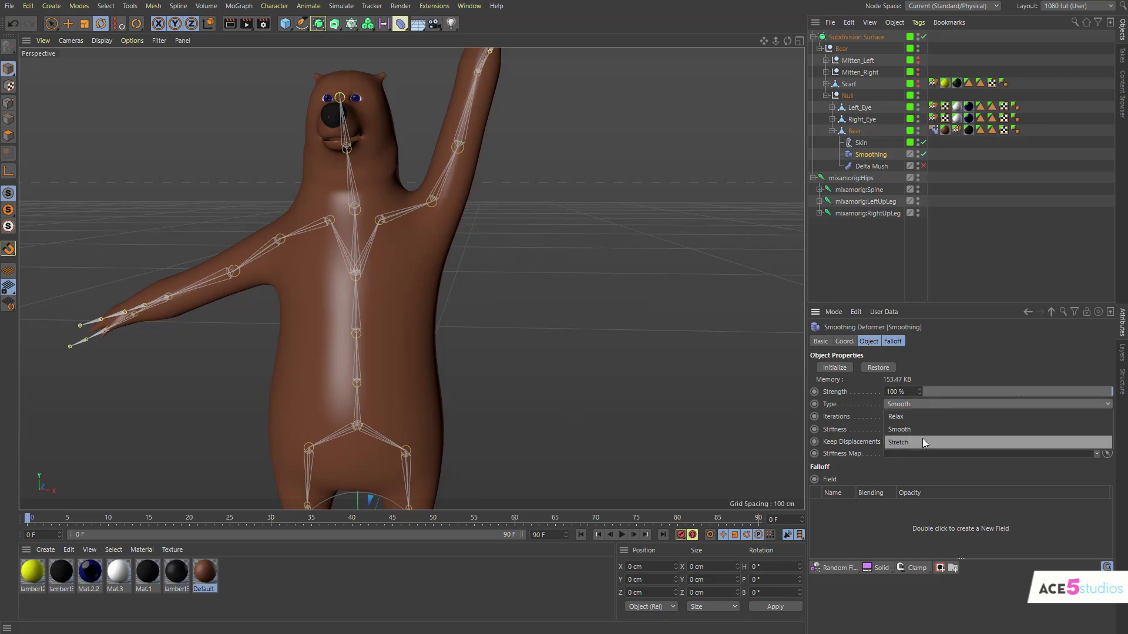
pyautogui.click(922, 439)
pyautogui.keyDown('alt'); pyautogui.moveTo(369, 211); pyautogui.dragTo(361, 205); pyautogui.keyUp('alt')
# Toggle the Smoothing deformer repeatedly to examine its effect on the bear's raised shoulder, leaving it disabled.
pyautogui.click(921, 155)
pyautogui.click(921, 156)
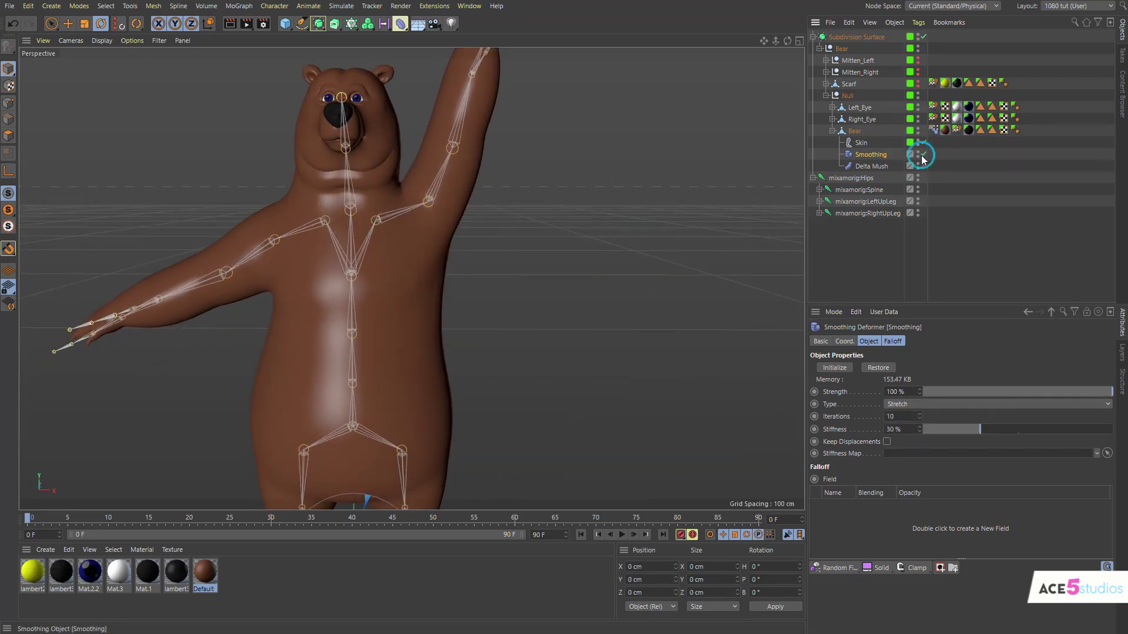
pyautogui.click(921, 156)
pyautogui.click(920, 155)
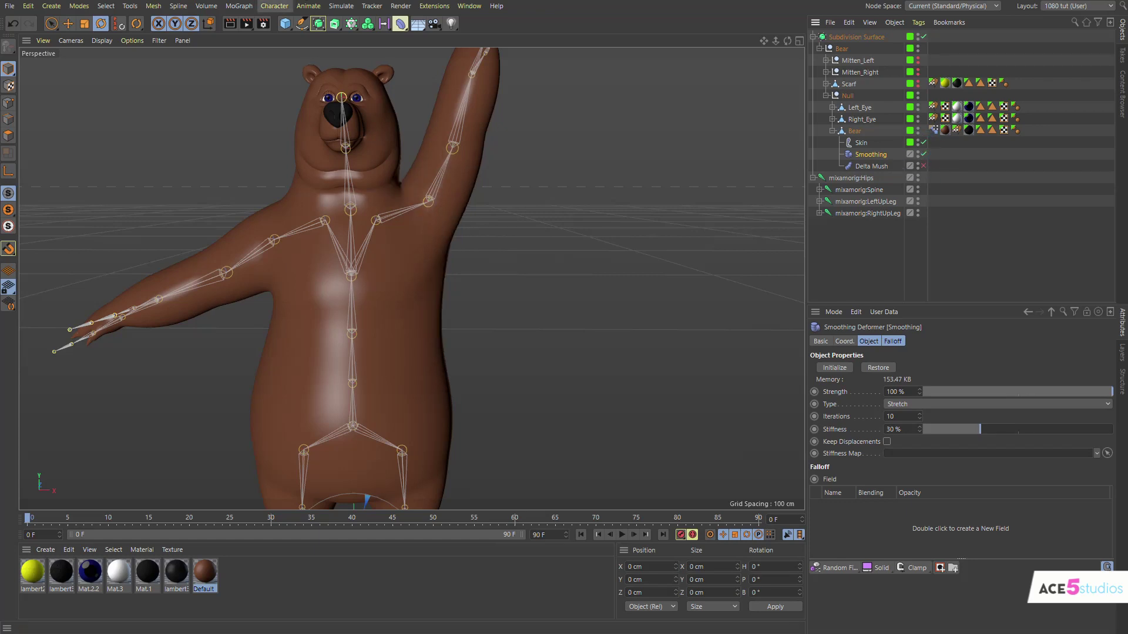
pyautogui.click(923, 155)
# Enable Delta Mush and Smoothing alternately to compare their effect on the bear's armpit, leaving both disabled.
pyautogui.click(923, 166)
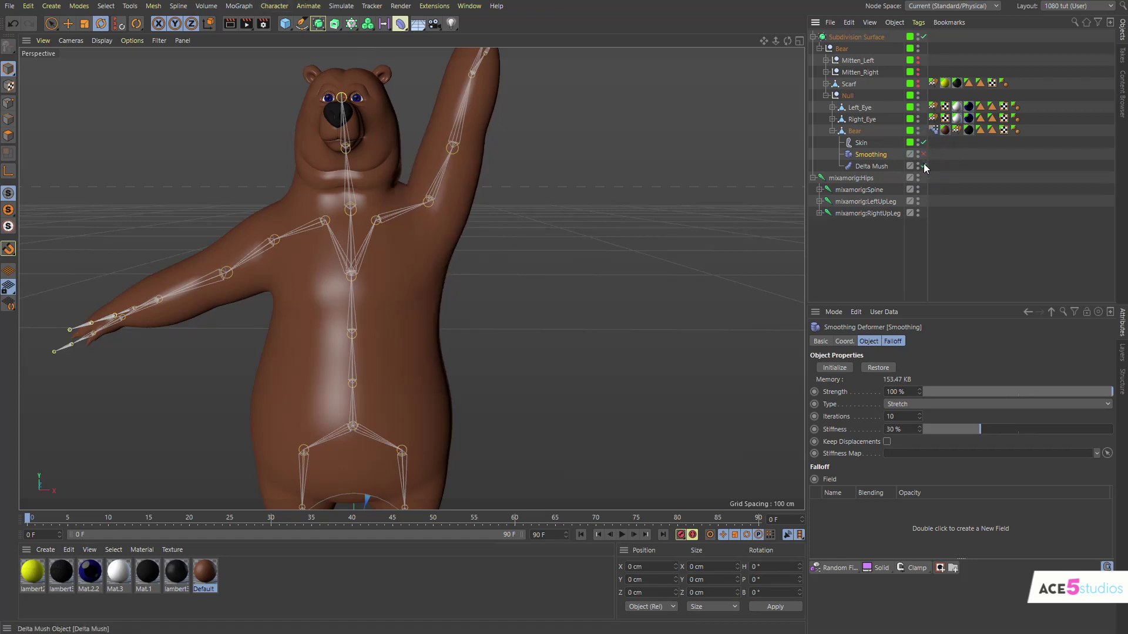
pyautogui.click(924, 166)
pyautogui.click(923, 167)
pyautogui.click(922, 155)
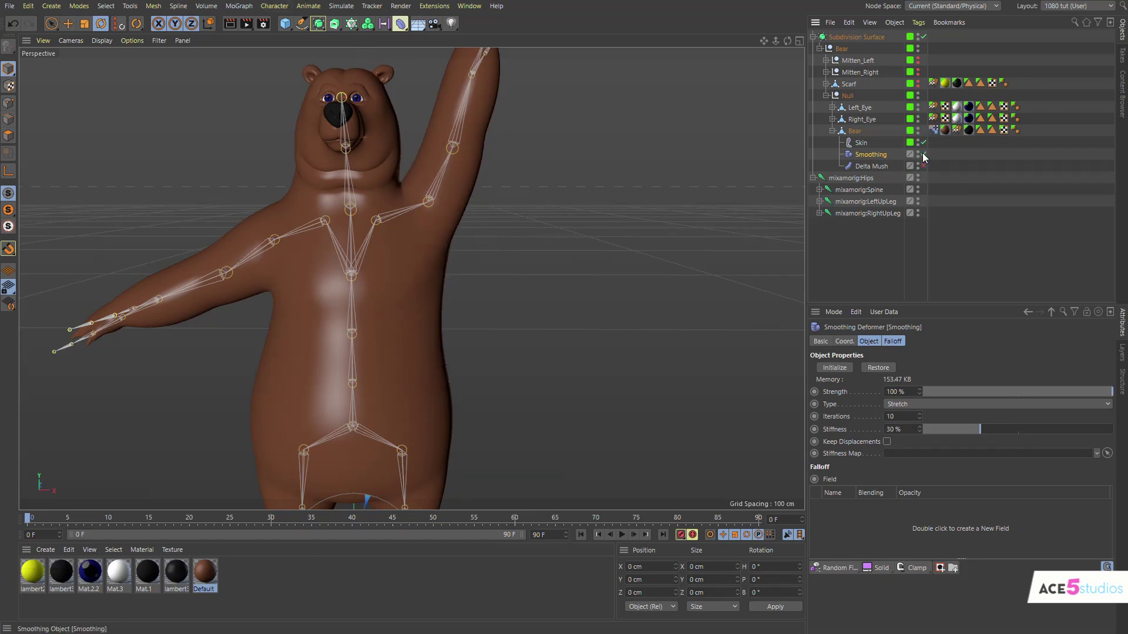
pyautogui.click(923, 155)
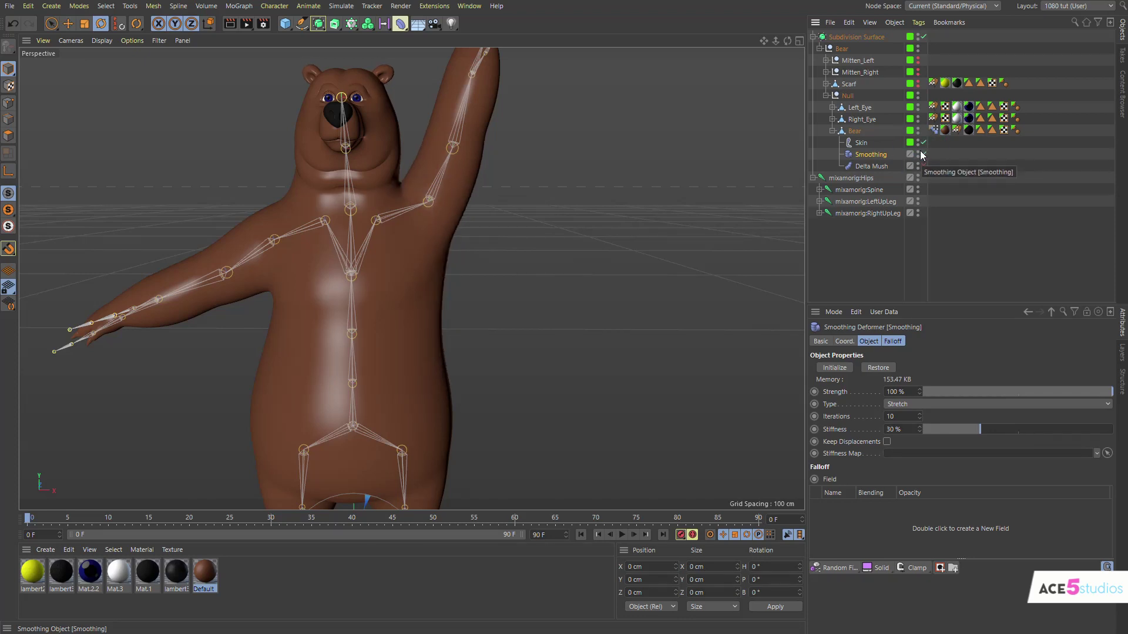
pyautogui.click(924, 166)
pyautogui.click(925, 166)
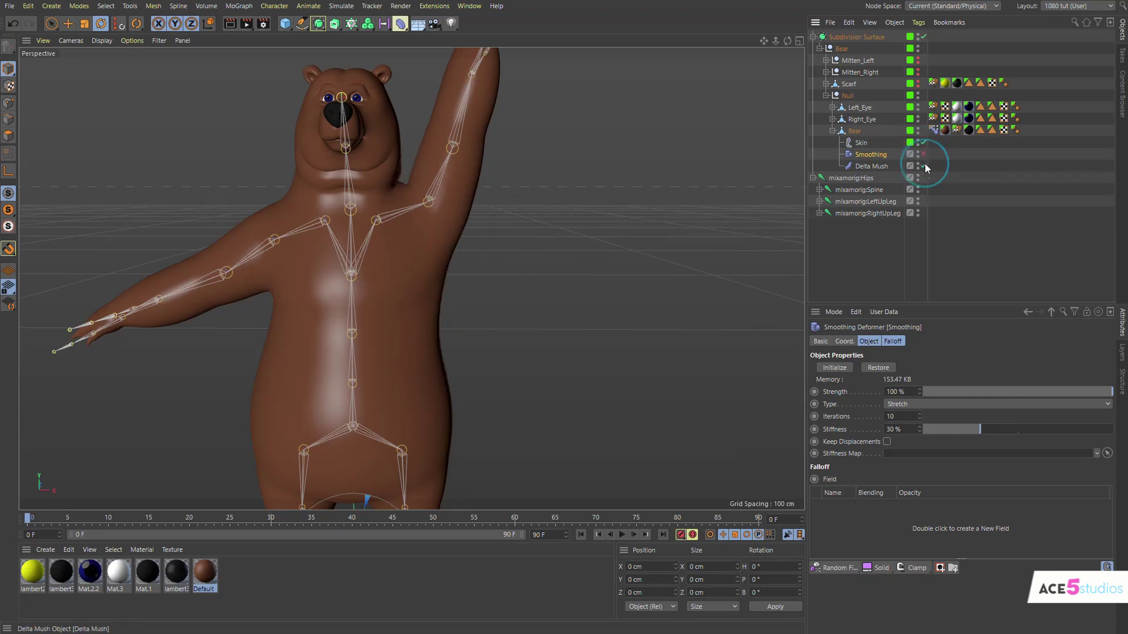
pyautogui.click(921, 166)
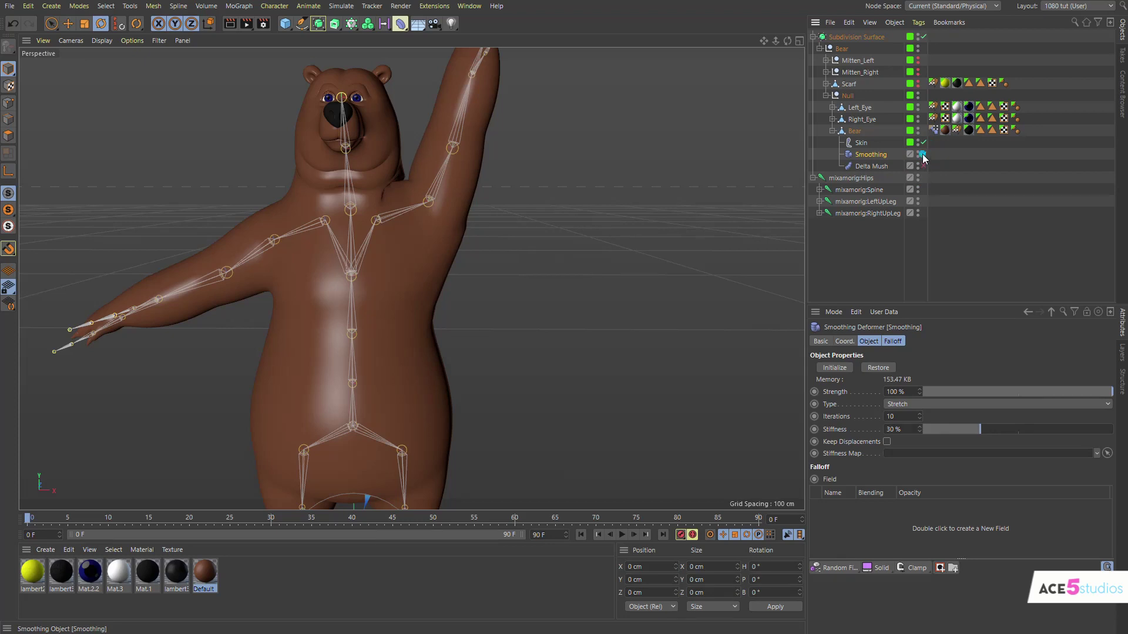
pyautogui.click(923, 157)
pyautogui.click(923, 156)
pyautogui.click(924, 155)
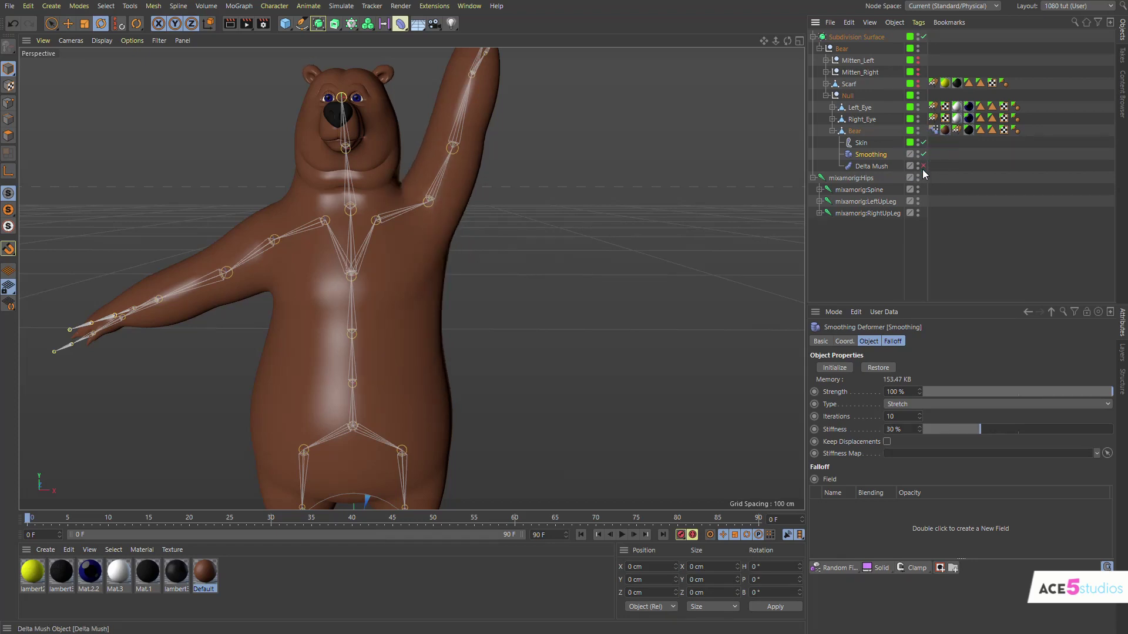
pyautogui.click(924, 155)
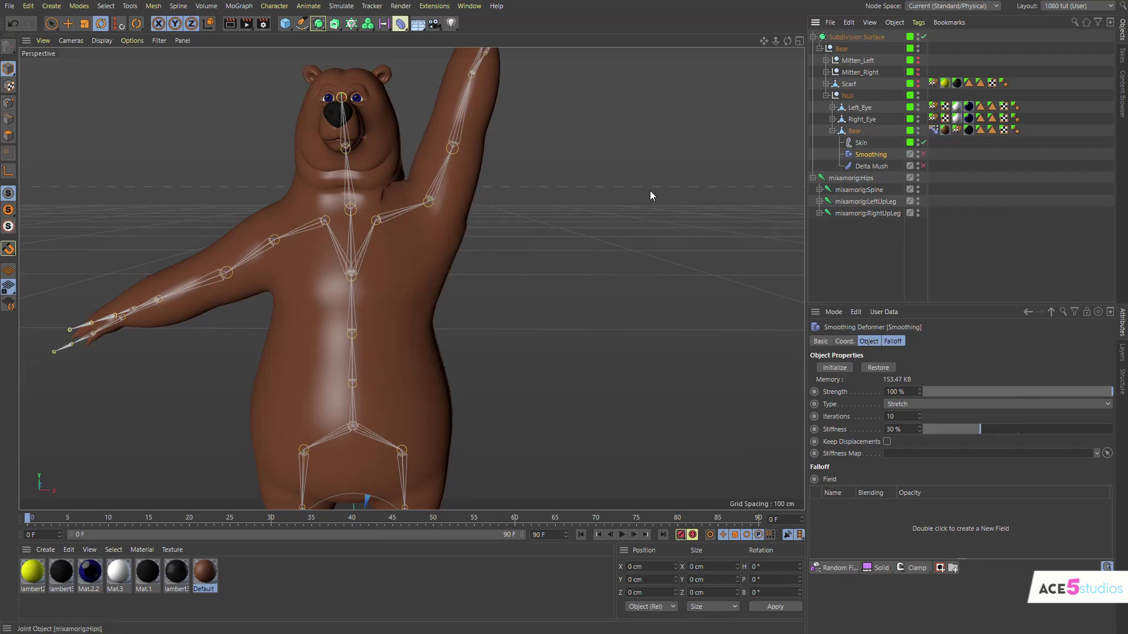
# Enable the Delta Mush deformer on the bear and raise its iterations to 78.
pyautogui.keyDown('alt'); pyautogui.moveTo(649, 190); pyautogui.dragTo(376, 200); pyautogui.keyUp('alt')
pyautogui.click(923, 165)
pyautogui.click(873, 166)
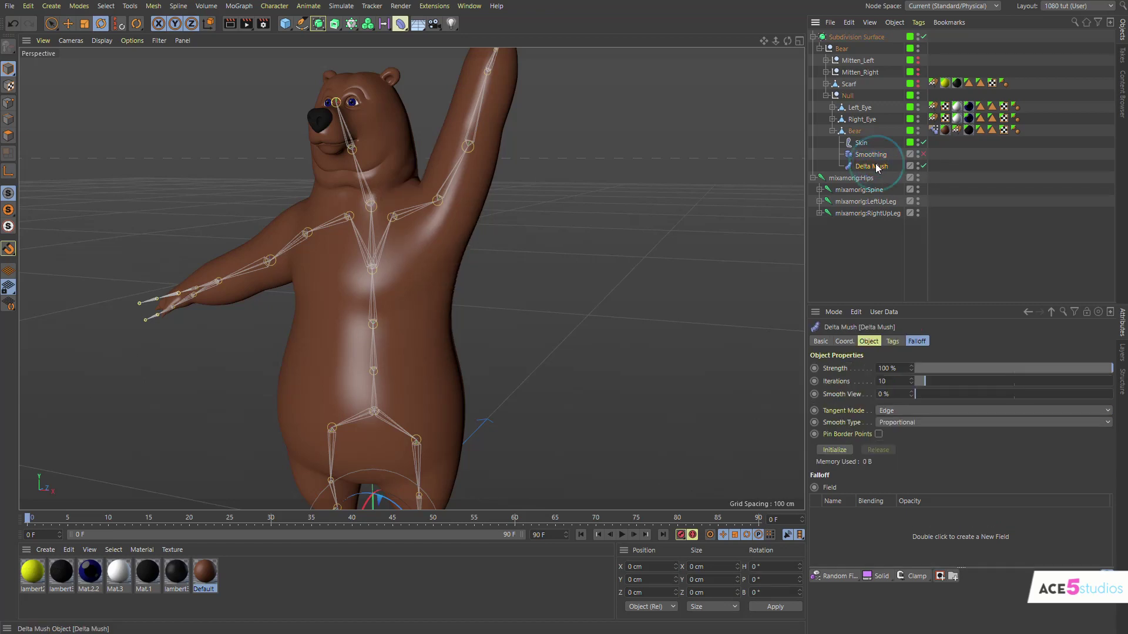
pyautogui.keyDown('alt'); pyautogui.moveTo(353, 302); pyautogui.dragTo(370, 305); pyautogui.keyUp('alt')
pyautogui.moveTo(934, 386); pyautogui.dragTo(993, 383)
pyautogui.keyDown('alt'); pyautogui.moveTo(382, 257); pyautogui.dragTo(442, 205); pyautogui.keyUp('alt')
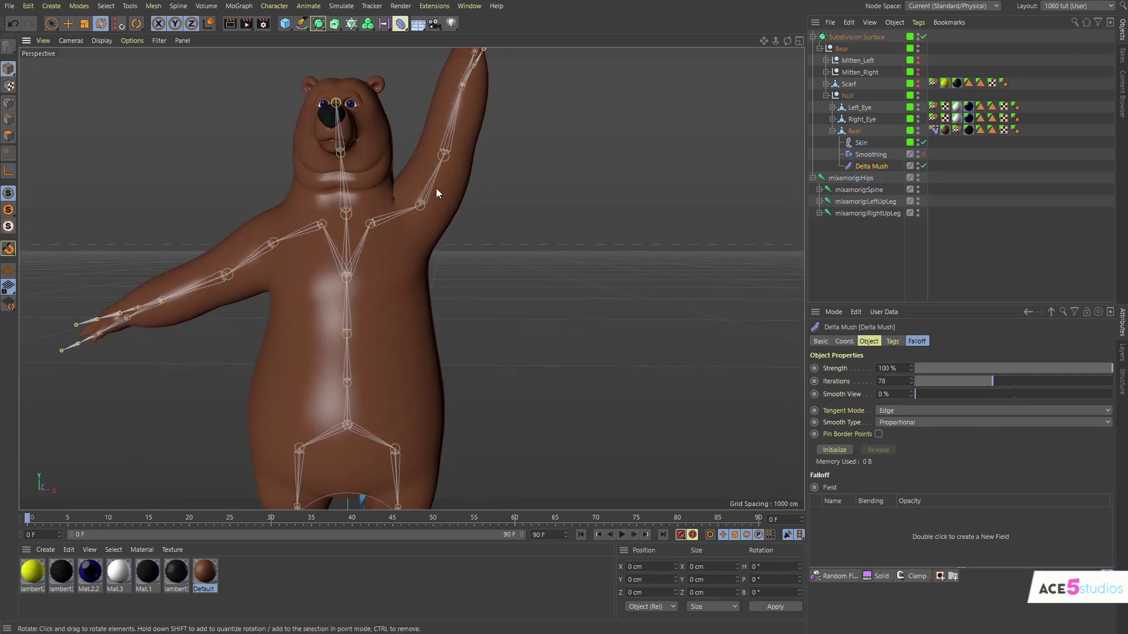
# Select the left arm joint and pose the raised arm out to the side, almost horizontal, at frame 21.
pyautogui.keyDown('shift'); pyautogui.rightClick(430, 187); pyautogui.keyUp('shift')
pyautogui.click(450, 221)
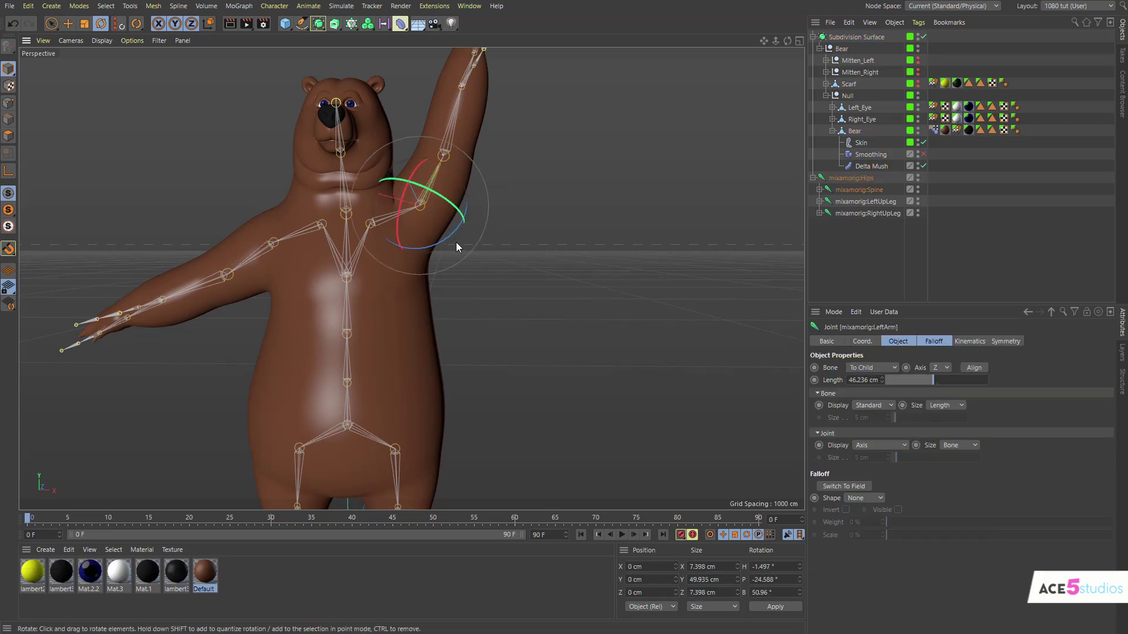
pyautogui.moveTo(104, 515); pyautogui.dragTo(197, 519)
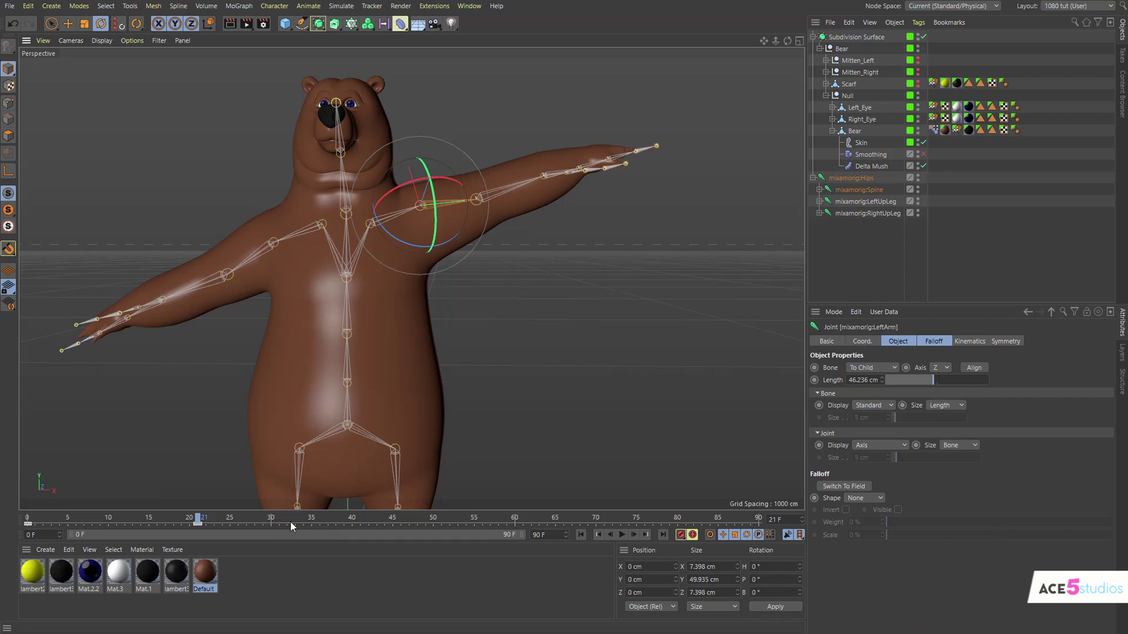
# At frame 41, rotate the left arm joint to swing the bear's arm backward.
pyautogui.moveTo(336, 517); pyautogui.dragTo(357, 518)
pyautogui.click(359, 517)
pyautogui.keyDown('alt'); pyautogui.moveTo(421, 235); pyautogui.dragTo(378, 258); pyautogui.keyUp('alt')
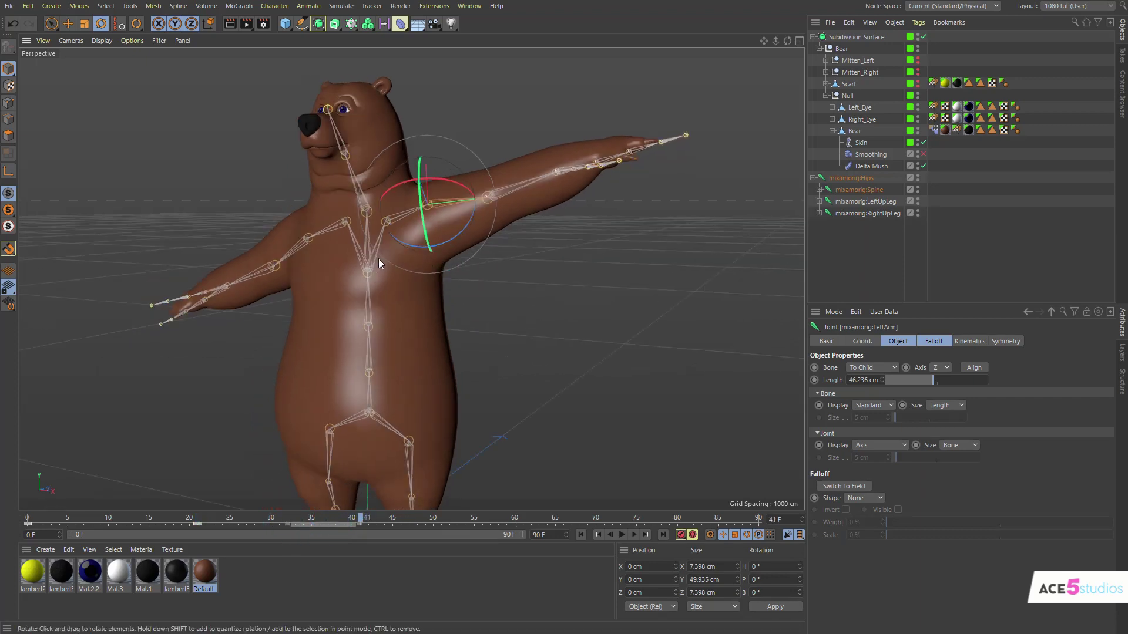
pyautogui.moveTo(457, 211); pyautogui.dragTo(392, 168)
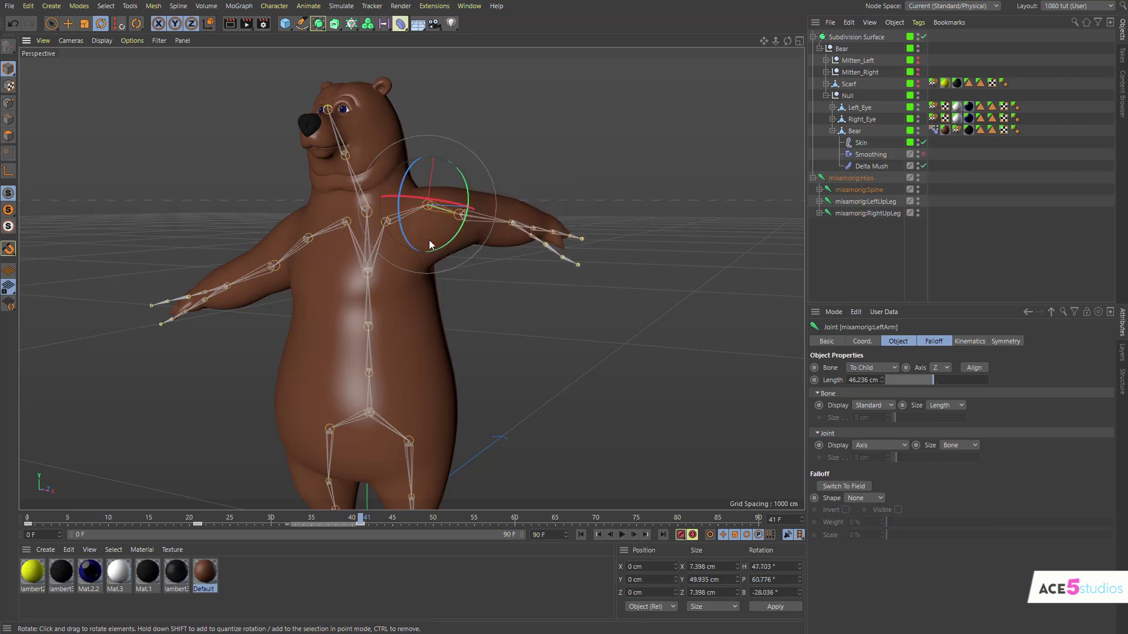
pyautogui.keyDown('alt'); pyautogui.moveTo(430, 245); pyautogui.dragTo(390, 258); pyautogui.keyUp('alt')
# At frame 36, rotate the left shoulder joint to about H 4°, P 8°, B 39°.
pyautogui.moveTo(355, 516); pyautogui.dragTo(198, 533)
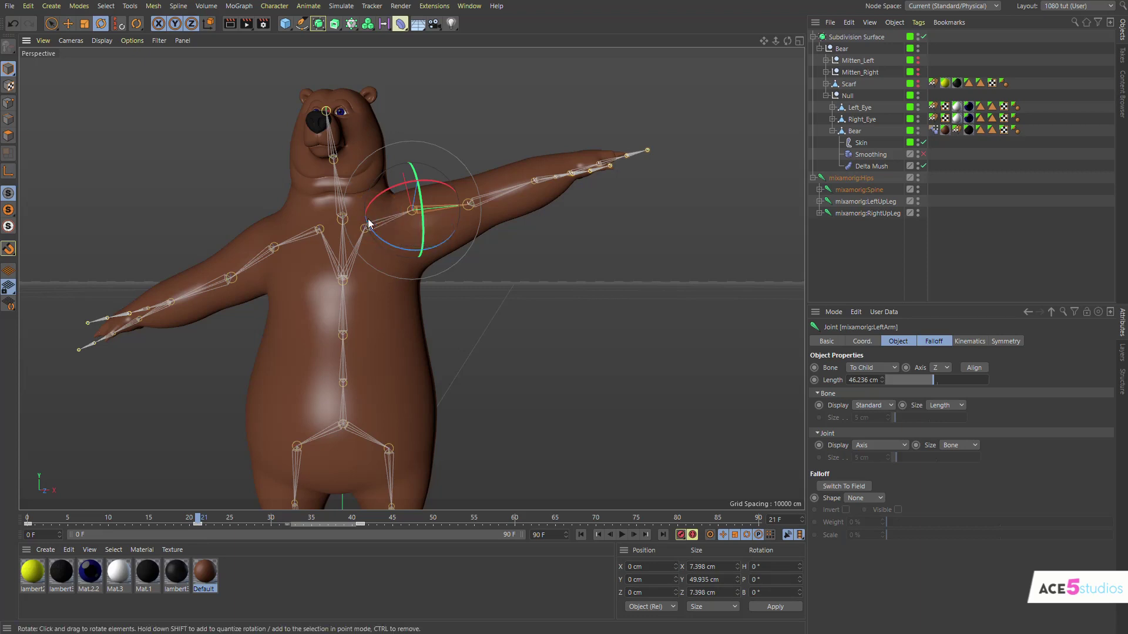
pyautogui.click(402, 253)
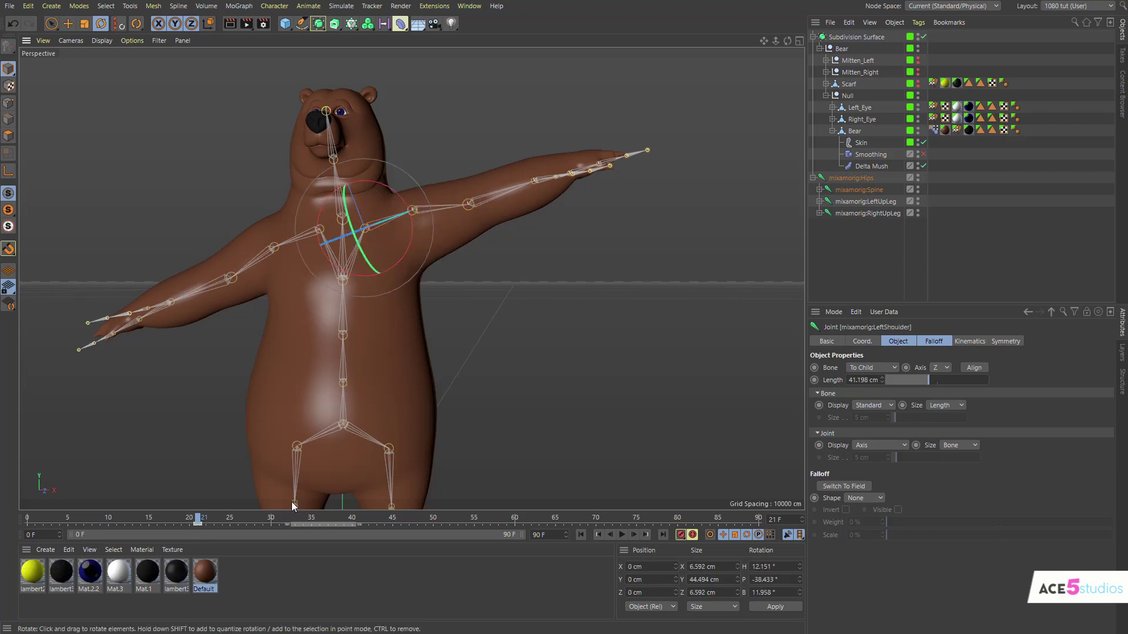
pyautogui.click(321, 517)
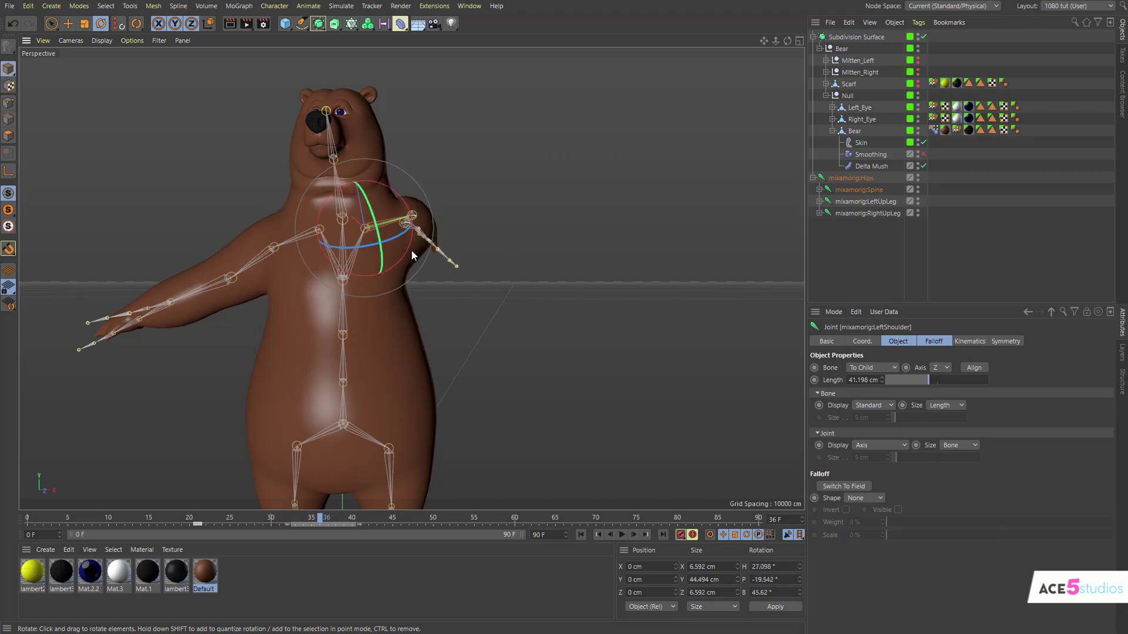
pyautogui.moveTo(412, 249)
pyautogui.mouseDown()
pyautogui.moveTo(428, 164)
pyautogui.moveTo(457, 178)
pyautogui.moveTo(416, 224)
pyautogui.moveTo(268, 247)
pyautogui.moveTo(400, 262)
pyautogui.mouseUp()
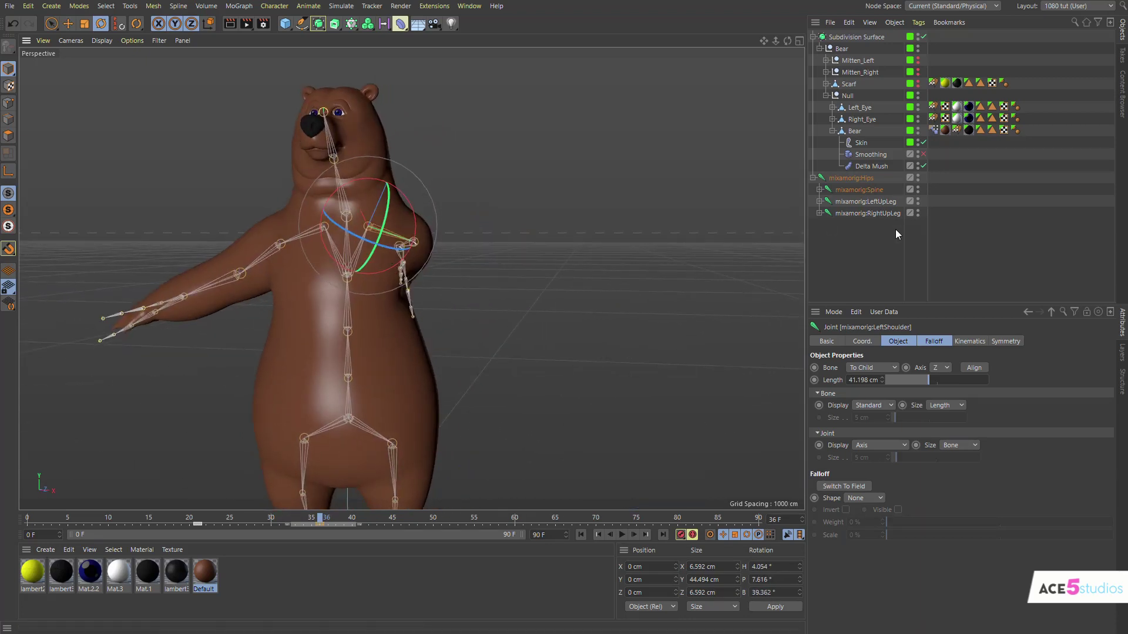
# Alternate between Smoothing and Delta Mush at frame 36 to compare the bear's shoulder deformation, leaving only Smoothing enabled.
pyautogui.click(923, 154)
pyautogui.click(924, 166)
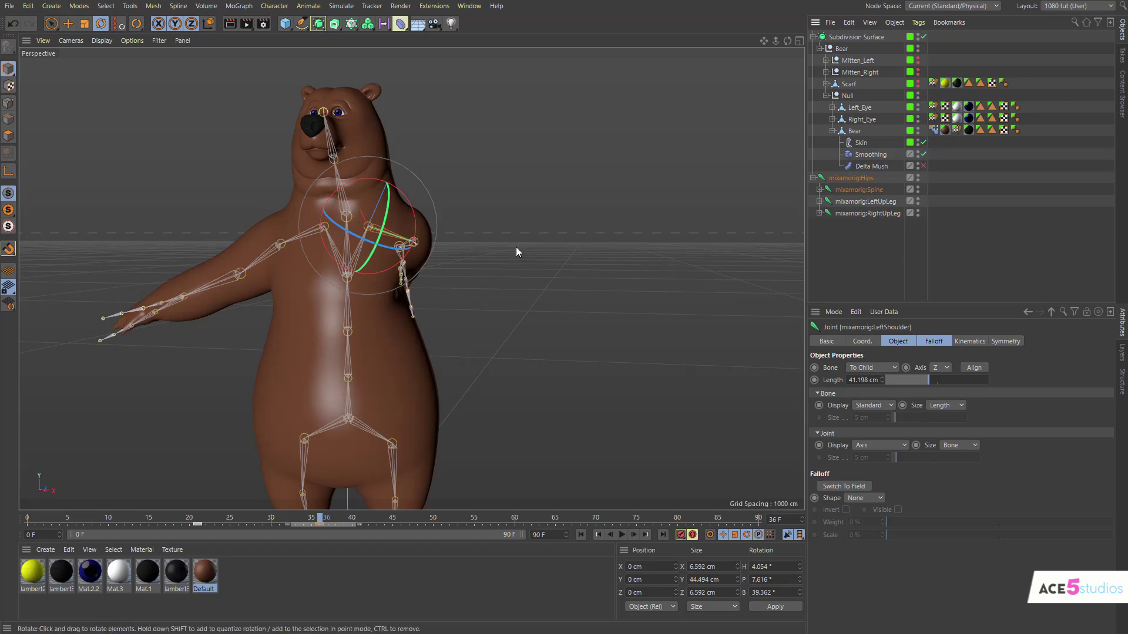
pyautogui.keyDown('alt'); pyautogui.moveTo(516, 250); pyautogui.dragTo(436, 368); pyautogui.keyUp('alt')
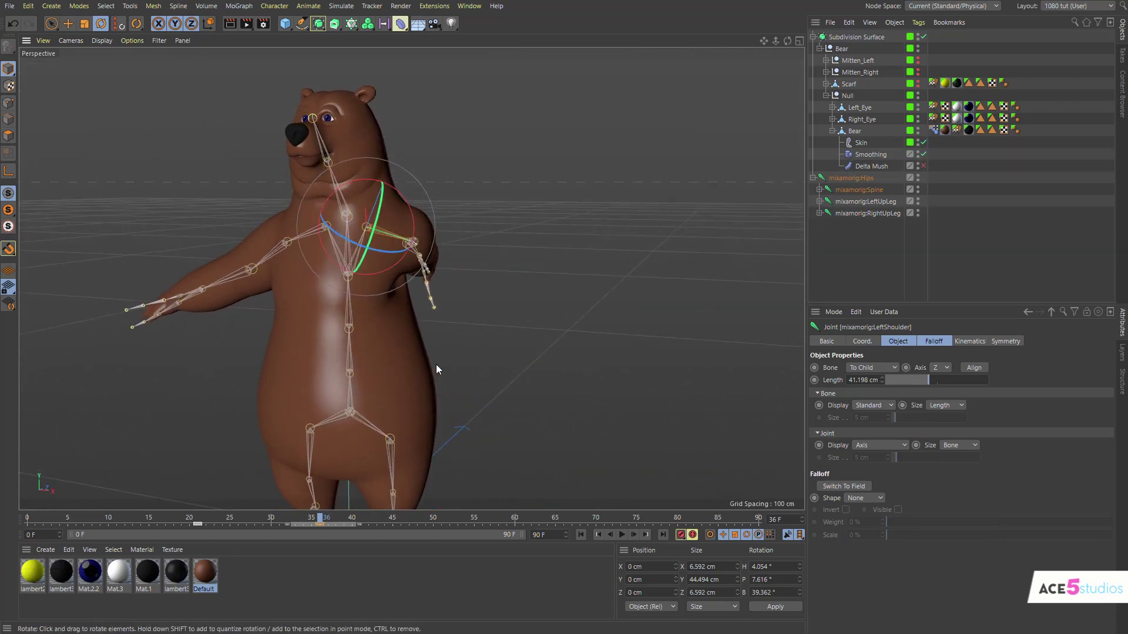
pyautogui.click(922, 166)
pyautogui.keyDown('alt'); pyautogui.moveTo(243, 297); pyautogui.dragTo(319, 263); pyautogui.keyUp('alt')
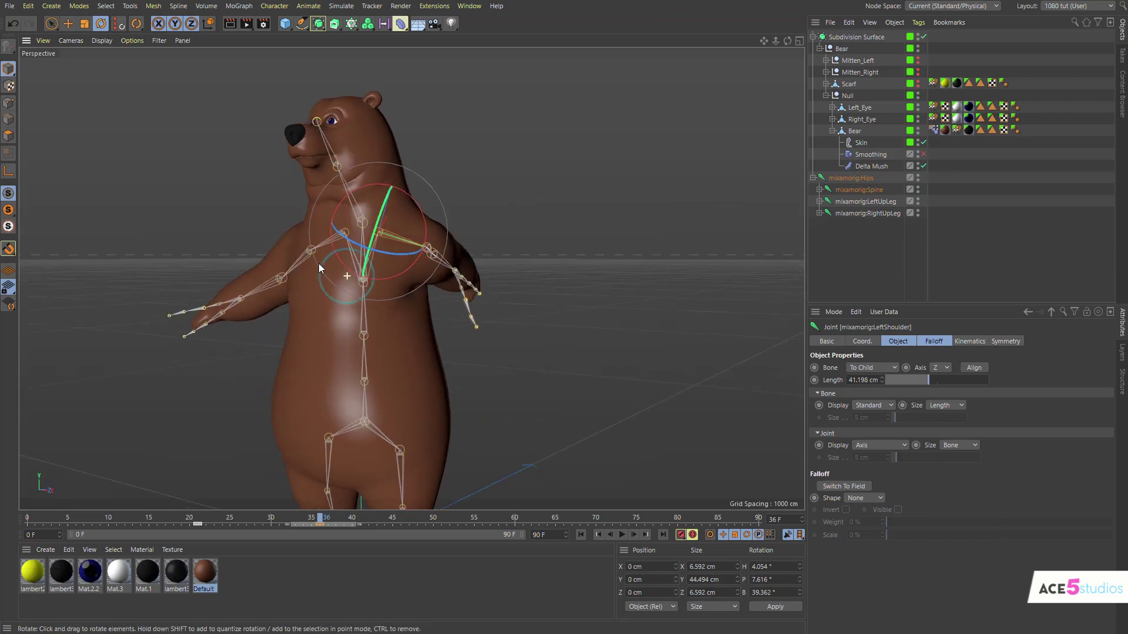
pyautogui.click(924, 166)
pyautogui.click(923, 154)
pyautogui.hotkey('ctrl', 'shift', 'z')
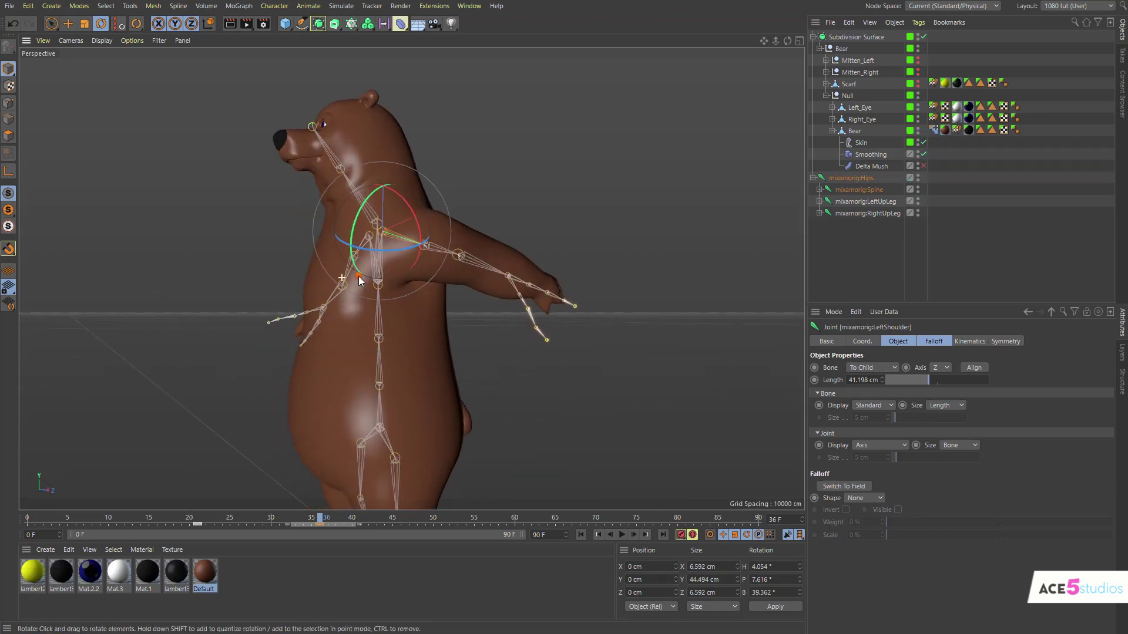
# Examine the bear's armpit up close with Smoothing switched on and off, leaving only Delta Mush enabled.
pyautogui.keyDown('alt'); pyautogui.moveTo(358, 276); pyautogui.dragTo(393, 260, button='right'); pyautogui.keyUp('alt')
pyautogui.keyDown('alt'); pyautogui.moveTo(394, 261); pyautogui.dragTo(378, 121); pyautogui.keyUp('alt')
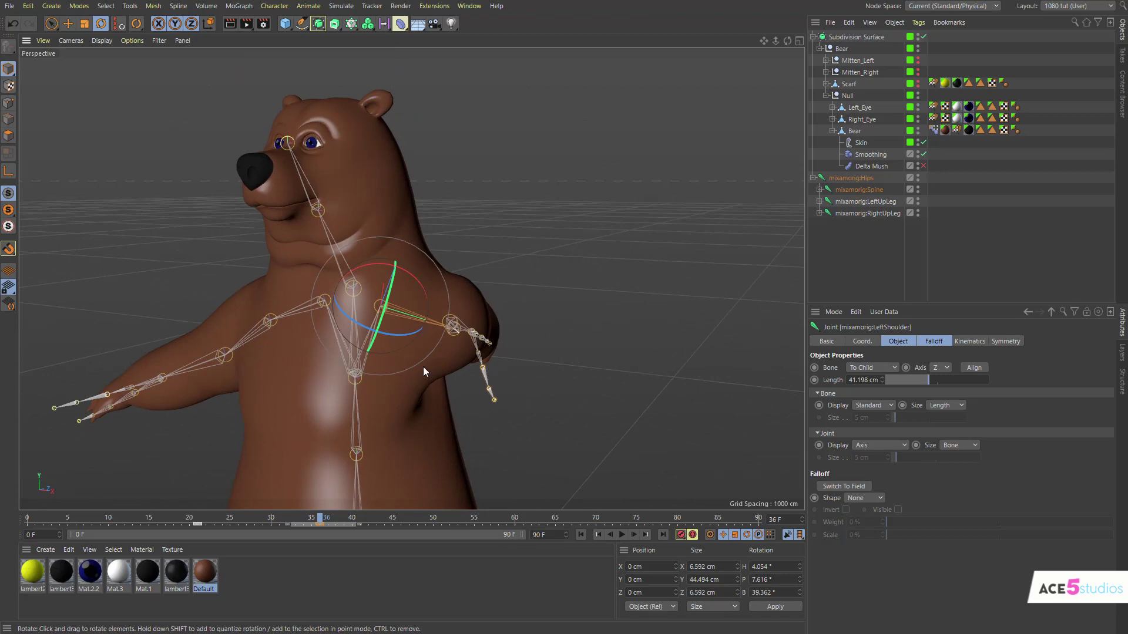
pyautogui.keyDown('alt'); pyautogui.moveTo(415, 315); pyautogui.dragTo(453, 302); pyautogui.keyUp('alt')
pyautogui.keyDown('alt'); pyautogui.moveTo(396, 326); pyautogui.dragTo(386, 275, button='middle'); pyautogui.keyUp('alt')
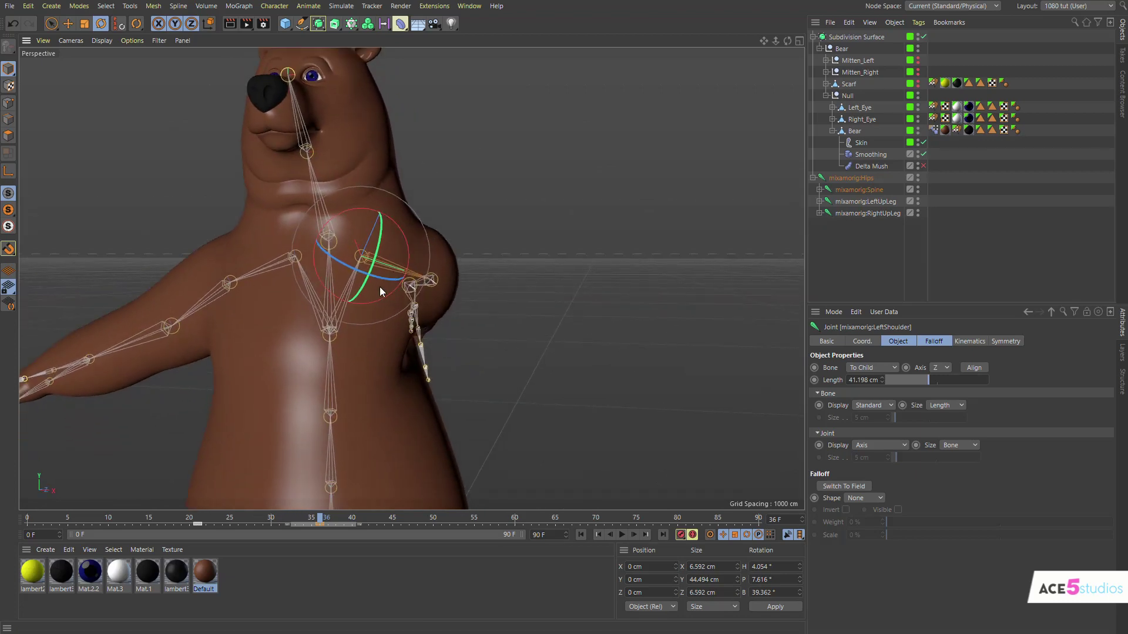
pyautogui.keyDown('alt'); pyautogui.moveTo(385, 212); pyautogui.dragTo(420, 273); pyautogui.keyUp('alt')
pyautogui.moveTo(319, 518); pyautogui.dragTo(271, 518)
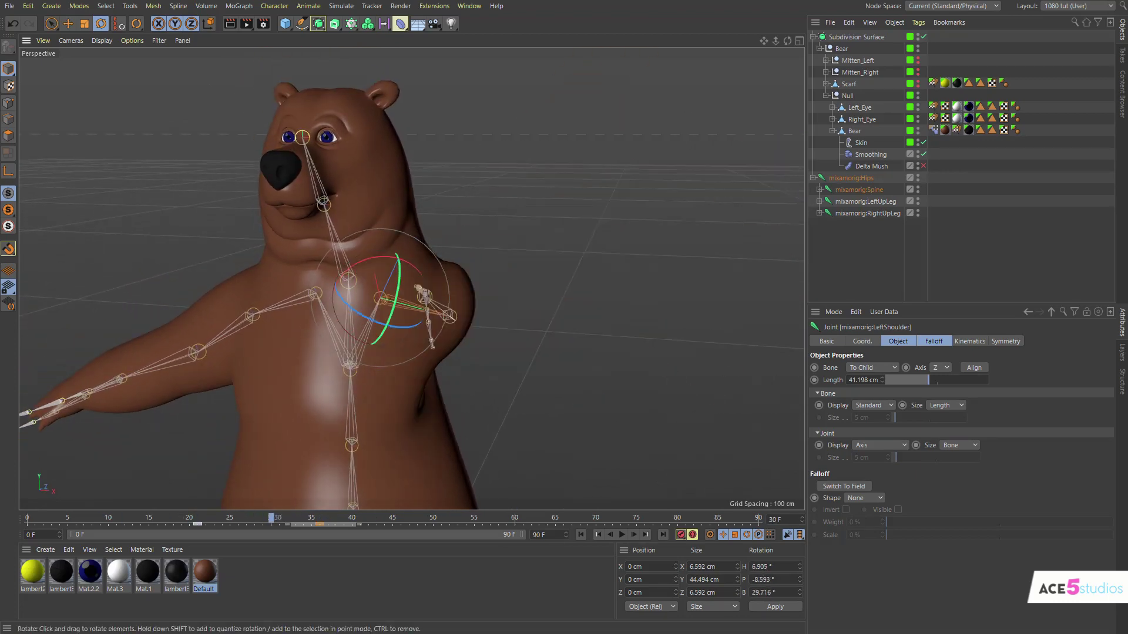
pyautogui.click(923, 154)
pyautogui.click(923, 154)
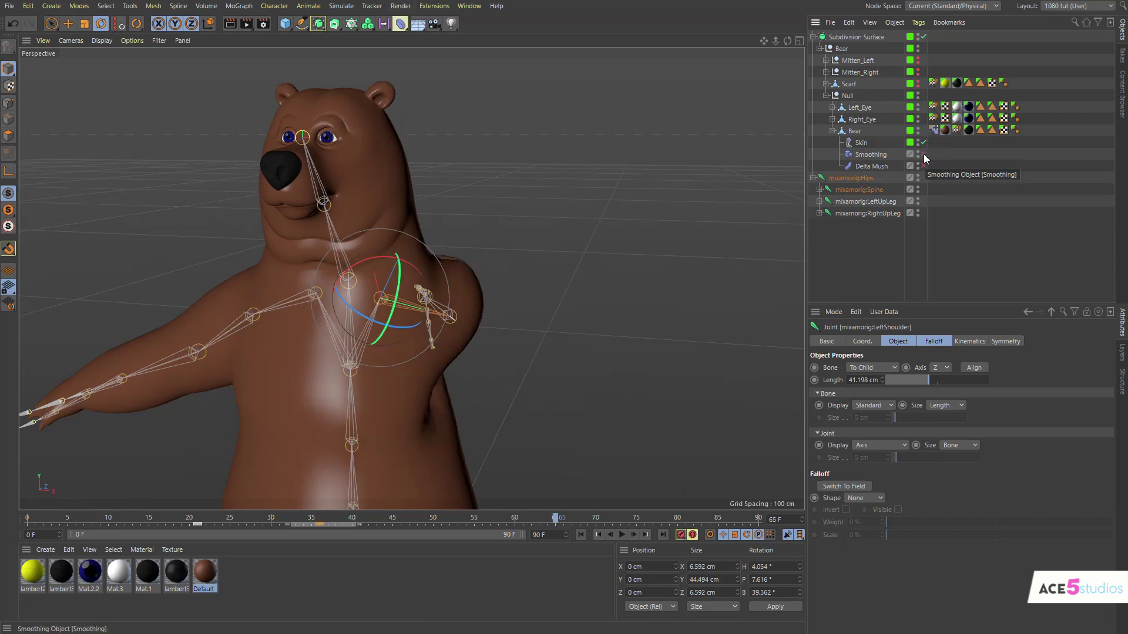
pyautogui.click(923, 166)
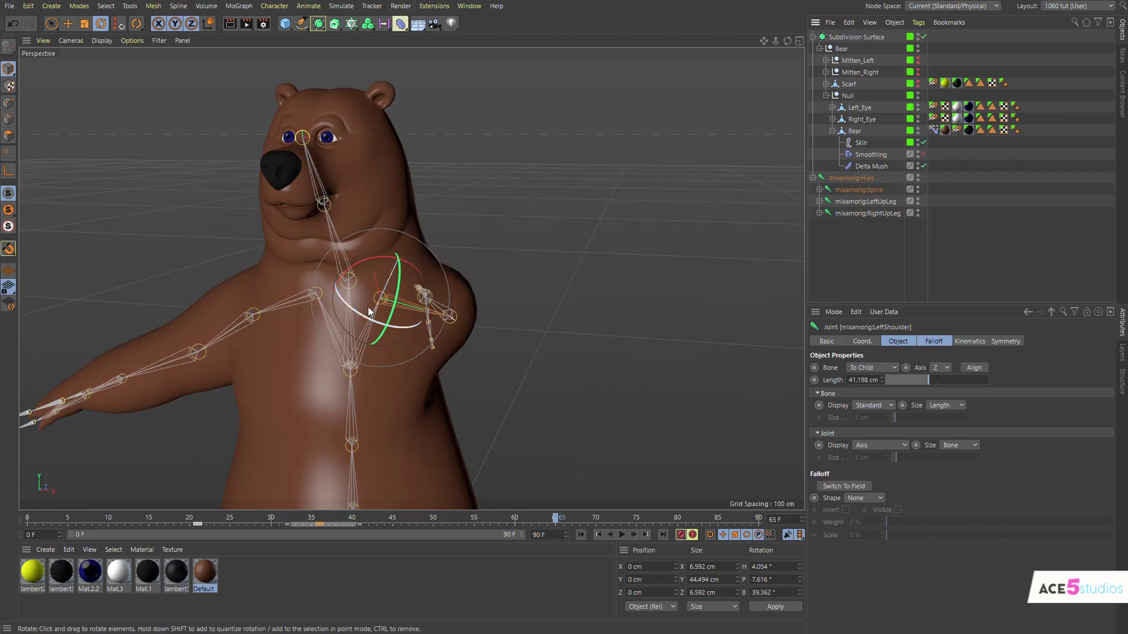
# Compare both deformers on the backward-stretched arm from the side, leaving only Delta Mush enabled.
pyautogui.keyDown('alt'); pyautogui.moveTo(676, 376); pyautogui.dragTo(528, 374); pyautogui.keyUp('alt')
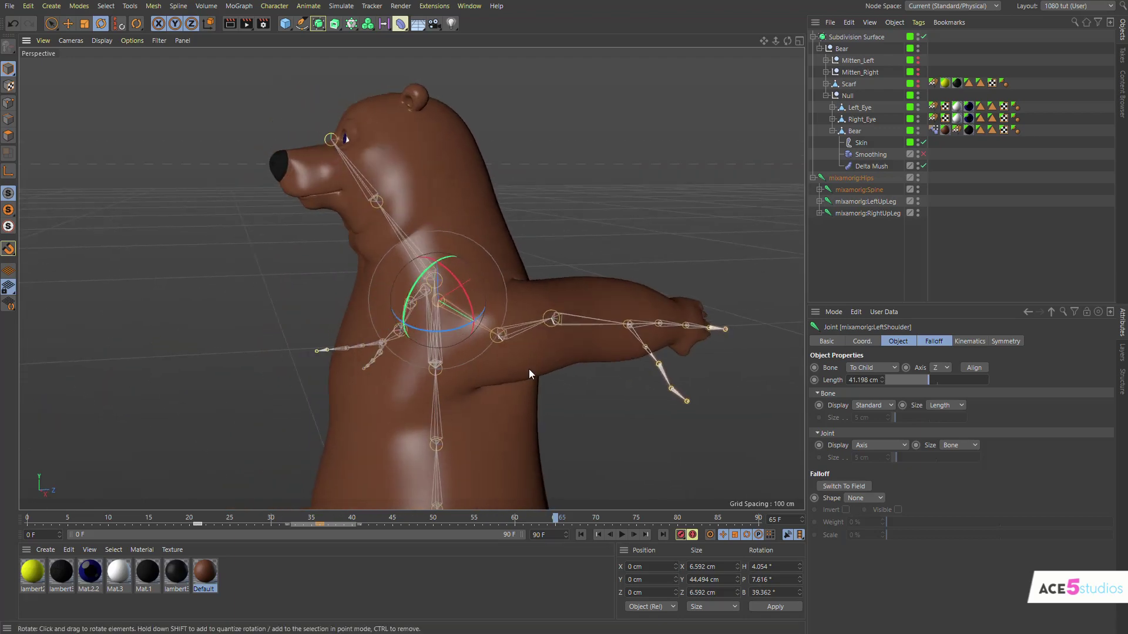
pyautogui.click(923, 166)
pyautogui.click(923, 154)
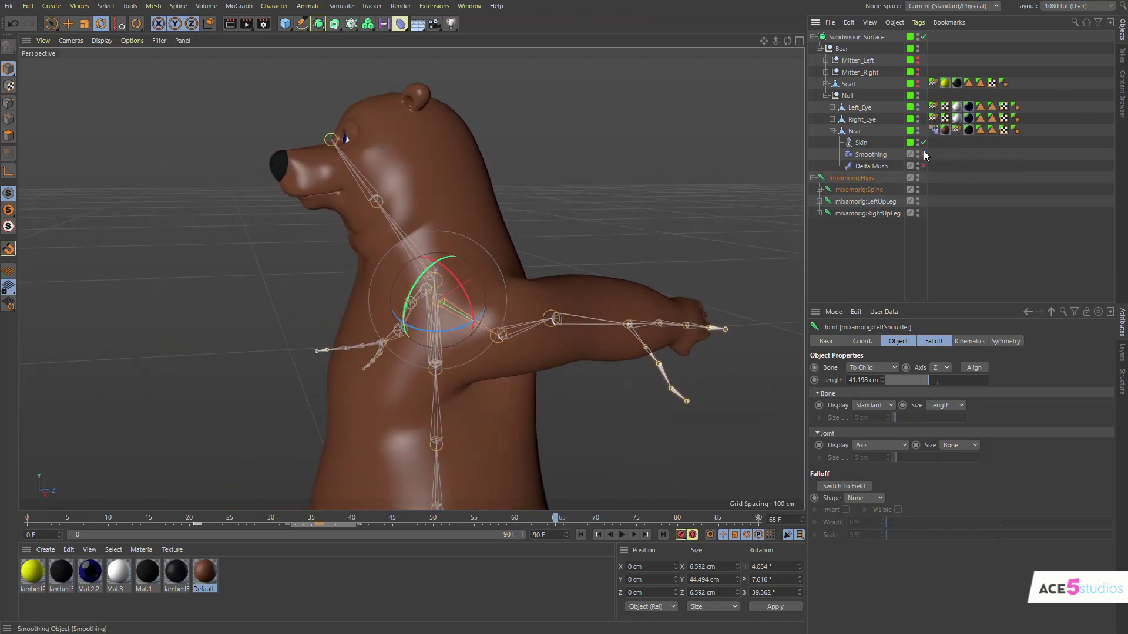
pyautogui.click(923, 166)
pyautogui.keyDown('alt'); pyautogui.moveTo(668, 229); pyautogui.dragTo(470, 223); pyautogui.keyUp('alt')
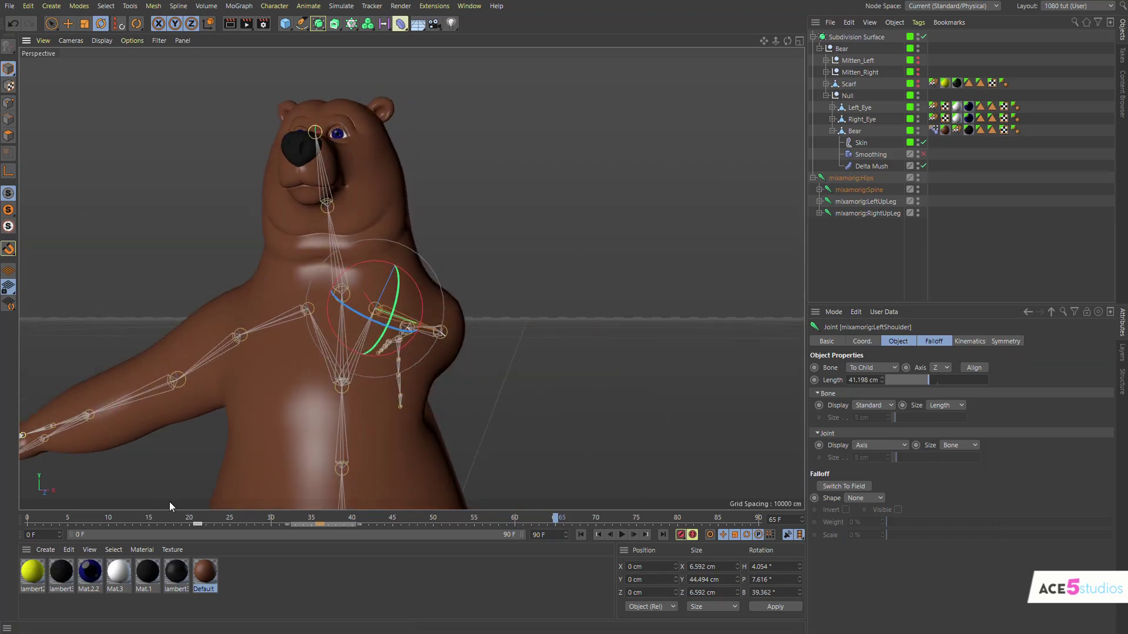
# Scrub the arm animation to frame 30 and examine the whole bear with Delta Mush from several angles.
pyautogui.moveTo(176, 518); pyautogui.dragTo(272, 523)
pyautogui.keyDown('alt'); pyautogui.moveTo(299, 323); pyautogui.dragTo(232, 350, button='right'); pyautogui.keyUp('alt')
pyautogui.keyDown('alt'); pyautogui.moveTo(232, 350); pyautogui.dragTo(278, 356); pyautogui.keyUp('alt')
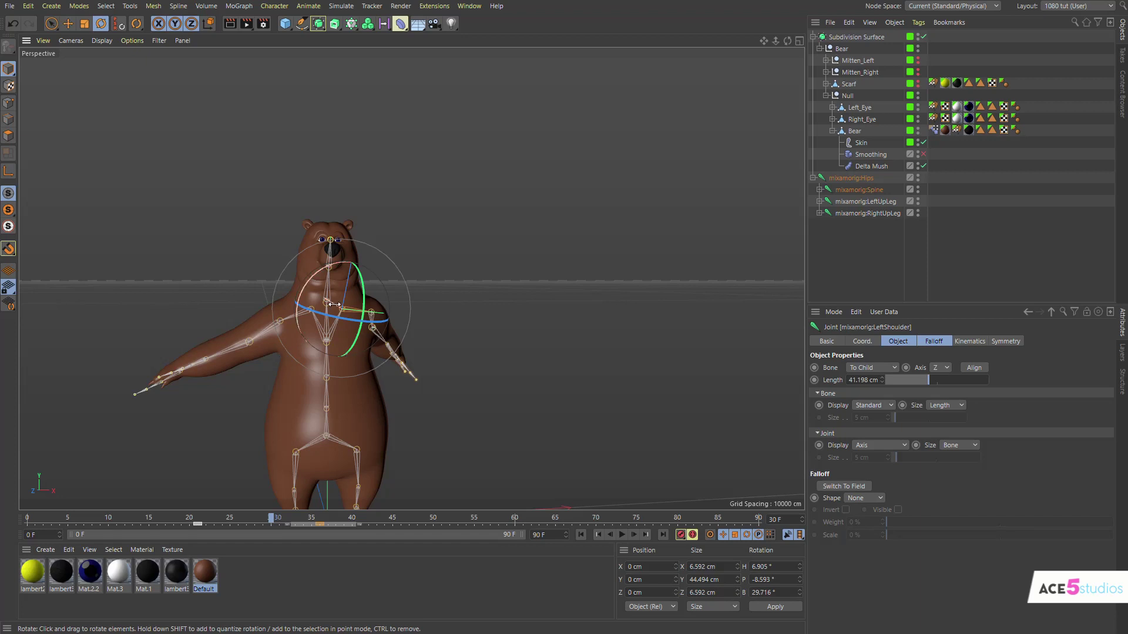
pyautogui.keyDown('alt'); pyautogui.moveTo(365, 356); pyautogui.dragTo(323, 288); pyautogui.keyUp('alt')
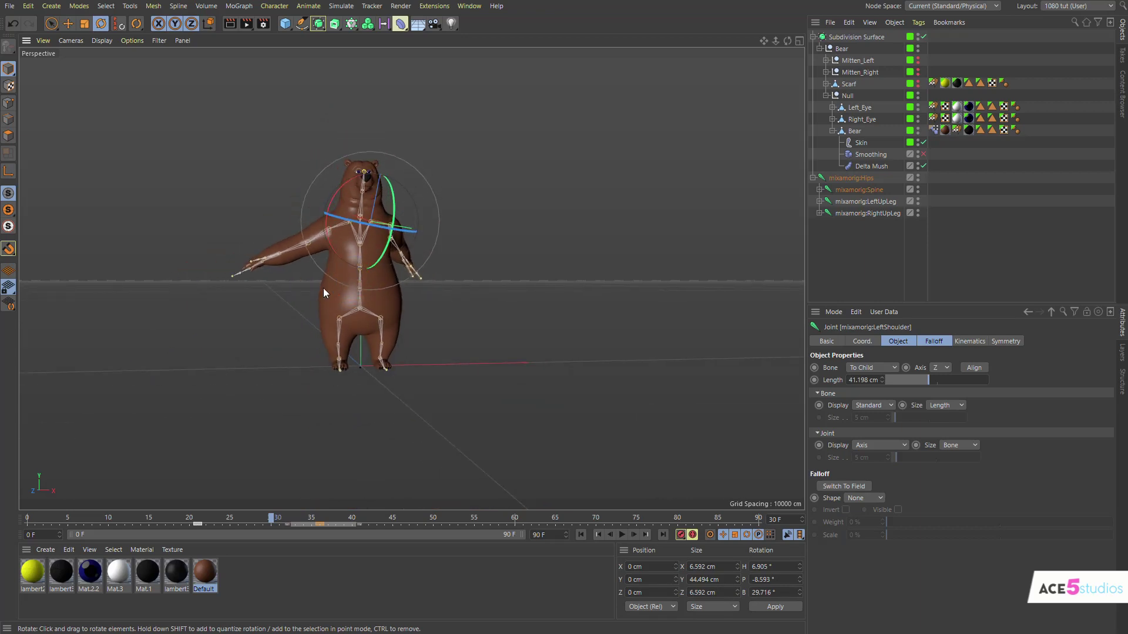
pyautogui.keyDown('alt'); pyautogui.moveTo(327, 294); pyautogui.dragTo(352, 270); pyautogui.keyUp('alt')
pyautogui.keyDown('alt'); pyautogui.moveTo(352, 270); pyautogui.dragTo(419, 239, button='right'); pyautogui.keyUp('alt')
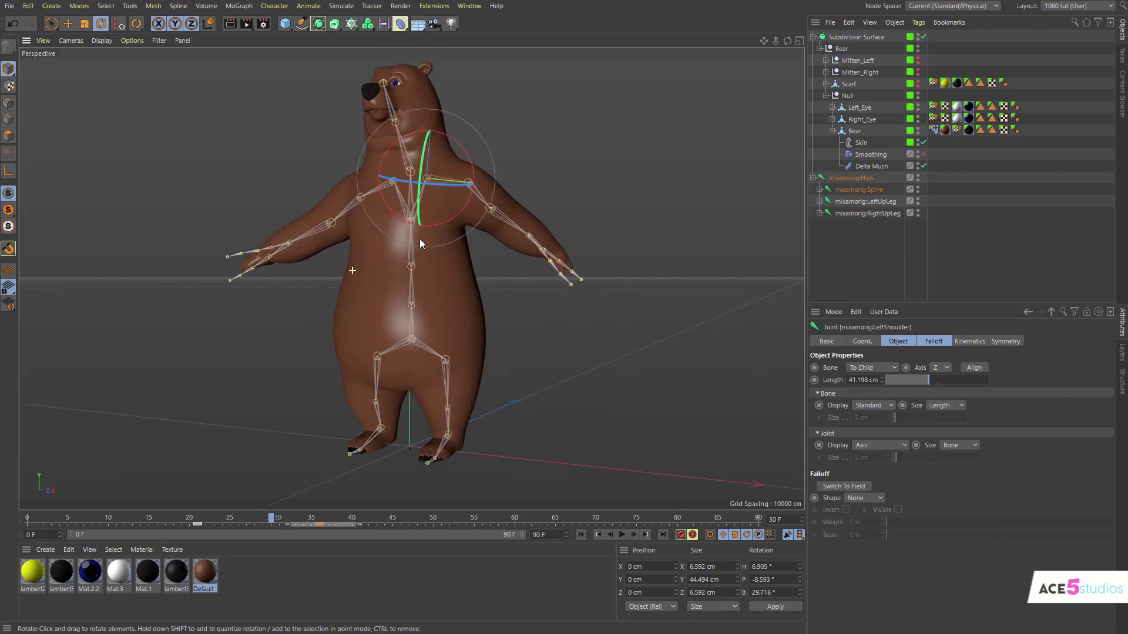
# Review the available deformers, then inspect the bear's Skin and Delta Mush objects.
pyautogui.click(403, 25)
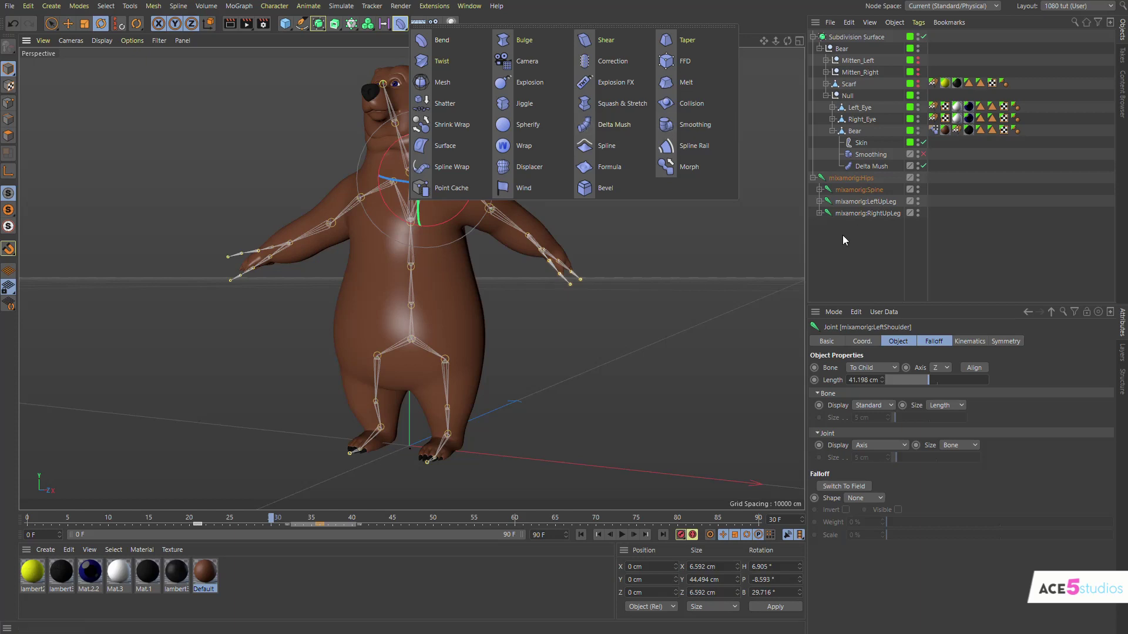
pyautogui.click(861, 142)
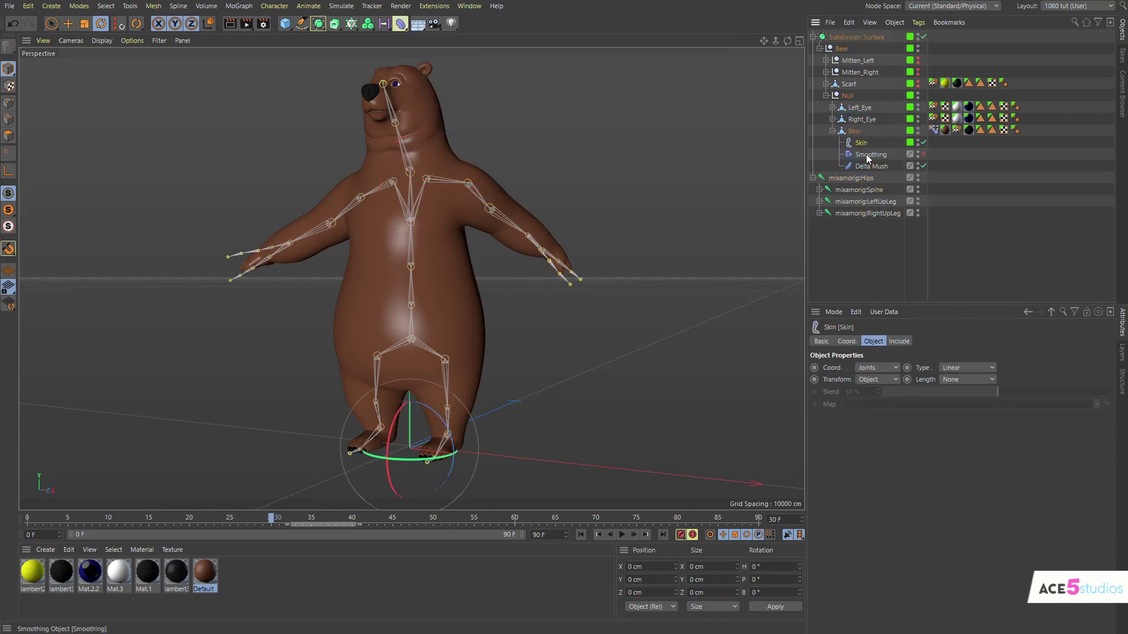
pyautogui.click(878, 165)
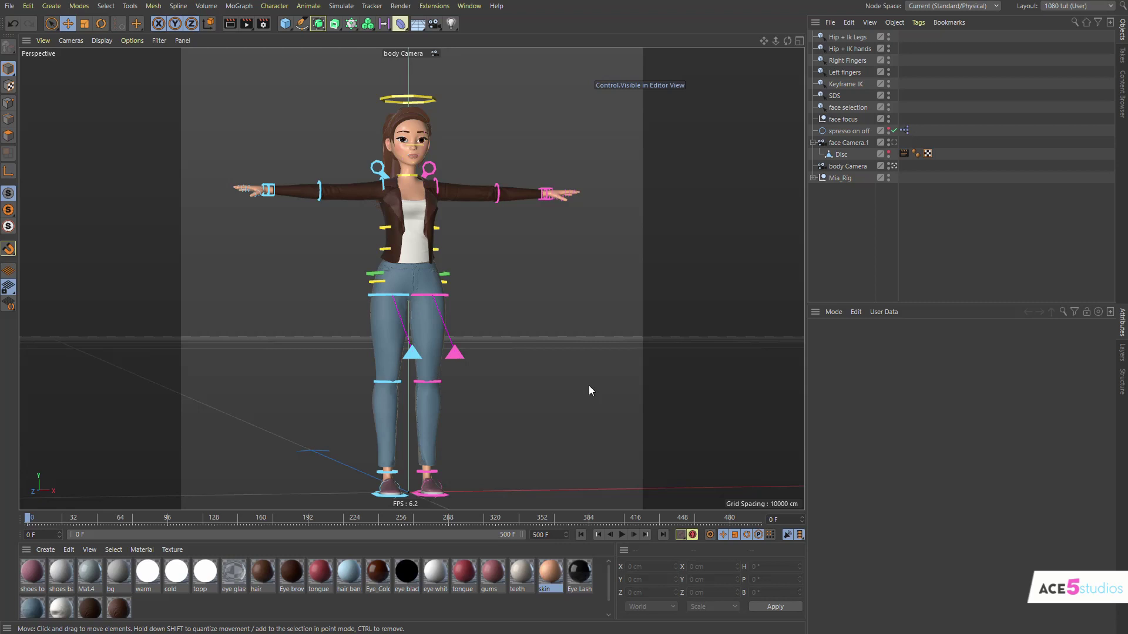
# Open the Pose Library Browser for the Mia rig and place its window beside the character.
pyautogui.click(273, 6)
pyautogui.moveTo(239, 7)
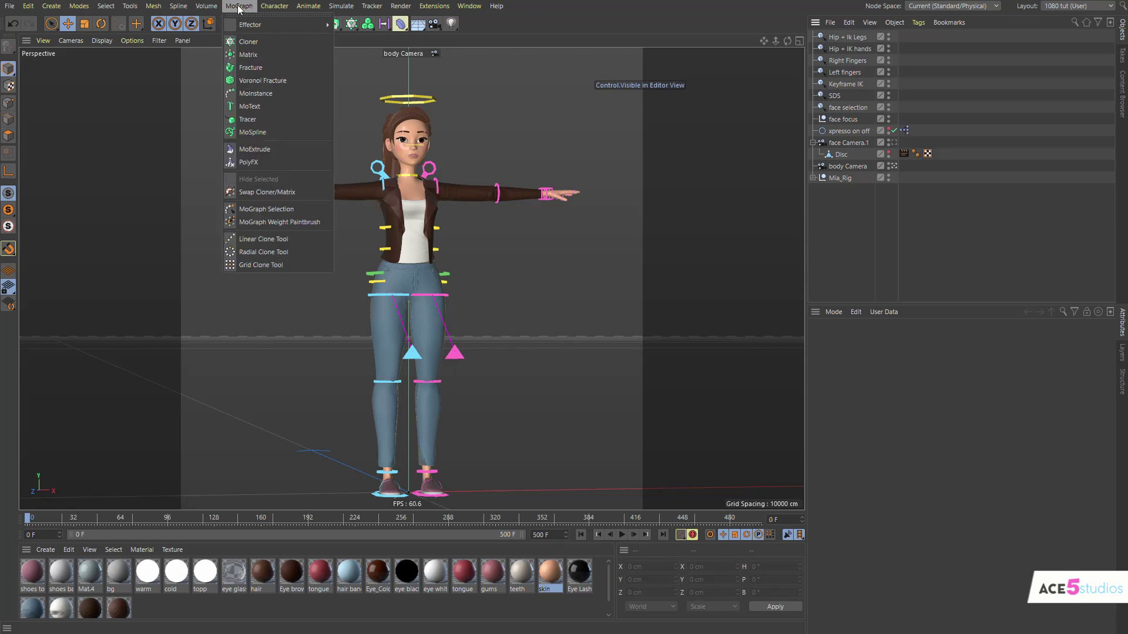
pyautogui.moveTo(274, 7)
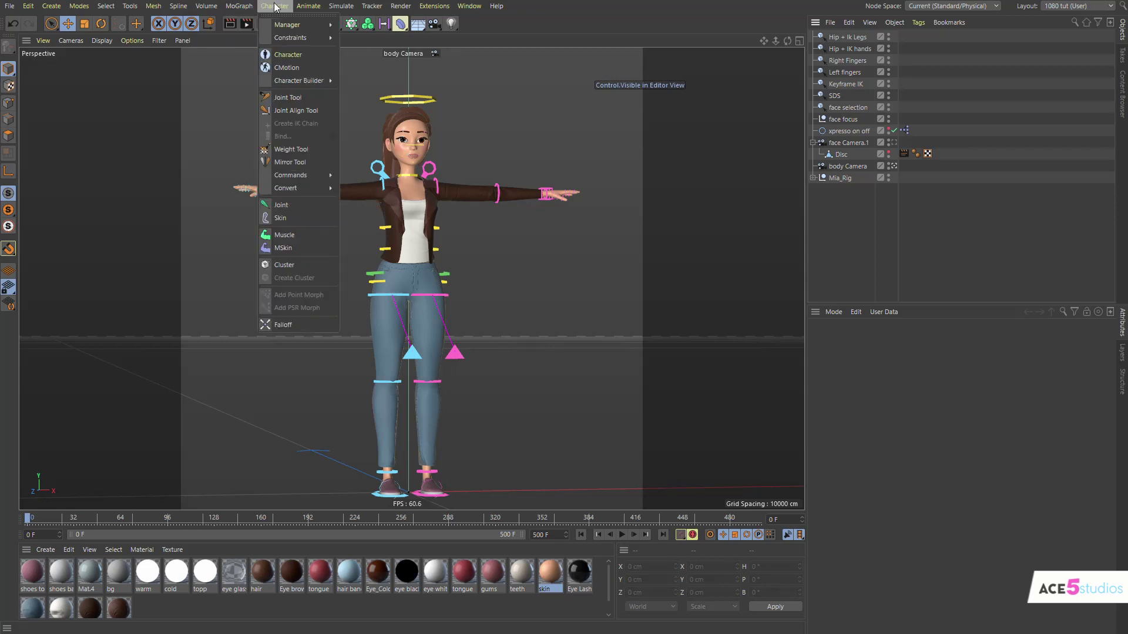
pyautogui.moveTo(289, 25)
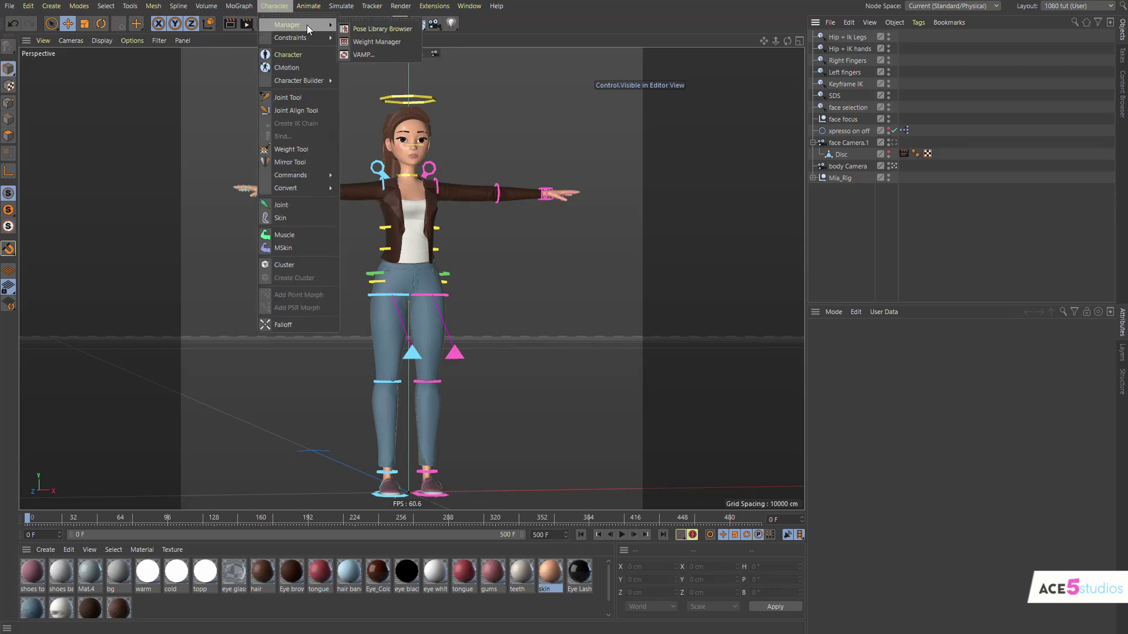
pyautogui.click(374, 29)
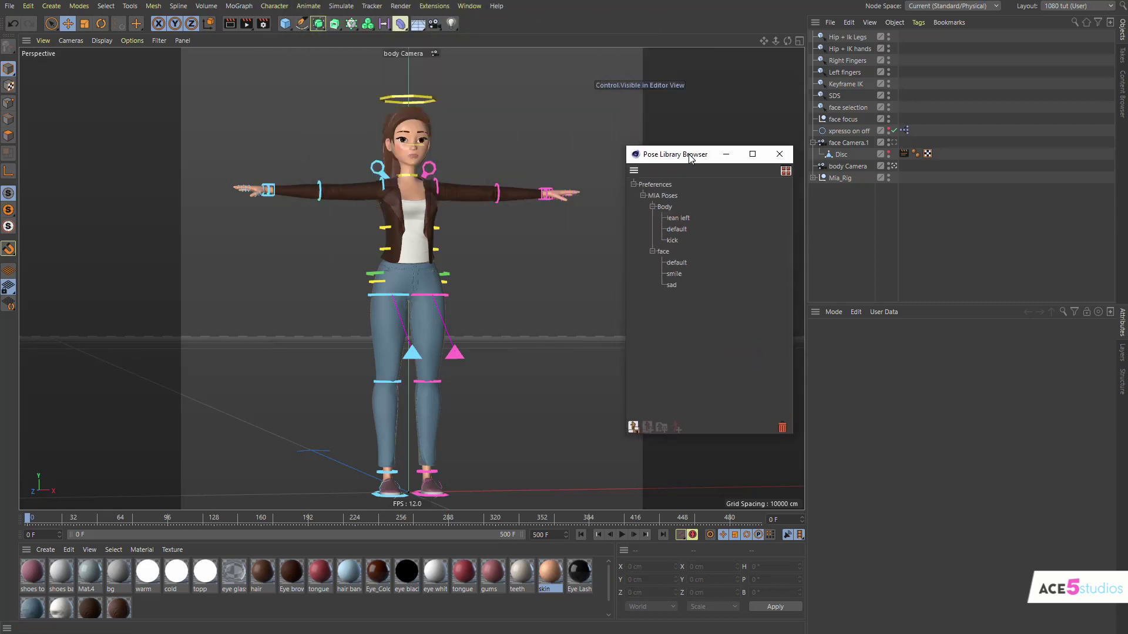
pyautogui.moveTo(689, 156); pyautogui.dragTo(643, 142)
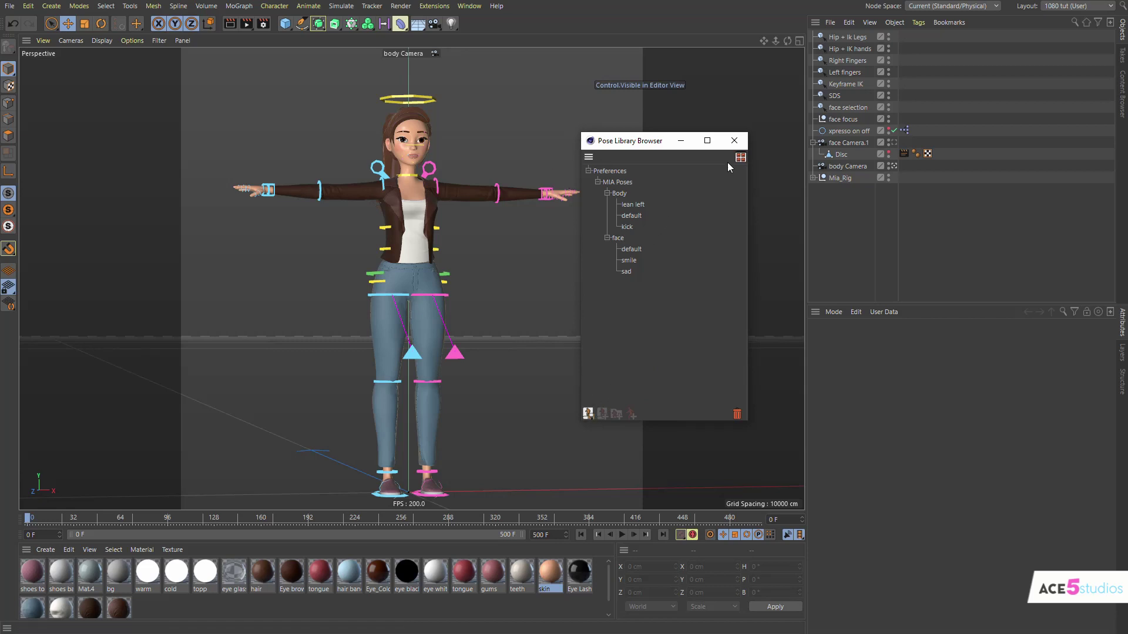
# Open the thumbnail view of the MIA Poses library and move it next to the character.
pyautogui.click(621, 193)
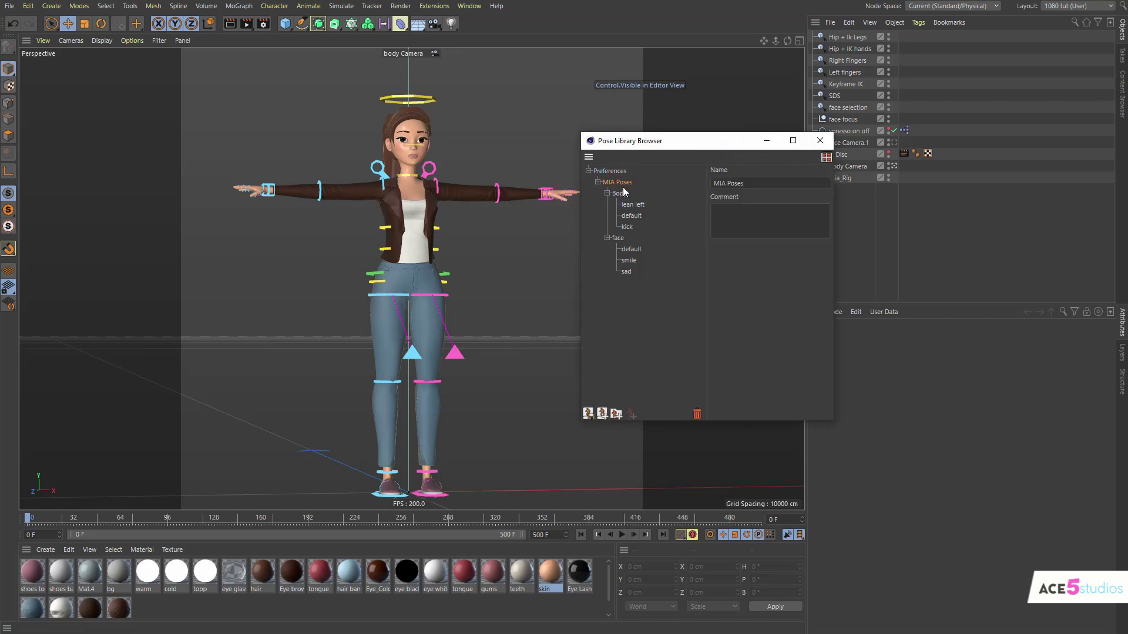
pyautogui.click(826, 158)
pyautogui.moveTo(805, 24); pyautogui.dragTo(629, 51)
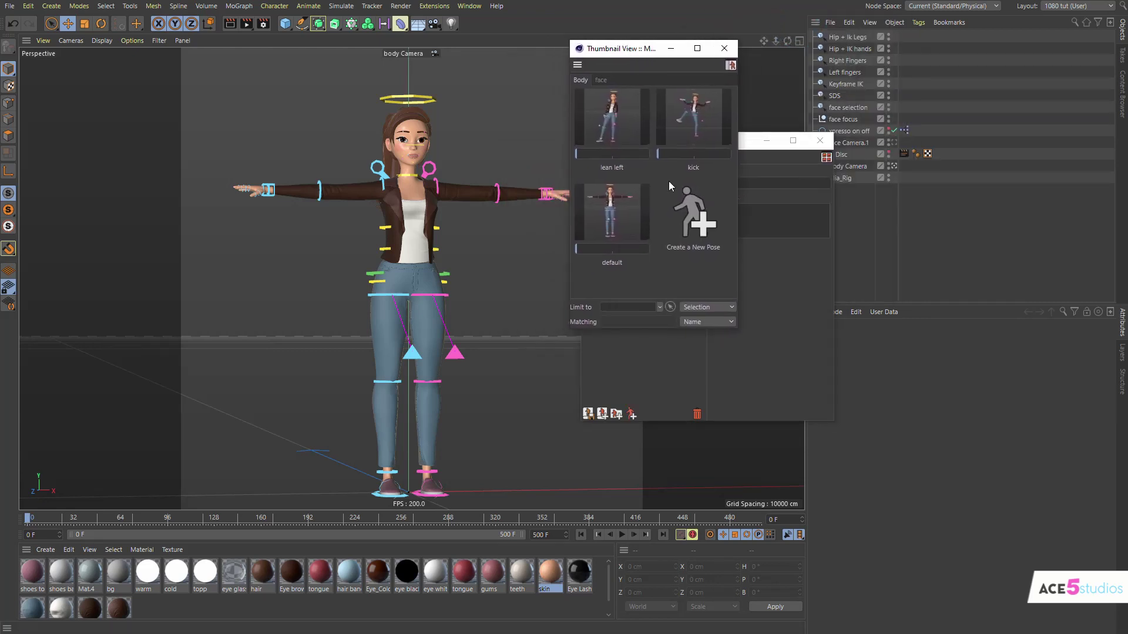
# Enlarge and reposition the thumbnail view, then try the lean left, kick and default body poses on Mia.
pyautogui.moveTo(733, 330); pyautogui.dragTo(811, 378)
pyautogui.moveTo(670, 47); pyautogui.dragTo(690, 78)
pyautogui.click(646, 141)
pyautogui.click(649, 251)
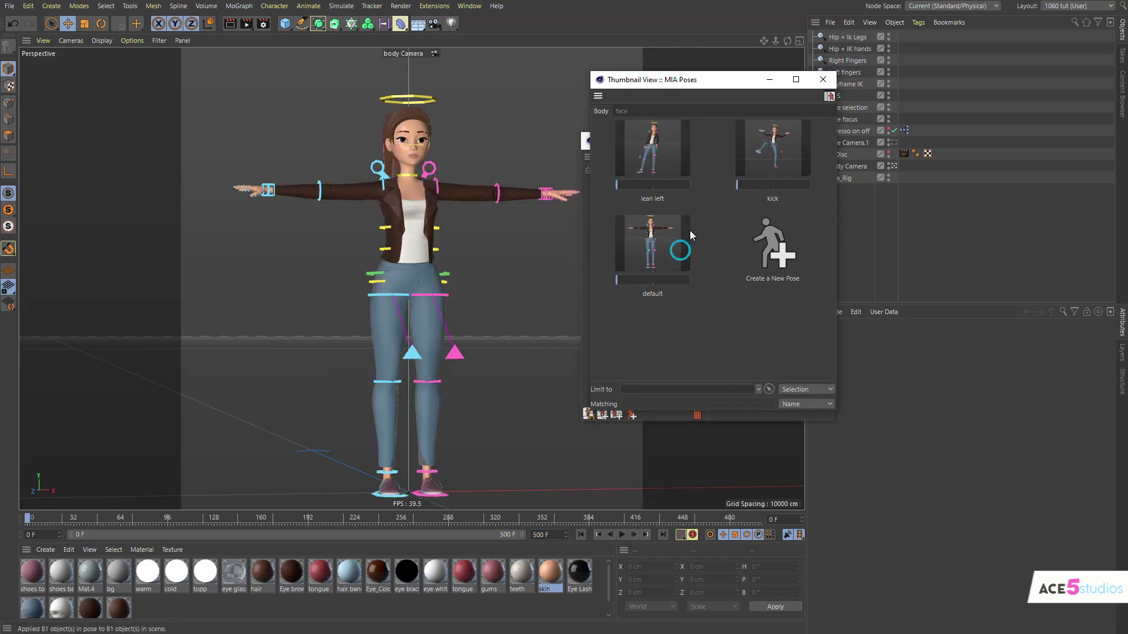
pyautogui.click(774, 151)
pyautogui.click(657, 164)
pyautogui.click(651, 250)
# Apply the default and smile face poses, then return to the Body pose thumbnails.
pyautogui.click(620, 111)
pyautogui.click(659, 155)
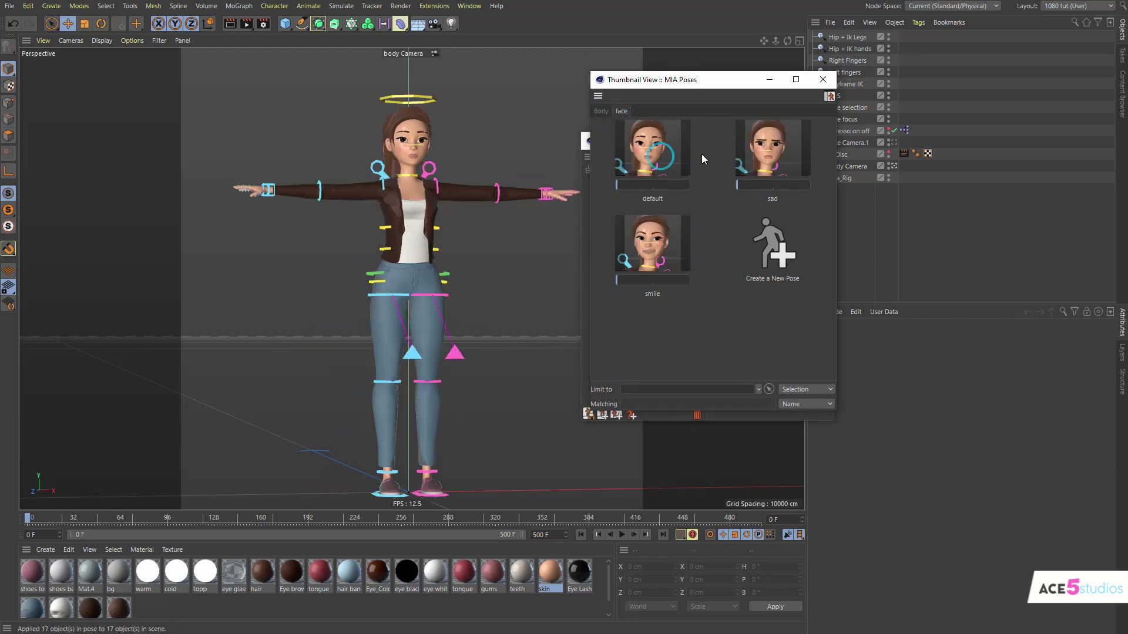
pyautogui.click(635, 218)
pyautogui.click(600, 111)
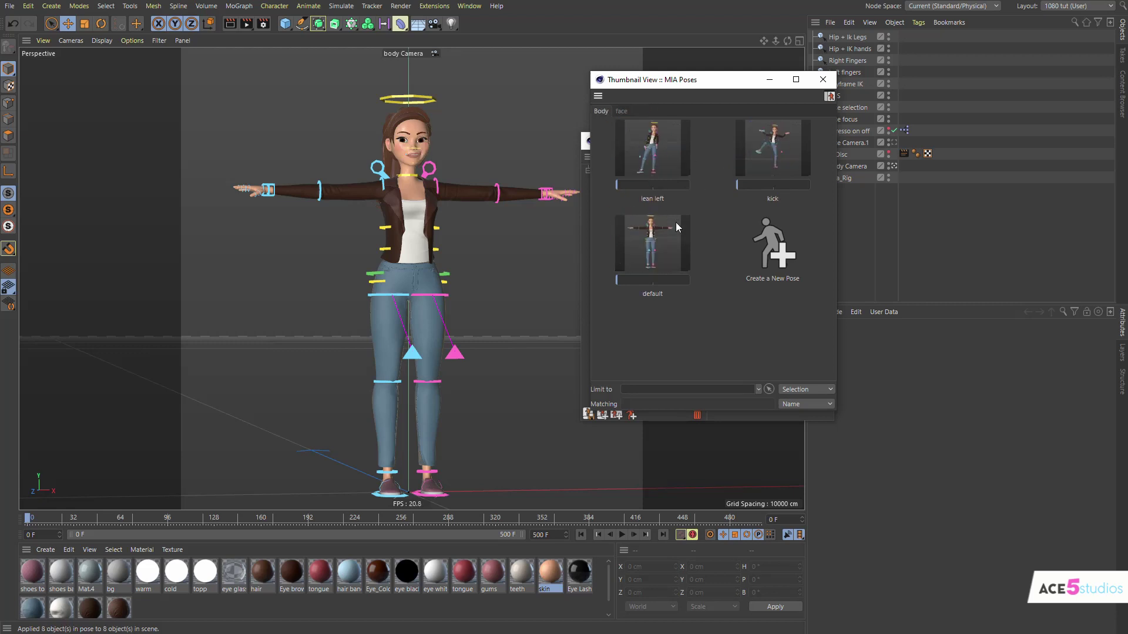
# Apply the kick pose, then raise Mia's right hand and rotate the spine control.
pyautogui.click(756, 161)
pyautogui.moveTo(402, 202)
pyautogui.keyDown('alt'); pyautogui.mouseDown()
pyautogui.moveTo(384, 219)
pyautogui.moveTo(398, 190)
pyautogui.mouseUp(); pyautogui.keyUp('alt')
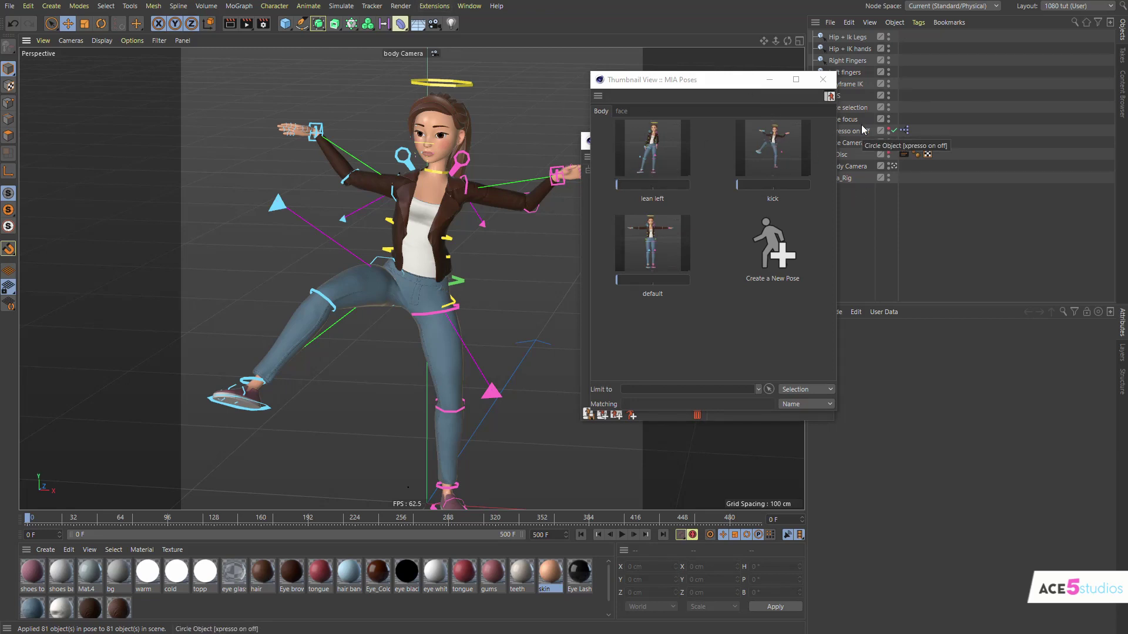
pyautogui.click(319, 129)
pyautogui.press('r')
pyautogui.press('e')
pyautogui.moveTo(346, 200); pyautogui.dragTo(418, 220)
pyautogui.press('r')
pyautogui.press('e')
pyautogui.click(382, 222)
pyautogui.press('r')
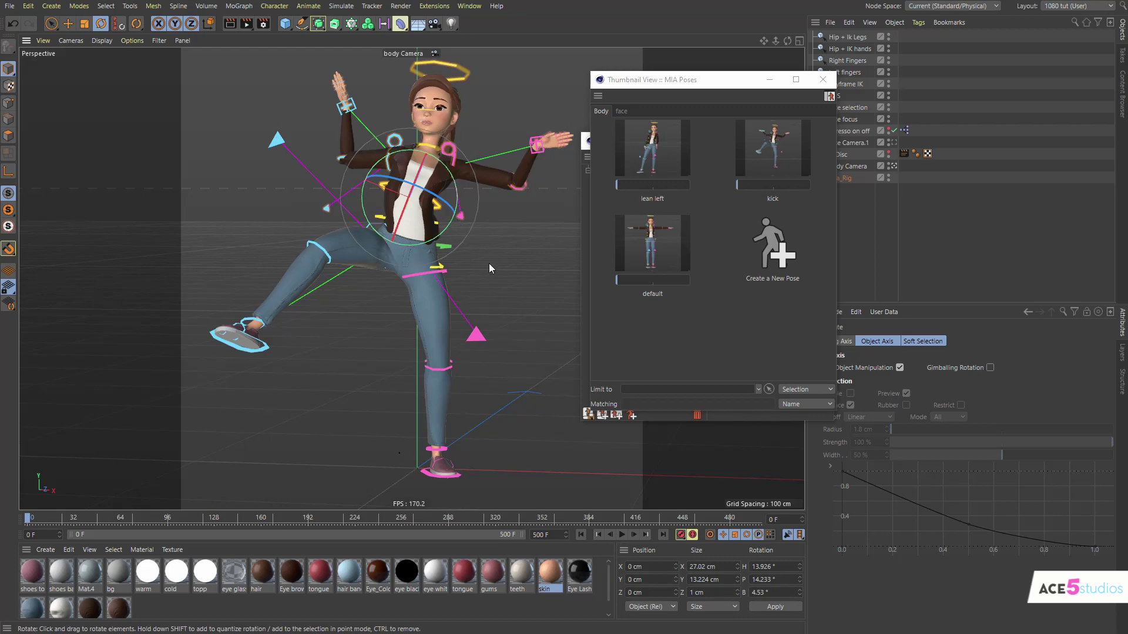
# Move the raised right foot in beside the standing leg and rotate it.
pyautogui.press('e')
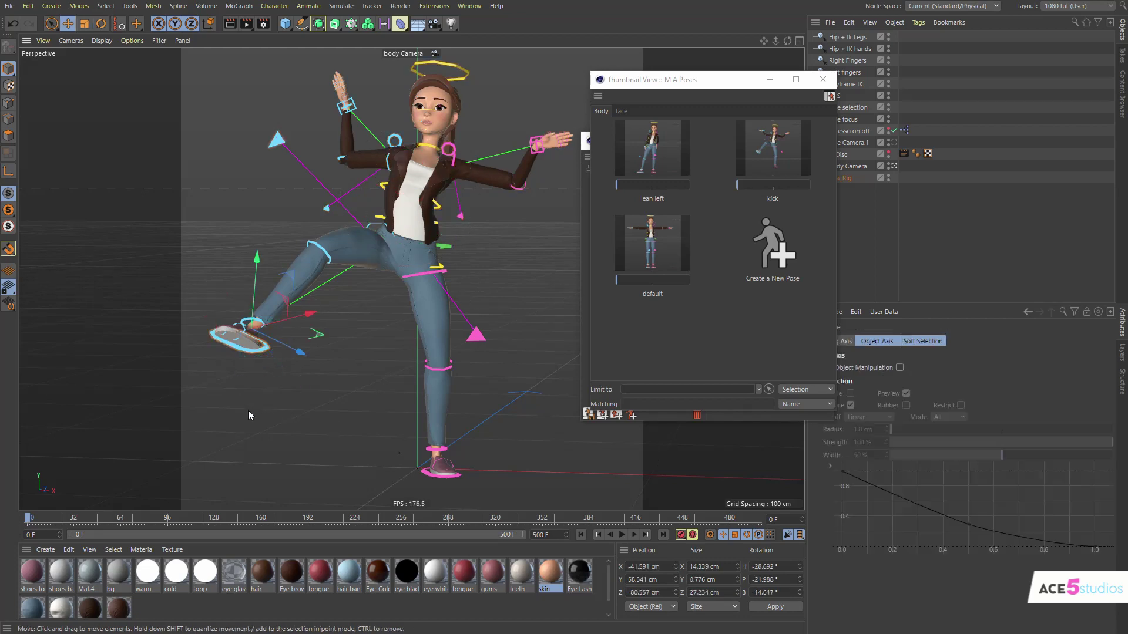
pyautogui.moveTo(248, 410); pyautogui.dragTo(293, 432)
pyautogui.keyDown('alt'); pyautogui.moveTo(269, 347); pyautogui.dragTo(147, 360); pyautogui.keyUp('alt')
pyautogui.press('r')
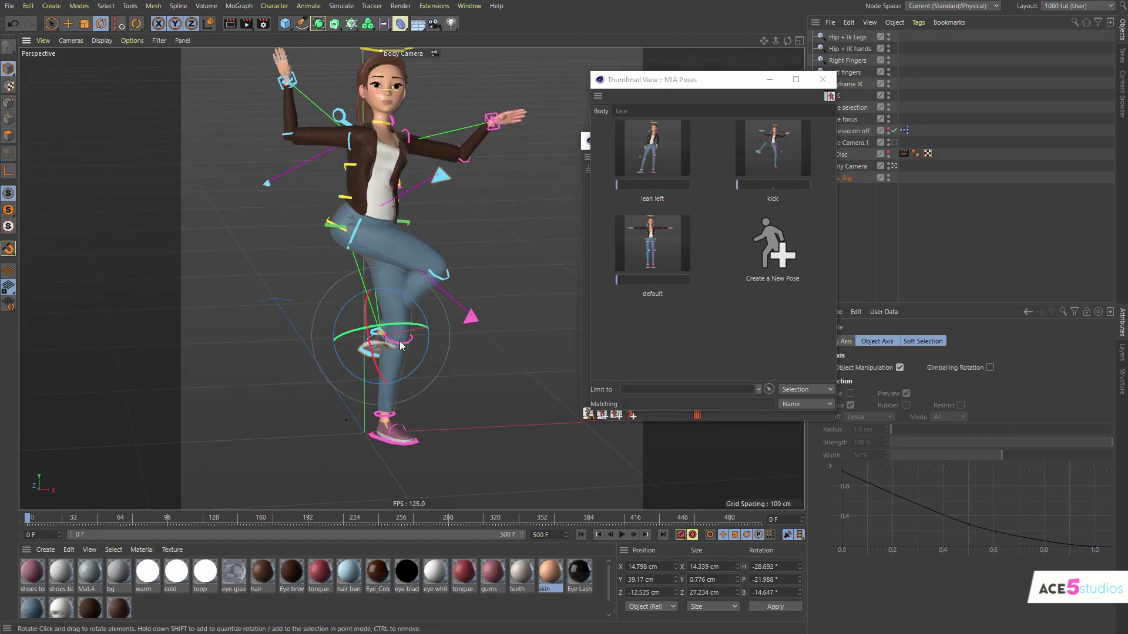
pyautogui.moveTo(399, 342); pyautogui.dragTo(367, 383)
# Point the right knee outward with its pole target and set the foot's angle and position against the standing leg.
pyautogui.click(386, 253)
pyautogui.keyDown('alt'); pyautogui.moveTo(438, 320); pyautogui.dragTo(302, 379); pyautogui.keyUp('alt')
pyautogui.press('e')
pyautogui.click(334, 368)
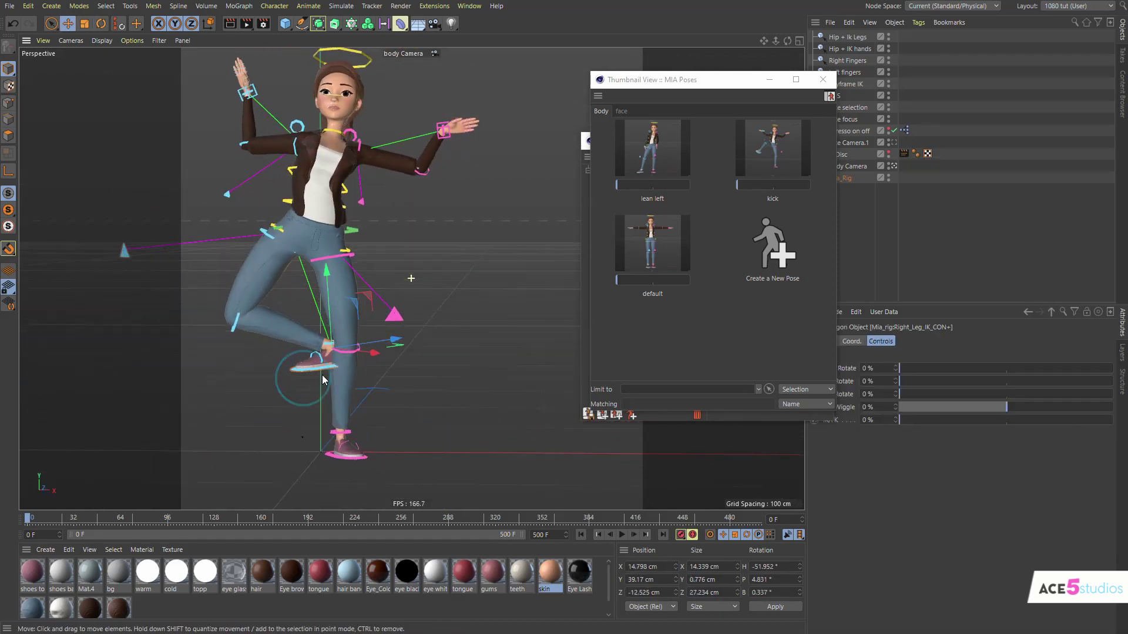
pyautogui.press('r')
pyautogui.moveTo(511, 303); pyautogui.dragTo(405, 234)
pyautogui.press('e')
pyautogui.moveTo(461, 378); pyautogui.dragTo(445, 372)
# Rotate the spine control to adjust the torso, then turn and straighten the head.
pyautogui.keyDown('alt'); pyautogui.moveTo(382, 246); pyautogui.dragTo(428, 294, button='middle'); pyautogui.keyUp('alt')
pyautogui.click(333, 215)
pyautogui.press('r')
pyautogui.moveTo(283, 186); pyautogui.dragTo(271, 223)
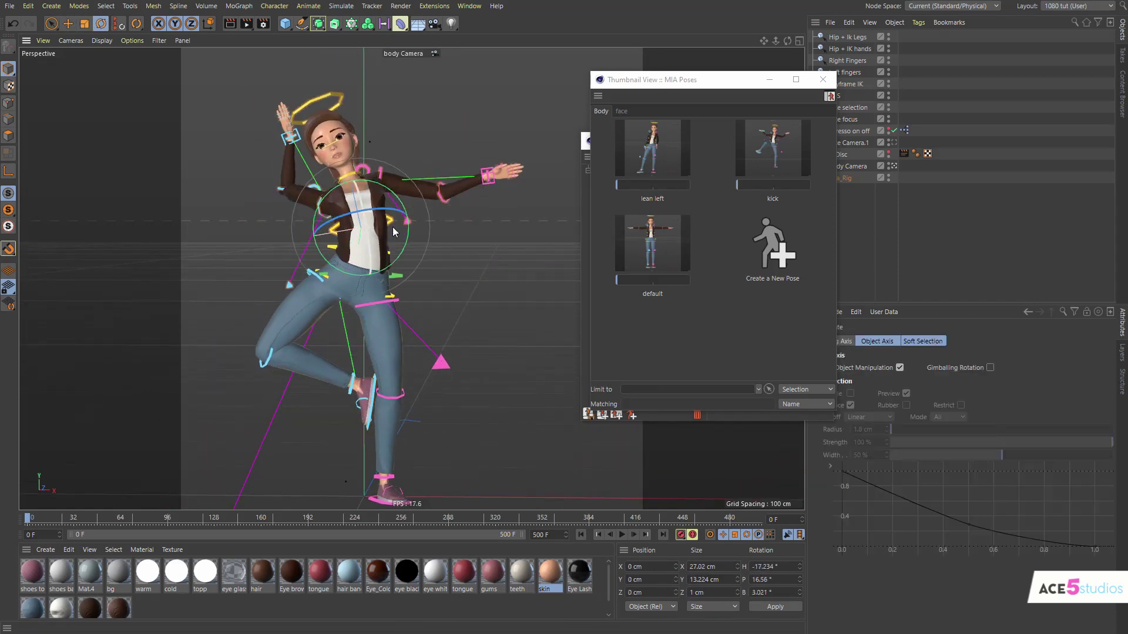
pyautogui.moveTo(352, 229); pyautogui.dragTo(438, 208)
pyautogui.click(359, 89)
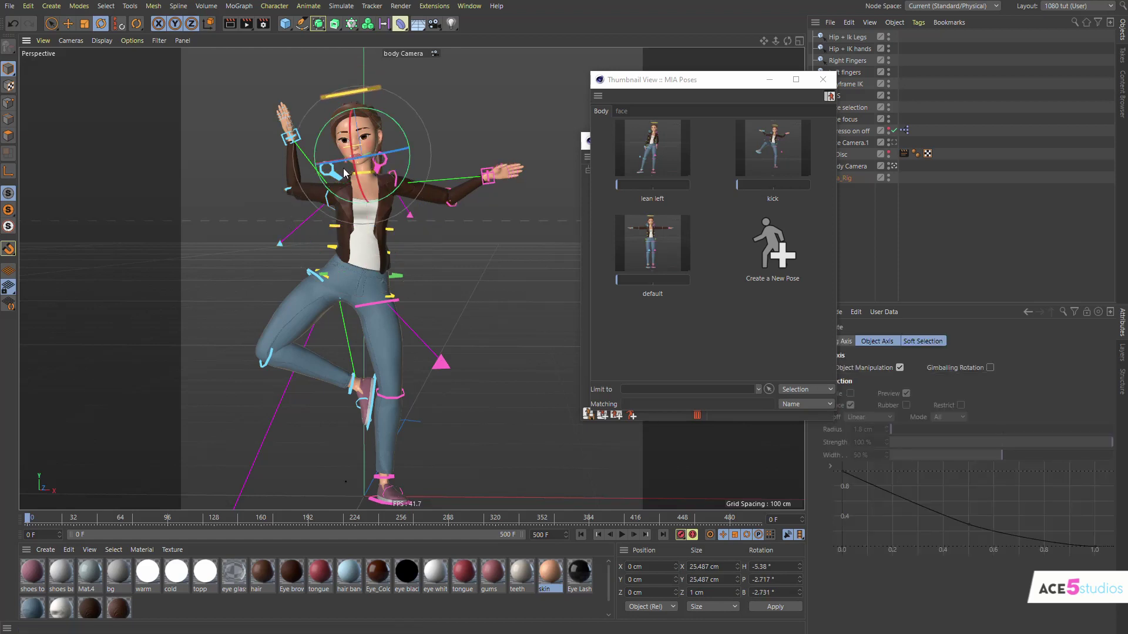
pyautogui.moveTo(371, 110)
pyautogui.mouseDown()
pyautogui.moveTo(397, 108)
pyautogui.moveTo(381, 112)
pyautogui.mouseUp()
pyautogui.moveTo(378, 181); pyautogui.dragTo(381, 168)
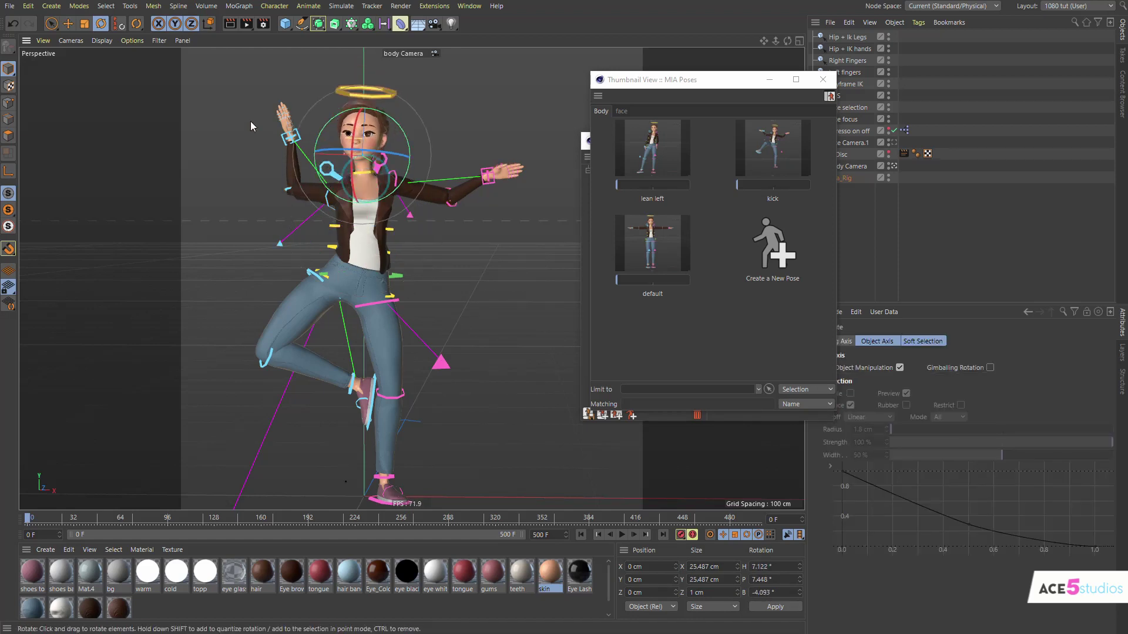
# Lift the right hand higher, rotate the right shoulder, and turn the hand so it points upward beside the head.
pyautogui.click(293, 139)
pyautogui.press('e')
pyautogui.moveTo(301, 192); pyautogui.dragTo(329, 171)
pyautogui.click(302, 141)
pyautogui.press('r')
pyautogui.click(349, 182)
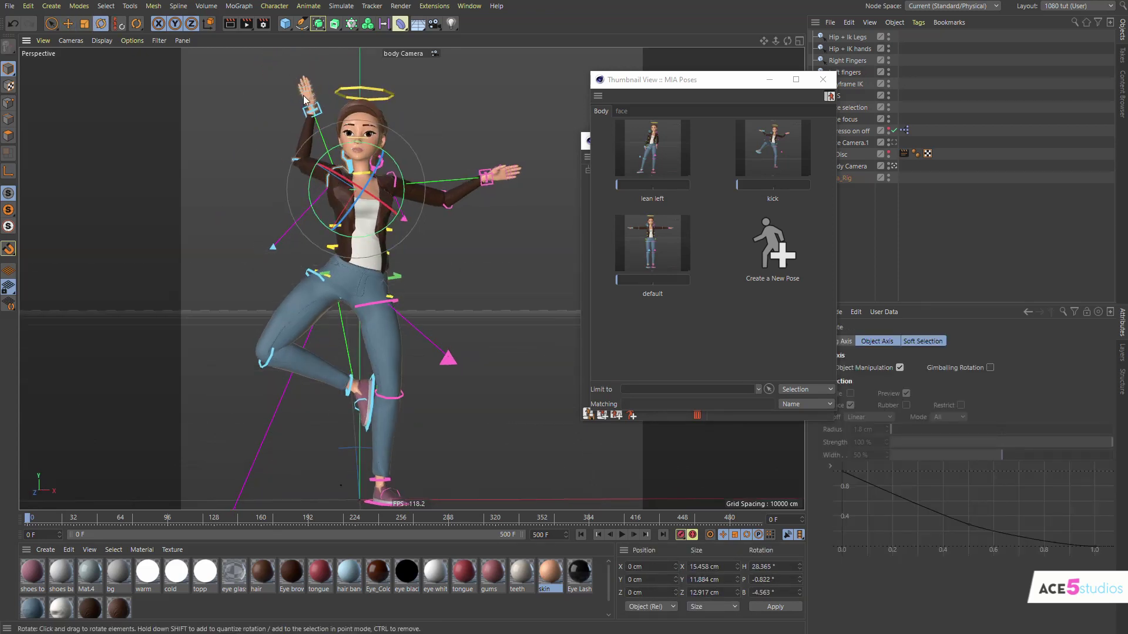
pyautogui.click(317, 112)
pyautogui.moveTo(346, 71); pyautogui.dragTo(337, 141)
pyautogui.keyDown('alt'); pyautogui.moveTo(353, 141); pyautogui.dragTo(331, 162); pyautogui.keyUp('alt')
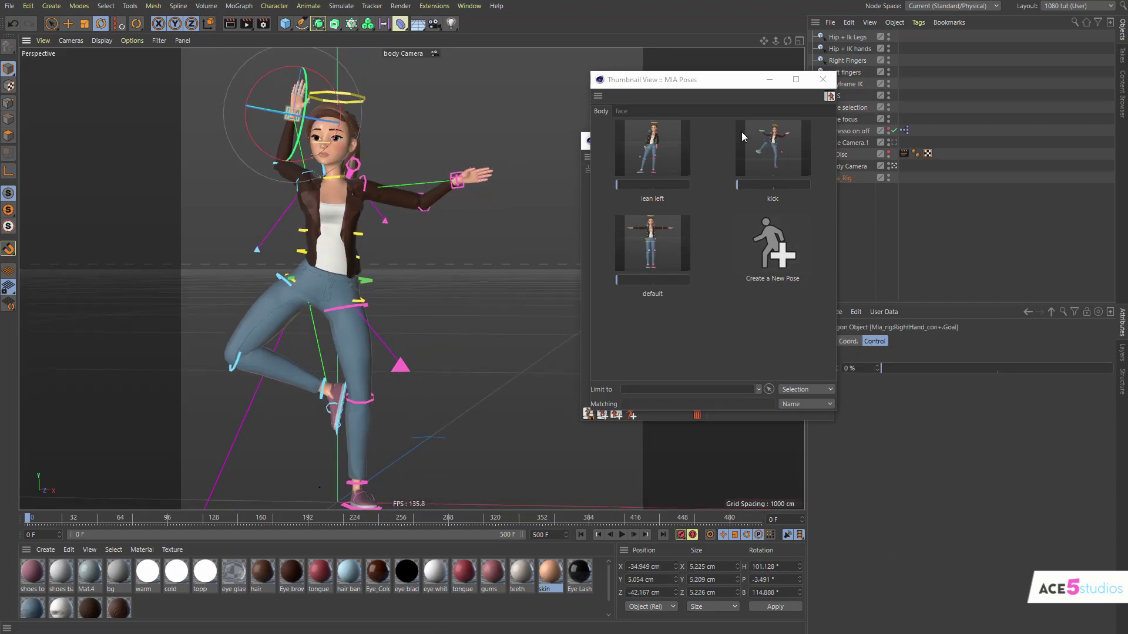
# Rearrange the pose windows, select Mia_Rig's Control object with all its children, and add a new pose to the Body group.
pyautogui.moveTo(681, 80); pyautogui.dragTo(880, 147)
pyautogui.moveTo(645, 143); pyautogui.dragTo(481, 88)
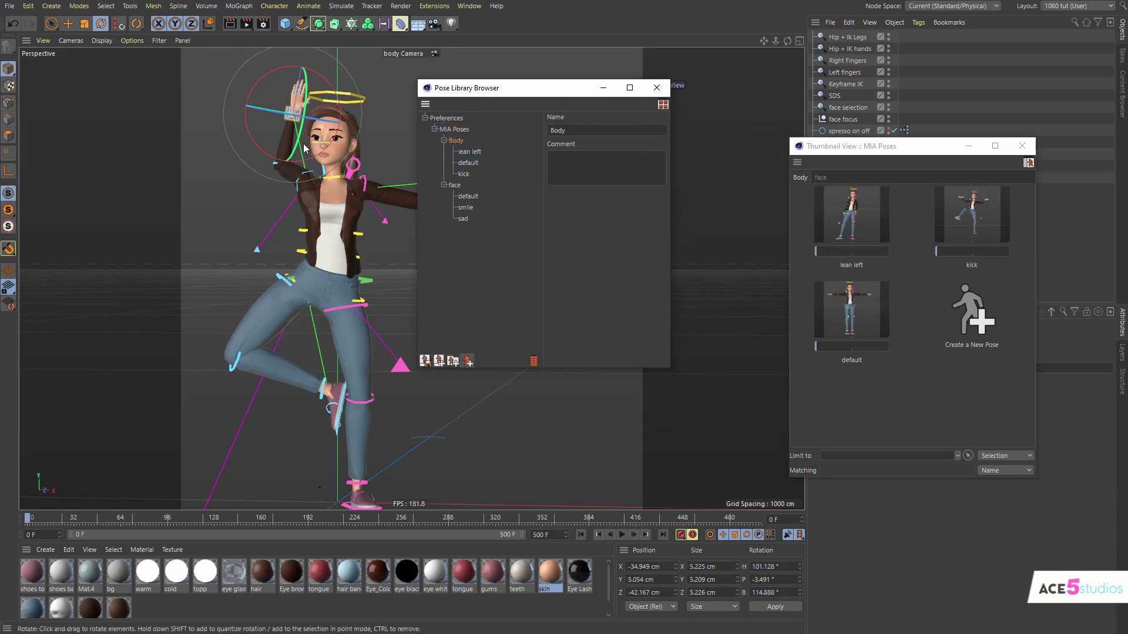
pyautogui.moveTo(881, 146); pyautogui.dragTo(601, 347)
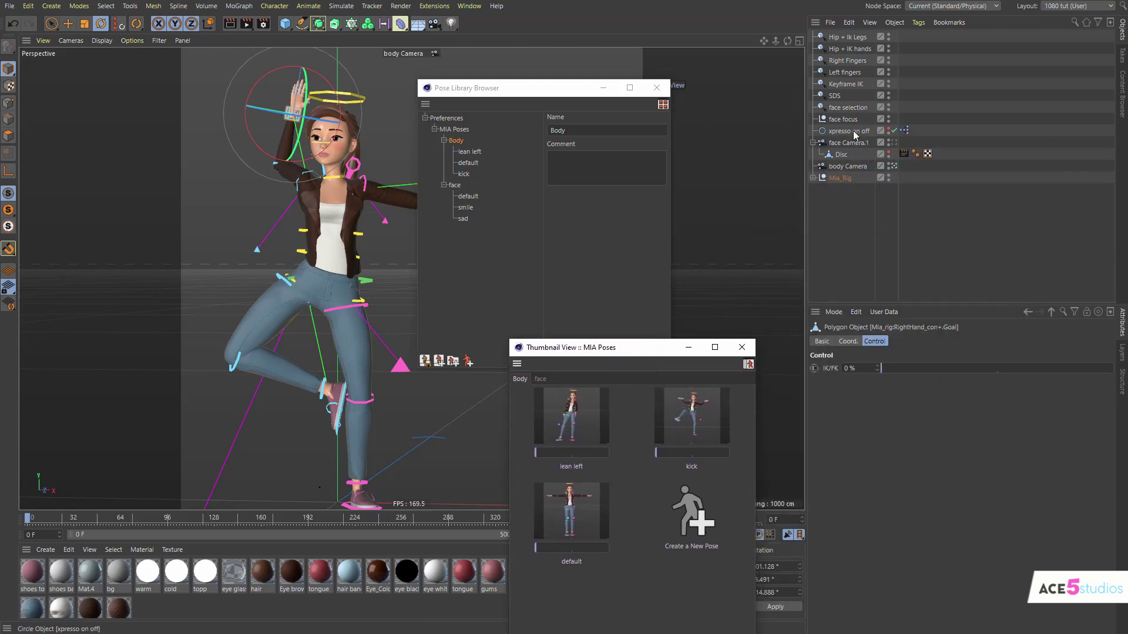
pyautogui.click(813, 178)
pyautogui.middleClick(847, 190)
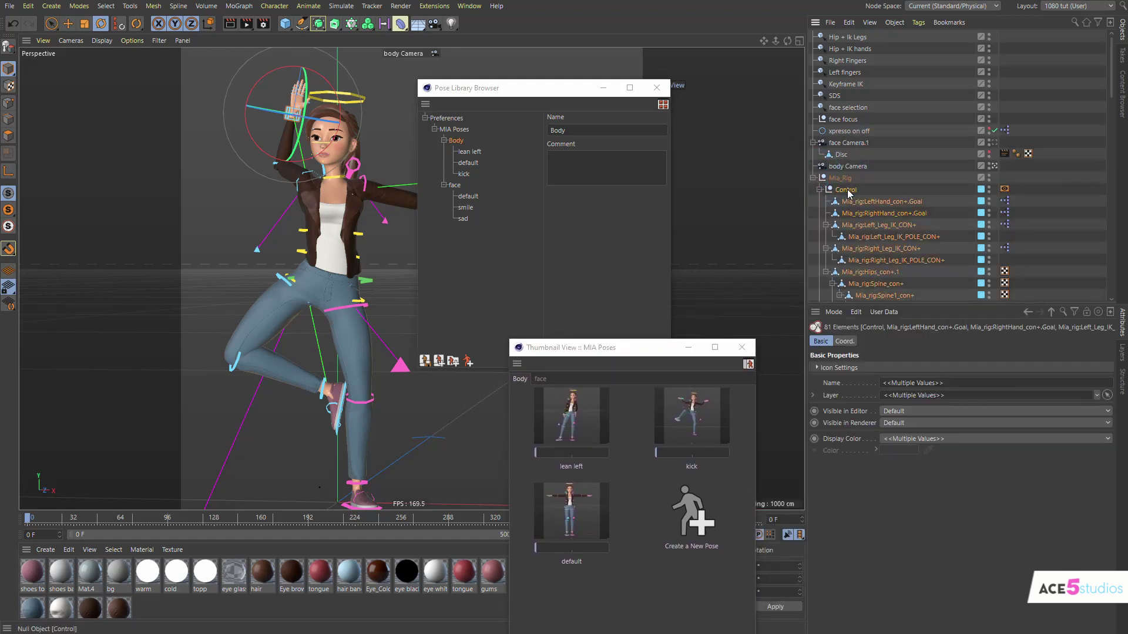
pyautogui.click(468, 362)
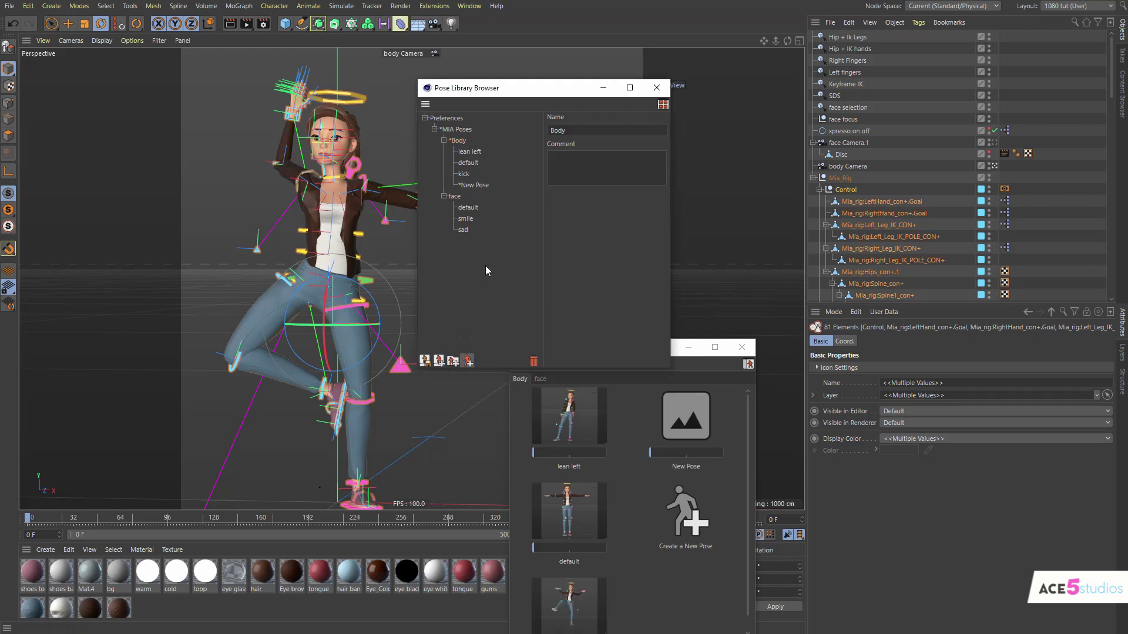
# Rename the new body pose as yoga 1.
pyautogui.click(473, 185)
pyautogui.doubleClick(470, 184)
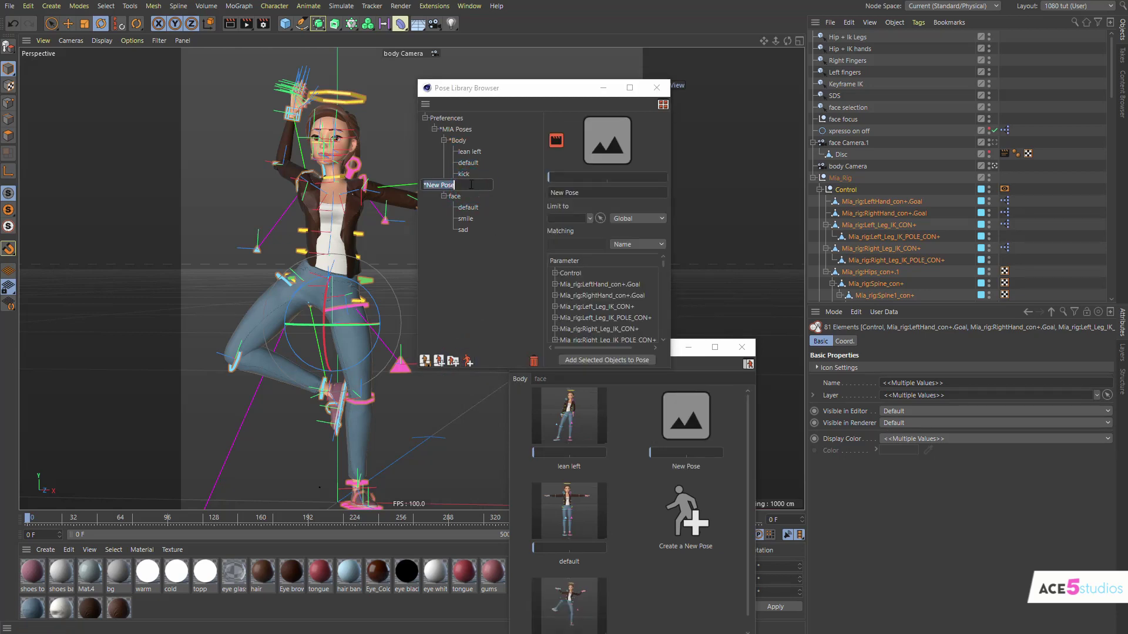
pyautogui.write('yoga')
pyautogui.press('Return')
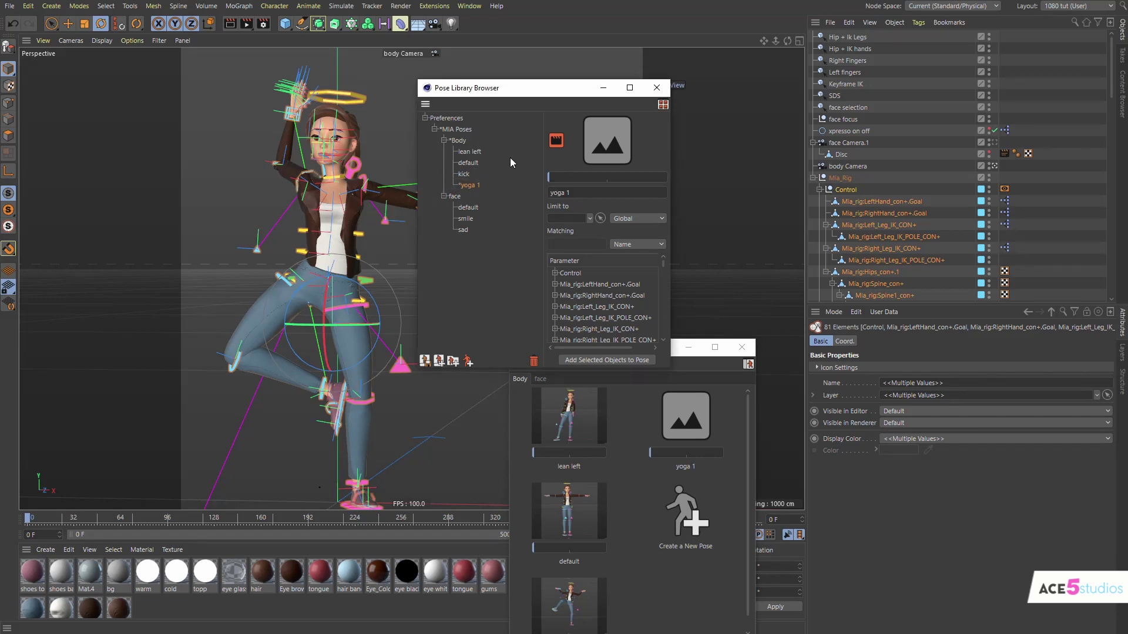
# Frame the character in the view and render it as the thumbnail image of the yoga 1 pose.
pyautogui.keyDown('alt'); pyautogui.moveTo(407, 276); pyautogui.dragTo(455, 274, button='middle'); pyautogui.keyUp('alt')
pyautogui.click(506, 90)
pyautogui.moveTo(507, 94); pyautogui.dragTo(750, 120)
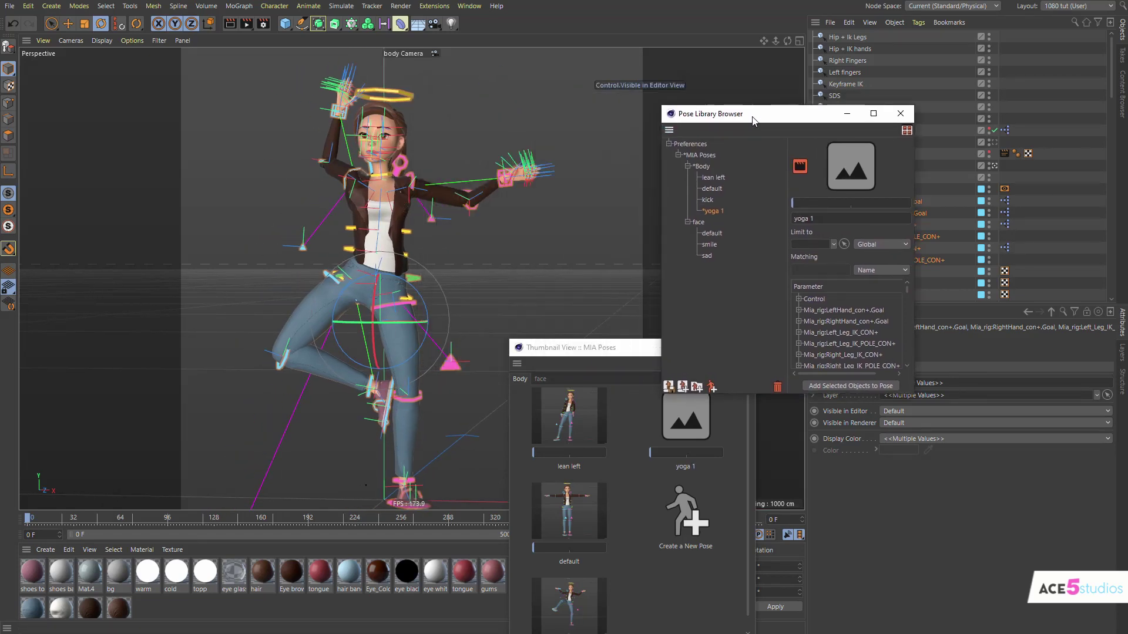
pyautogui.click(799, 167)
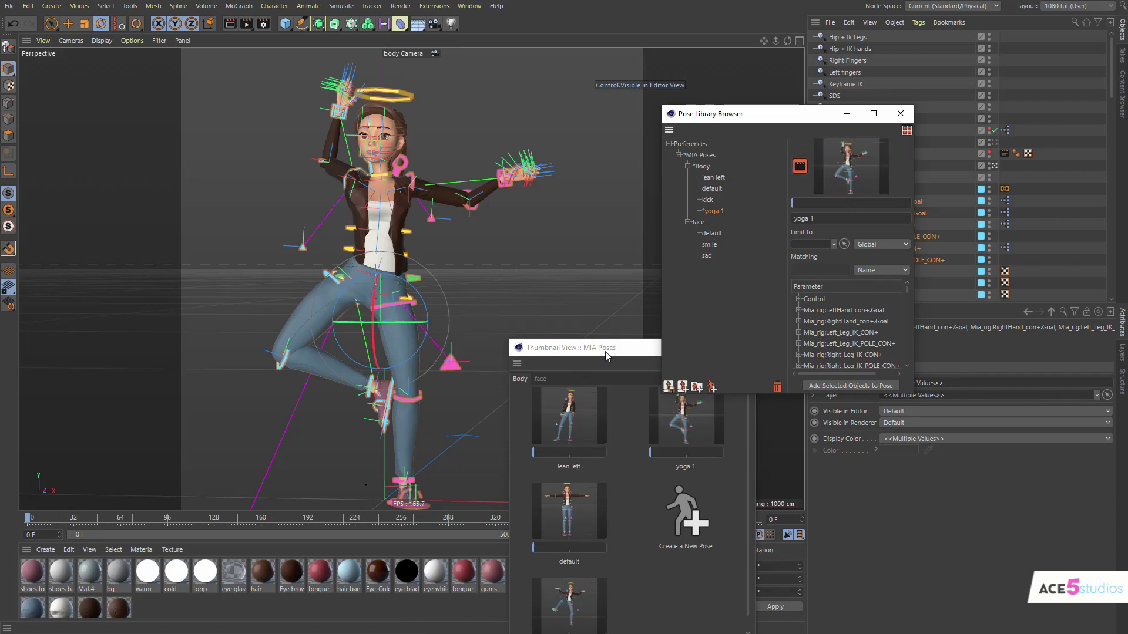
# Test the saved pose by applying default, kick and yoga 1 from the thumbnail view.
pyautogui.moveTo(606, 355); pyautogui.dragTo(667, 165)
pyautogui.doubleClick(621, 320)
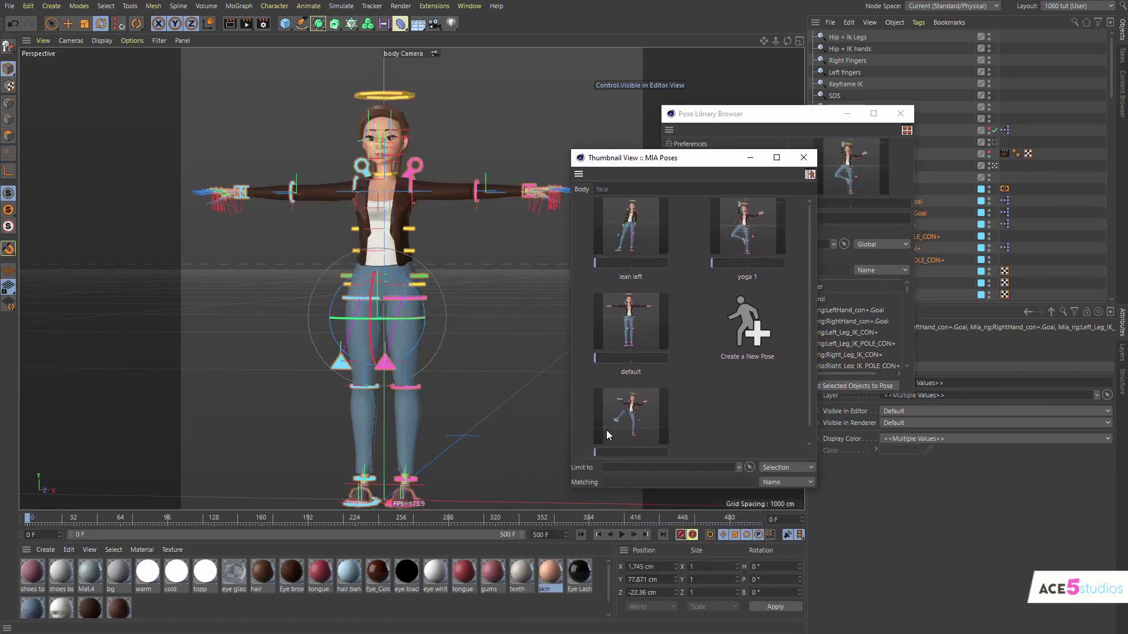
pyautogui.doubleClick(625, 421)
pyautogui.doubleClick(752, 218)
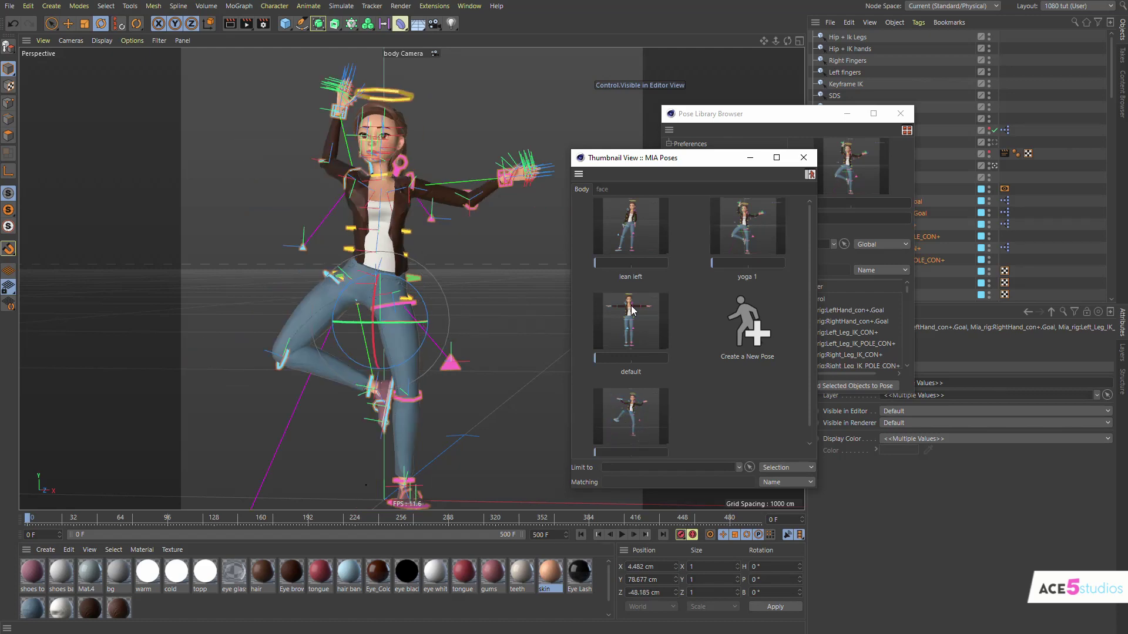
# Lower Mia's left hand beside the hip, then raise the right foot out to the side at hip height and rotate it.
pyautogui.click(748, 114)
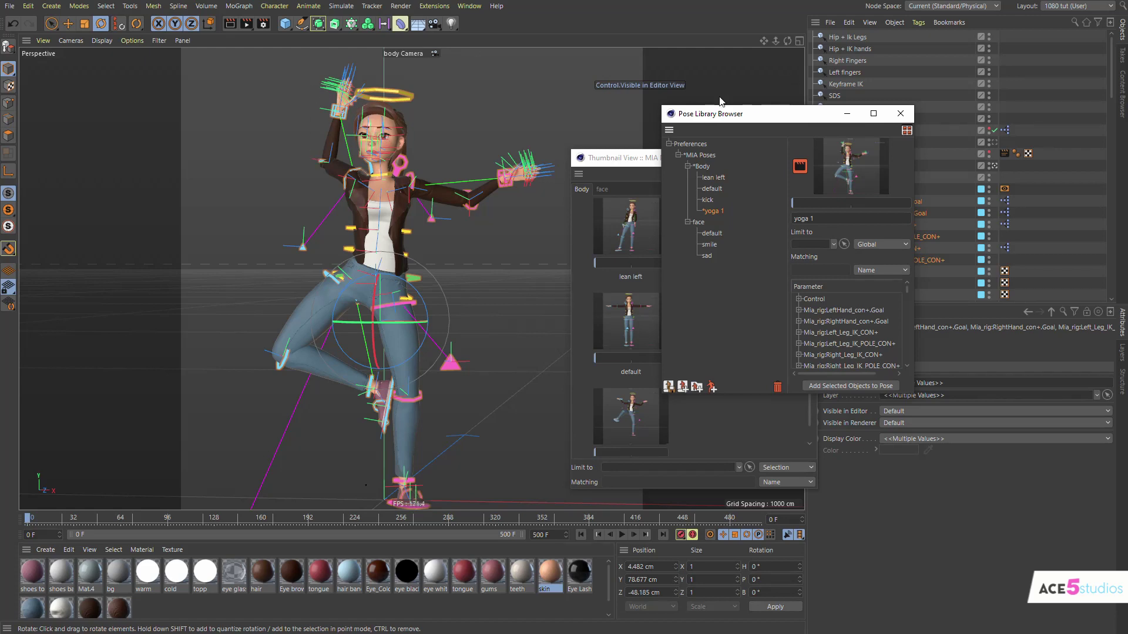
pyautogui.click(523, 181)
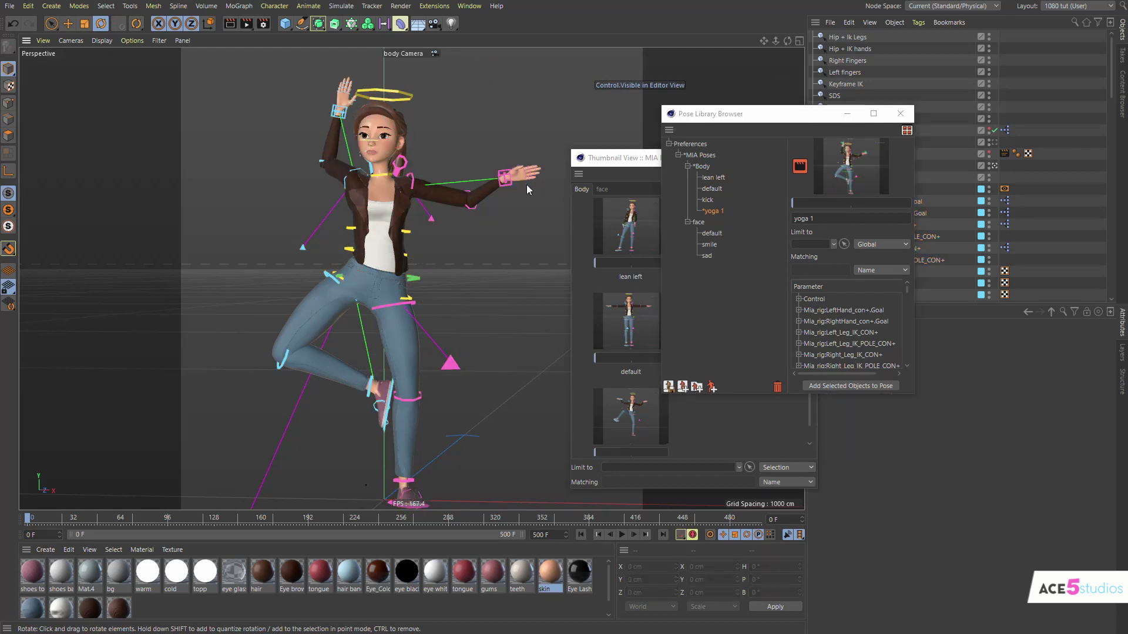
pyautogui.moveTo(503, 227); pyautogui.dragTo(437, 357)
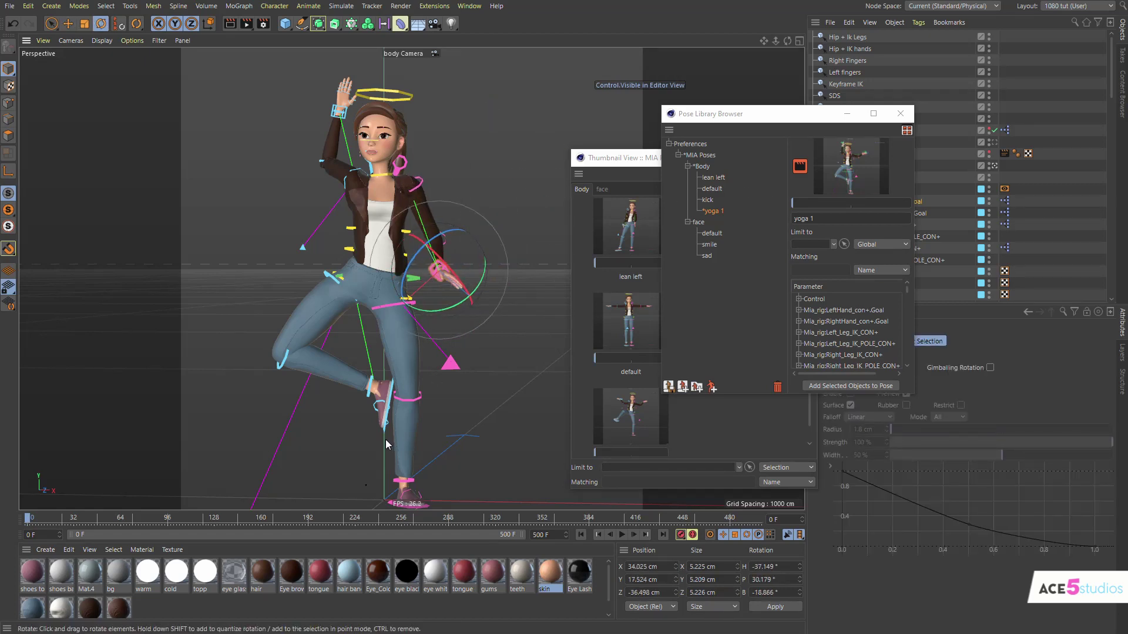
pyautogui.click(388, 412)
pyautogui.press('e')
pyautogui.moveTo(465, 446); pyautogui.dragTo(305, 335)
pyautogui.press('r')
pyautogui.moveTo(290, 223); pyautogui.dragTo(256, 418)
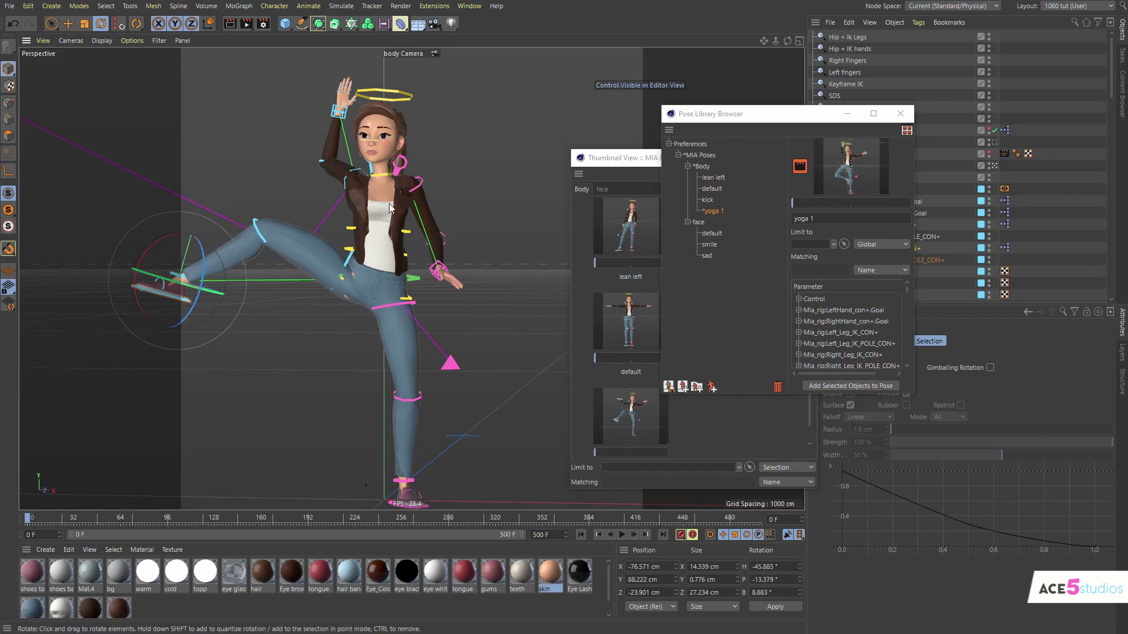
# Create a new body pose from only the selected right foot control, then apply lean left followed by the new pose.
pyautogui.click(712, 385)
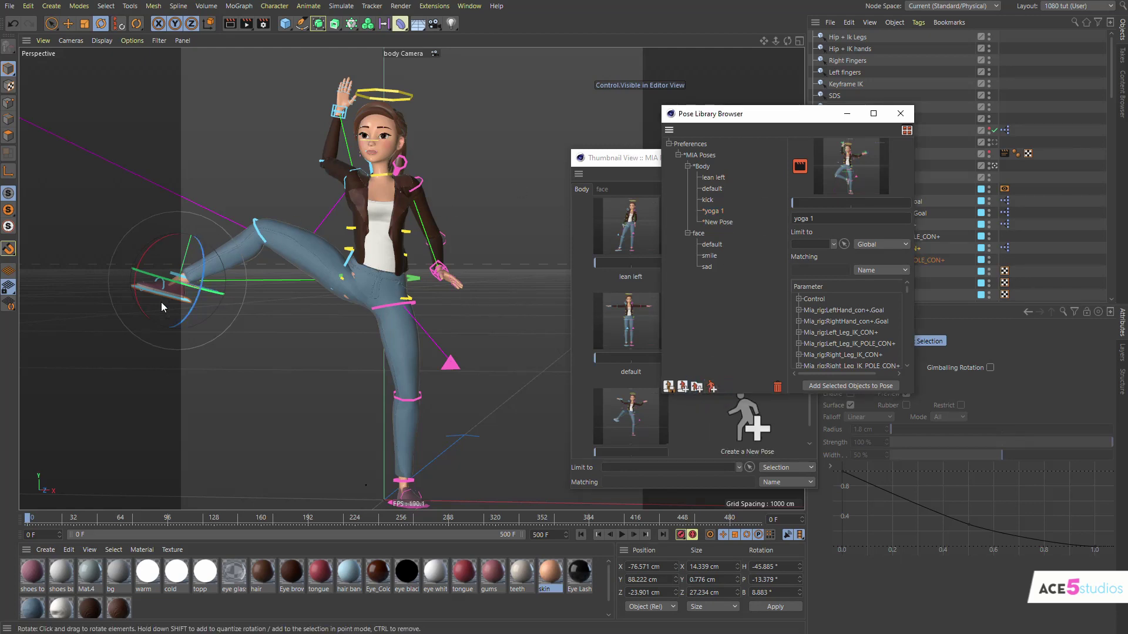
pyautogui.click(623, 173)
pyautogui.click(632, 238)
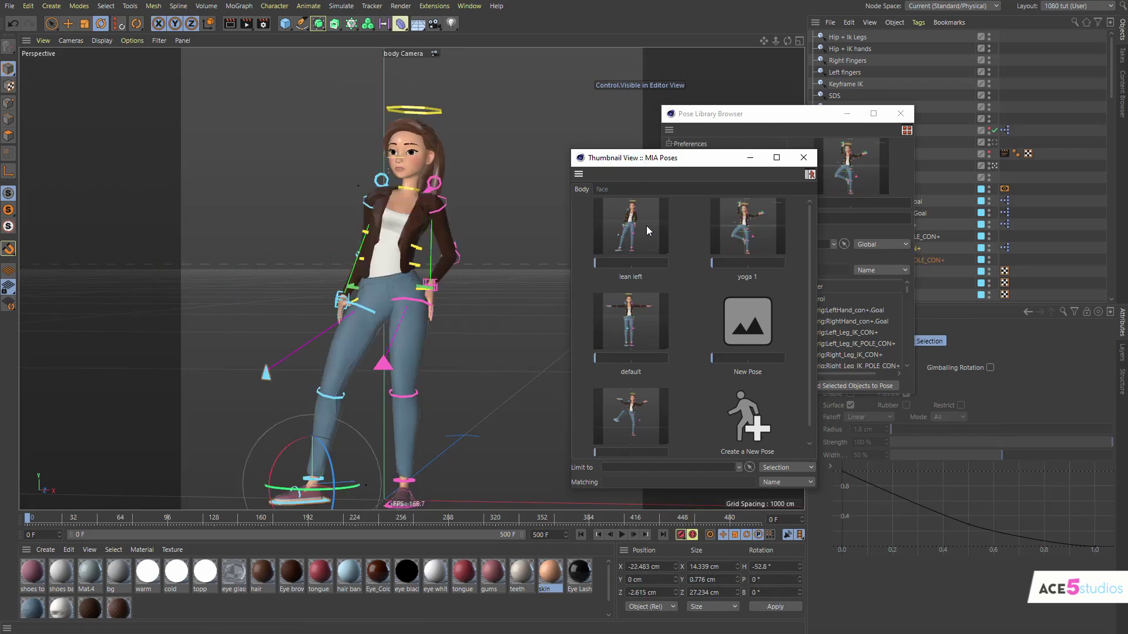
pyautogui.scroll(-1, 688, 294)
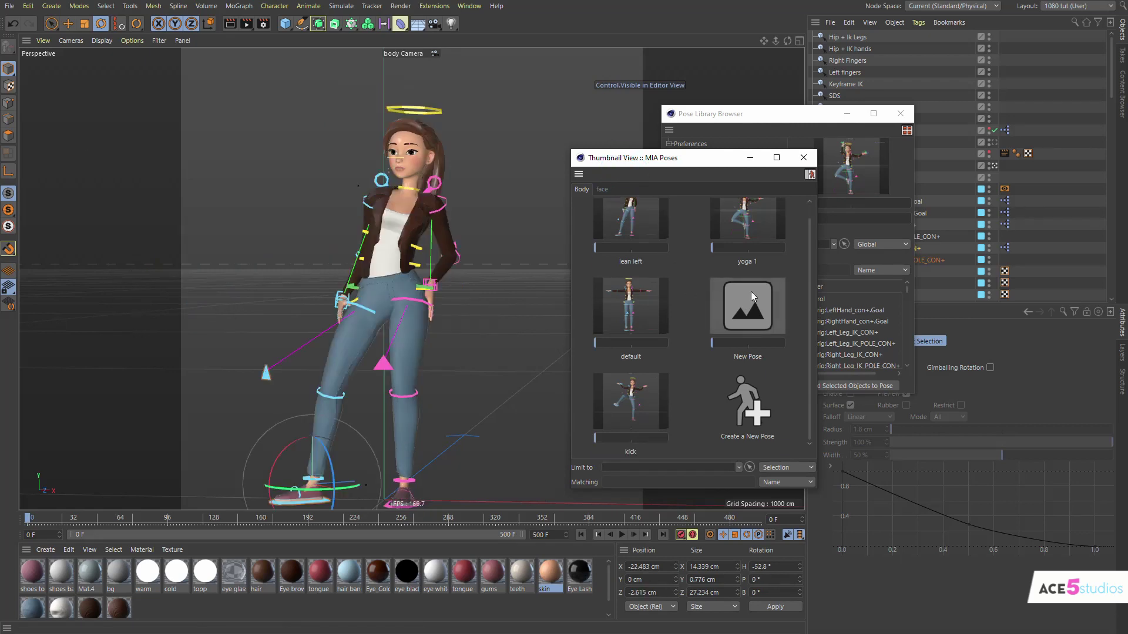
pyautogui.click(611, 387)
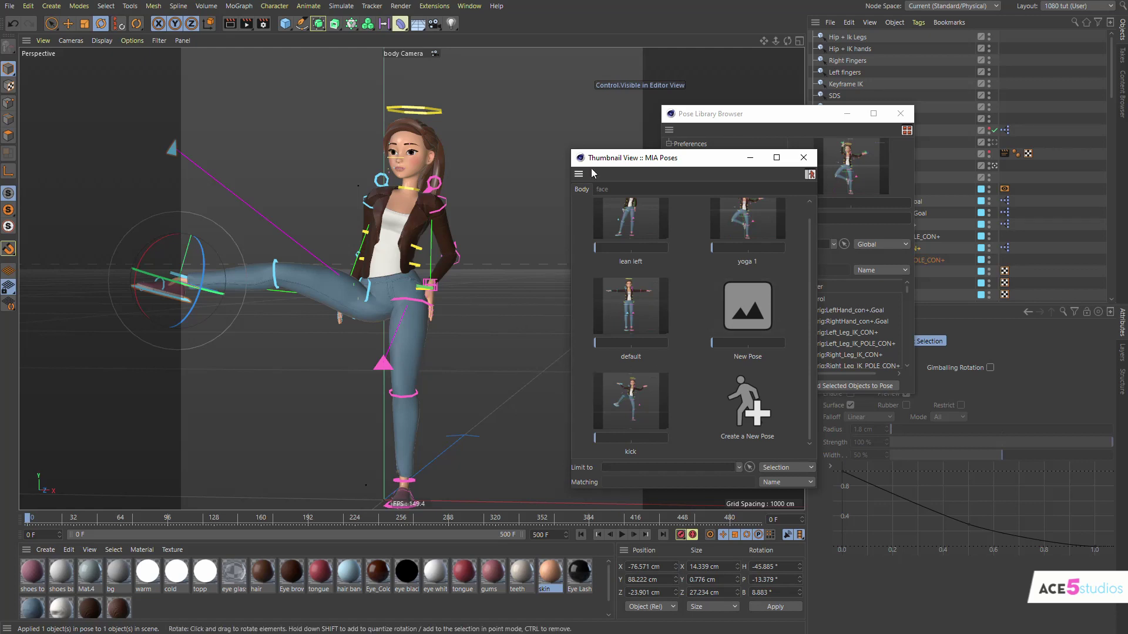
# Move the pose windows aside, select Mia_Rig and place a duplicate about 107 cm along X beside the original.
pyautogui.moveTo(771, 115); pyautogui.dragTo(1022, 283)
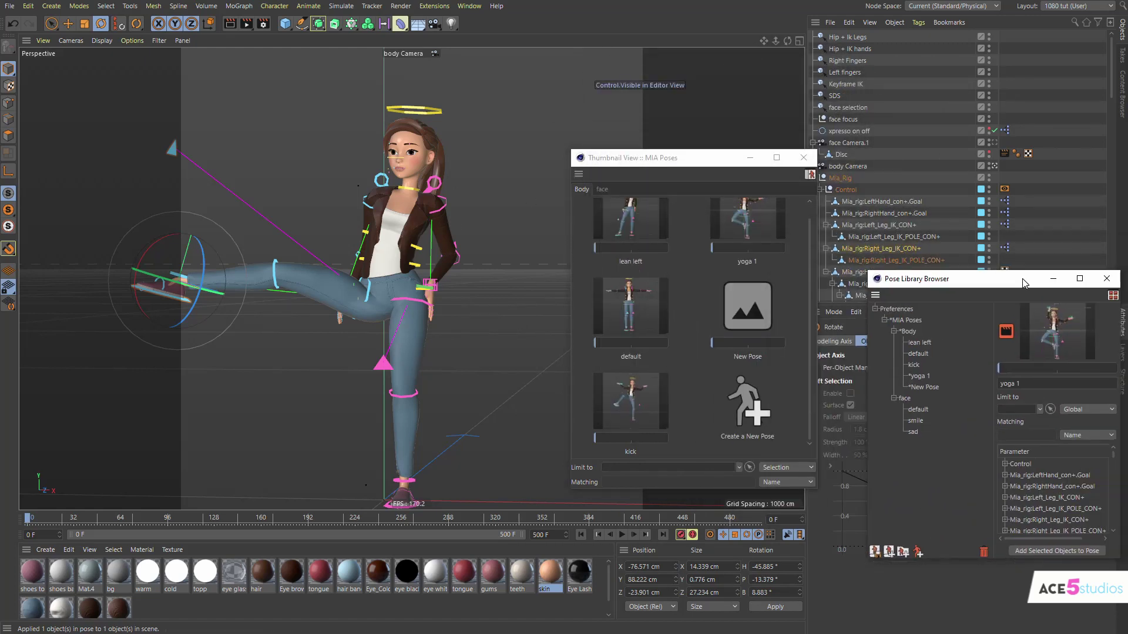
pyautogui.moveTo(749, 166); pyautogui.dragTo(689, 176)
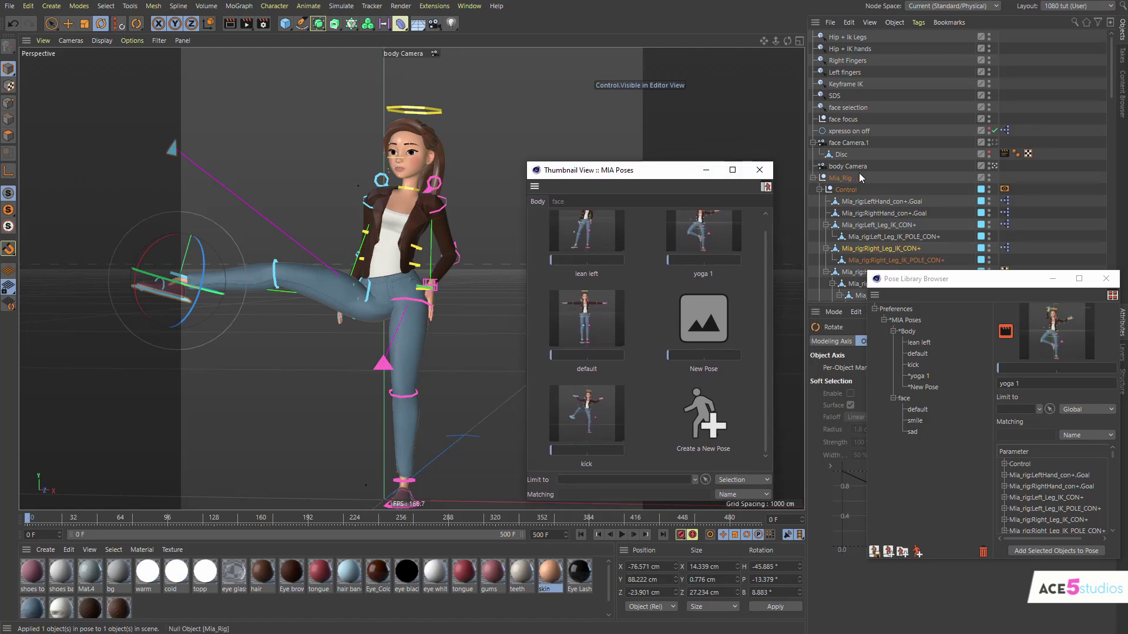
pyautogui.click(843, 178)
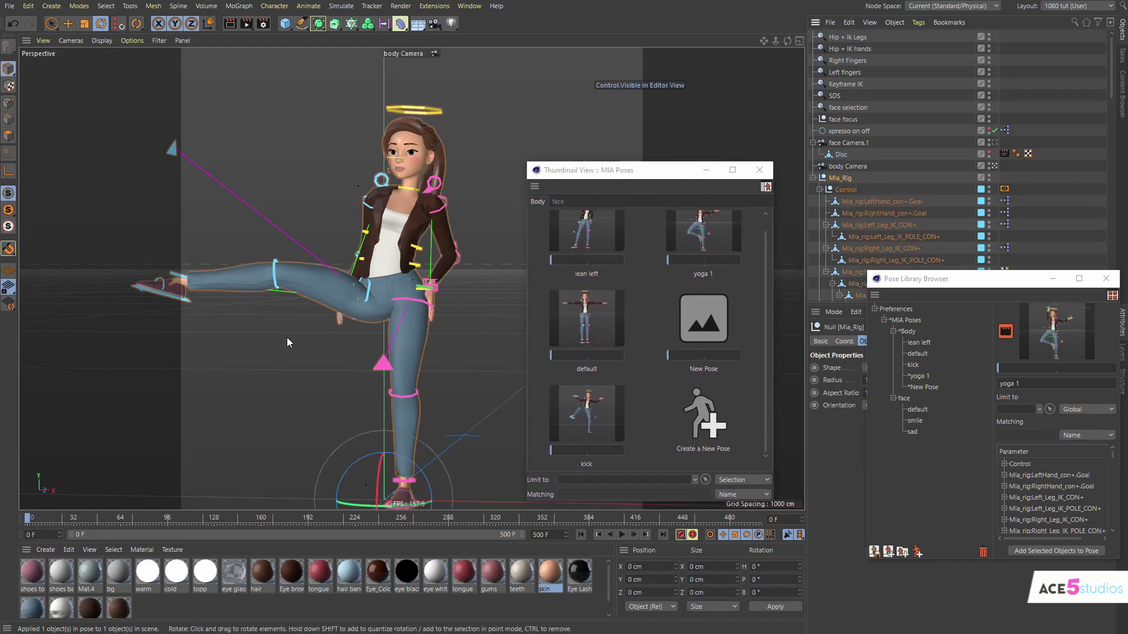
pyautogui.keyDown('alt'); pyautogui.moveTo(458, 340); pyautogui.dragTo(411, 277, button='middle'); pyautogui.keyUp('alt')
pyautogui.scroll(-1, 410, 276)
pyautogui.press('e')
pyautogui.keyDown('ctrl'); pyautogui.moveTo(396, 421); pyautogui.dragTo(484, 411); pyautogui.keyUp('ctrl')
pyautogui.keyDown('alt'); pyautogui.moveTo(412, 352); pyautogui.dragTo(339, 292); pyautogui.keyUp('alt')
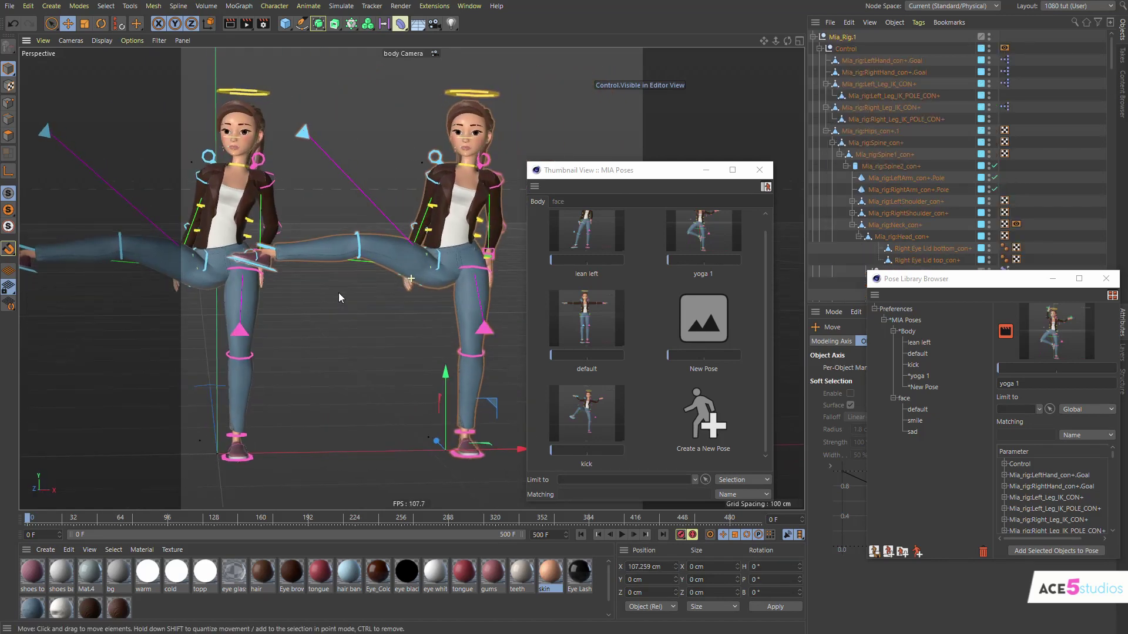
# Apply the lean left, default and kick body poses in turn to both the original and duplicate Mia rigs.
pyautogui.keyDown('alt'); pyautogui.moveTo(338, 293); pyautogui.dragTo(386, 311, button='middle'); pyautogui.keyUp('alt')
pyautogui.scroll(1, 573, 264)
pyautogui.click(592, 245)
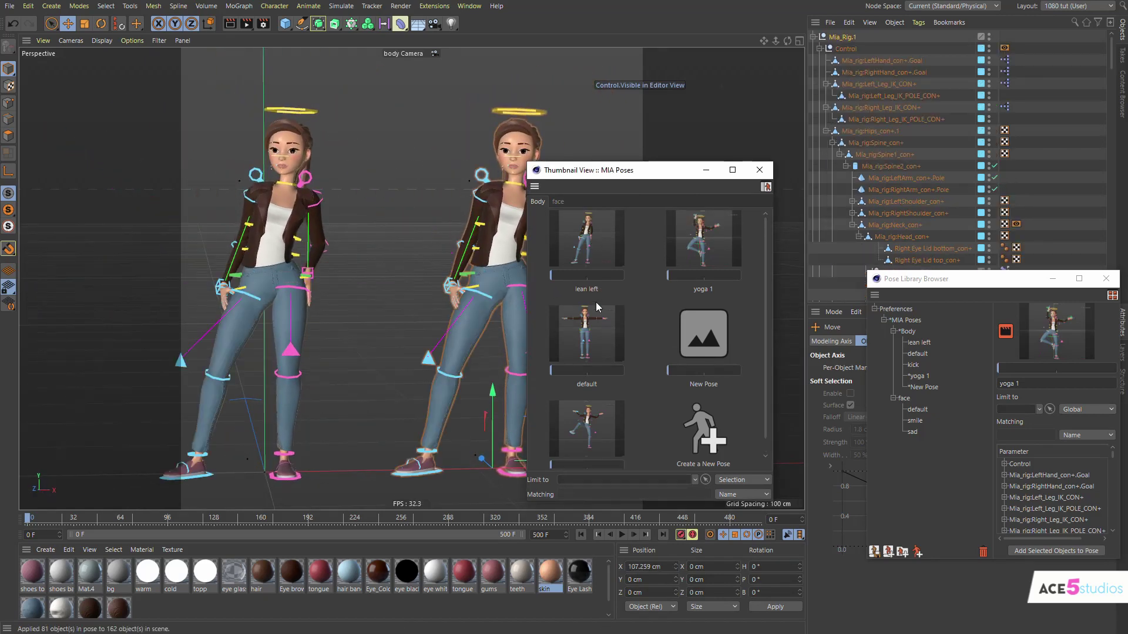
pyautogui.click(599, 349)
pyautogui.click(586, 433)
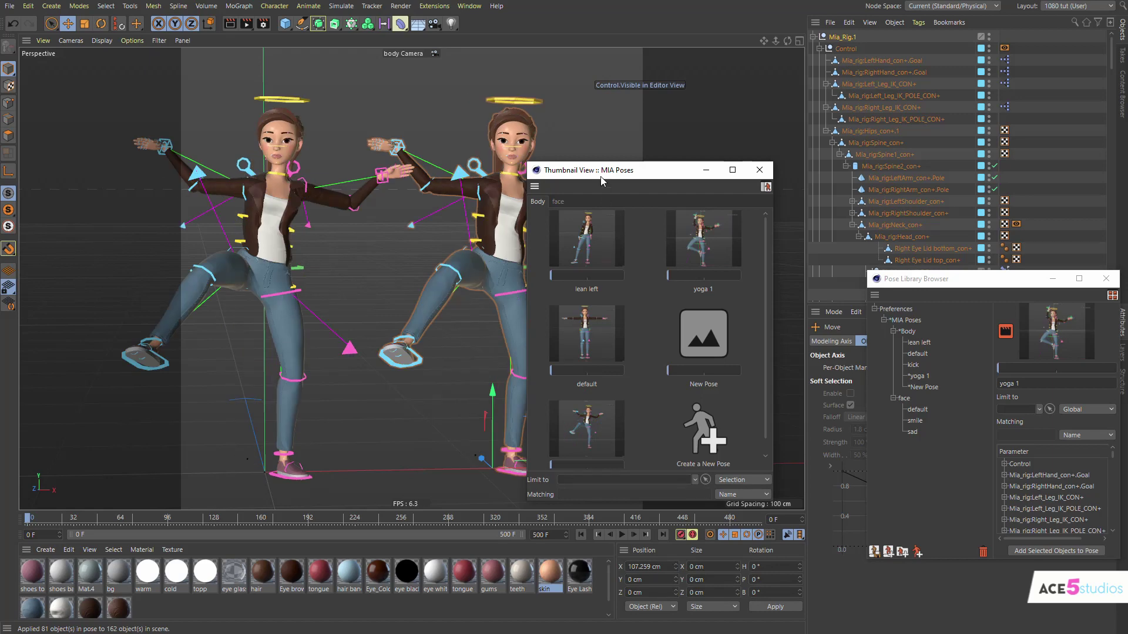
# Switch to the face poses and apply sad followed by smile to both Mia rigs.
pyautogui.click(557, 201)
pyautogui.click(693, 238)
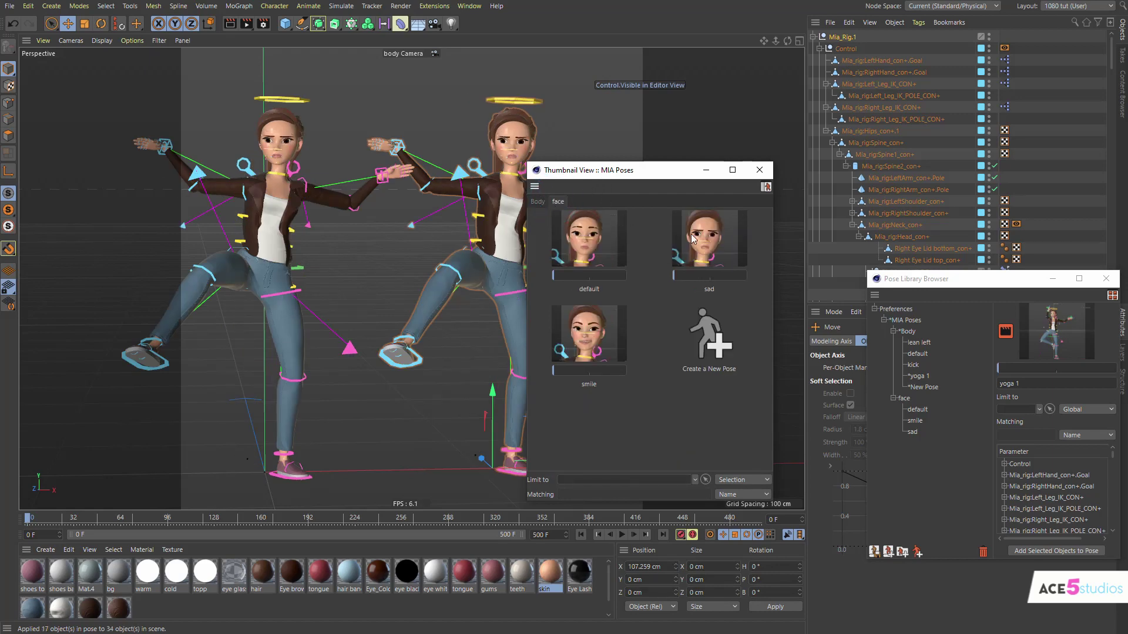
pyautogui.click(578, 327)
# Limit pose application to Sel. Hierarchy, select Mia_Rig.1 and apply the sad face pose only to that rig.
pyautogui.click(745, 481)
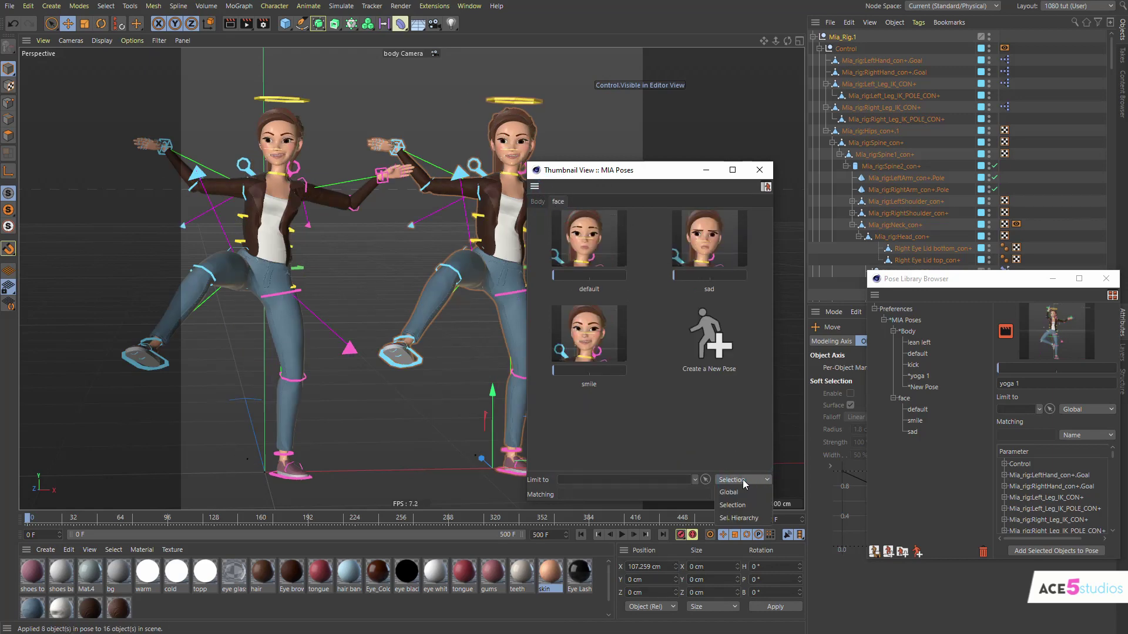
pyautogui.click(739, 518)
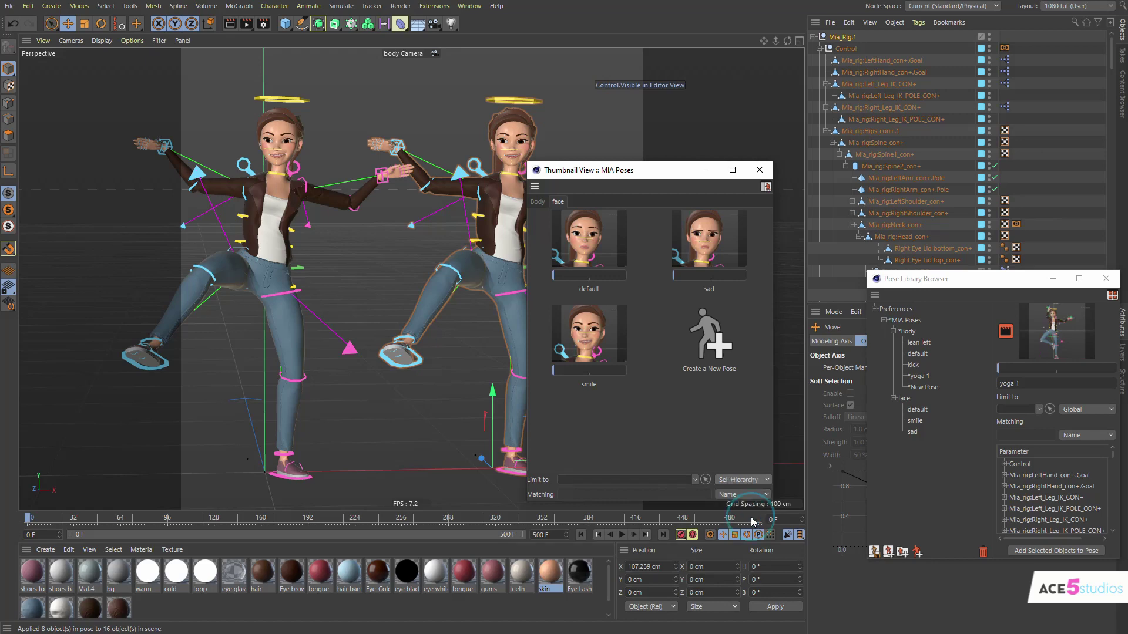
pyautogui.click(840, 38)
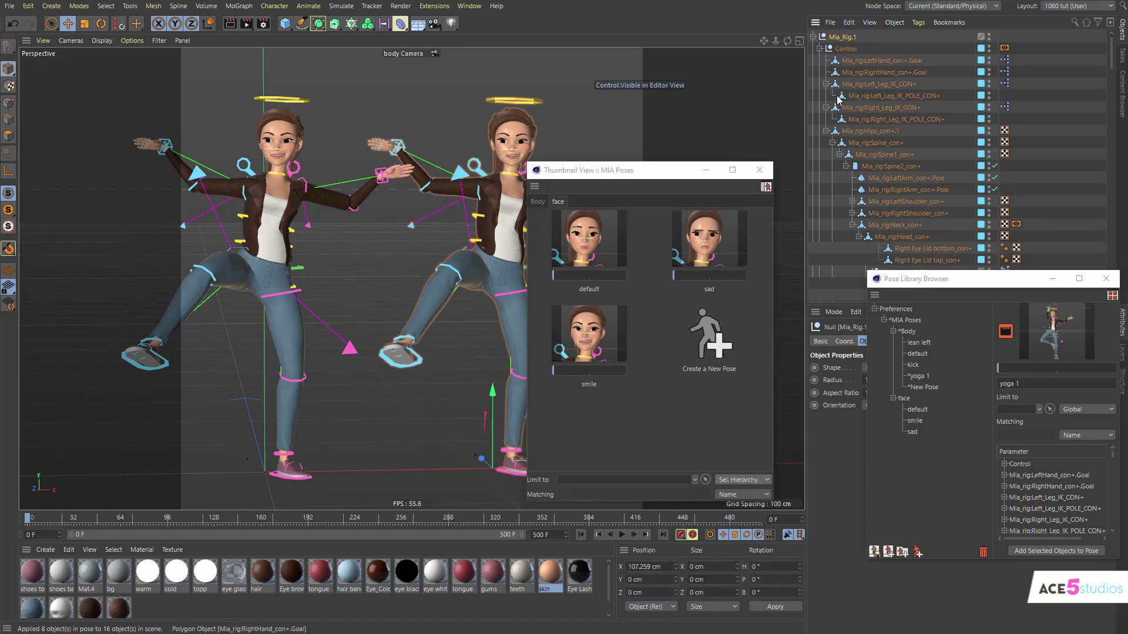
pyautogui.click(691, 249)
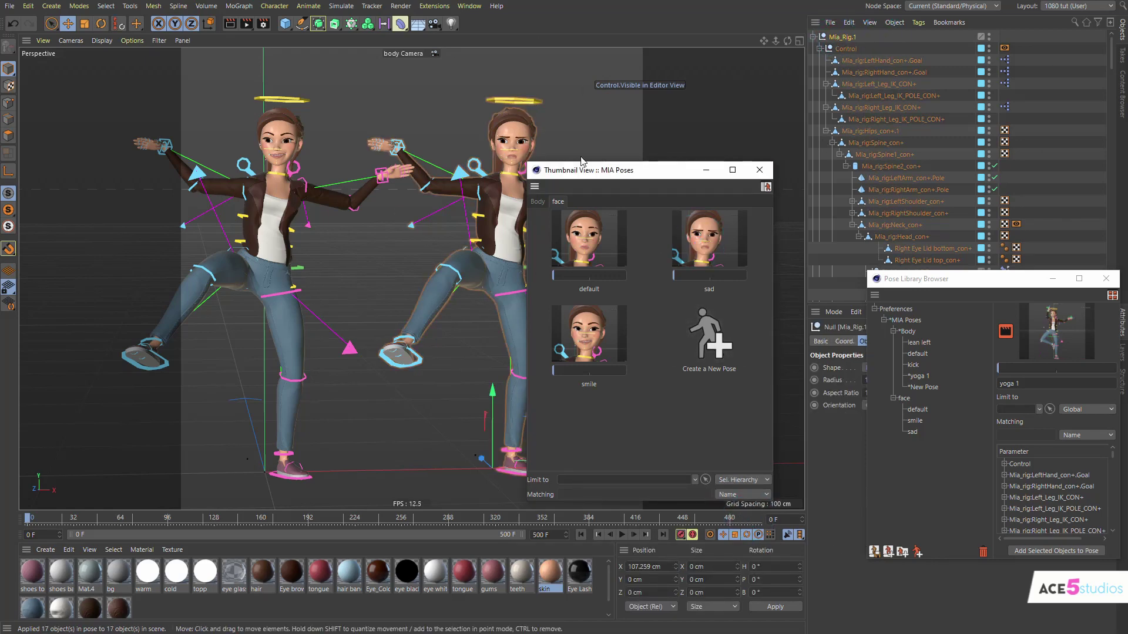
# Apply the lean left body pose to the duplicate rig and bring the Pose Library Browser beside the body thumbnails.
pyautogui.click(536, 202)
pyautogui.click(581, 231)
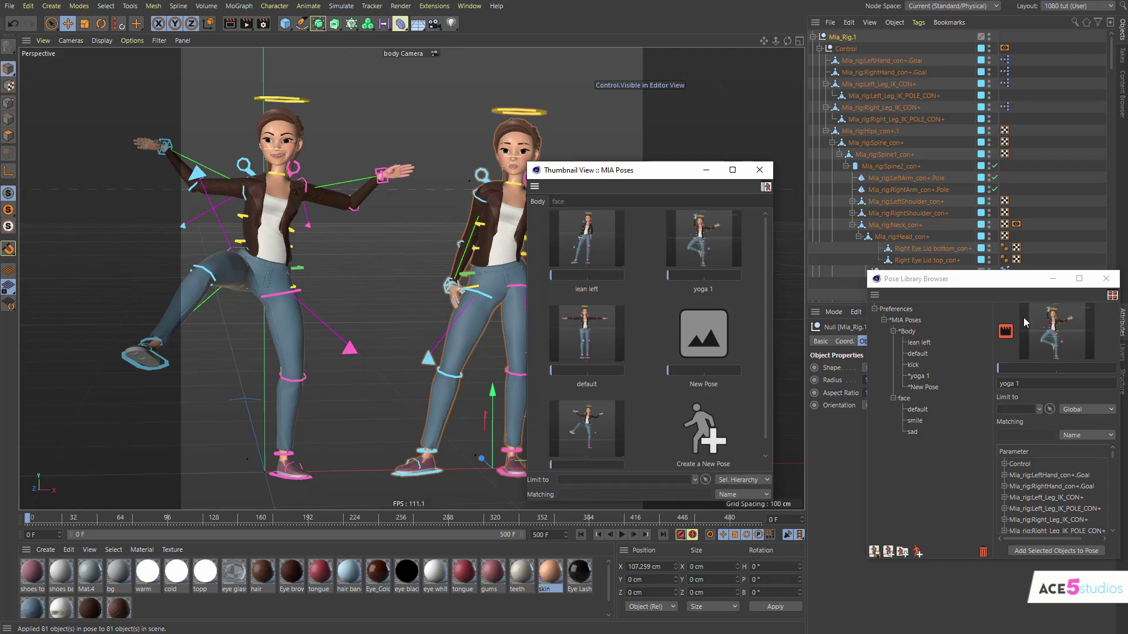
pyautogui.moveTo(1025, 284); pyautogui.dragTo(791, 217)
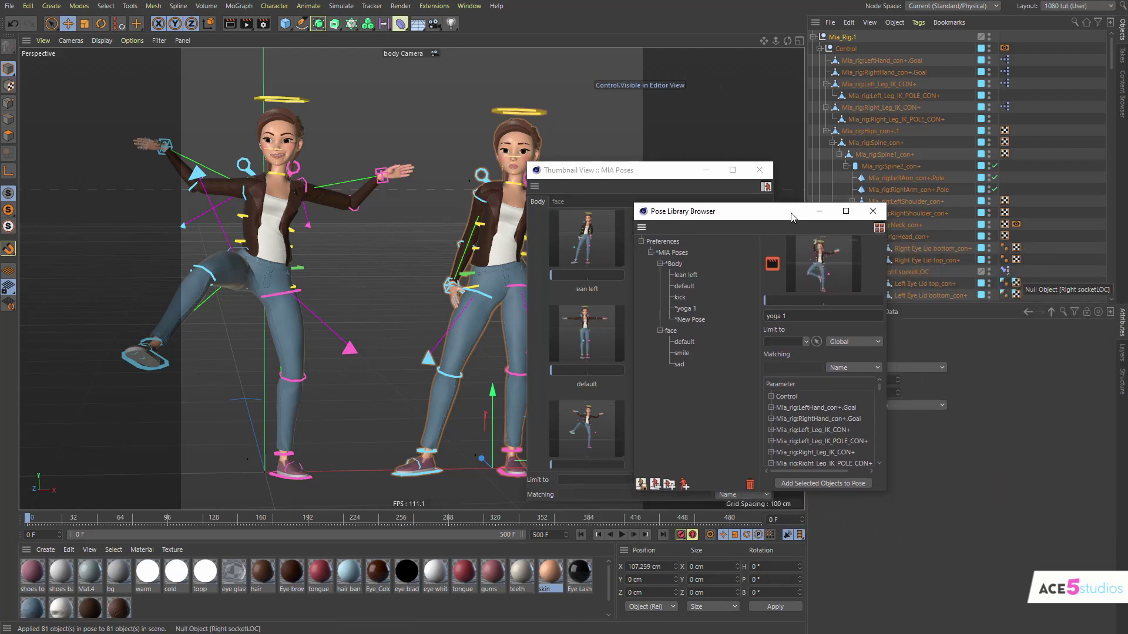
pyautogui.click(641, 484)
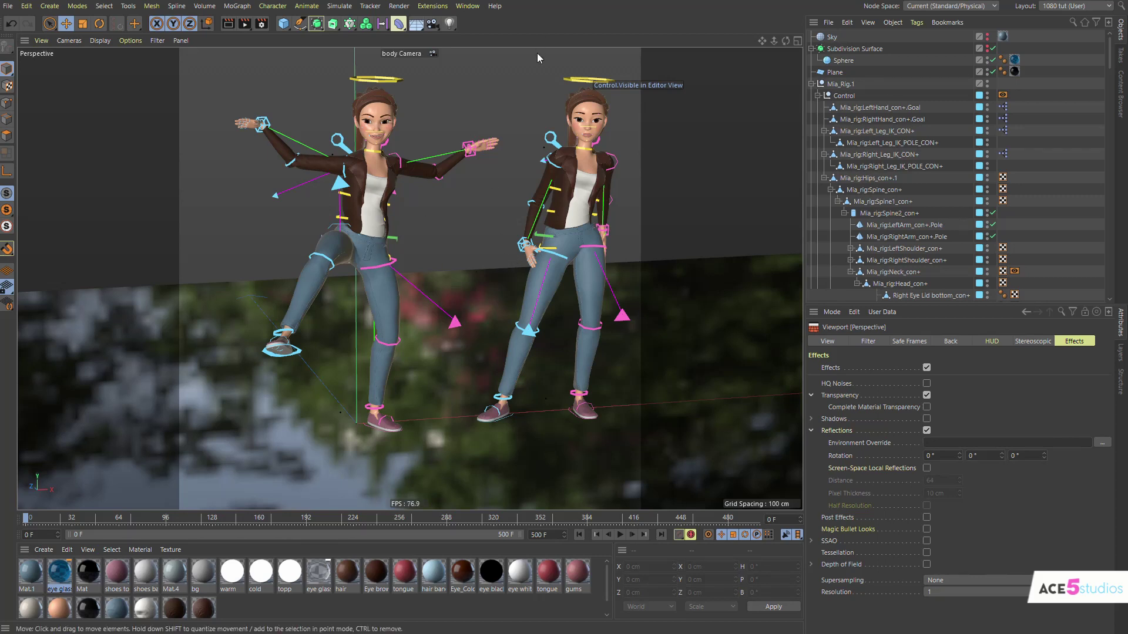
# Select the floor plane and open the Reflectance settings of its black material Mat.
pyautogui.click(450, 386)
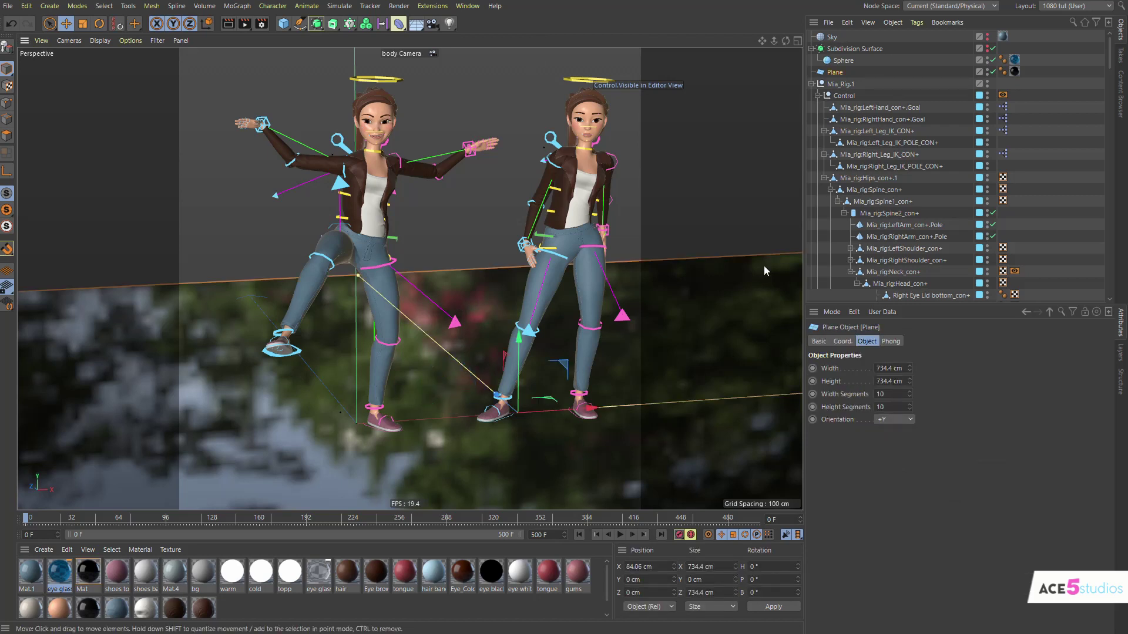
pyautogui.doubleClick(1014, 71)
pyautogui.click(903, 341)
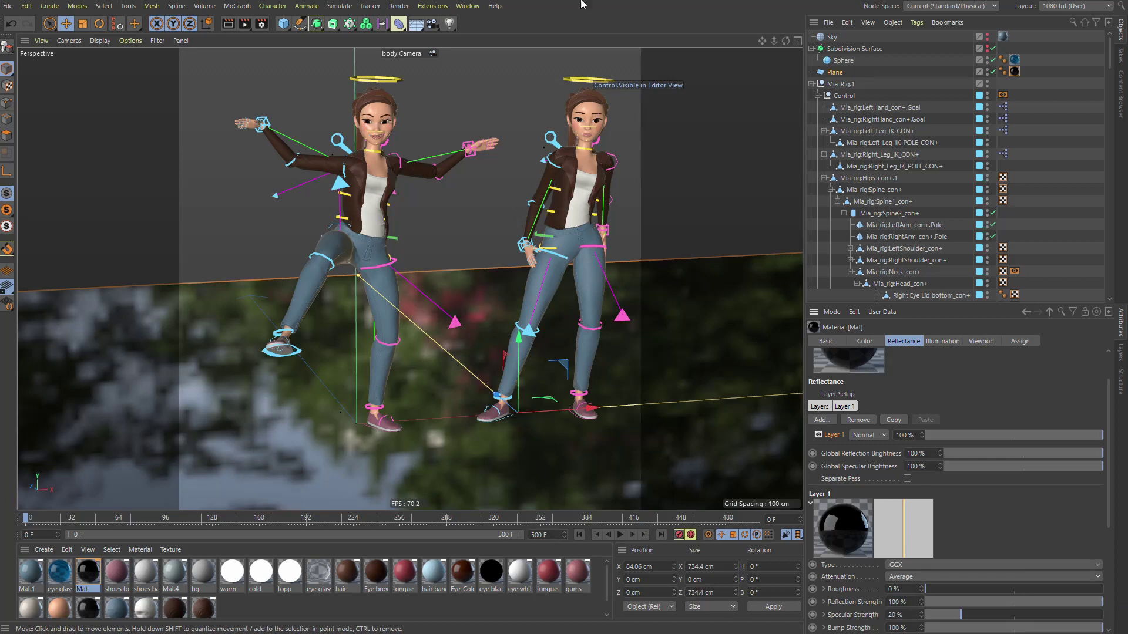
# Enable Screen-Space Local Reflections in the perspective viewport's effects and frame the characters' feet on the floor.
pyautogui.hotkey('shift', 'v')
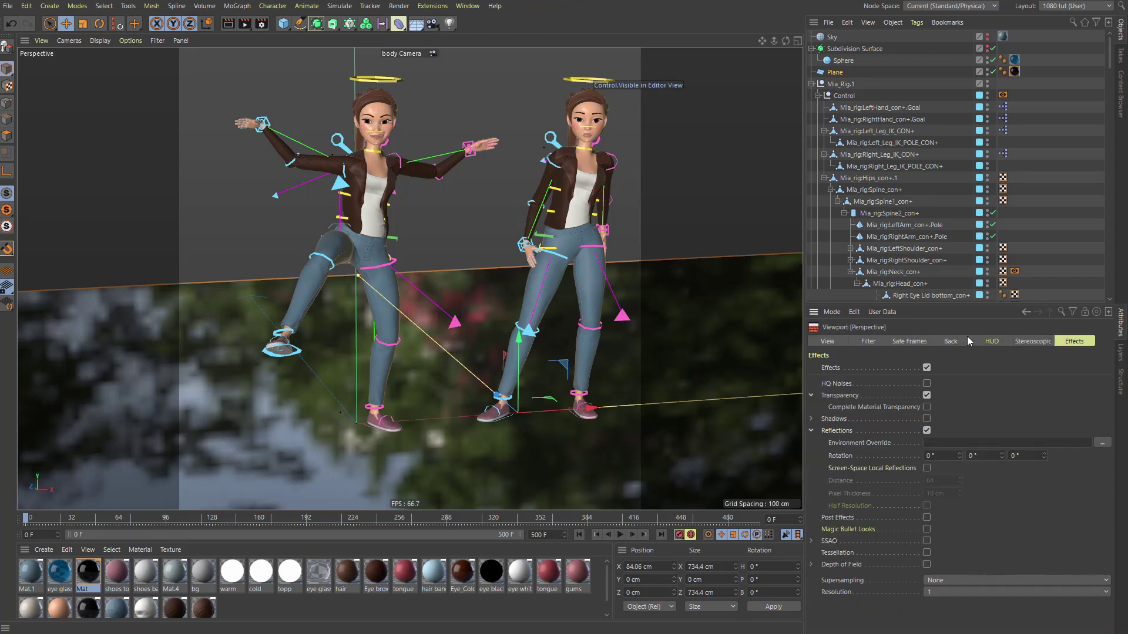
pyautogui.click(831, 312)
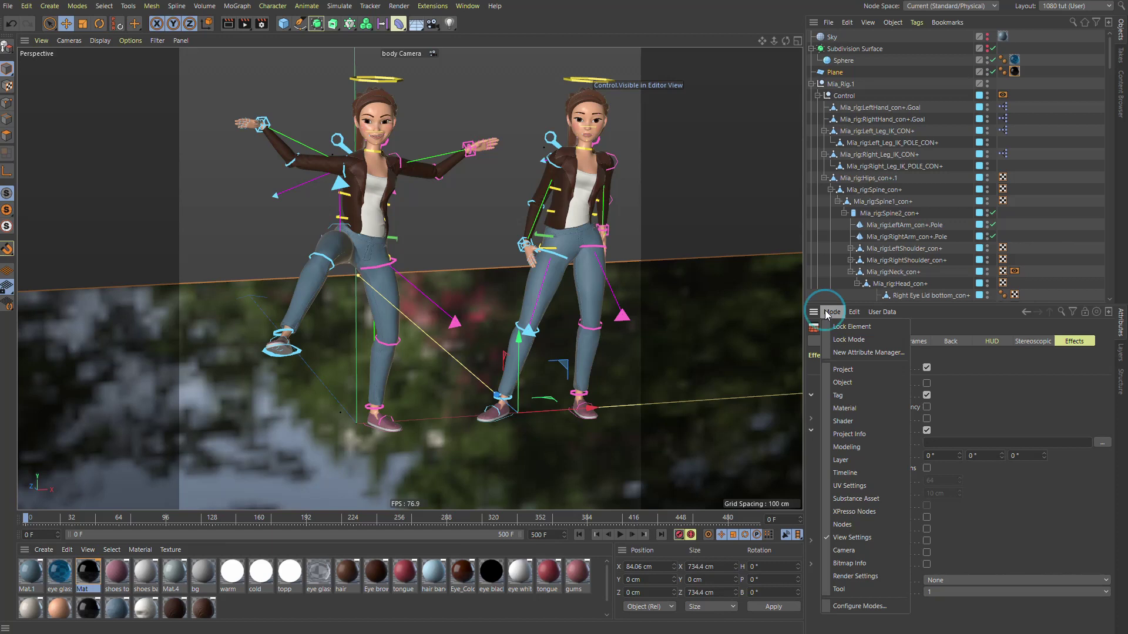
pyautogui.click(883, 537)
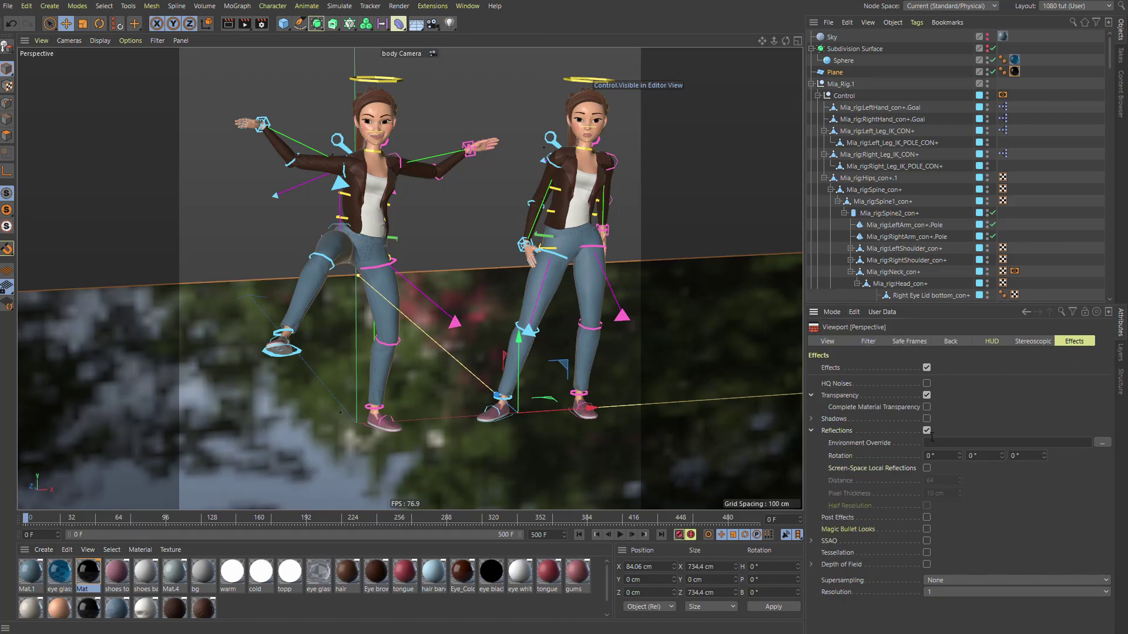
pyautogui.click(927, 469)
pyautogui.keyDown('alt'); pyautogui.moveTo(518, 364); pyautogui.dragTo(569, 423); pyautogui.keyUp('alt')
pyautogui.keyDown('alt'); pyautogui.moveTo(511, 448); pyautogui.dragTo(518, 442); pyautogui.keyUp('alt')
pyautogui.keyDown('alt'); pyautogui.moveTo(518, 442); pyautogui.dragTo(512, 414, button='middle'); pyautogui.keyUp('alt')
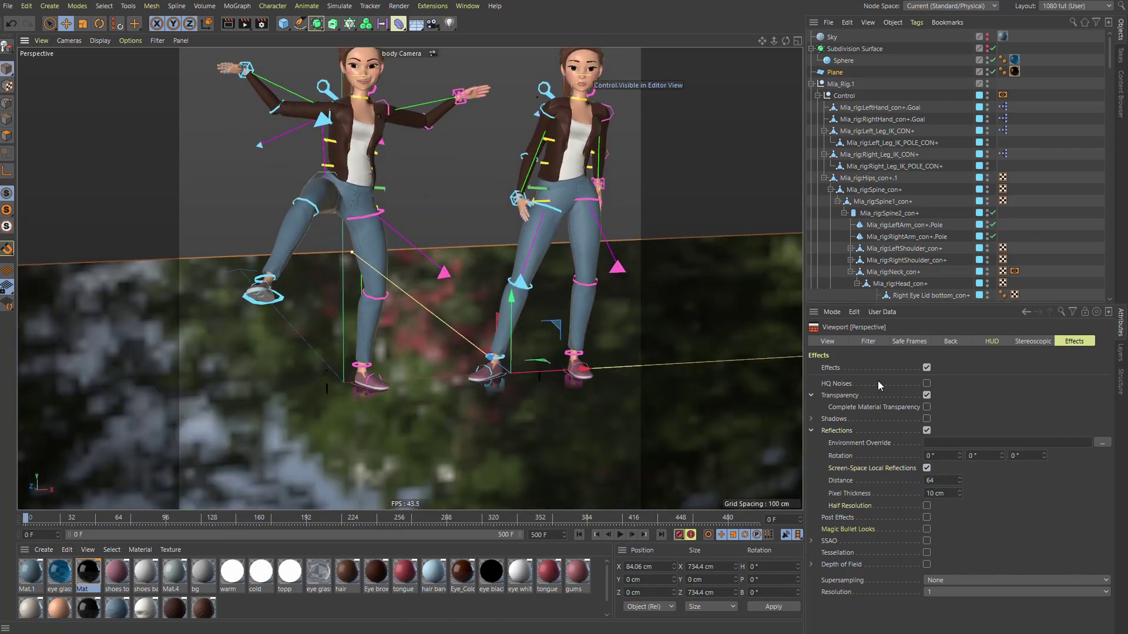
# Raise the screen-space reflection distance to 803 and test Half Resolution on and off.
pyautogui.moveTo(960, 480); pyautogui.dragTo(960, 317)
pyautogui.moveTo(959, 481); pyautogui.dragTo(959, 463)
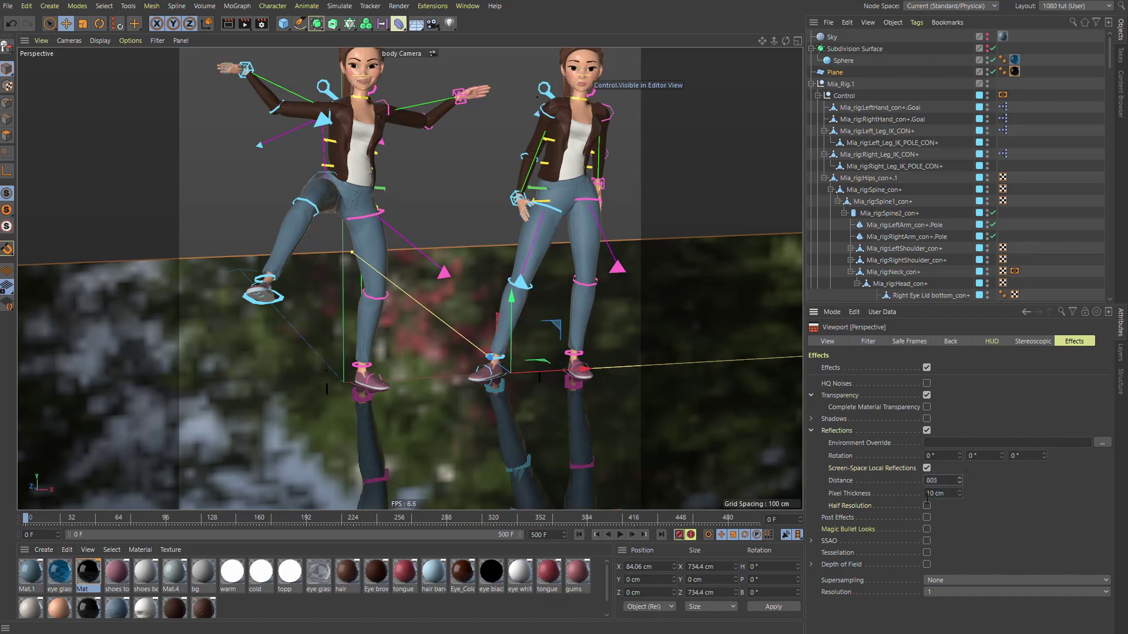
pyautogui.click(927, 506)
pyautogui.click(926, 505)
# Set the roughness of the Mat material's reflectance Layer 1 to 5%.
pyautogui.keyDown('alt'); pyautogui.moveTo(556, 414); pyautogui.dragTo(517, 388, button='middle'); pyautogui.keyUp('alt')
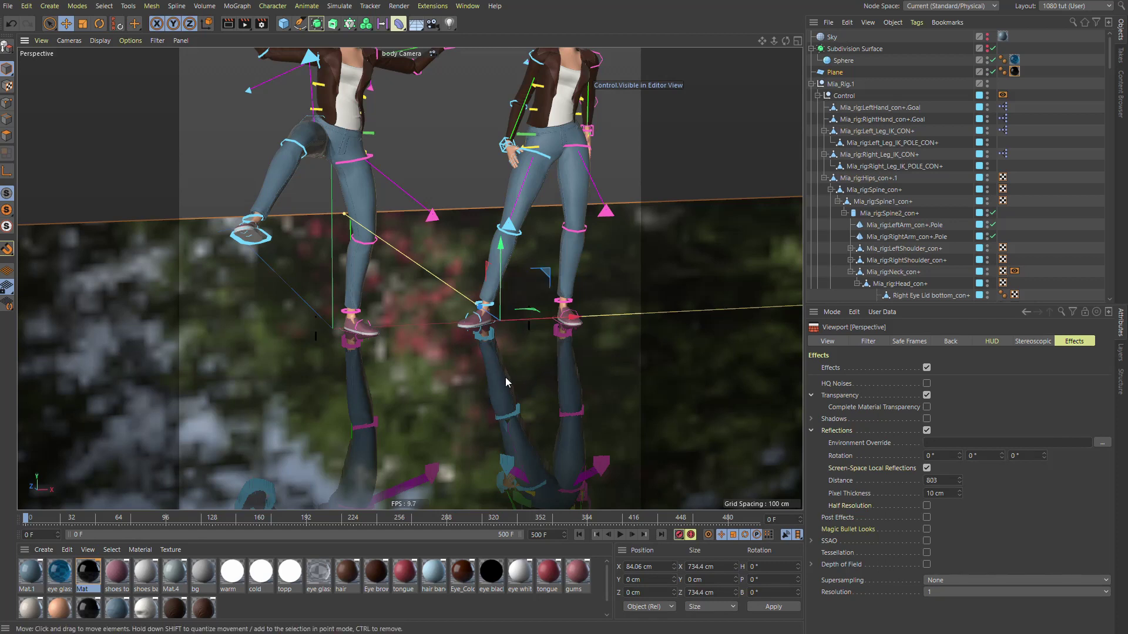
pyautogui.click(88, 572)
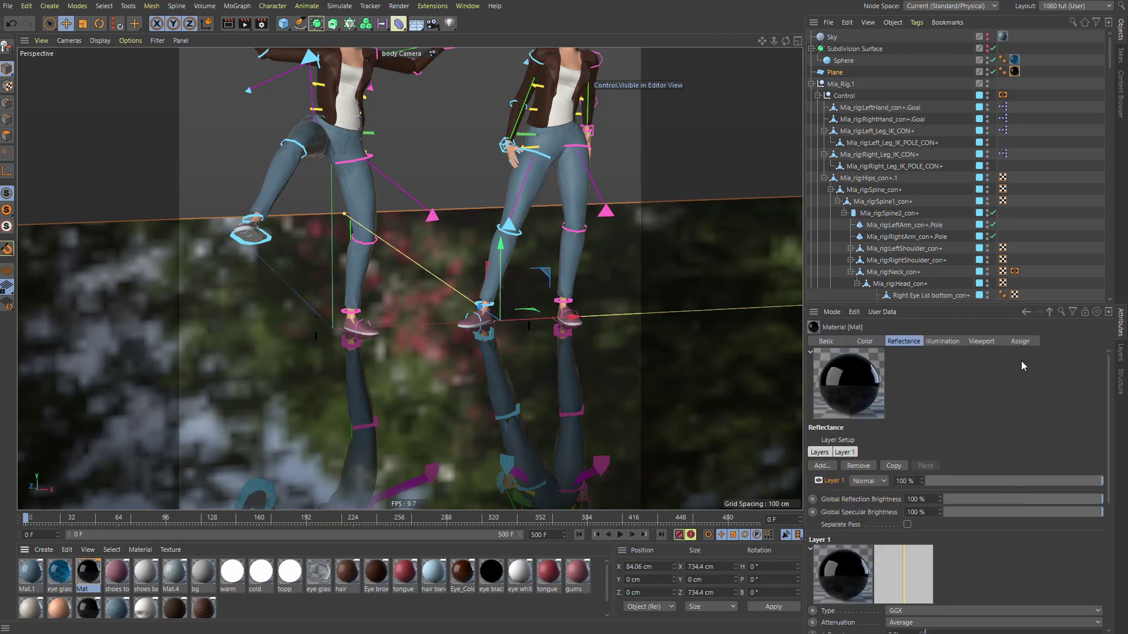
pyautogui.scroll(-3, 946, 548)
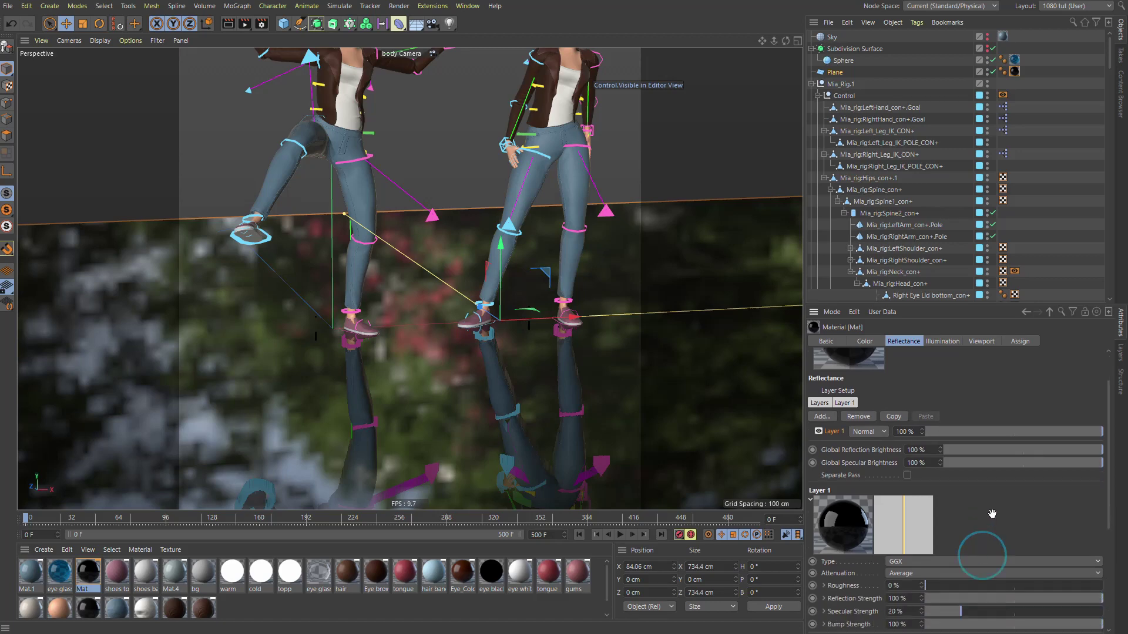
pyautogui.moveTo(931, 552)
pyautogui.mouseDown()
pyautogui.moveTo(971, 554)
pyautogui.moveTo(933, 551)
pyautogui.mouseUp()
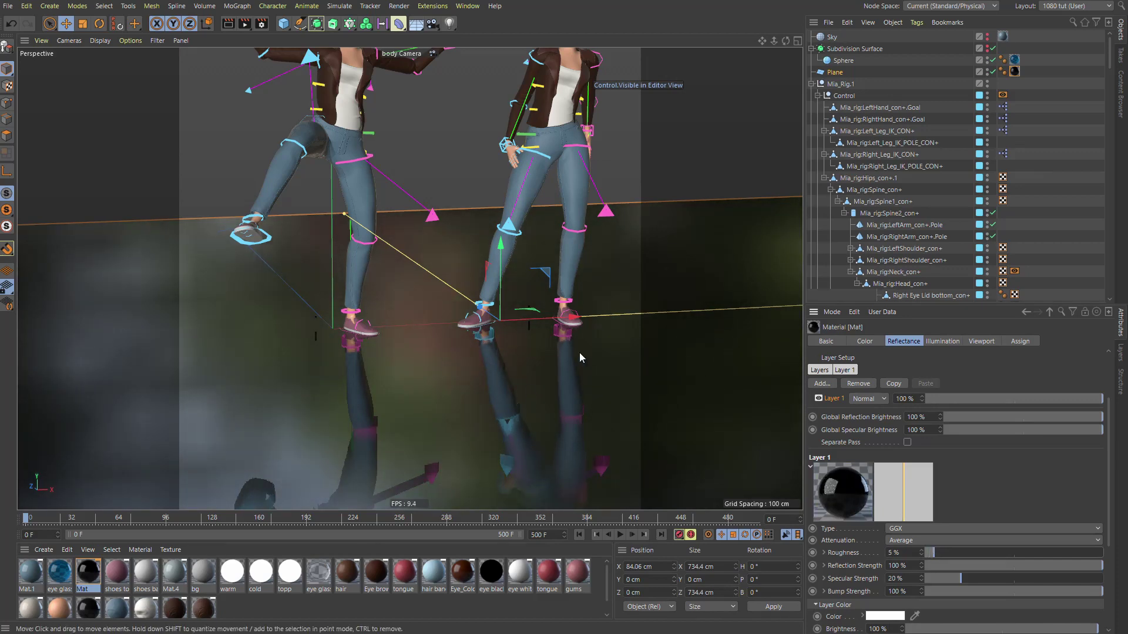
# Examine the blurred floor reflections of both characters from higher, lower and wider viewing angles.
pyautogui.keyDown('alt'); pyautogui.moveTo(579, 353); pyautogui.dragTo(533, 253); pyautogui.keyUp('alt')
pyautogui.keyDown('alt'); pyautogui.moveTo(534, 248); pyautogui.dragTo(537, 298, button='middle'); pyautogui.keyUp('alt')
pyautogui.keyDown('alt'); pyautogui.moveTo(537, 298); pyautogui.dragTo(531, 371, button='right'); pyautogui.keyUp('alt')
pyautogui.keyDown('alt'); pyautogui.moveTo(532, 350); pyautogui.dragTo(530, 304); pyautogui.keyUp('alt')
pyautogui.keyDown('alt'); pyautogui.moveTo(520, 262); pyautogui.dragTo(523, 301, button='middle'); pyautogui.keyUp('alt')
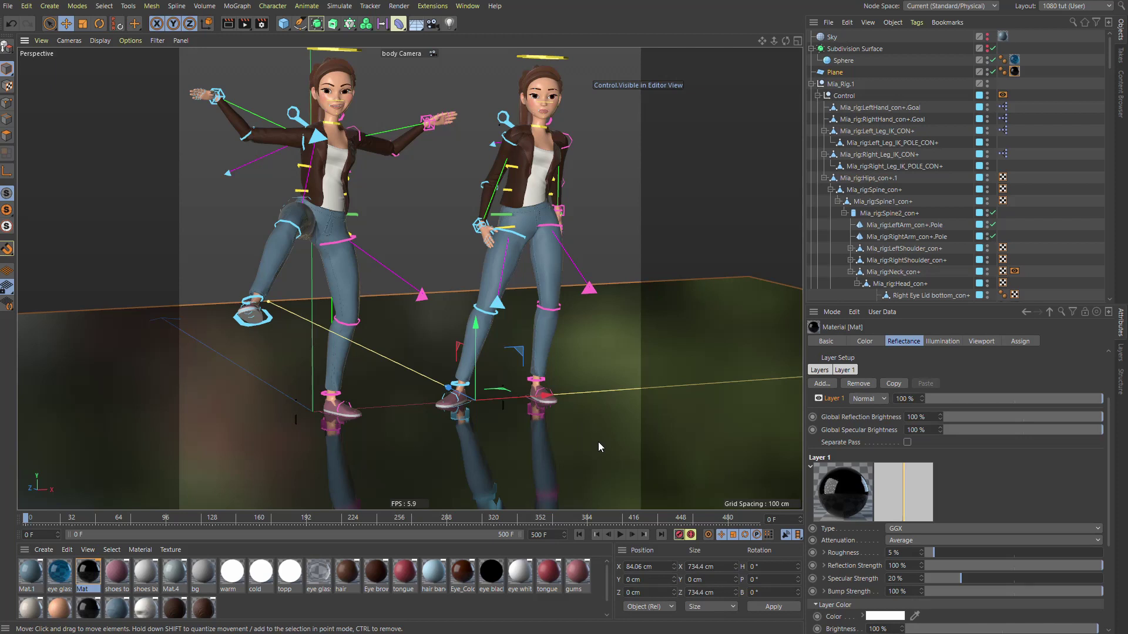
pyautogui.keyDown('alt'); pyautogui.moveTo(532, 199); pyautogui.dragTo(480, 289, button='middle'); pyautogui.keyUp('alt')
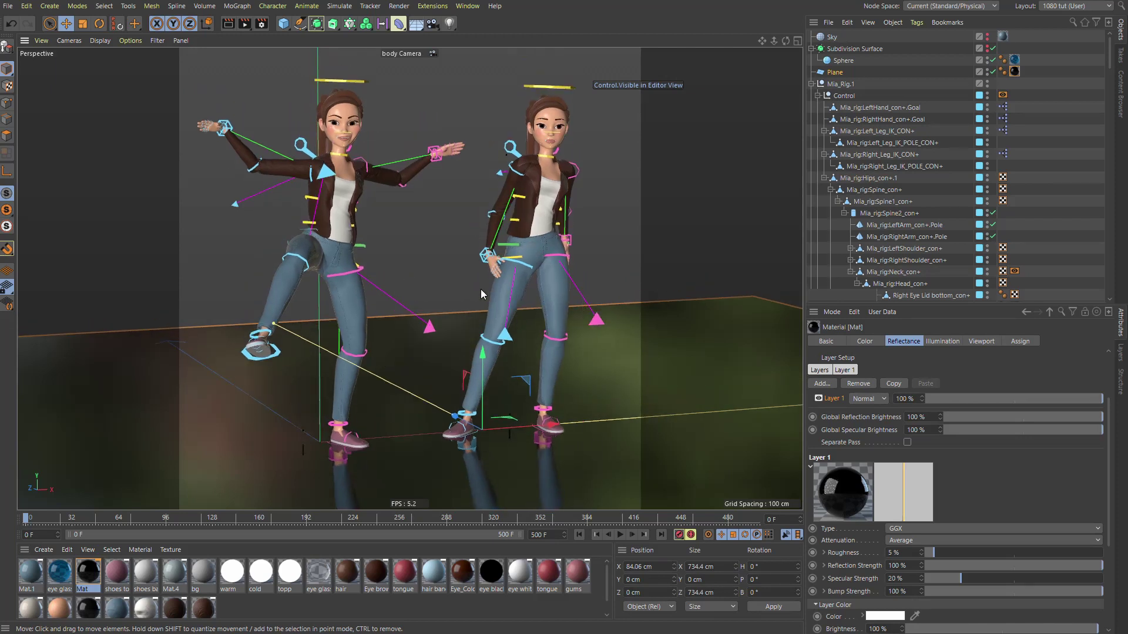
pyautogui.keyDown('alt'); pyautogui.moveTo(529, 257); pyautogui.dragTo(526, 260); pyautogui.keyUp('alt')
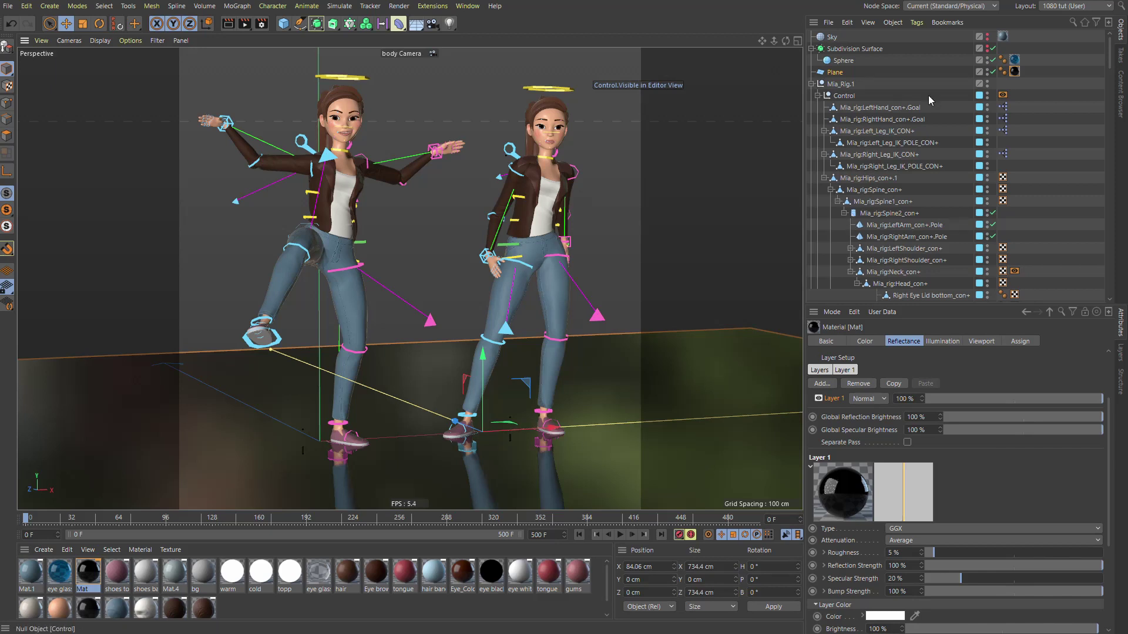
# Make the Subdivision Surface with the glass sphere visible and view the characters through it.
pyautogui.click(986, 50)
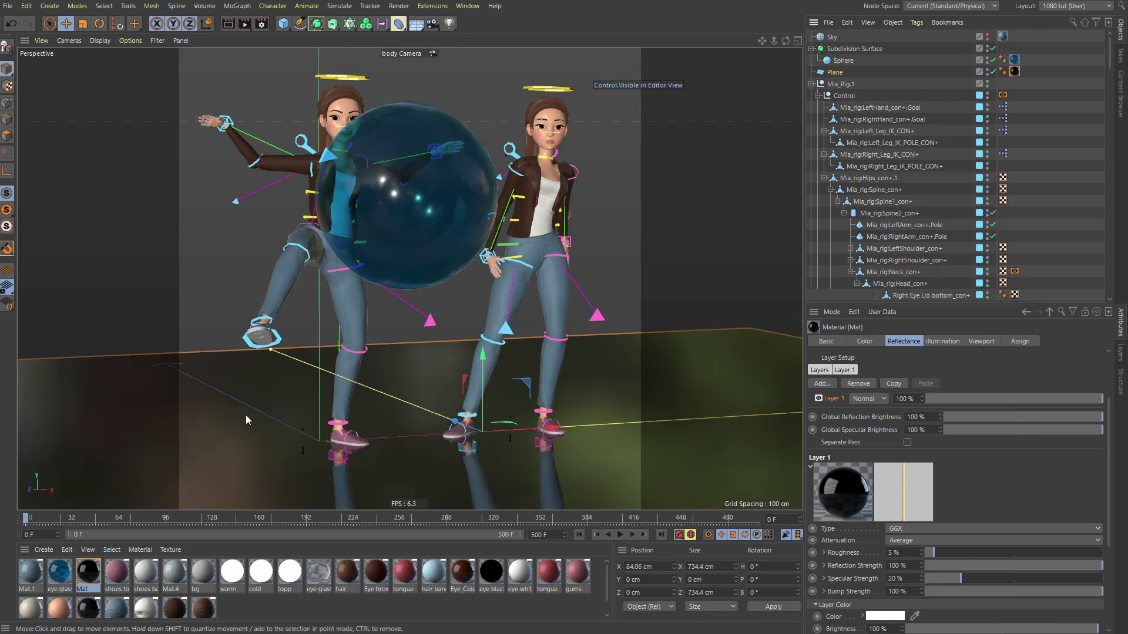
pyautogui.scroll(3, 315, 251)
pyautogui.keyDown('alt'); pyautogui.moveTo(315, 248); pyautogui.dragTo(315, 262); pyautogui.keyUp('alt')
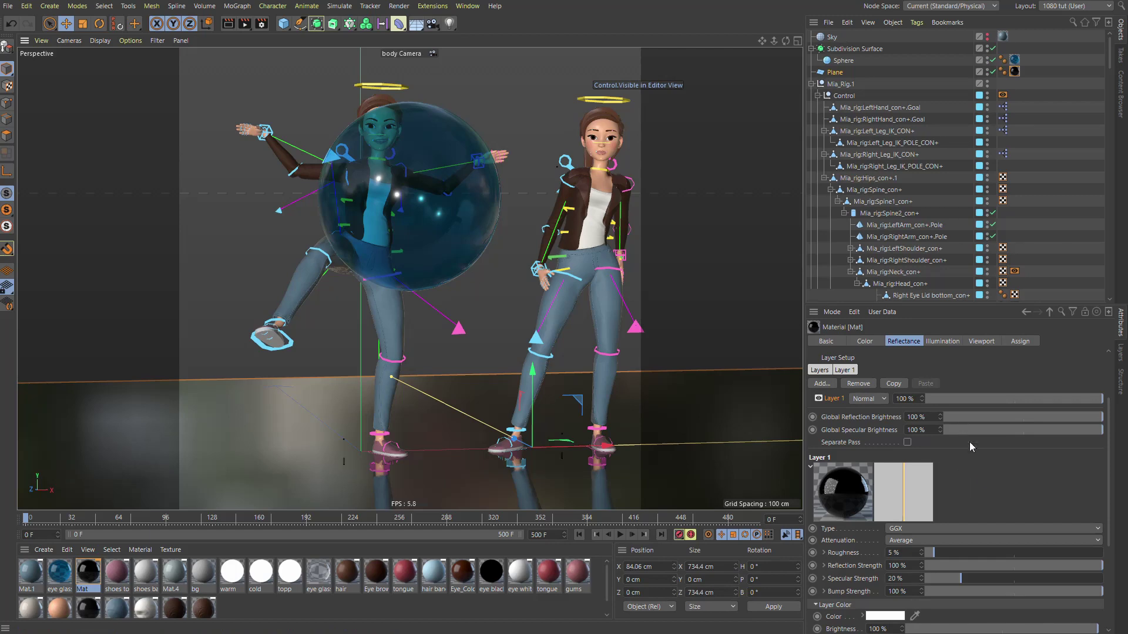
# Turn off Screen-Space Local Reflections in the viewport effects and inspect the glass sphere in front of the character.
pyautogui.hotkey('shift', 'v')
pyautogui.click(926, 468)
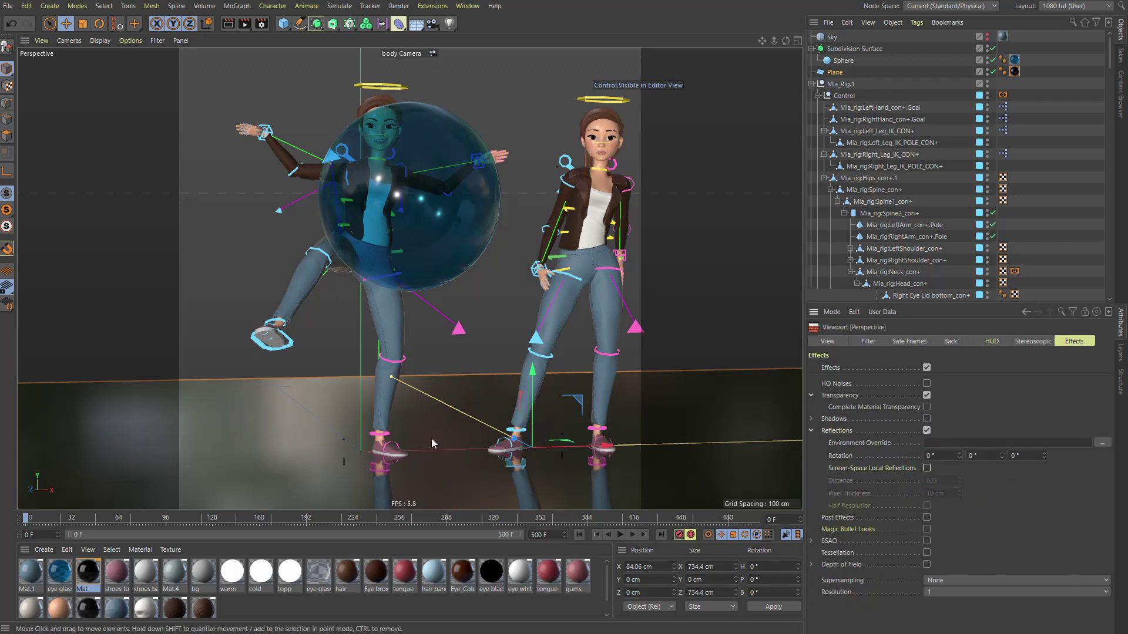
pyautogui.keyDown('alt'); pyautogui.moveTo(340, 226); pyautogui.dragTo(415, 418); pyautogui.keyUp('alt')
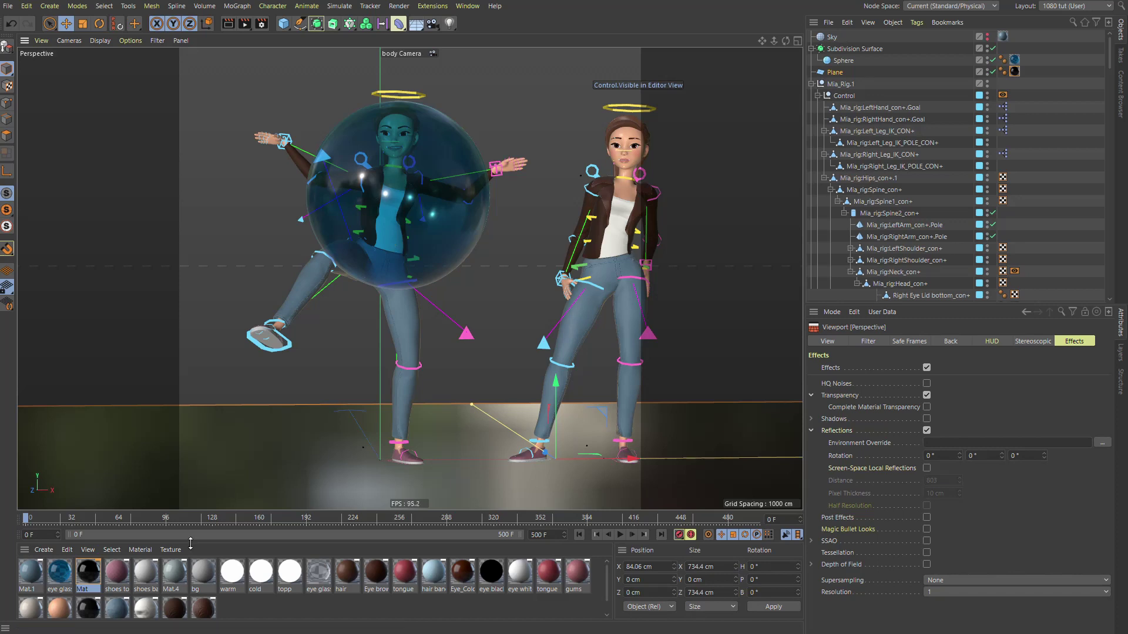
# Open the transparency settings of the eye glass material and shift the hue of its blue colour.
pyautogui.click(59, 573)
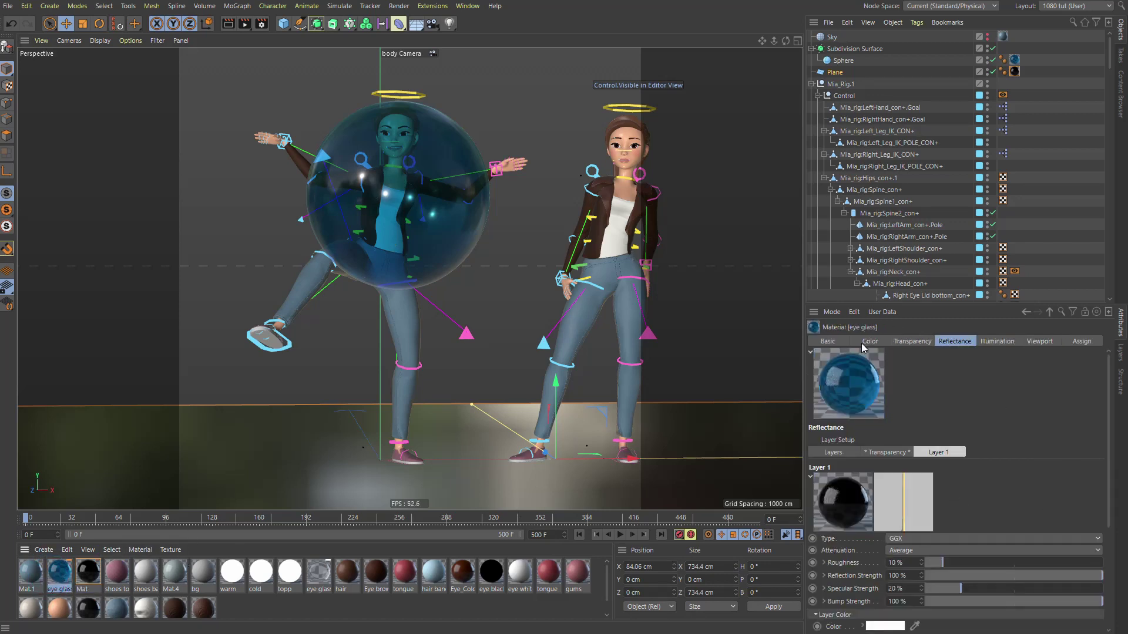
pyautogui.click(867, 341)
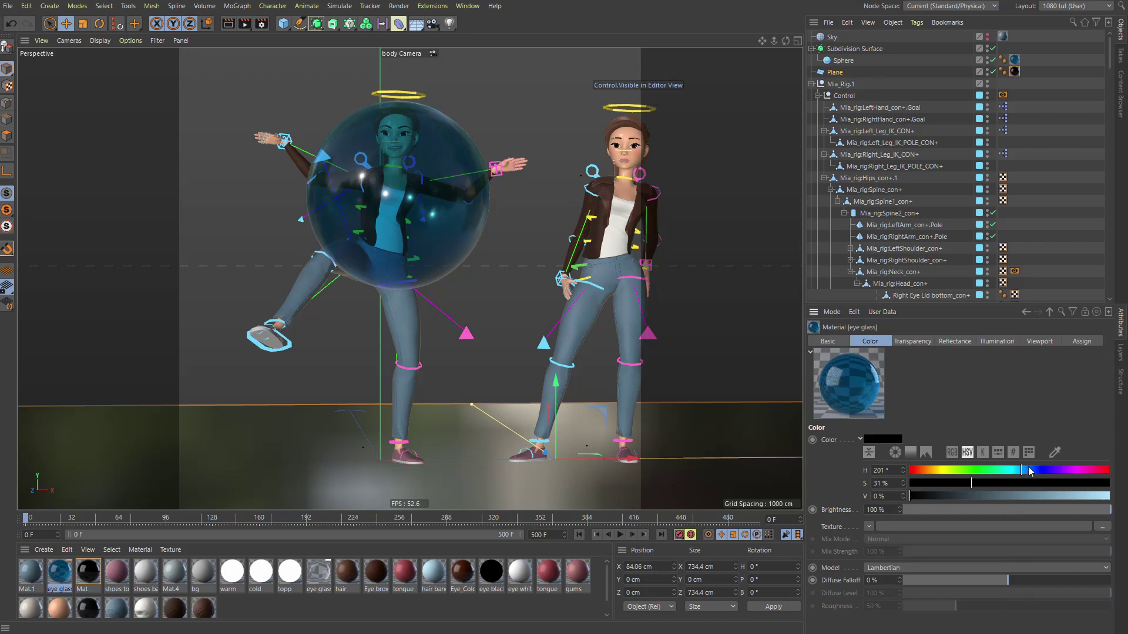
pyautogui.click(923, 342)
pyautogui.moveTo(1032, 470); pyautogui.dragTo(1004, 480)
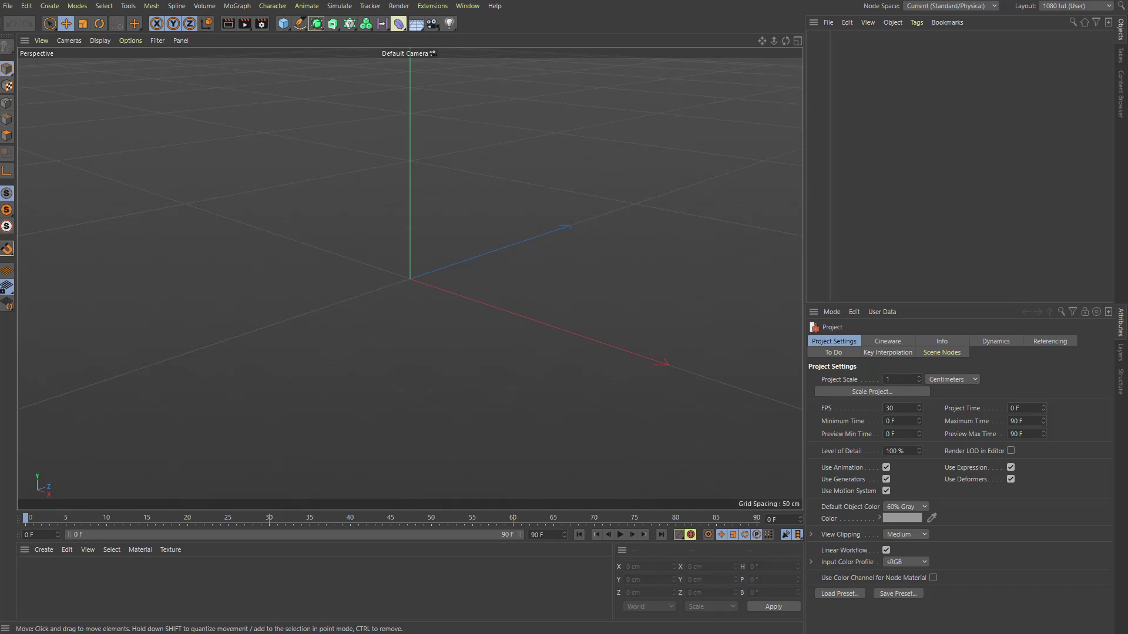
# Add a sphere primitive to the empty scene and display it shaded with mesh lines.
pyautogui.moveTo(291, 27); pyautogui.dragTo(519, 67)
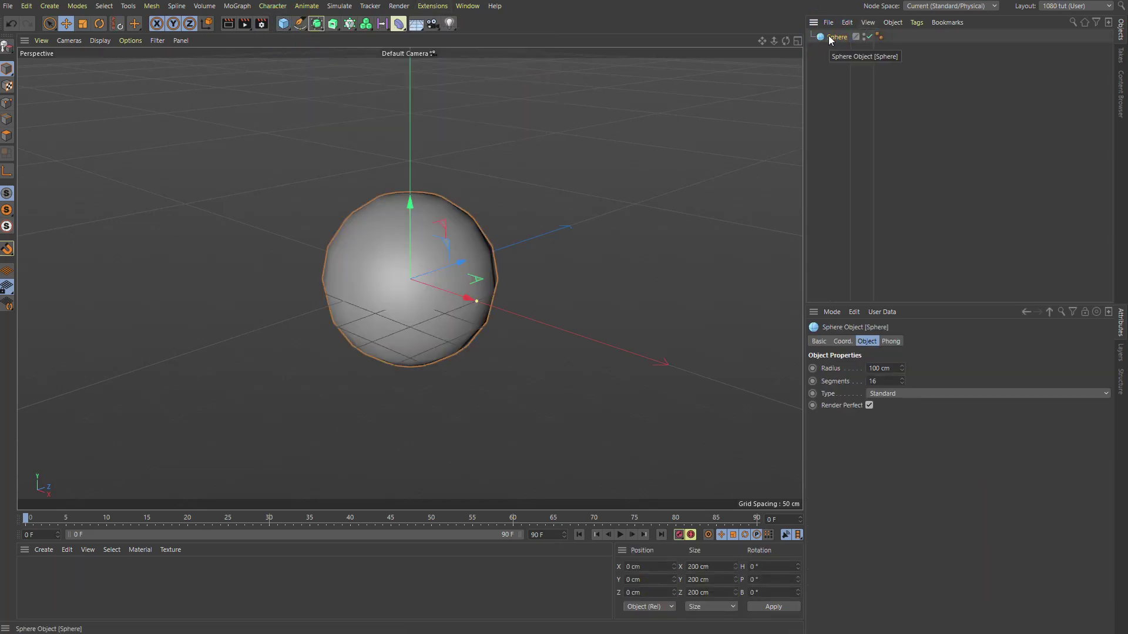
pyautogui.press('n')
pyautogui.press('b')
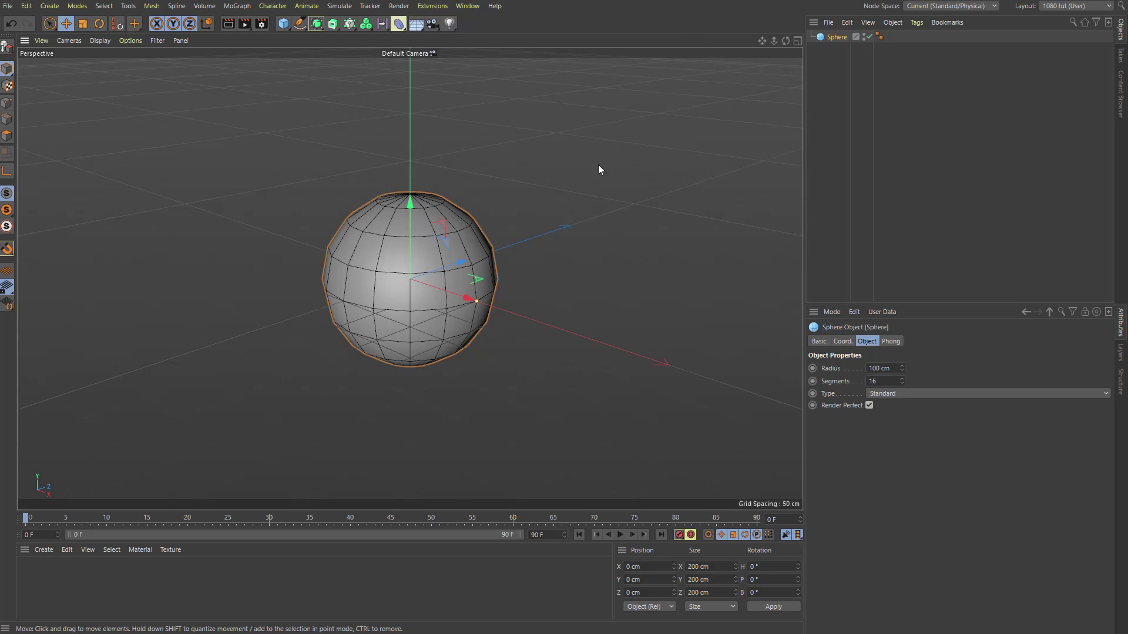
# Set the sphere's type to Hexahedron, keeping the sphere selected.
pyautogui.click(945, 392)
pyautogui.click(921, 432)
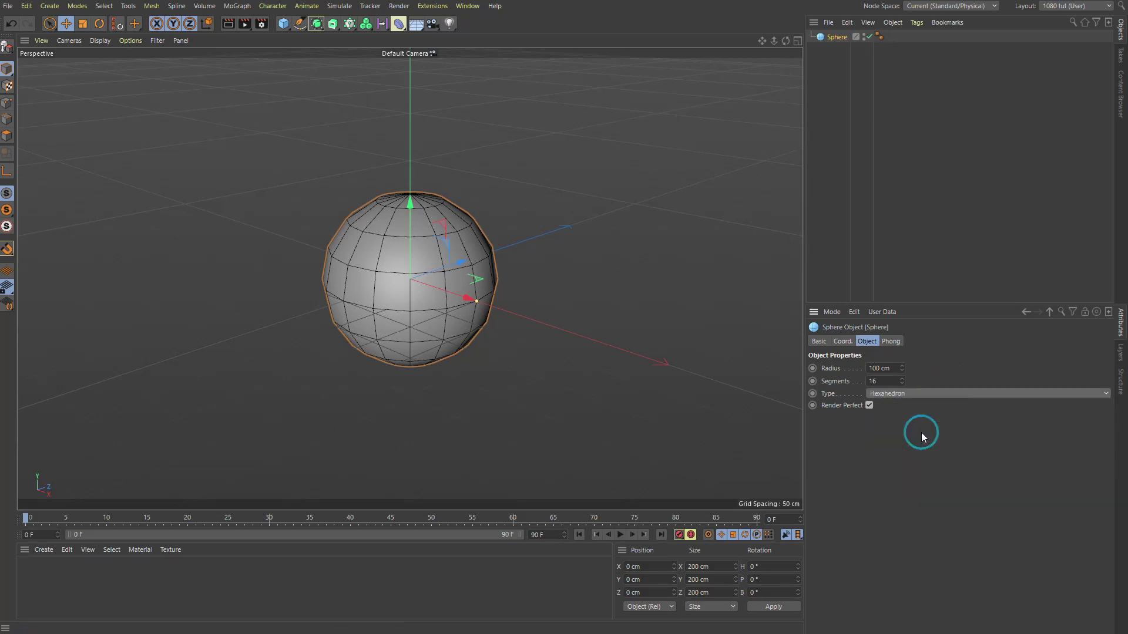
pyautogui.click(837, 47)
pyautogui.click(836, 41)
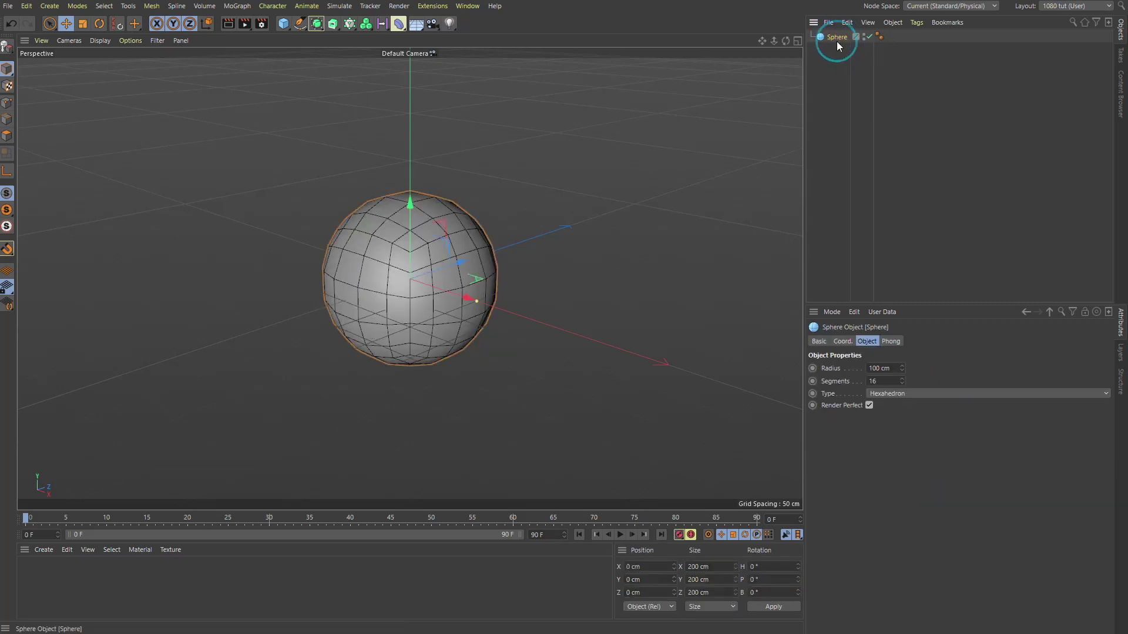
# Convert the hexahedron sphere into an editable polygon object and view it closer from the front.
pyautogui.press('c')
pyautogui.keyDown('alt'); pyautogui.moveTo(335, 245); pyautogui.dragTo(398, 243); pyautogui.keyUp('alt')
pyautogui.scroll(2, 382, 255)
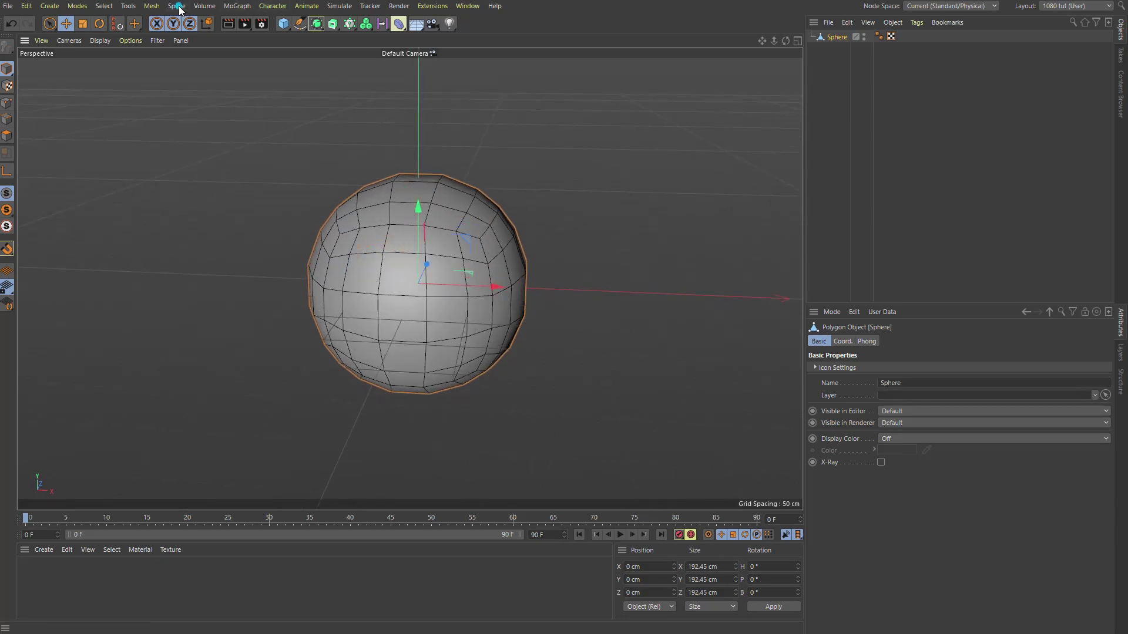
# Float the mesh sculpting brushes as a separate palette beside the model and activate the Grab brush.
pyautogui.click(151, 5)
pyautogui.moveTo(204, 176)
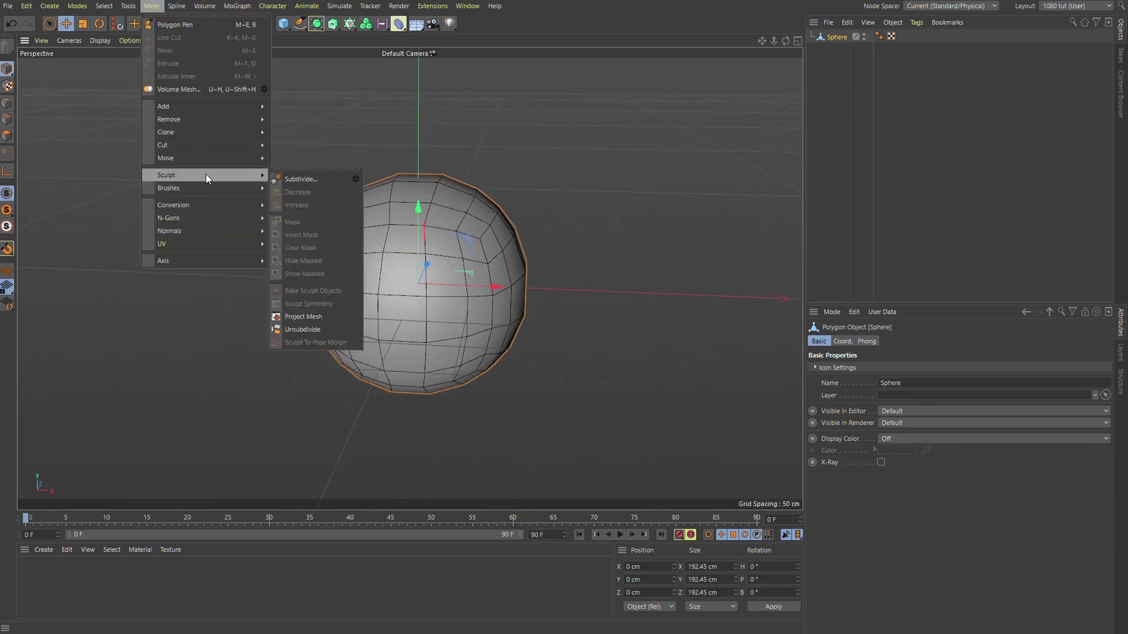
pyautogui.click(276, 184)
pyautogui.moveTo(276, 167); pyautogui.dragTo(139, 163)
pyautogui.click(144, 193)
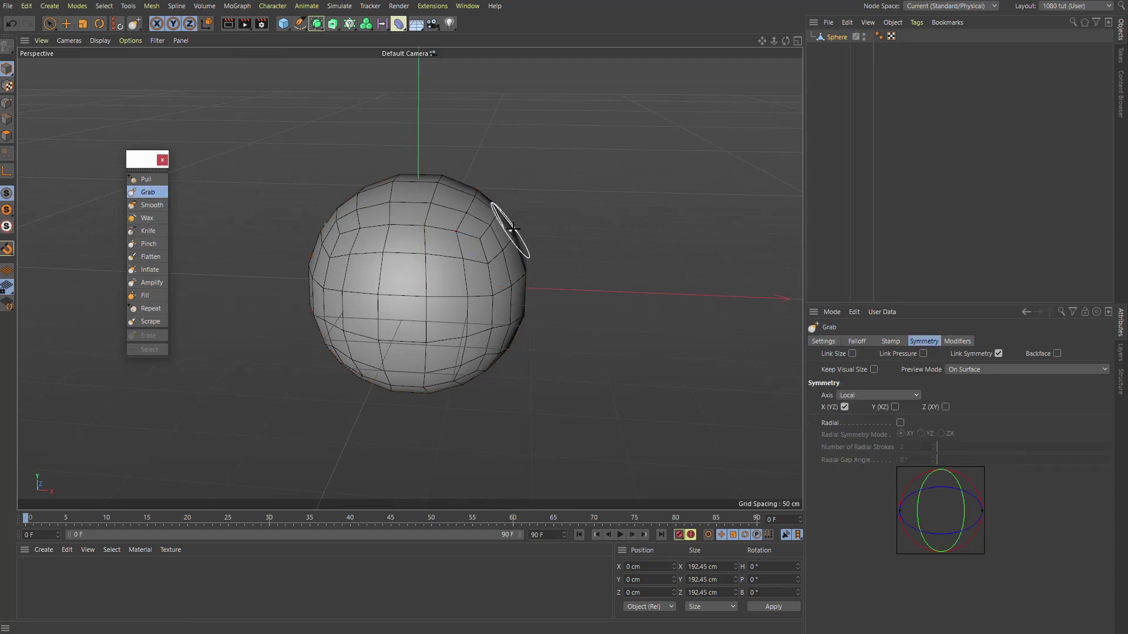
# Enlarge the Grab brush and stretch the sphere upward with X symmetry, reshaping its upper and lower parts.
pyautogui.moveTo(470, 216); pyautogui.dragTo(511, 216, button='middle')
pyautogui.moveTo(460, 206); pyautogui.dragTo(477, 172)
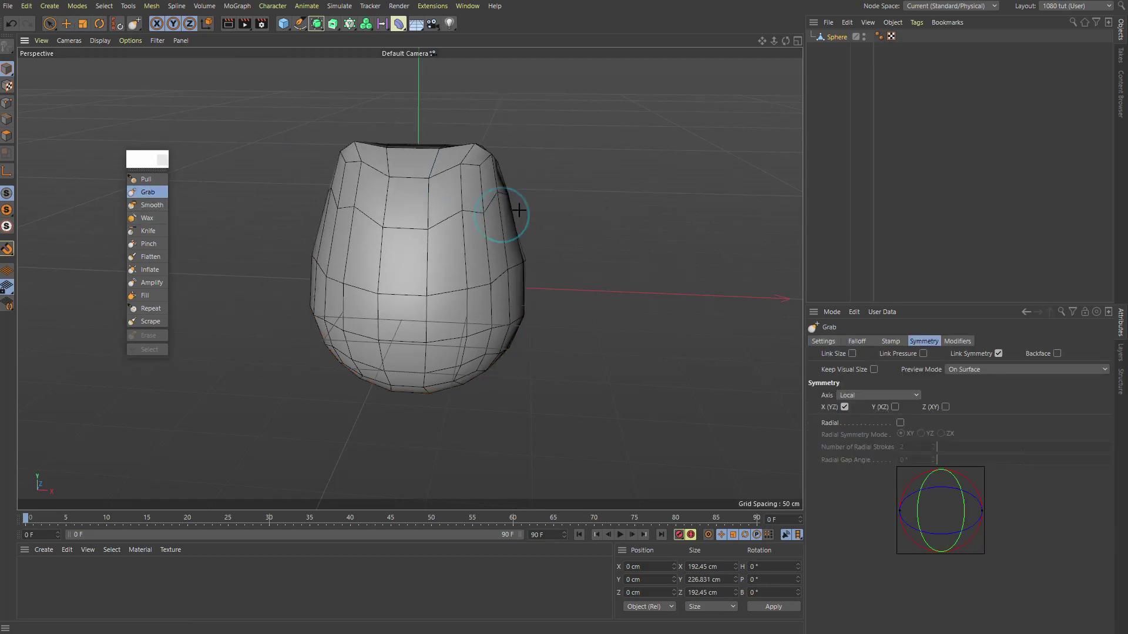
pyautogui.moveTo(519, 211)
pyautogui.keyDown('alt'); pyautogui.mouseDown()
pyautogui.moveTo(569, 161)
pyautogui.moveTo(516, 141)
pyautogui.moveTo(514, 128)
pyautogui.mouseUp(); pyautogui.keyUp('alt')
pyautogui.moveTo(573, 265)
pyautogui.keyDown('alt'); pyautogui.mouseDown()
pyautogui.moveTo(562, 269)
pyautogui.moveTo(484, 185)
pyautogui.mouseUp(); pyautogui.keyUp('alt')
pyautogui.moveTo(544, 290); pyautogui.dragTo(515, 237)
pyautogui.moveTo(432, 288); pyautogui.dragTo(431, 320)
pyautogui.keyDown('alt'); pyautogui.moveTo(492, 179); pyautogui.dragTo(445, 235); pyautogui.keyUp('alt')
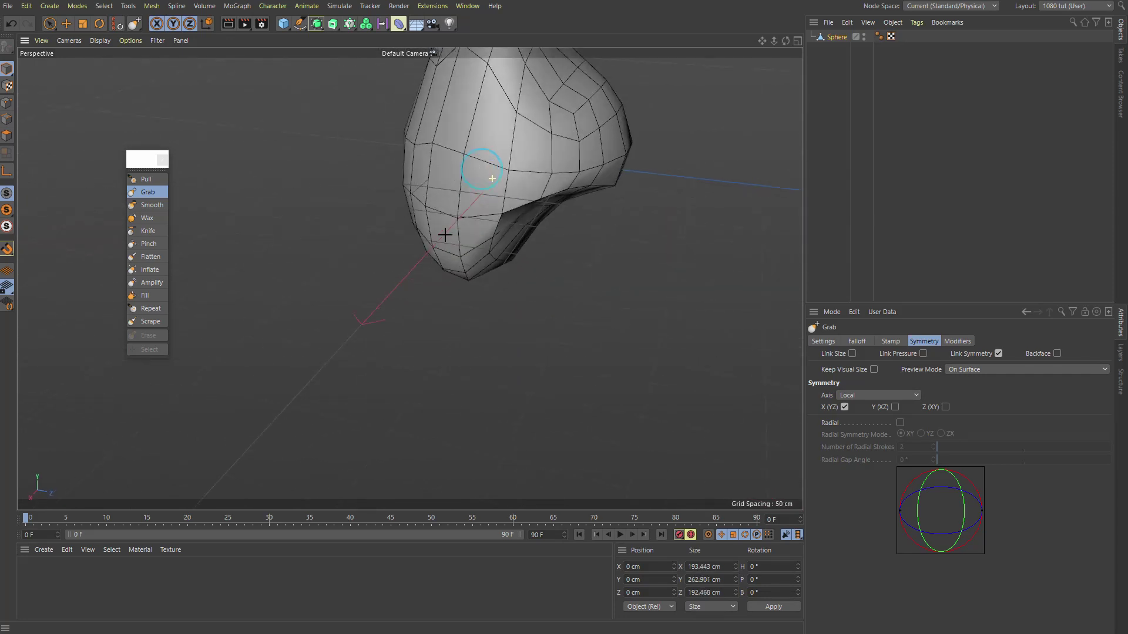
# Grab the elongated mesh's top upward and push its peak back down, making the shape about 260 cm tall.
pyautogui.keyDown('alt'); pyautogui.moveTo(599, 138); pyautogui.dragTo(553, 317, button='middle'); pyautogui.keyUp('alt')
pyautogui.moveTo(521, 234); pyautogui.dragTo(543, 166)
pyautogui.keyDown('alt'); pyautogui.moveTo(443, 199); pyautogui.dragTo(540, 194); pyautogui.keyUp('alt')
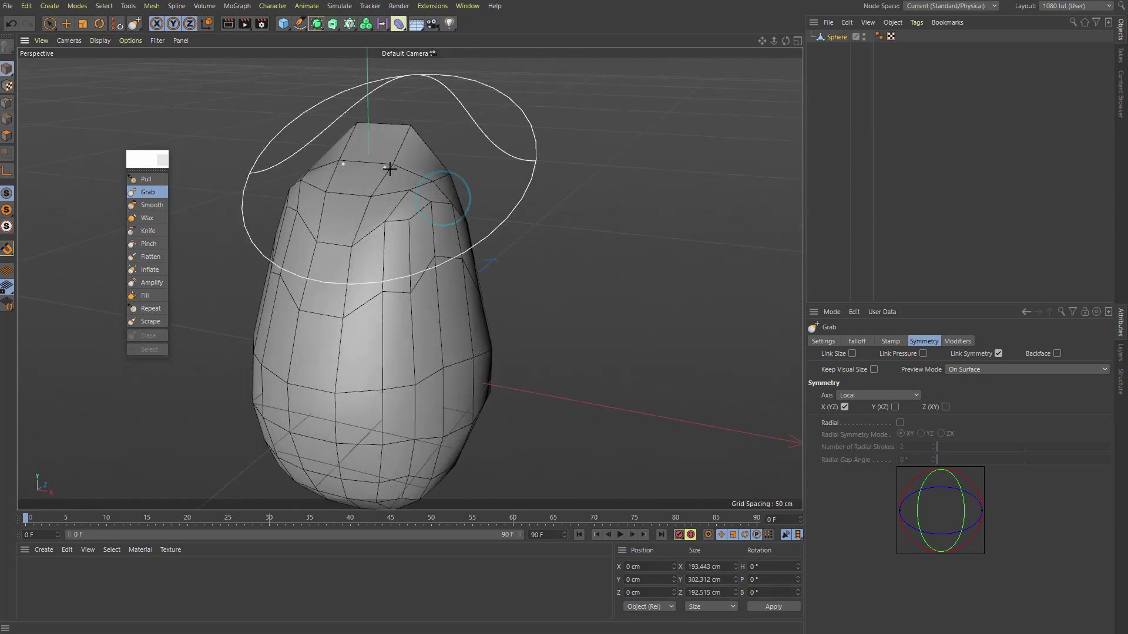
pyautogui.moveTo(370, 146); pyautogui.dragTo(374, 184)
pyautogui.moveTo(339, 230)
pyautogui.keyDown('alt'); pyautogui.mouseDown()
pyautogui.moveTo(395, 212)
pyautogui.moveTo(447, 222)
pyautogui.moveTo(397, 233)
pyautogui.mouseUp(); pyautogui.keyUp('alt')
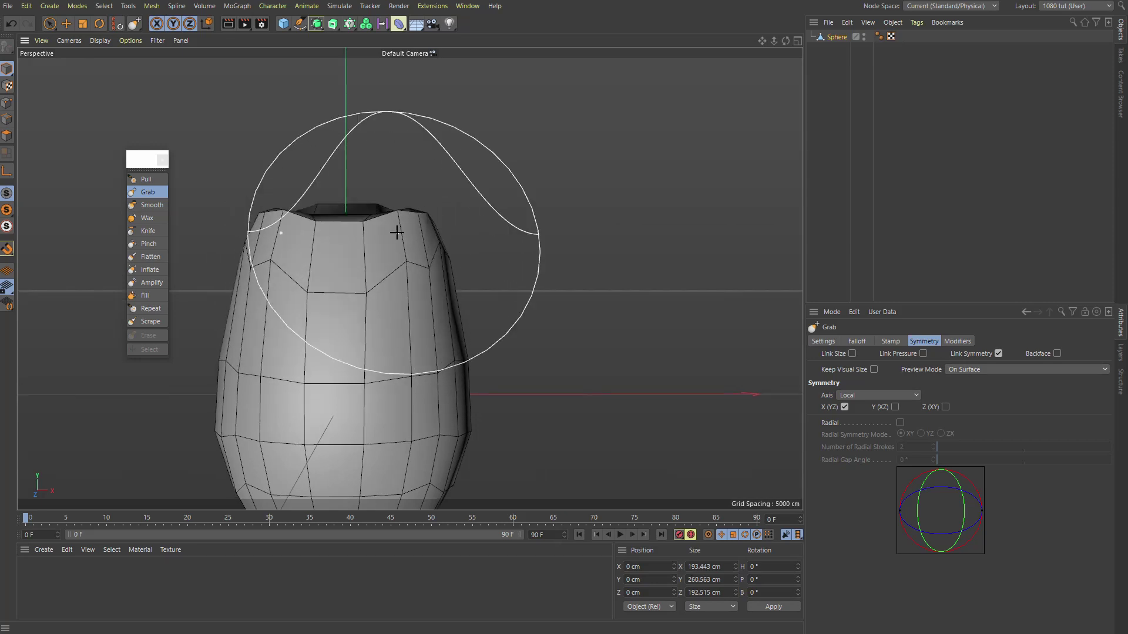
pyautogui.keyDown('alt'); pyautogui.moveTo(412, 323); pyautogui.dragTo(443, 192, button='middle'); pyautogui.keyUp('alt')
pyautogui.keyDown('alt'); pyautogui.moveTo(443, 192); pyautogui.dragTo(364, 205, button='right'); pyautogui.keyUp('alt')
pyautogui.keyDown('alt'); pyautogui.moveTo(451, 229); pyautogui.dragTo(329, 247); pyautogui.keyUp('alt')
pyautogui.keyDown('alt'); pyautogui.moveTo(462, 256); pyautogui.dragTo(499, 247, button='right'); pyautogui.keyUp('alt')
pyautogui.moveTo(410, 221)
pyautogui.keyDown('alt'); pyautogui.mouseDown()
pyautogui.moveTo(443, 260)
pyautogui.moveTo(397, 236)
pyautogui.mouseUp(); pyautogui.keyUp('alt')
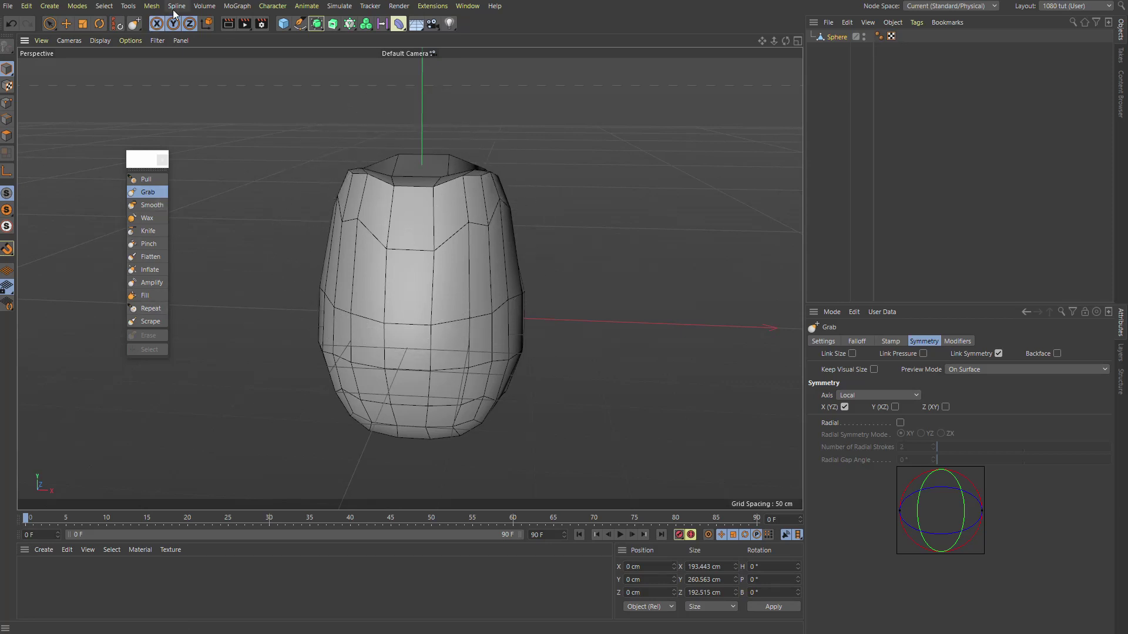
# Float the Sculpt commands as a separate palette and subdivide the mesh once as a sculpt object.
pyautogui.click(151, 6)
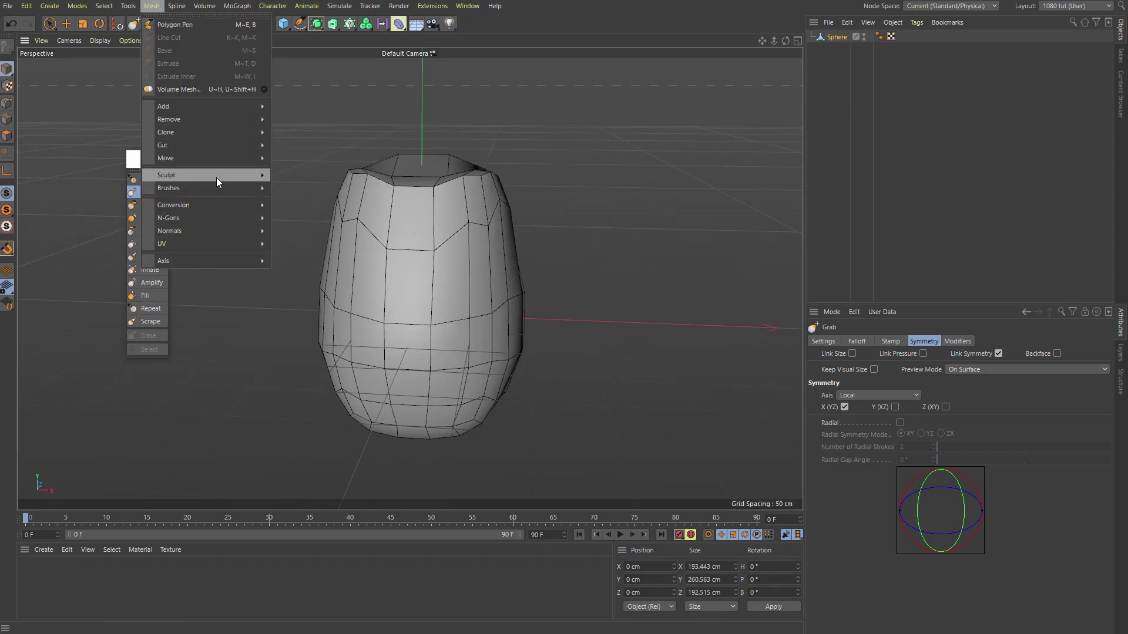
pyautogui.moveTo(216, 177)
pyautogui.click(305, 170)
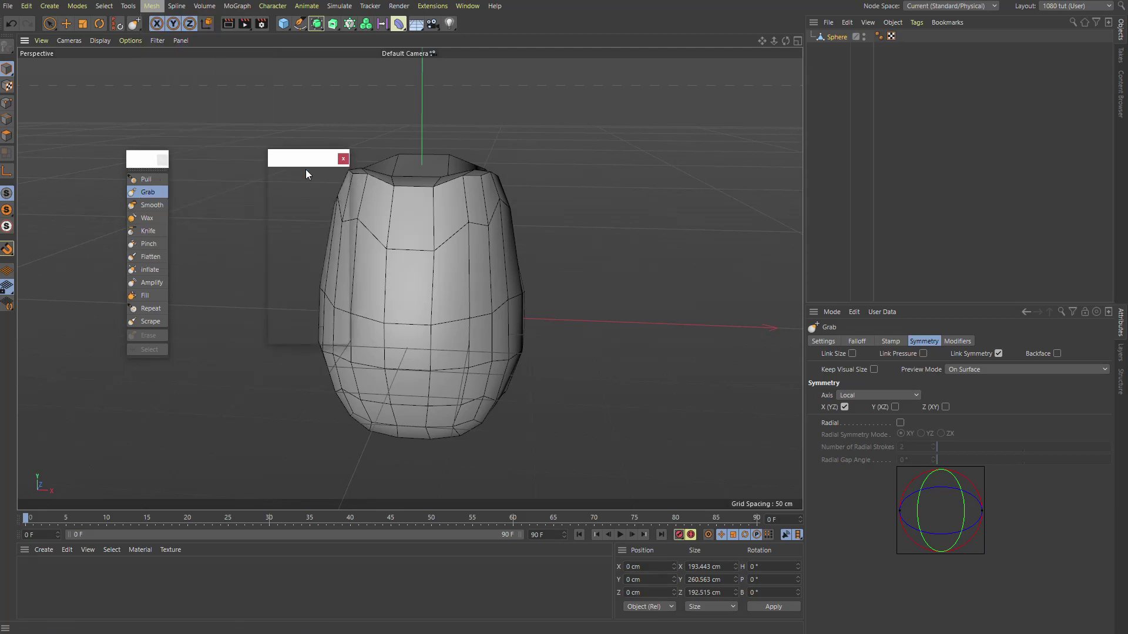
pyautogui.moveTo(307, 158)
pyautogui.mouseDown()
pyautogui.moveTo(69, 88)
pyautogui.moveTo(91, 90)
pyautogui.mouseUp()
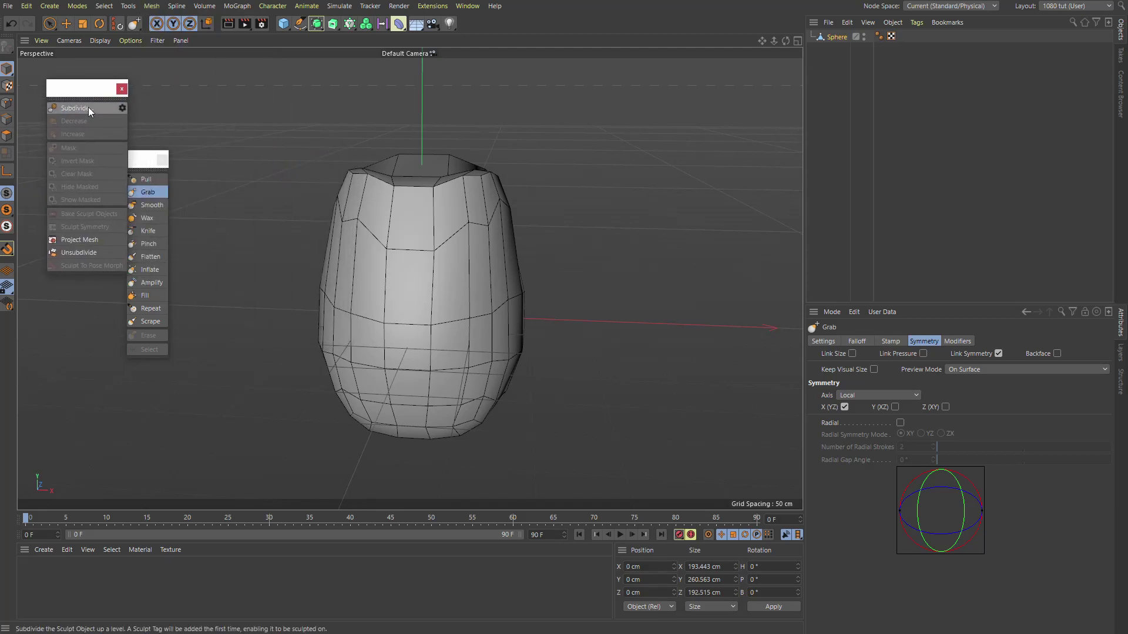
pyautogui.click(89, 110)
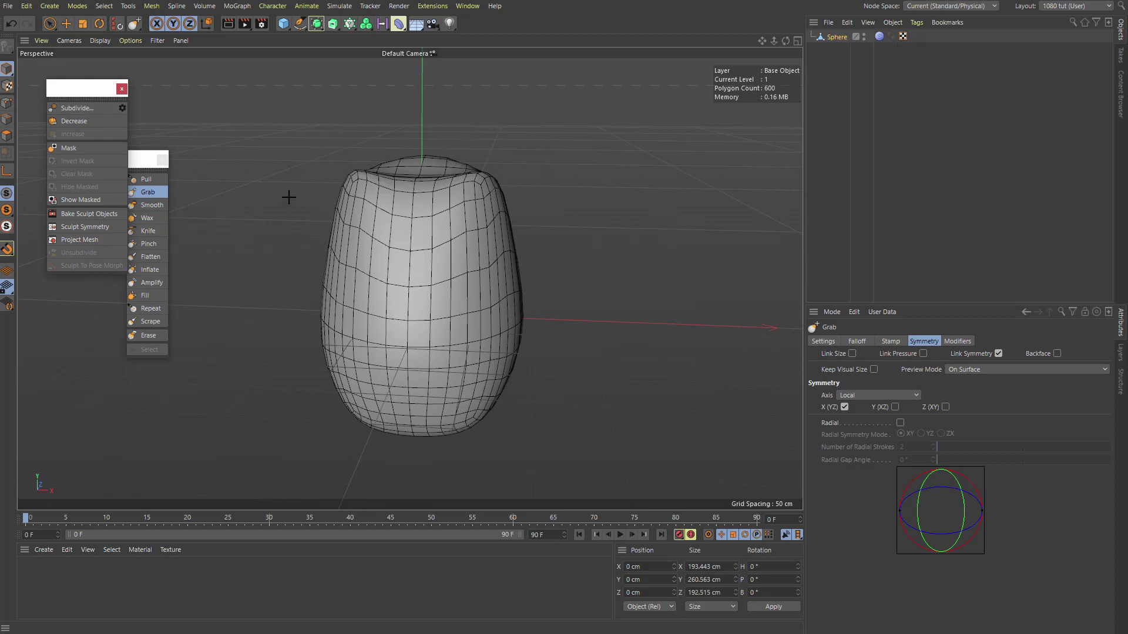
# Activate the Pull brush, show the Sculpting Layers manager beside the model, and subdivide the sculpt to level 3.
pyautogui.moveTo(487, 198); pyautogui.dragTo(425, 203, button='middle')
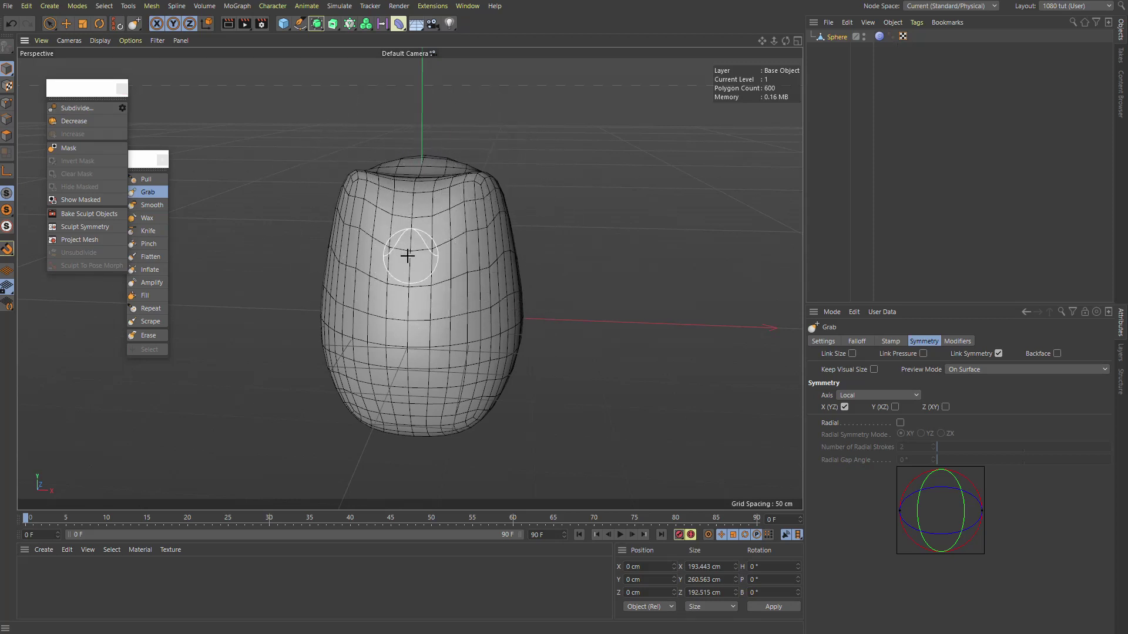
pyautogui.click(148, 179)
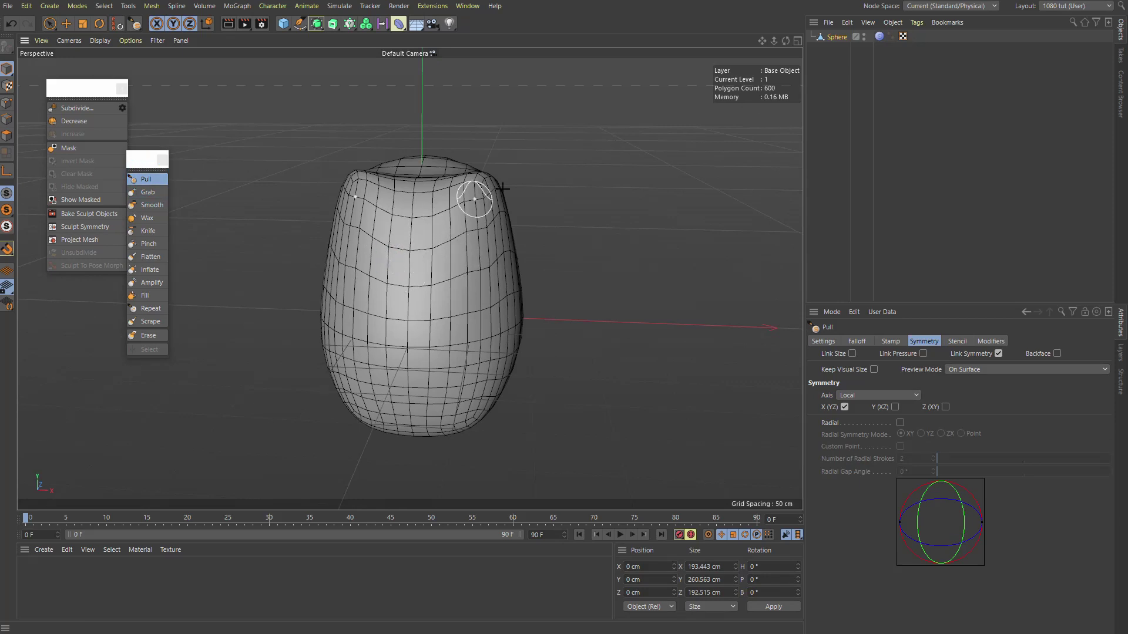
pyautogui.doubleClick(880, 37)
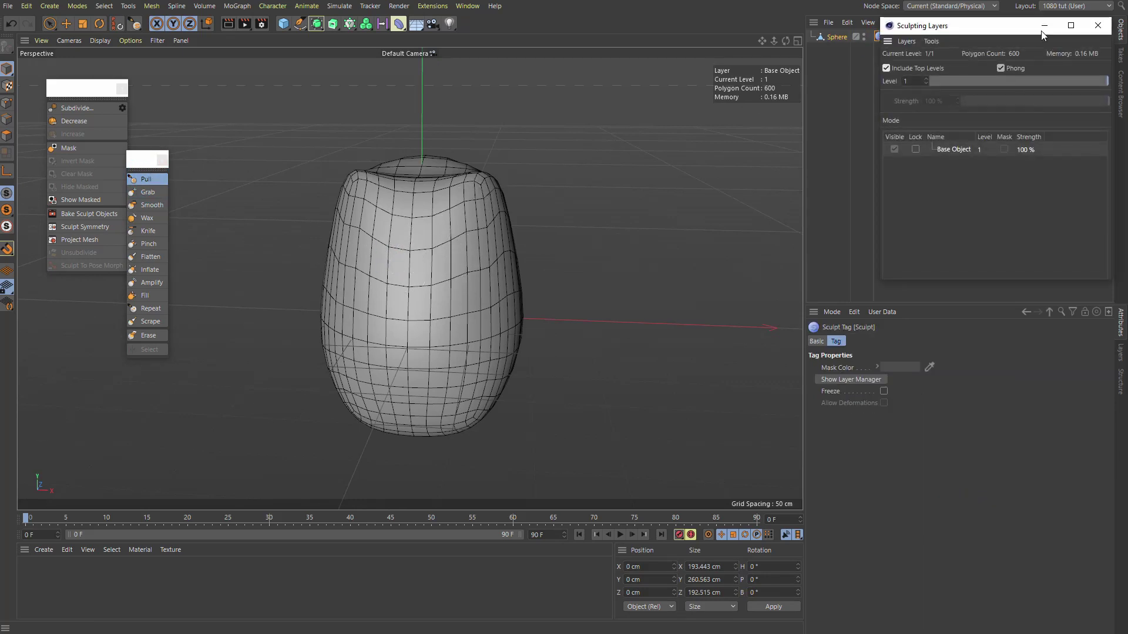
pyautogui.moveTo(1009, 33)
pyautogui.mouseDown()
pyautogui.moveTo(735, 141)
pyautogui.moveTo(752, 150)
pyautogui.mouseUp()
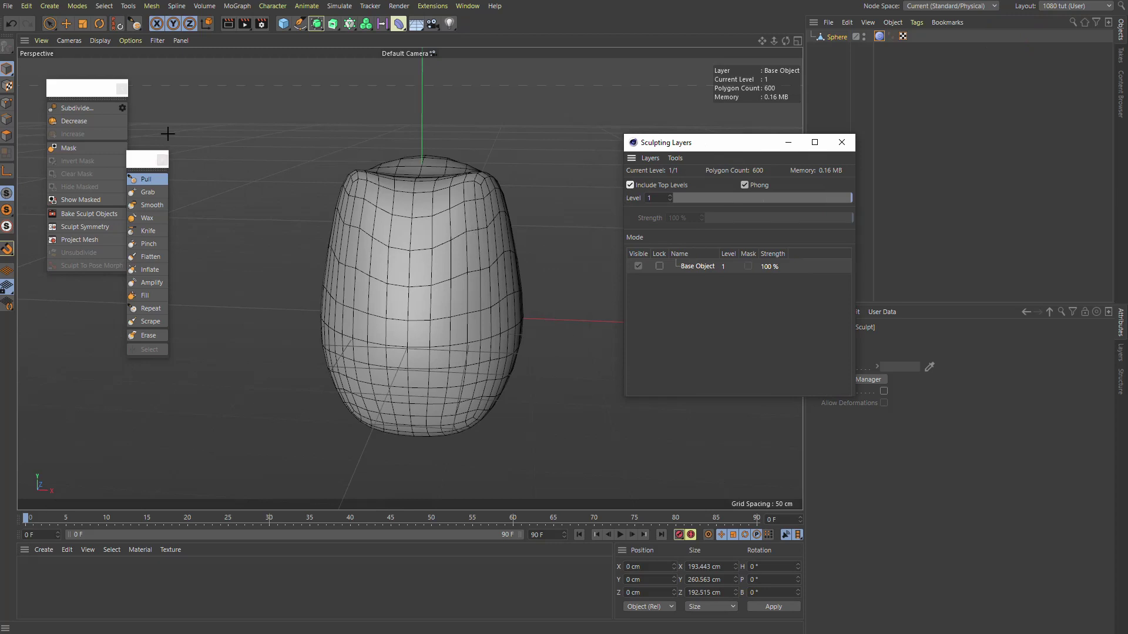
pyautogui.click(82, 108)
pyautogui.click(82, 108)
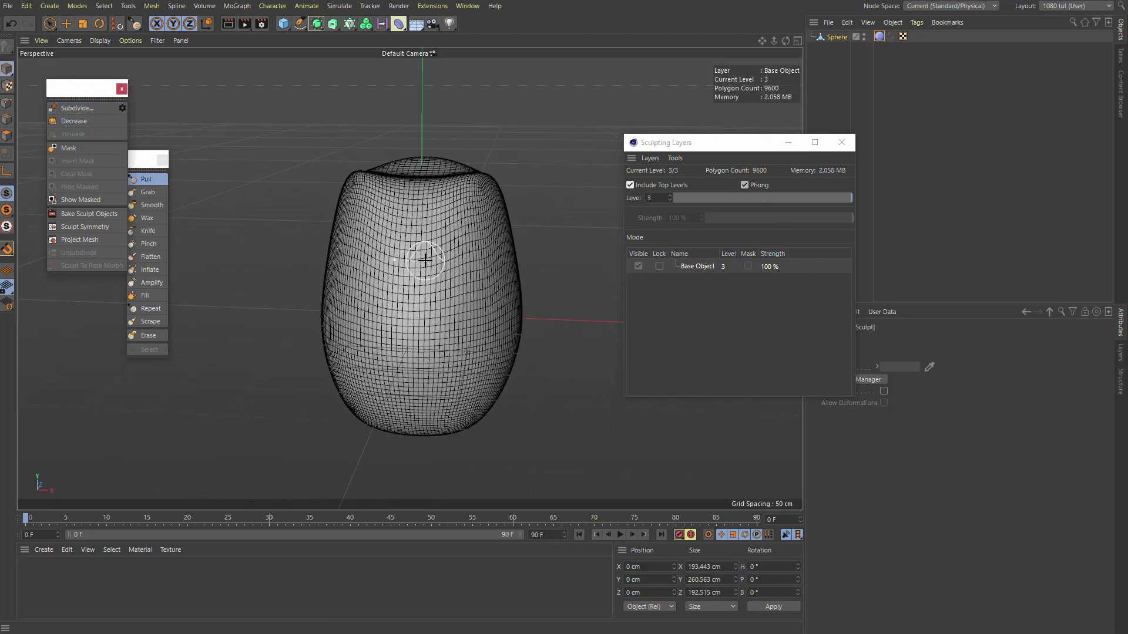
# Sculpt symmetrical brows, eyes and a nose with the Pull brush, and draw two horns out of the head with Grab.
pyautogui.moveTo(472, 252); pyautogui.dragTo(437, 257)
pyautogui.moveTo(437, 257); pyautogui.dragTo(438, 246, button='middle')
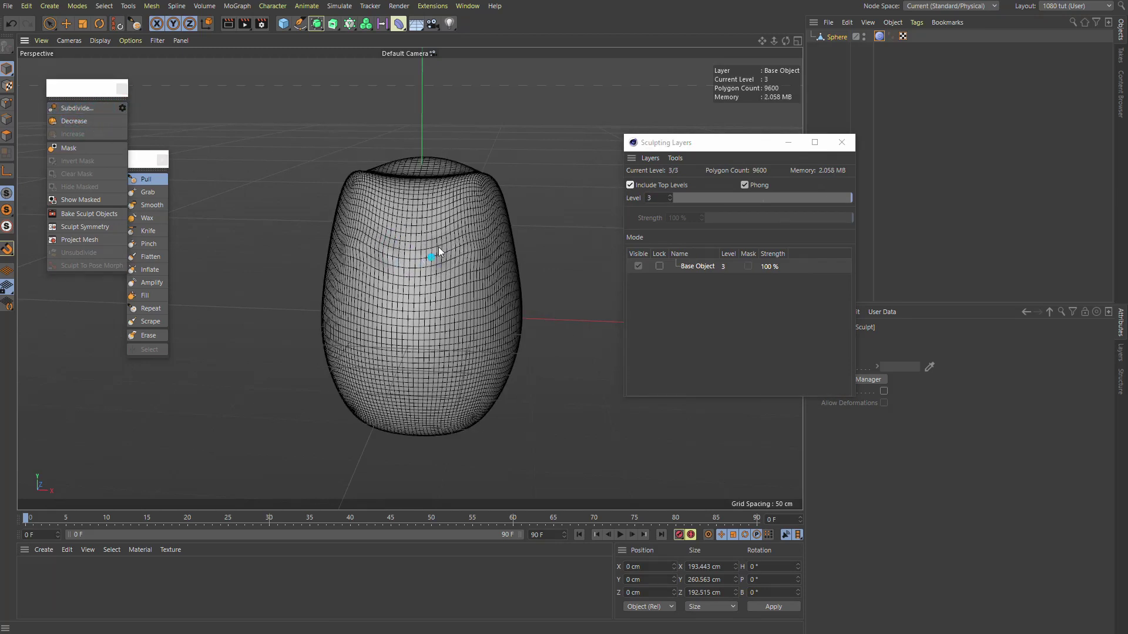
pyautogui.moveTo(438, 246)
pyautogui.mouseDown()
pyautogui.moveTo(448, 249)
pyautogui.moveTo(441, 262)
pyautogui.mouseUp()
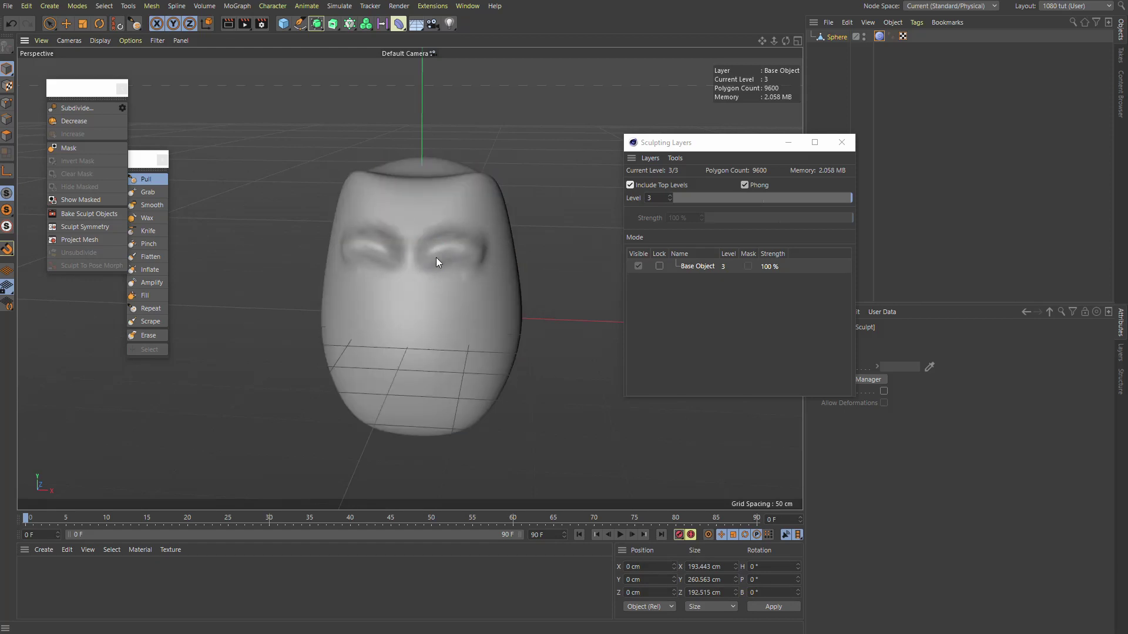
pyautogui.moveTo(413, 276)
pyautogui.mouseDown()
pyautogui.moveTo(410, 322)
pyautogui.moveTo(423, 335)
pyautogui.moveTo(433, 270)
pyautogui.moveTo(411, 273)
pyautogui.moveTo(523, 226)
pyautogui.moveTo(515, 259)
pyautogui.moveTo(536, 219)
pyautogui.mouseUp()
pyautogui.click(148, 192)
pyautogui.moveTo(474, 241)
pyautogui.keyDown('alt'); pyautogui.mouseDown()
pyautogui.moveTo(463, 242)
pyautogui.moveTo(488, 249)
pyautogui.moveTo(440, 259)
pyautogui.moveTo(477, 261)
pyautogui.moveTo(452, 257)
pyautogui.moveTo(375, 291)
pyautogui.mouseUp(); pyautogui.keyUp('alt')
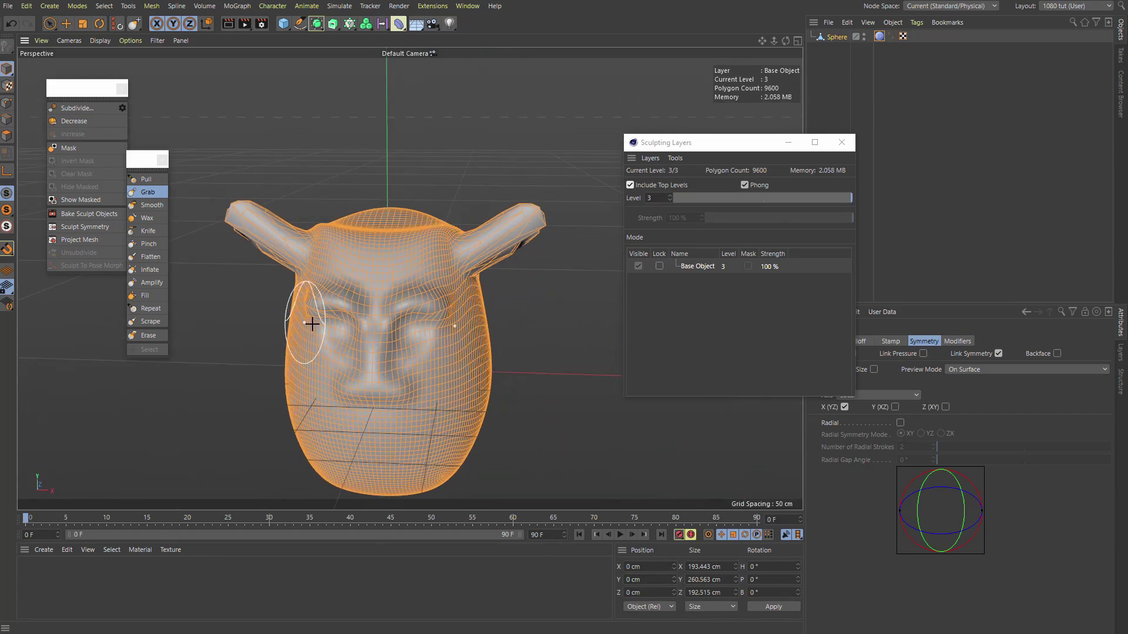
# Float the mesh commands as a separate palette and remesh the sculpted head with Volume Mesh.
pyautogui.click(176, 7)
pyautogui.moveTo(151, 6)
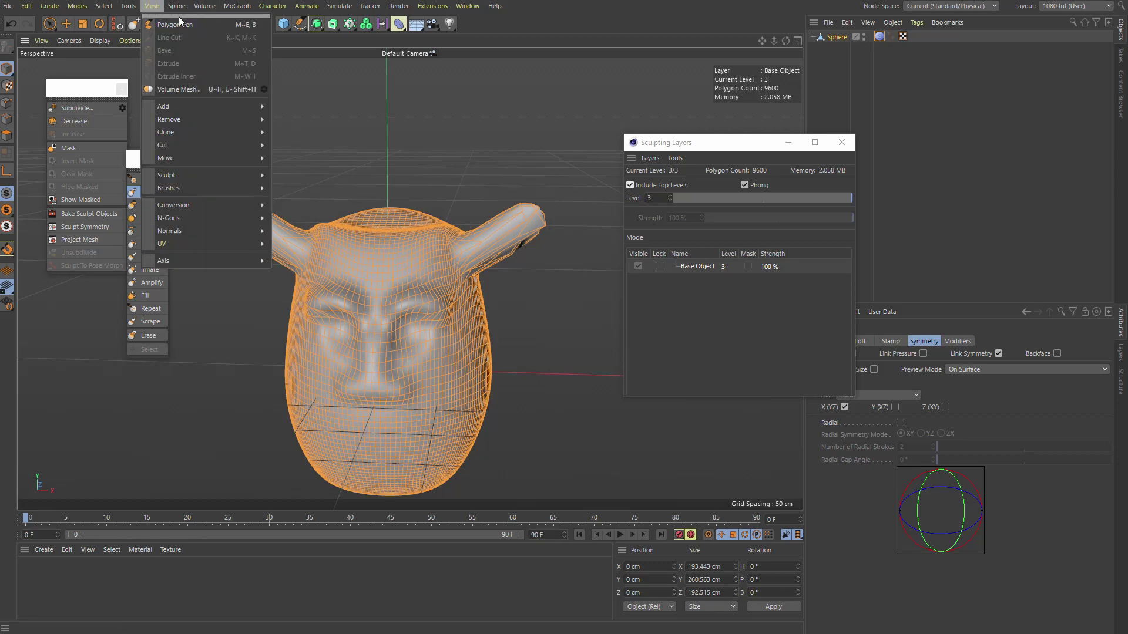
pyautogui.click(178, 16)
pyautogui.moveTo(179, 13); pyautogui.dragTo(73, 269)
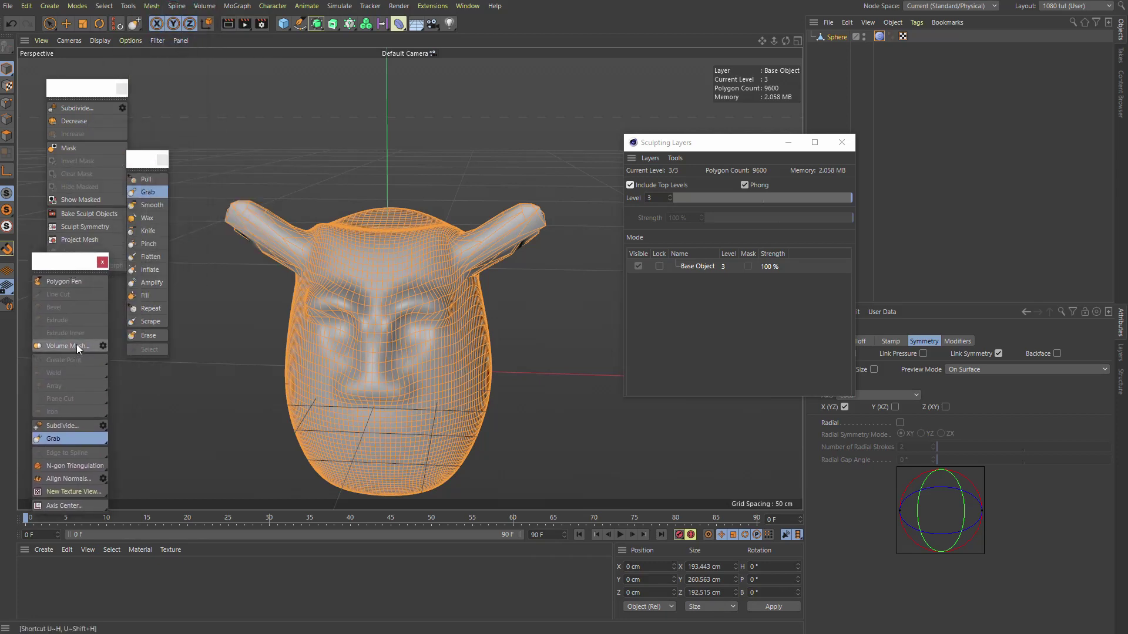
pyautogui.click(77, 345)
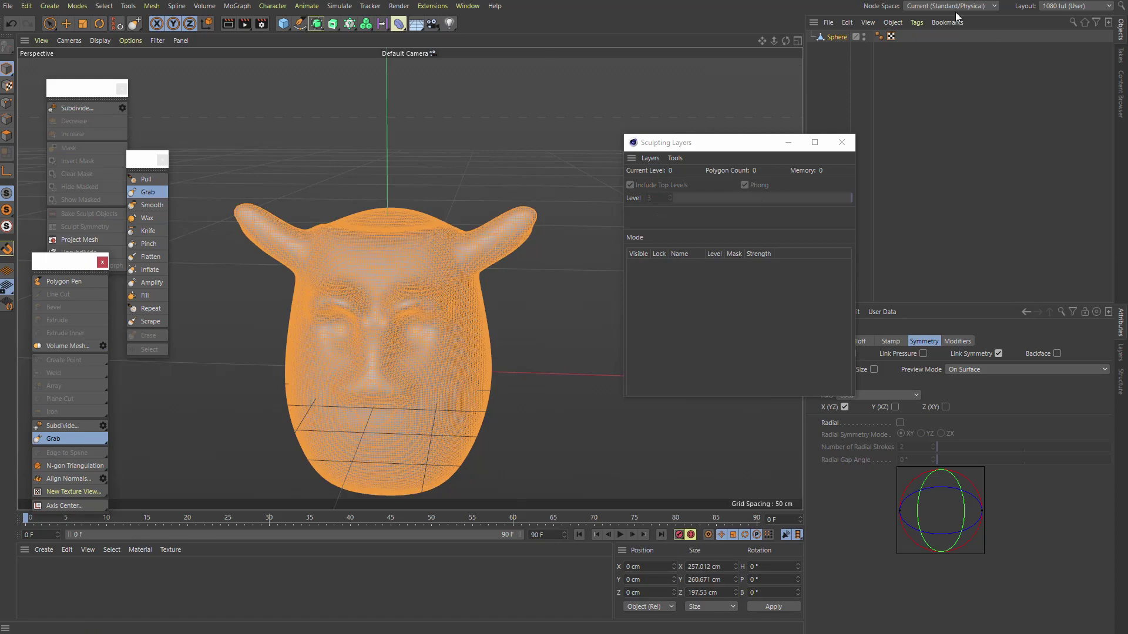
# Inspect the remeshed head's topology around the horns and face, and its shaded surface with the object deselected.
pyautogui.keyDown('alt'); pyautogui.moveTo(367, 287); pyautogui.dragTo(407, 307); pyautogui.keyUp('alt')
pyautogui.keyDown('alt'); pyautogui.moveTo(458, 244); pyautogui.dragTo(542, 215, button='right'); pyautogui.keyUp('alt')
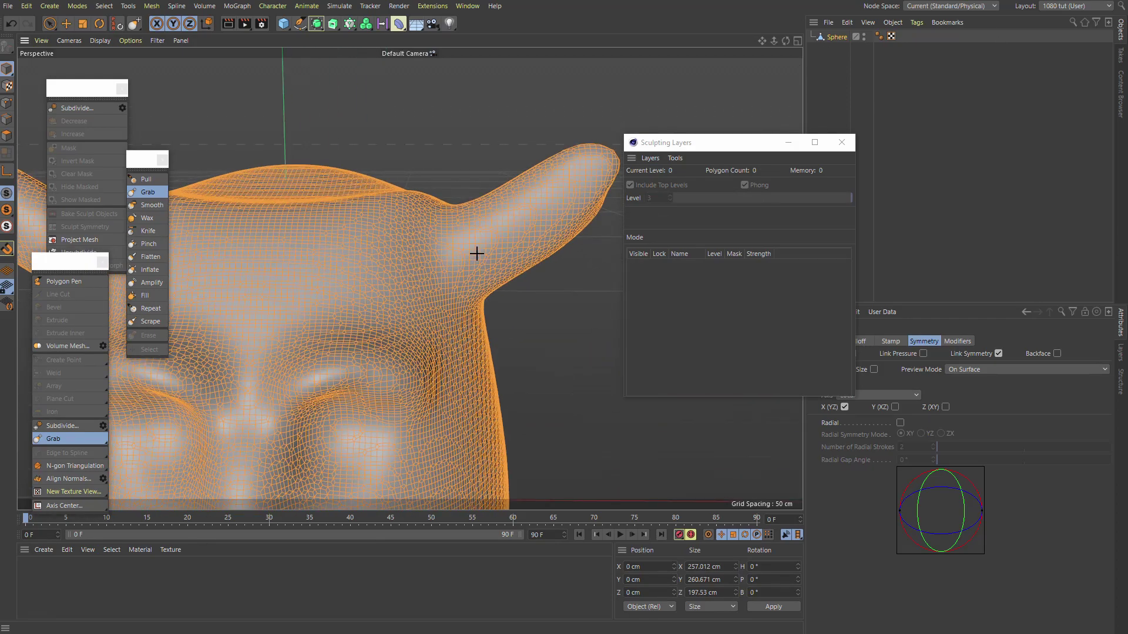
pyautogui.moveTo(521, 234)
pyautogui.keyDown('alt'); pyautogui.mouseDown()
pyautogui.moveTo(416, 242)
pyautogui.moveTo(442, 234)
pyautogui.mouseUp(); pyautogui.keyUp('alt')
pyautogui.moveTo(441, 234)
pyautogui.keyDown('alt'); pyautogui.mouseDown(button='right')
pyautogui.moveTo(402, 261)
pyautogui.moveTo(462, 268)
pyautogui.mouseUp(button='right'); pyautogui.keyUp('alt')
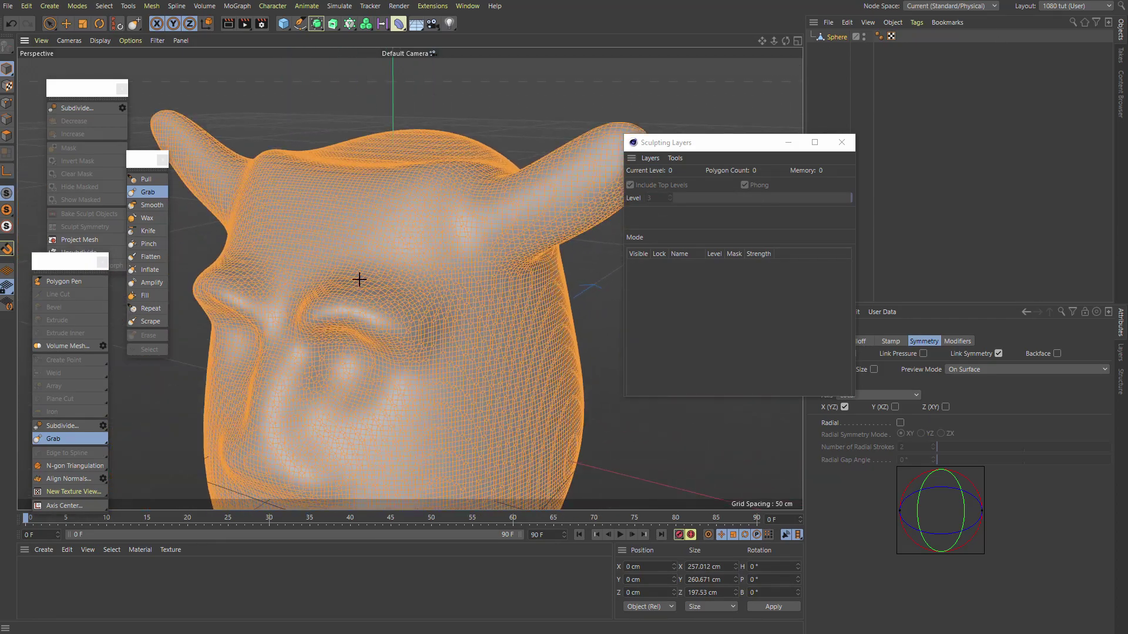
pyautogui.keyDown('alt'); pyautogui.moveTo(357, 279); pyautogui.dragTo(421, 254); pyautogui.keyUp('alt')
pyautogui.keyDown('alt'); pyautogui.moveTo(420, 254); pyautogui.dragTo(406, 286, button='right'); pyautogui.keyUp('alt')
pyautogui.click(833, 58)
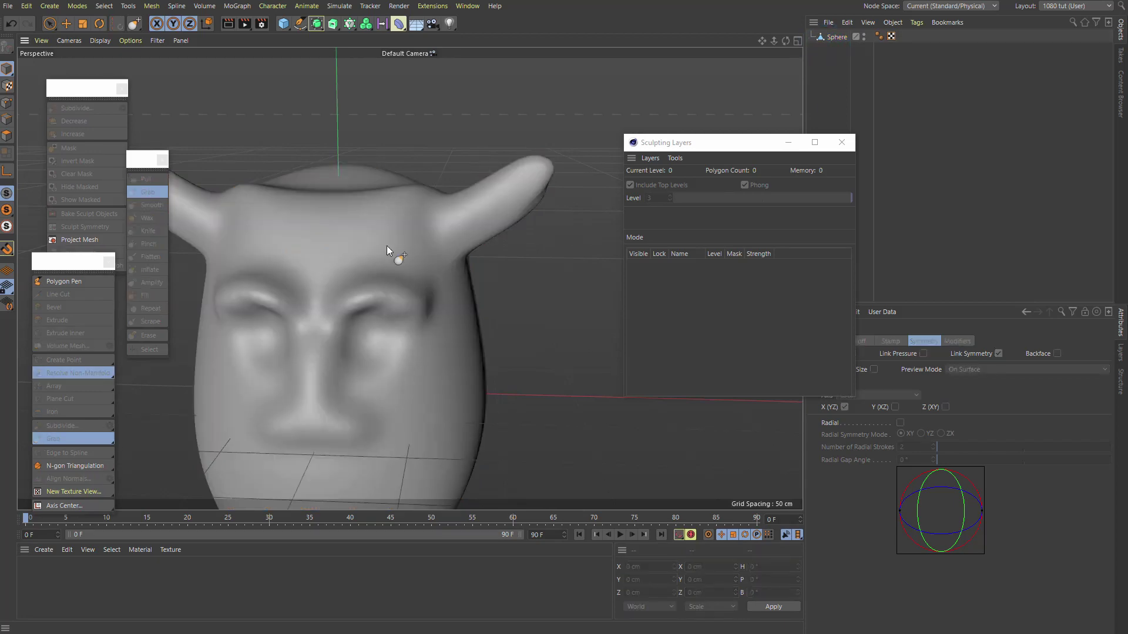
pyautogui.moveTo(390, 251)
pyautogui.keyDown('alt'); pyautogui.mouseDown()
pyautogui.moveTo(470, 234)
pyautogui.moveTo(389, 234)
pyautogui.moveTo(478, 244)
pyautogui.moveTo(437, 279)
pyautogui.mouseUp(); pyautogui.keyUp('alt')
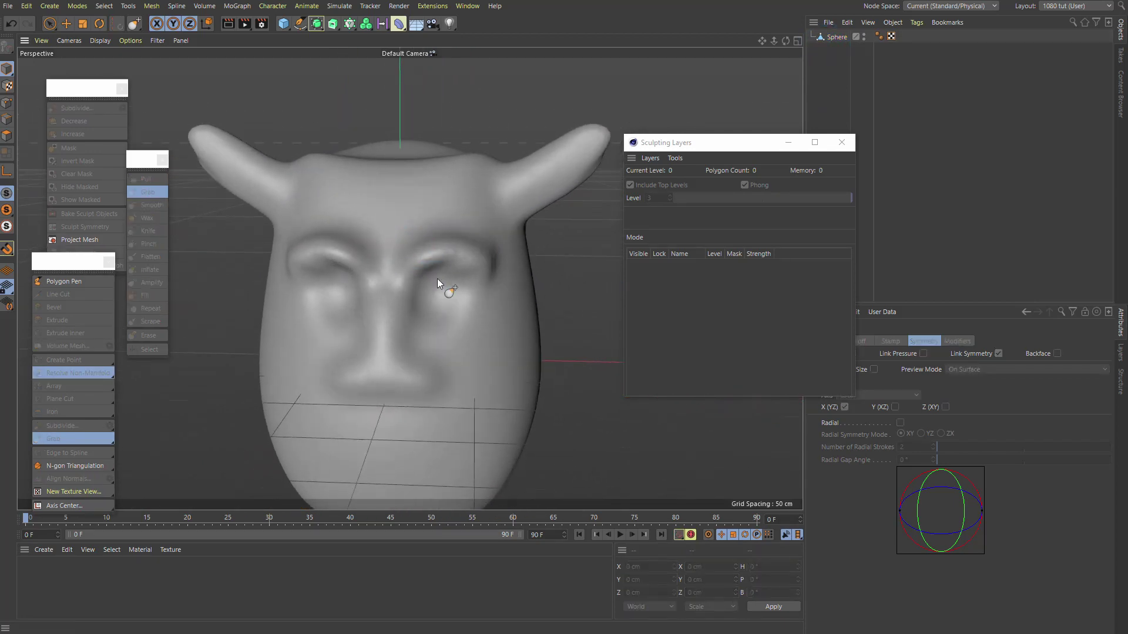
# Try Volume Mesh on the head with a 10 cm voxel size and 100% smoothing, and undo it.
pyautogui.click(838, 36)
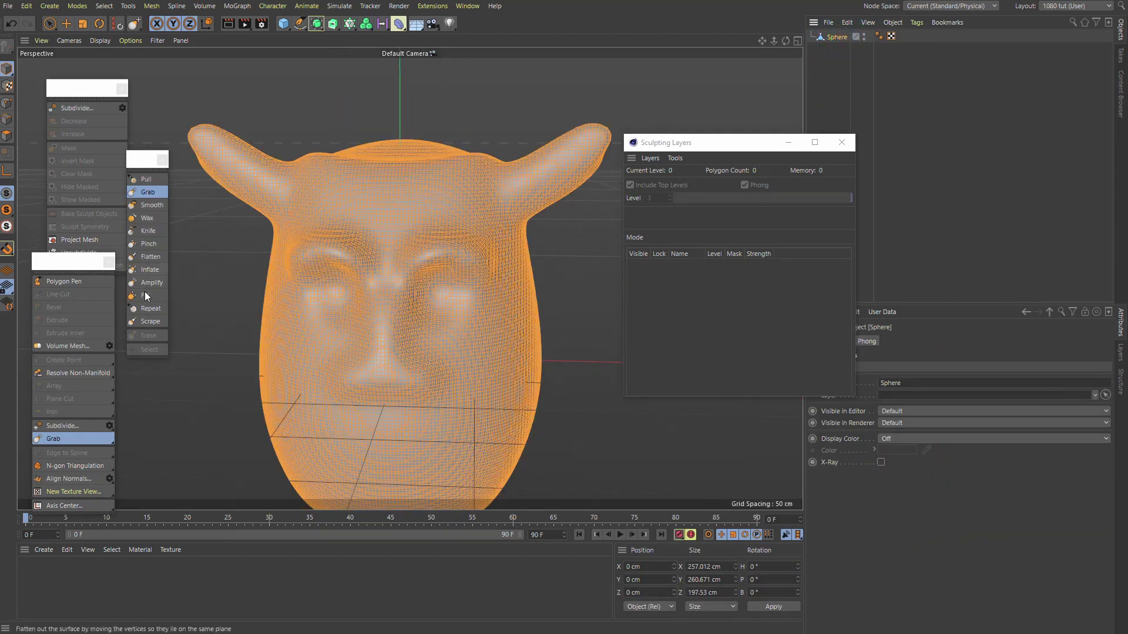
pyautogui.click(109, 347)
pyautogui.moveTo(122, 354); pyautogui.dragTo(187, 355)
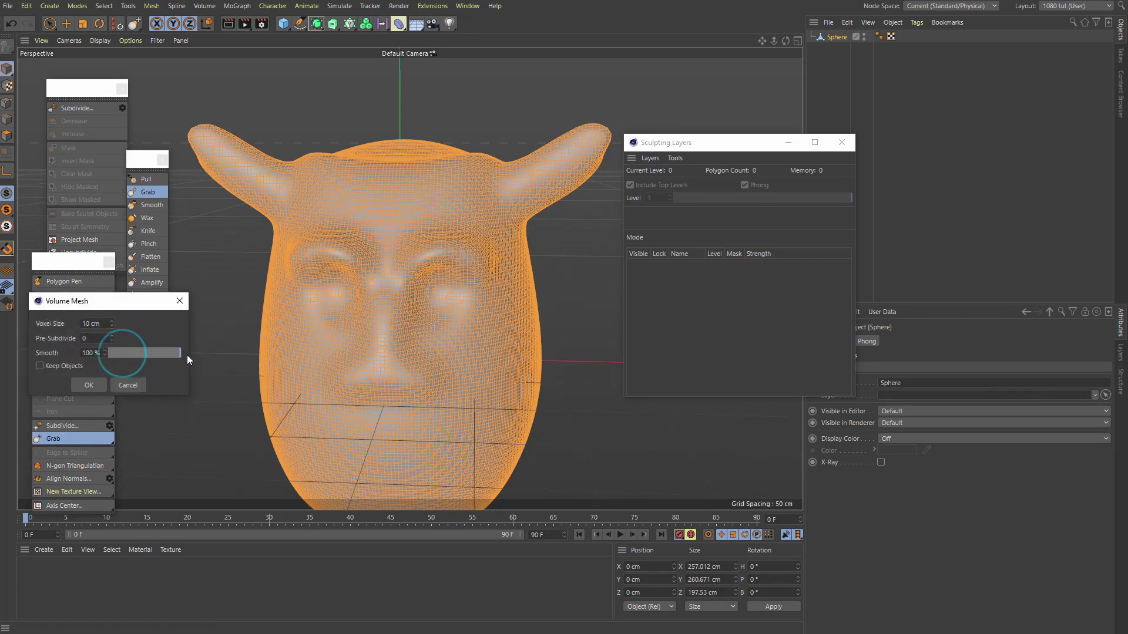
pyautogui.click(87, 385)
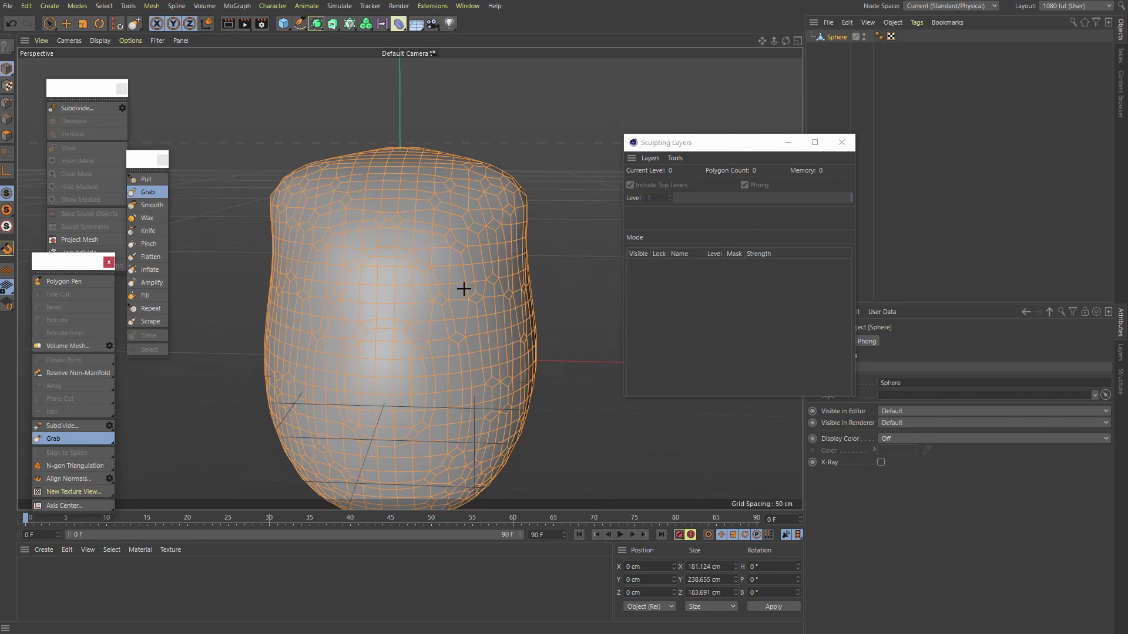
pyautogui.hotkey('ctrl', 'z')
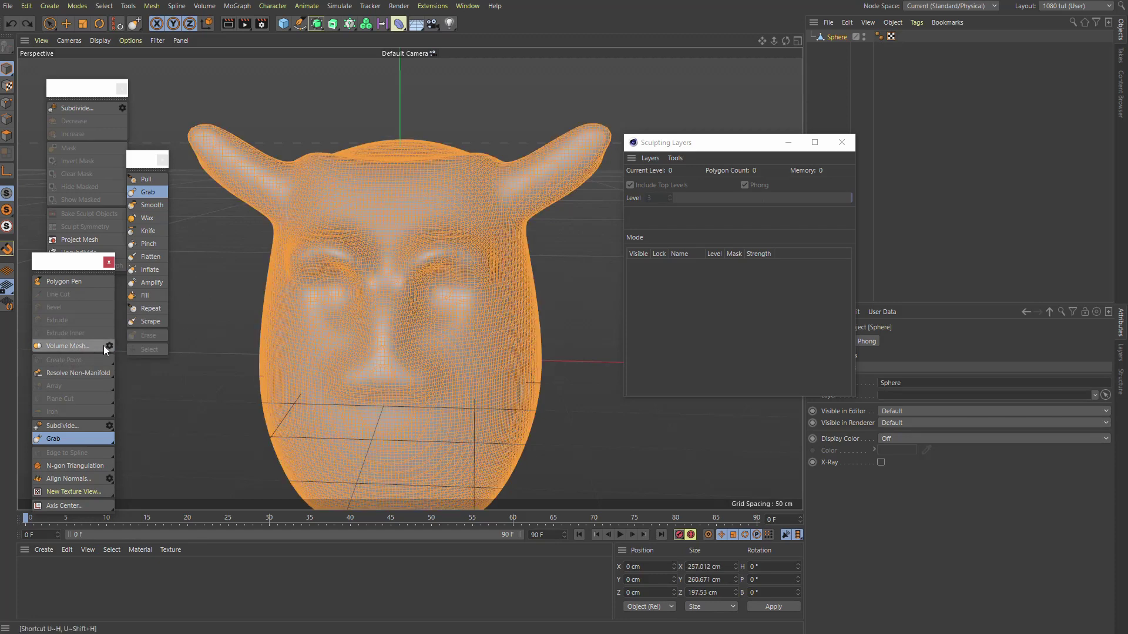
# Remesh the head with Volume Mesh at a voxel size of 3, and deselect it to inspect the shaded surface.
pyautogui.click(108, 345)
pyautogui.doubleClick(94, 324)
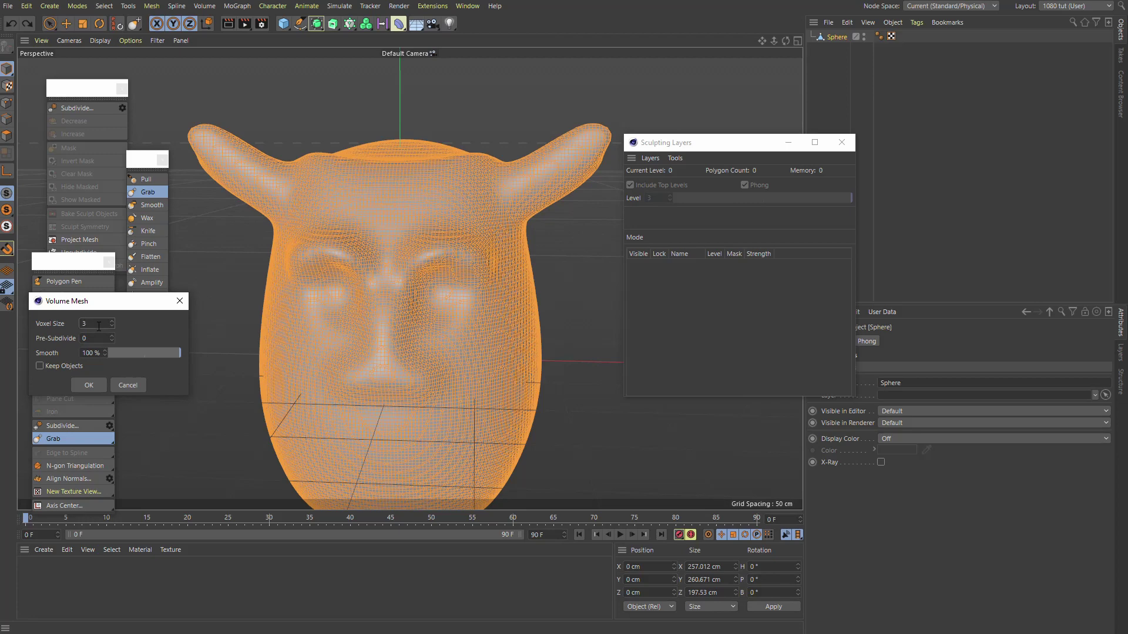
pyautogui.click(92, 381)
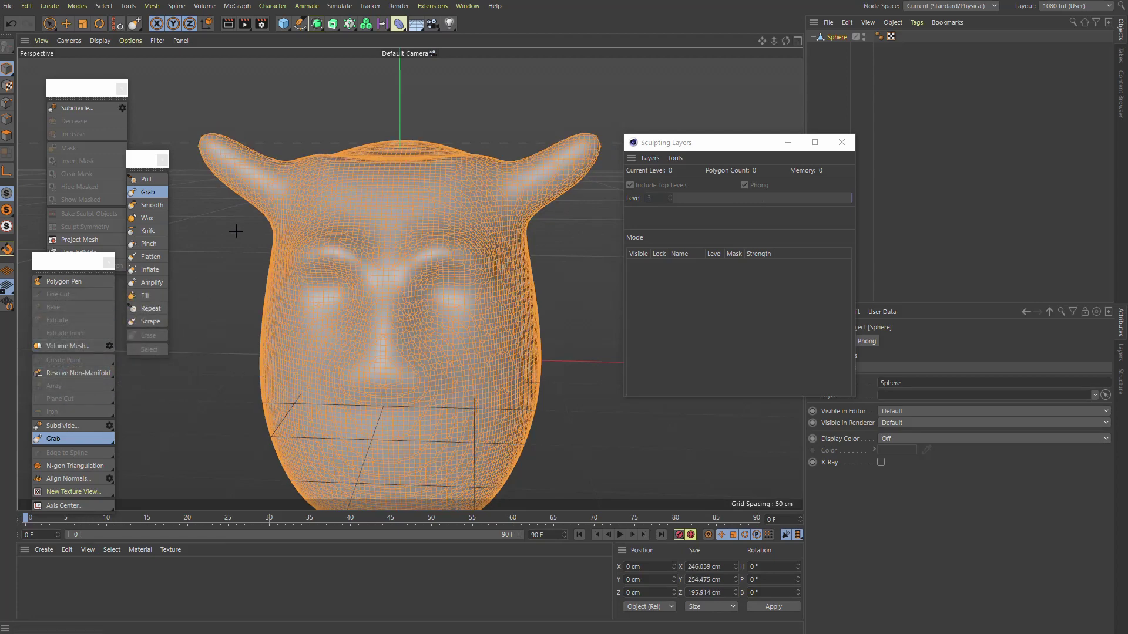
pyautogui.keyDown('alt'); pyautogui.moveTo(455, 187); pyautogui.dragTo(457, 210); pyautogui.keyUp('alt')
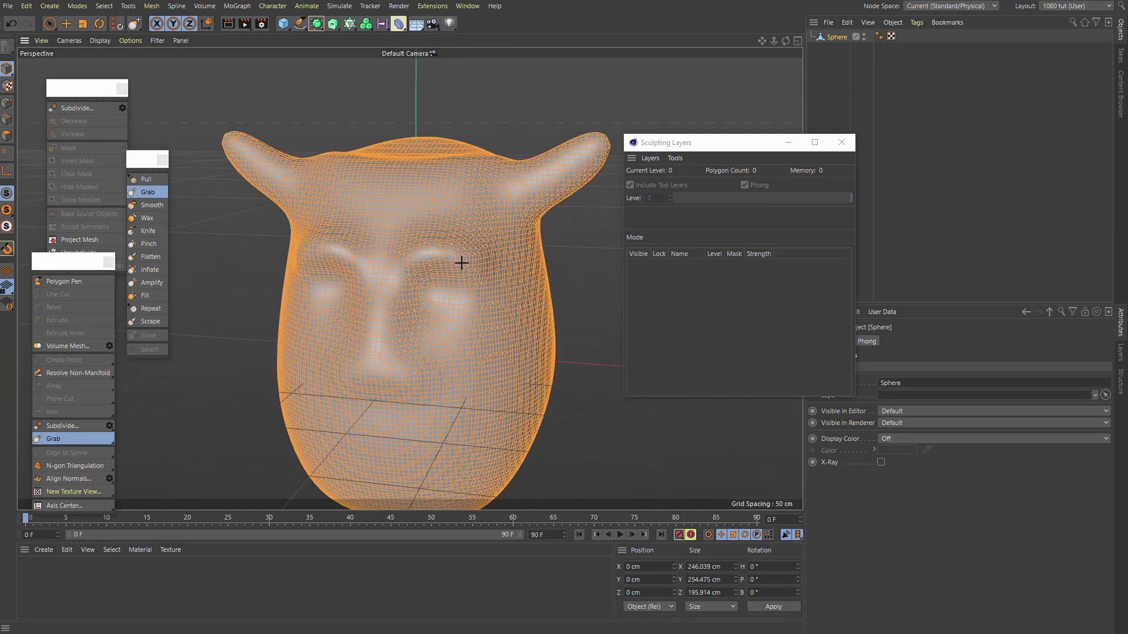
pyautogui.click(827, 63)
pyautogui.keyDown('alt'); pyautogui.moveTo(372, 238); pyautogui.dragTo(396, 236); pyautogui.keyUp('alt')
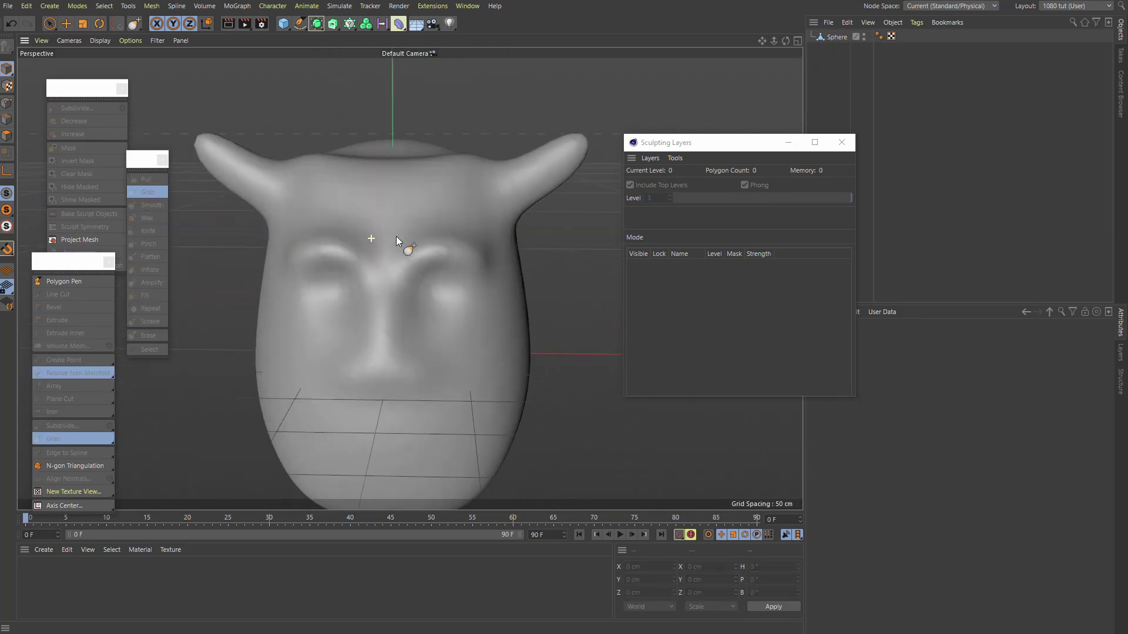
# Select the remeshed head and sculpt its brow ridges and eyes with symmetric Pull and Grab brush strokes.
pyautogui.click(836, 37)
pyautogui.click(146, 179)
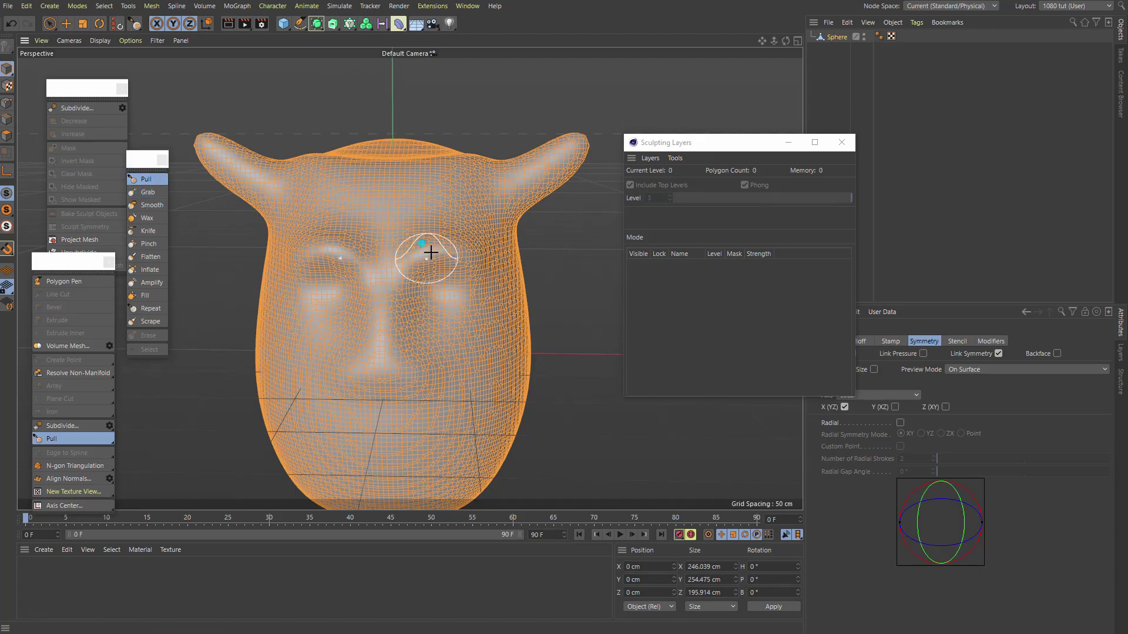
pyautogui.moveTo(459, 246)
pyautogui.mouseDown()
pyautogui.moveTo(458, 294)
pyautogui.moveTo(419, 260)
pyautogui.mouseUp()
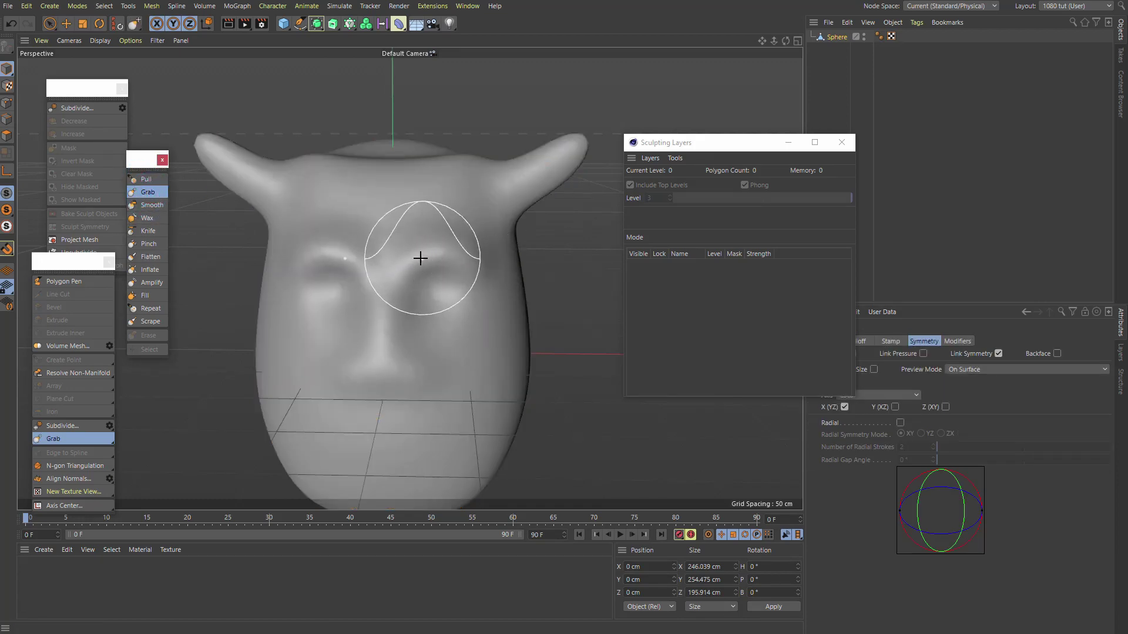
pyautogui.moveTo(445, 264)
pyautogui.mouseDown()
pyautogui.moveTo(380, 242)
pyautogui.moveTo(429, 294)
pyautogui.moveTo(444, 275)
pyautogui.moveTo(448, 222)
pyautogui.moveTo(486, 252)
pyautogui.moveTo(505, 246)
pyautogui.moveTo(592, 197)
pyautogui.moveTo(601, 165)
pyautogui.moveTo(622, 230)
pyautogui.mouseUp()
# Stretch both horns upward and outward into longer curved shapes with symmetric Grab strokes.
pyautogui.click(147, 192)
pyautogui.keyDown('alt'); pyautogui.moveTo(605, 215); pyautogui.dragTo(509, 269, button='middle'); pyautogui.keyUp('alt')
pyautogui.hotkey('ctrl', 'z')
pyautogui.hotkey('ctrl', 'z')
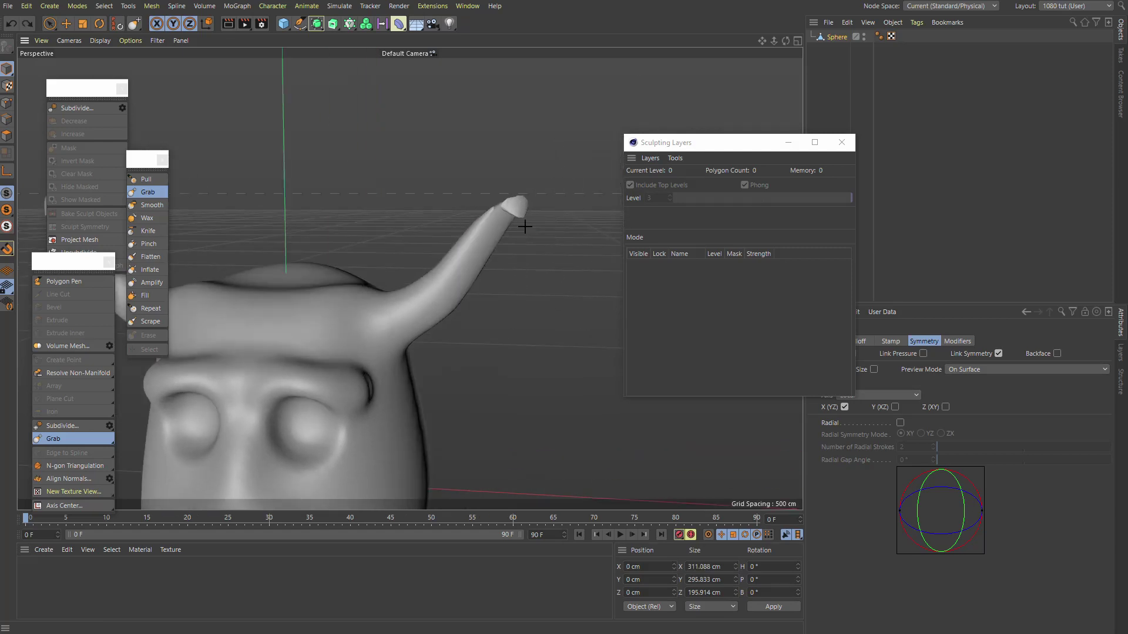
pyautogui.moveTo(497, 236)
pyautogui.mouseDown()
pyautogui.moveTo(520, 234)
pyautogui.moveTo(524, 194)
pyautogui.moveTo(520, 252)
pyautogui.moveTo(499, 257)
pyautogui.mouseUp()
pyautogui.keyDown('alt'); pyautogui.moveTo(397, 298); pyautogui.dragTo(345, 297); pyautogui.keyUp('alt')
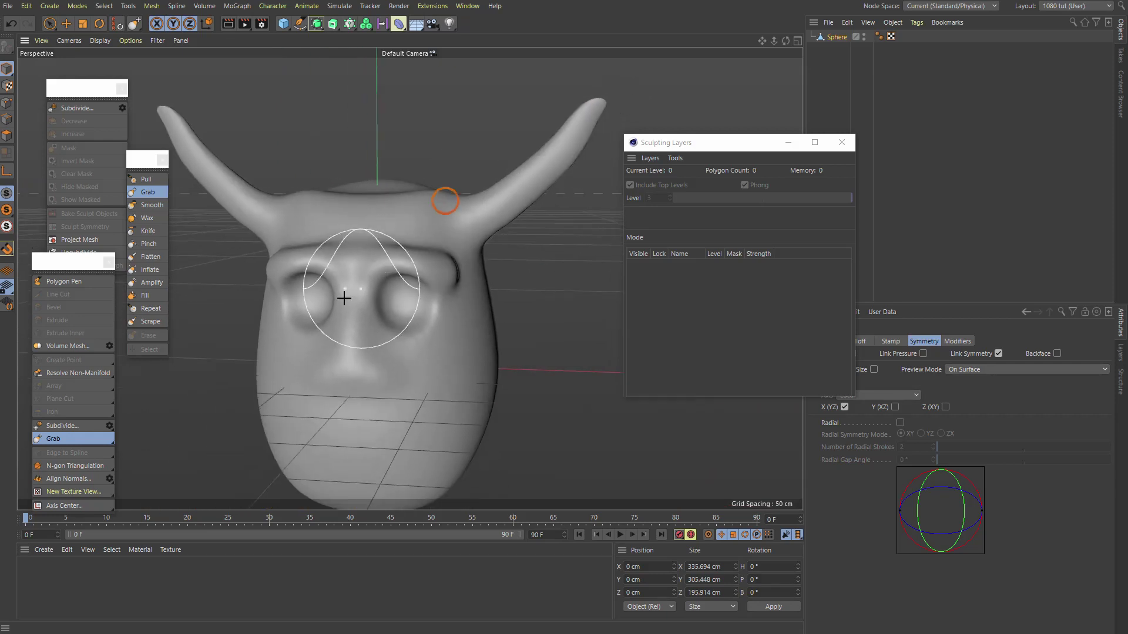
# Undo a direct Volume Mesh run and remesh the head with a 3 cm voxel size, 100% smoothing and Keep Objects enabled.
pyautogui.click(85, 345)
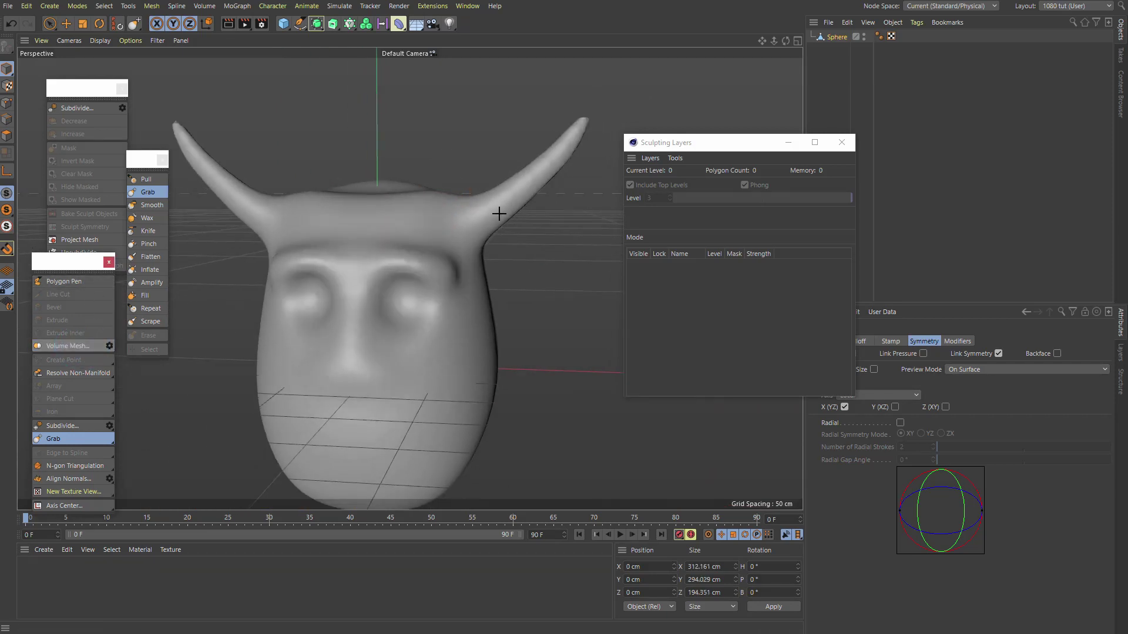
pyautogui.hotkey('ctrl', 'z')
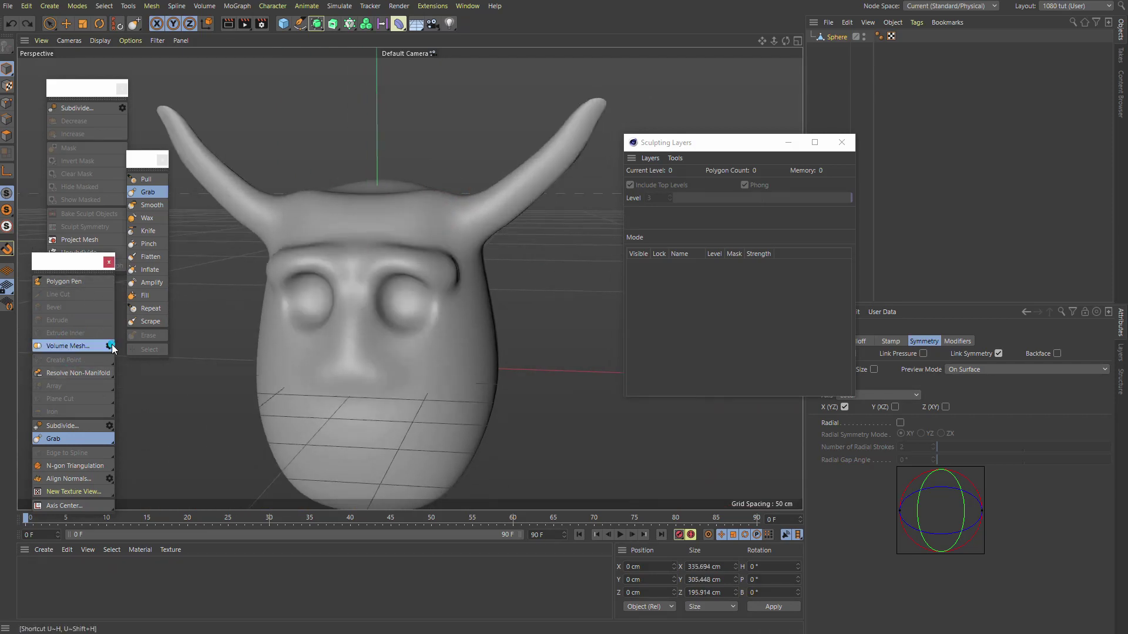
pyautogui.click(109, 345)
pyautogui.click(93, 384)
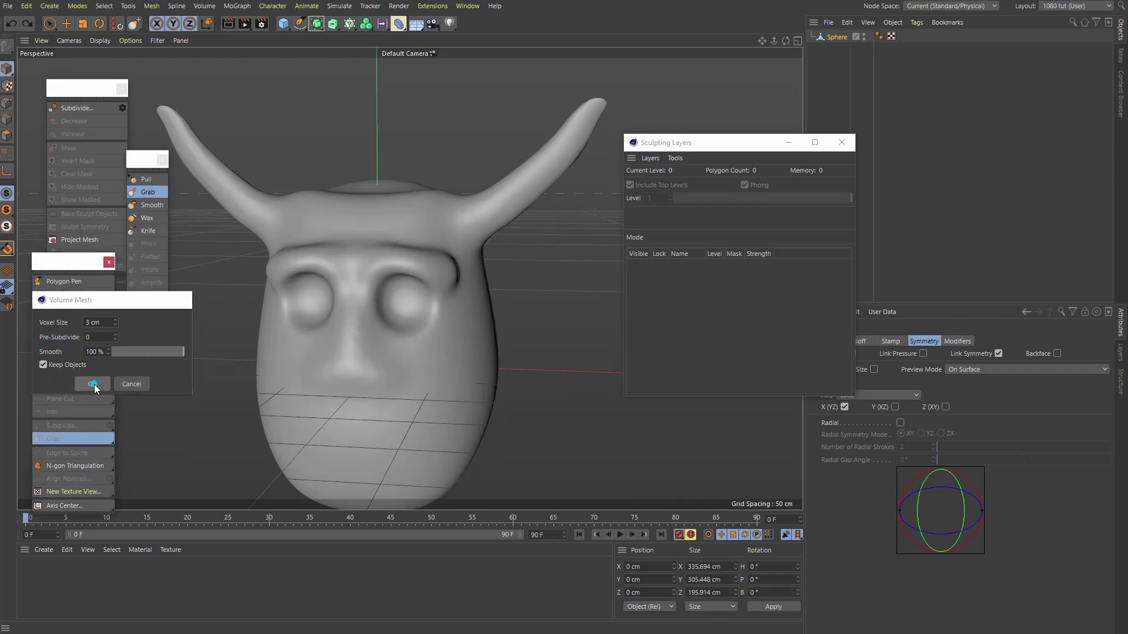
pyautogui.moveTo(506, 220)
pyautogui.keyDown('alt'); pyautogui.mouseDown()
pyautogui.moveTo(428, 255)
pyautogui.moveTo(405, 212)
pyautogui.moveTo(393, 211)
pyautogui.moveTo(459, 133)
pyautogui.mouseUp(); pyautogui.keyUp('alt')
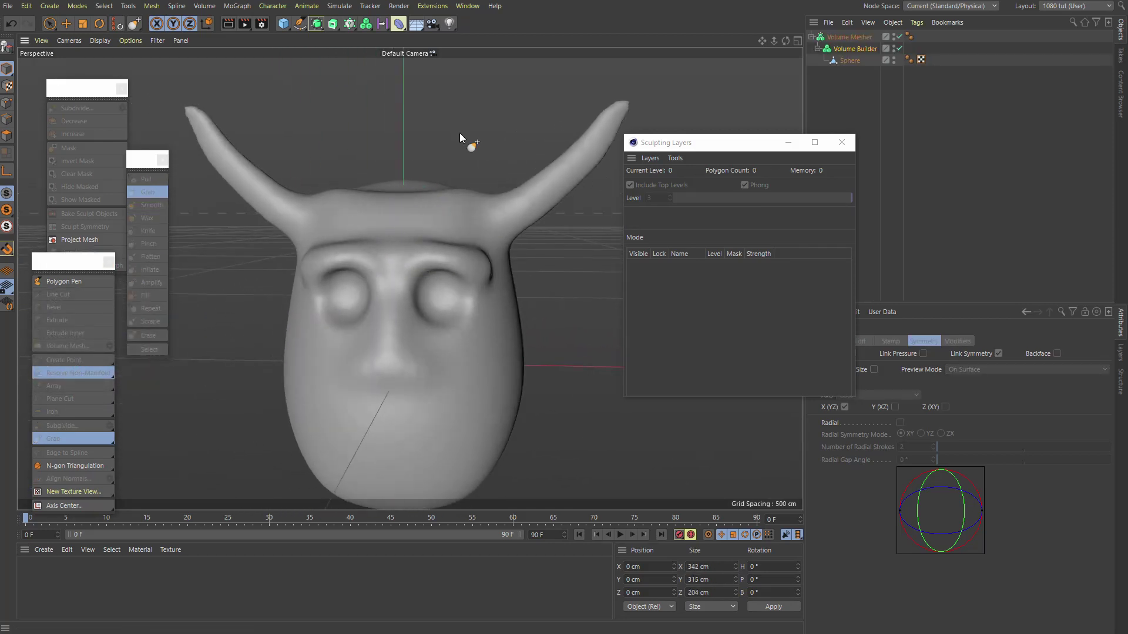
# Convert the Volume Mesher setup of the head into a single editable polygon object.
pyautogui.click(847, 38)
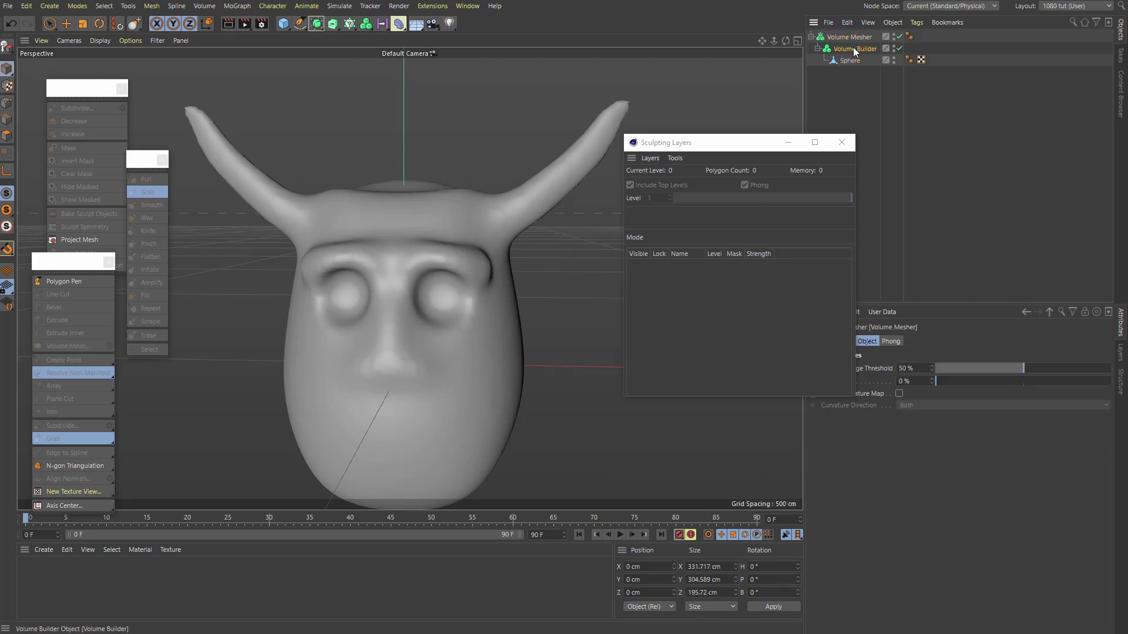
pyautogui.press('c')
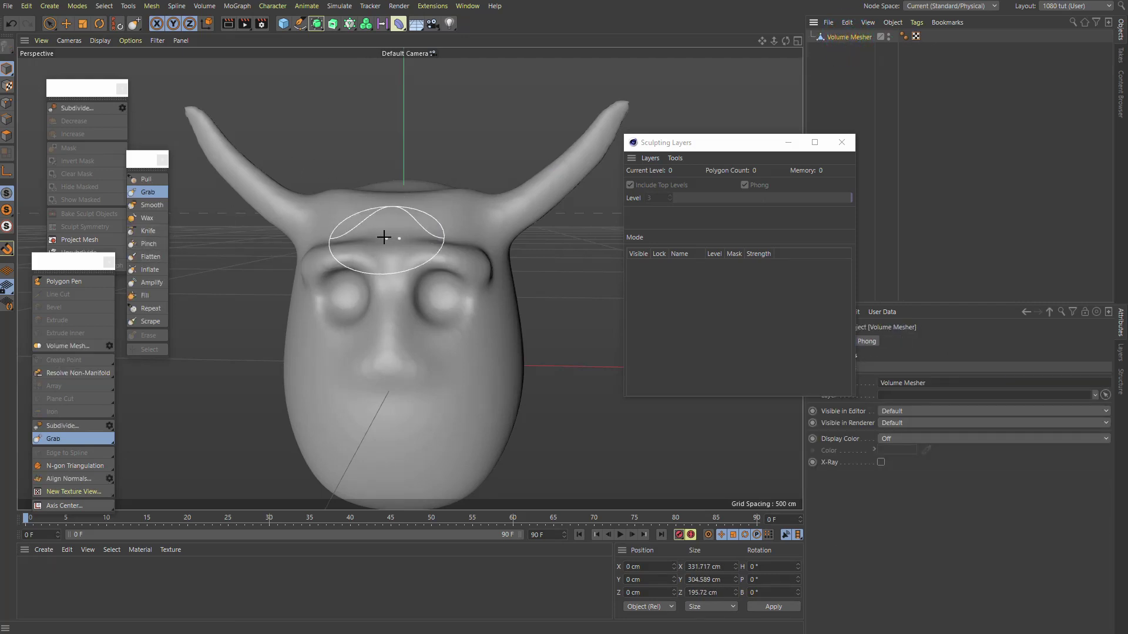
pyautogui.moveTo(483, 205)
pyautogui.keyDown('alt'); pyautogui.mouseDown()
pyautogui.moveTo(441, 213)
pyautogui.moveTo(473, 215)
pyautogui.mouseUp(); pyautogui.keyUp('alt')
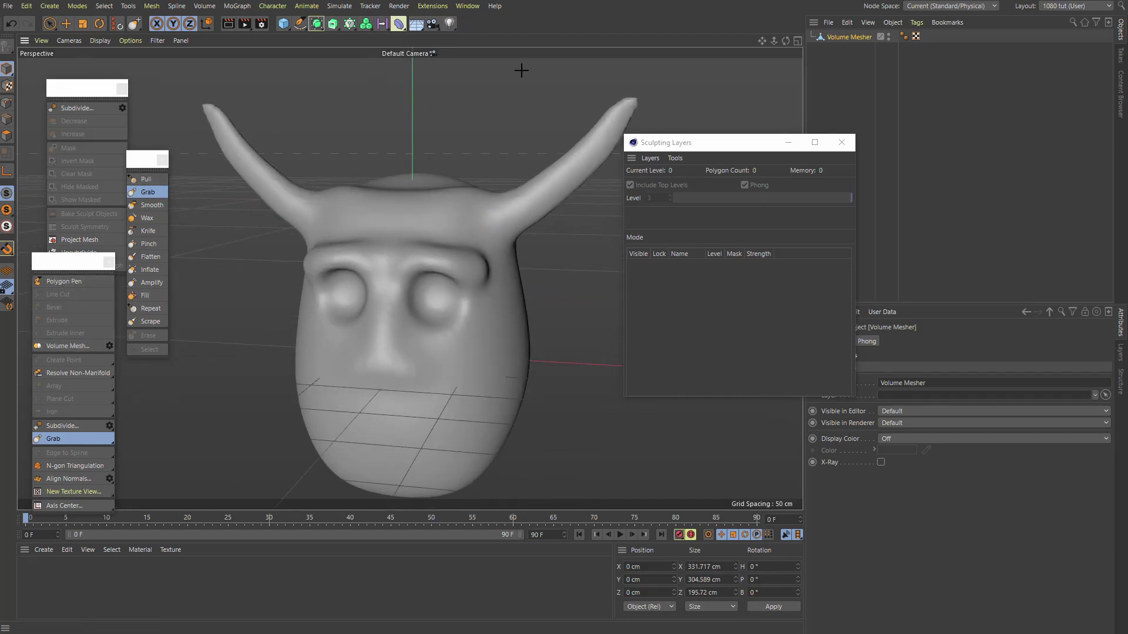
# Subdivide the head for sculpting twice, up to level 2.
pyautogui.click(77, 108)
pyautogui.click(77, 108)
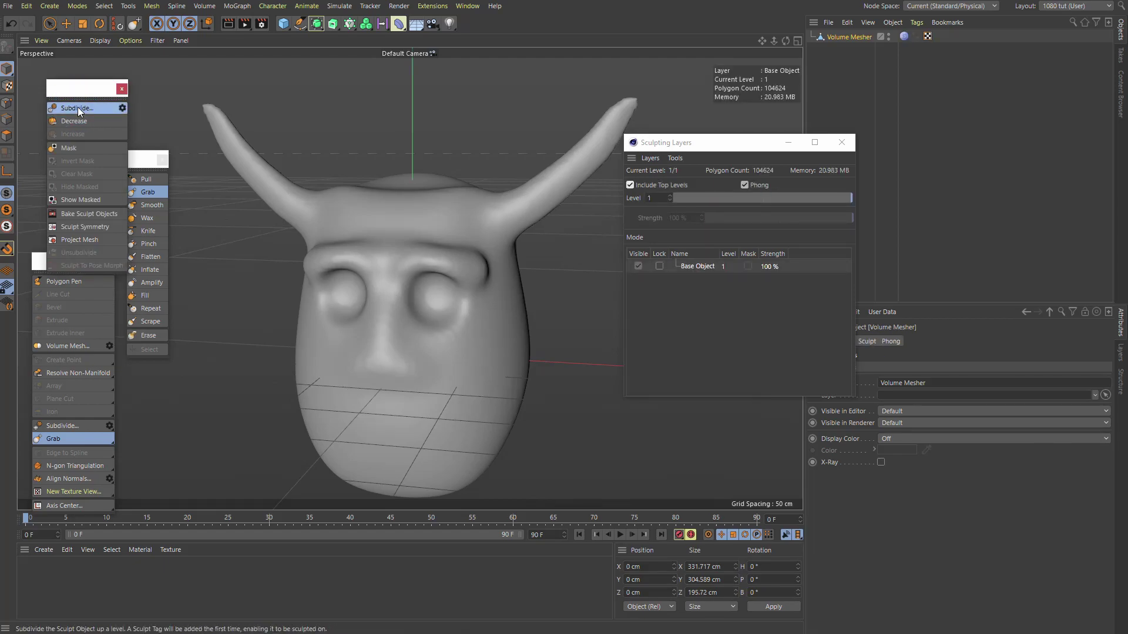
pyautogui.moveTo(435, 270)
pyautogui.keyDown('alt'); pyautogui.mouseDown(button='right')
pyautogui.moveTo(537, 249)
pyautogui.moveTo(681, 105)
pyautogui.mouseUp(button='right'); pyautogui.keyUp('alt')
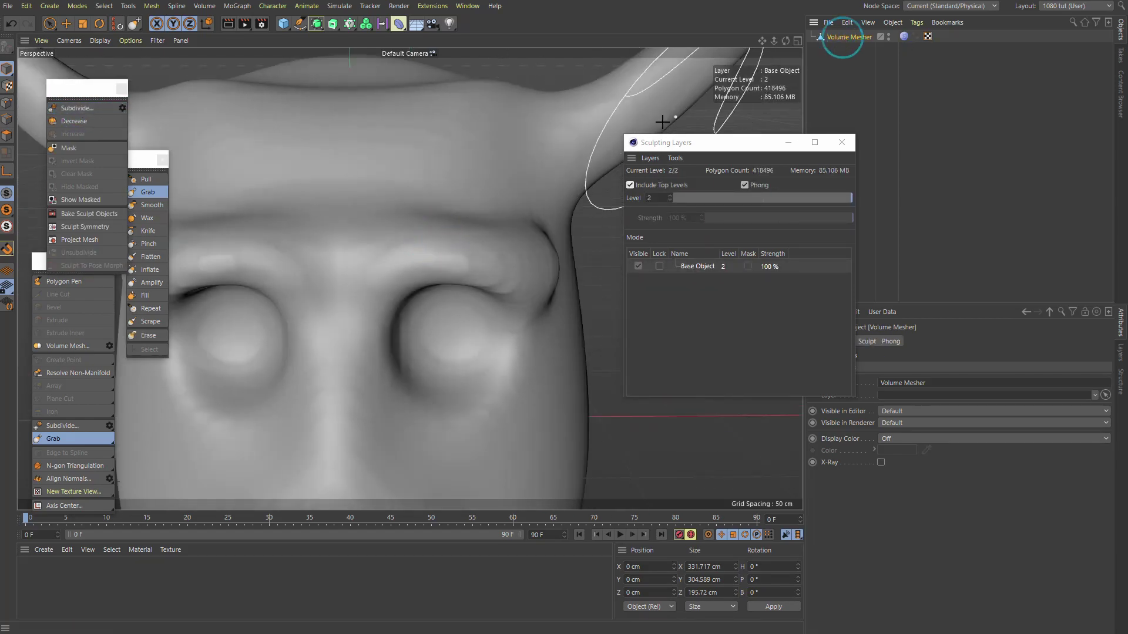
# Examine the subdivided head's topology with mesh lines and its plain shaded surface around the brows and eyes.
pyautogui.press('n')
pyautogui.press('b')
pyautogui.keyDown('alt'); pyautogui.moveTo(357, 272); pyautogui.dragTo(466, 237, button='right'); pyautogui.keyUp('alt')
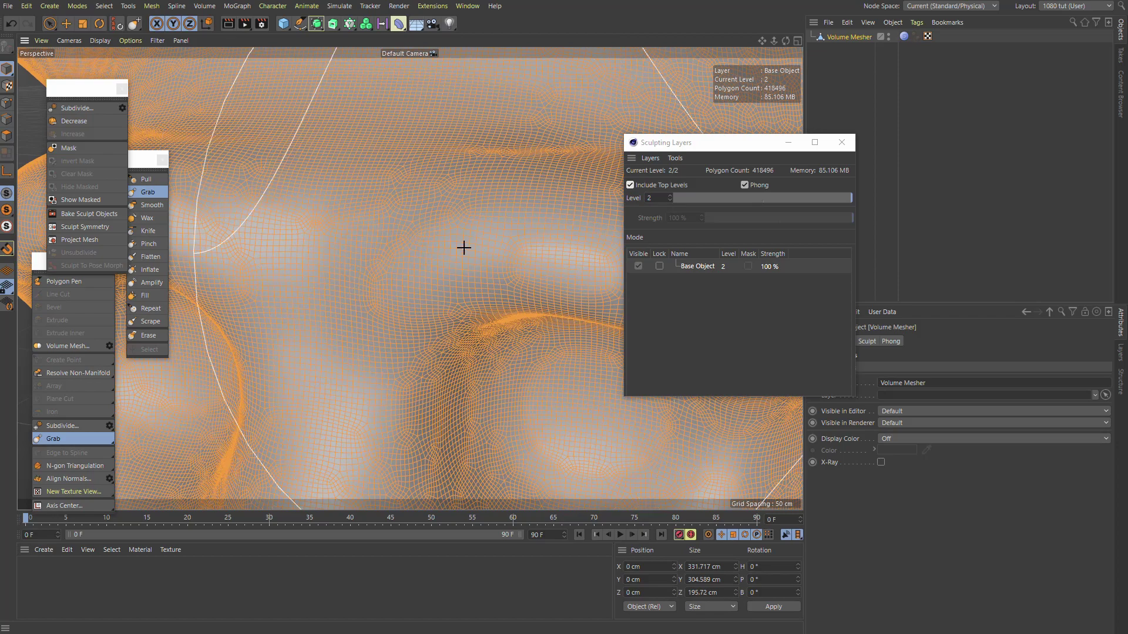
pyautogui.moveTo(435, 238)
pyautogui.mouseDown(button='middle')
pyautogui.moveTo(392, 238)
pyautogui.moveTo(333, 260)
pyautogui.mouseUp(button='middle')
pyautogui.keyDown('alt'); pyautogui.moveTo(410, 276); pyautogui.dragTo(385, 252, button='right'); pyautogui.keyUp('alt')
pyautogui.press('n')
pyautogui.press('a')
pyautogui.moveTo(385, 257); pyautogui.dragTo(337, 270, button='middle')
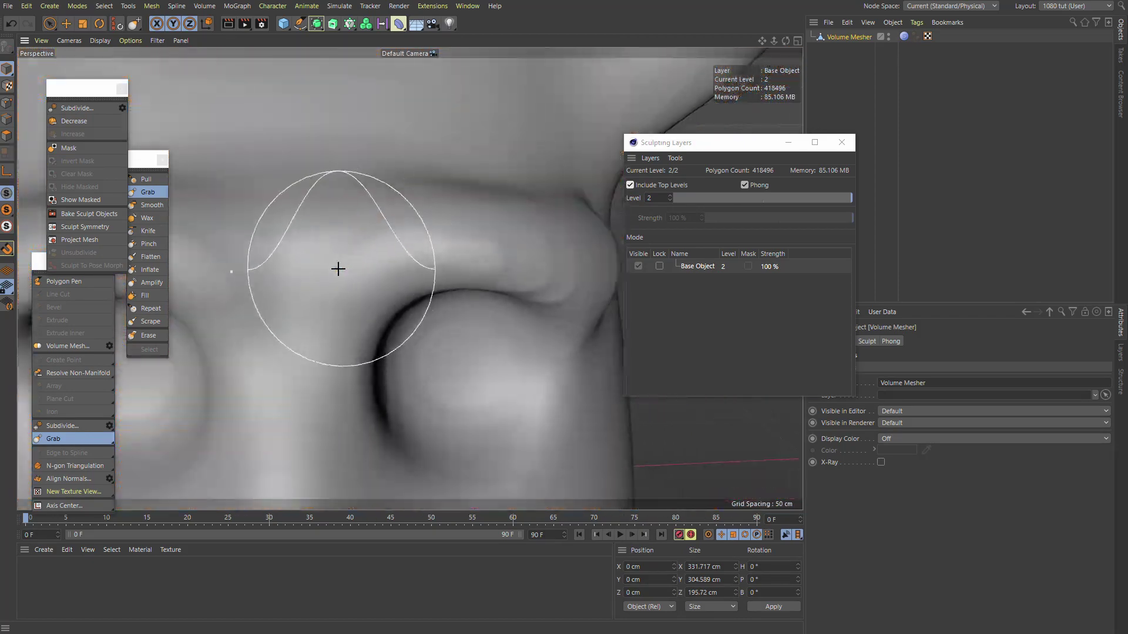
pyautogui.keyDown('alt'); pyautogui.moveTo(333, 270); pyautogui.dragTo(258, 261); pyautogui.keyUp('alt')
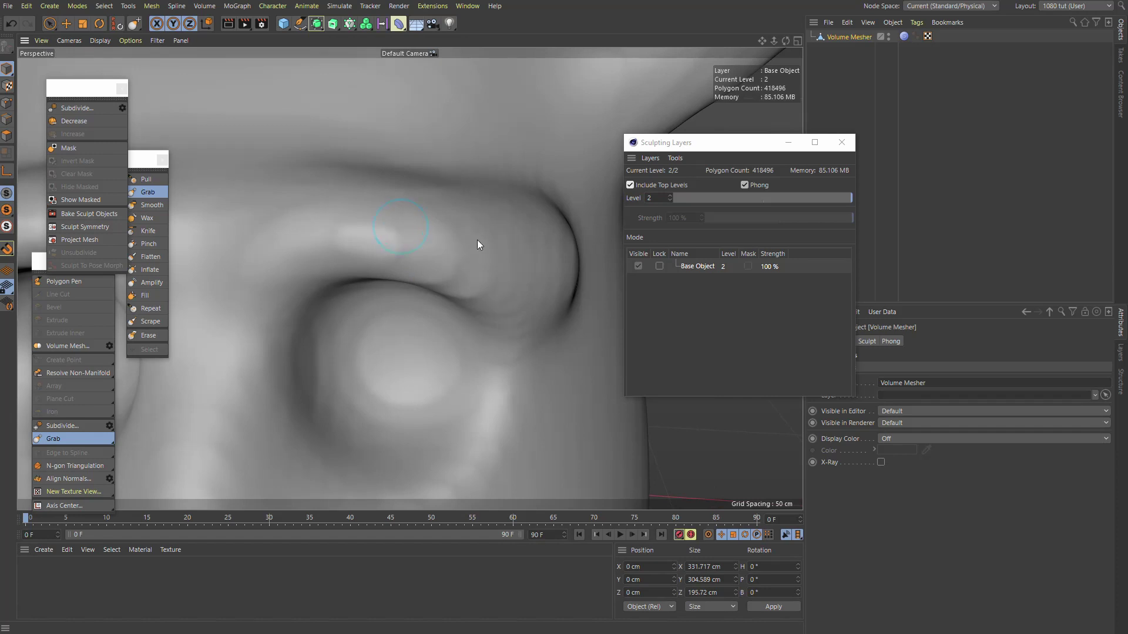
pyautogui.keyDown('alt'); pyautogui.moveTo(443, 222); pyautogui.dragTo(335, 241); pyautogui.keyUp('alt')
pyautogui.keyDown('alt'); pyautogui.moveTo(459, 279); pyautogui.dragTo(377, 257, button='right'); pyautogui.keyUp('alt')
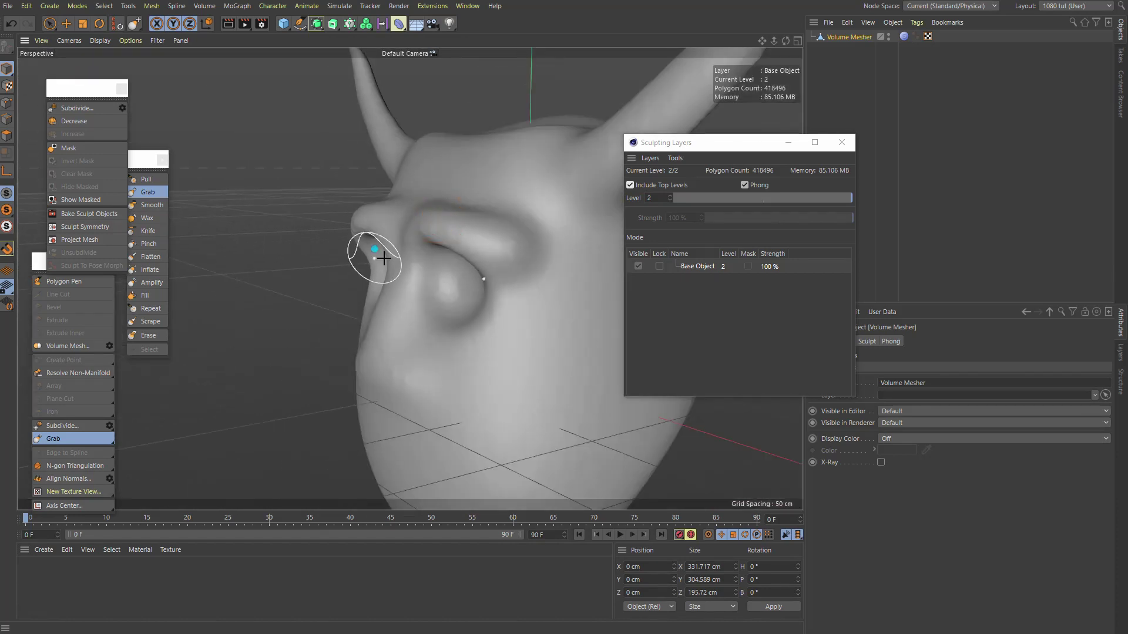
pyautogui.keyDown('alt'); pyautogui.moveTo(377, 257); pyautogui.dragTo(517, 247); pyautogui.keyUp('alt')
# Delete the Sculpt tag from the head and reselect the head object.
pyautogui.click(904, 36)
pyautogui.press('Delete')
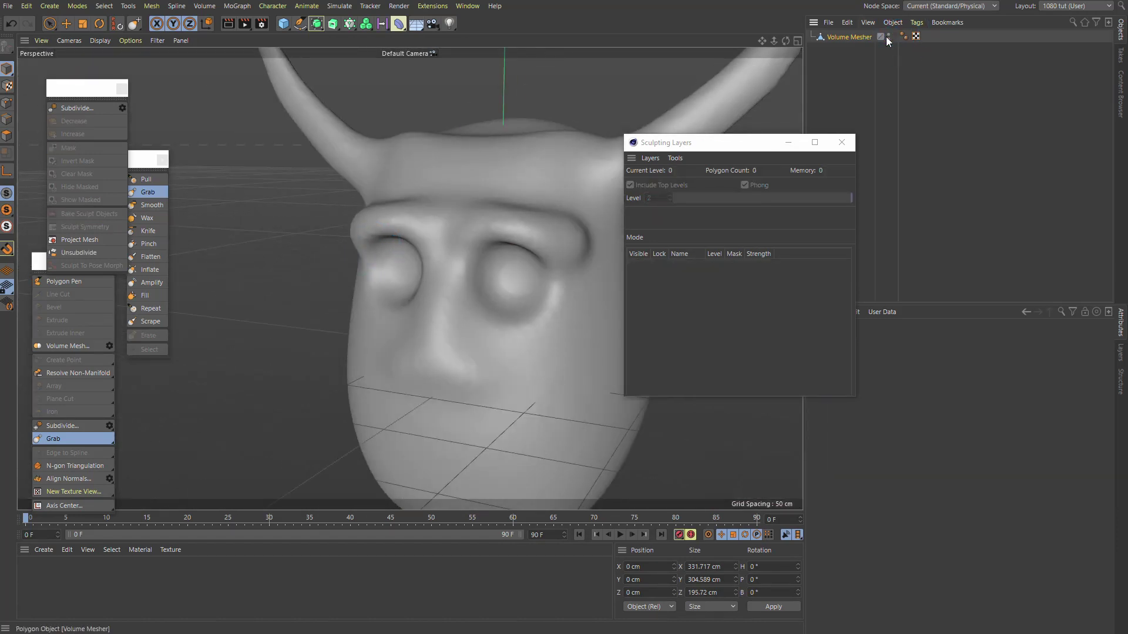
pyautogui.click(845, 38)
# Add a Remesh generator as parent of the Volume Mesher object and display the head with mesh lines.
pyautogui.keyDown('alt'); pyautogui.moveTo(511, 189); pyautogui.dragTo(549, 214); pyautogui.keyUp('alt')
pyautogui.keyDown('alt'); pyautogui.moveTo(549, 215); pyautogui.dragTo(509, 204, button='middle'); pyautogui.keyUp('alt')
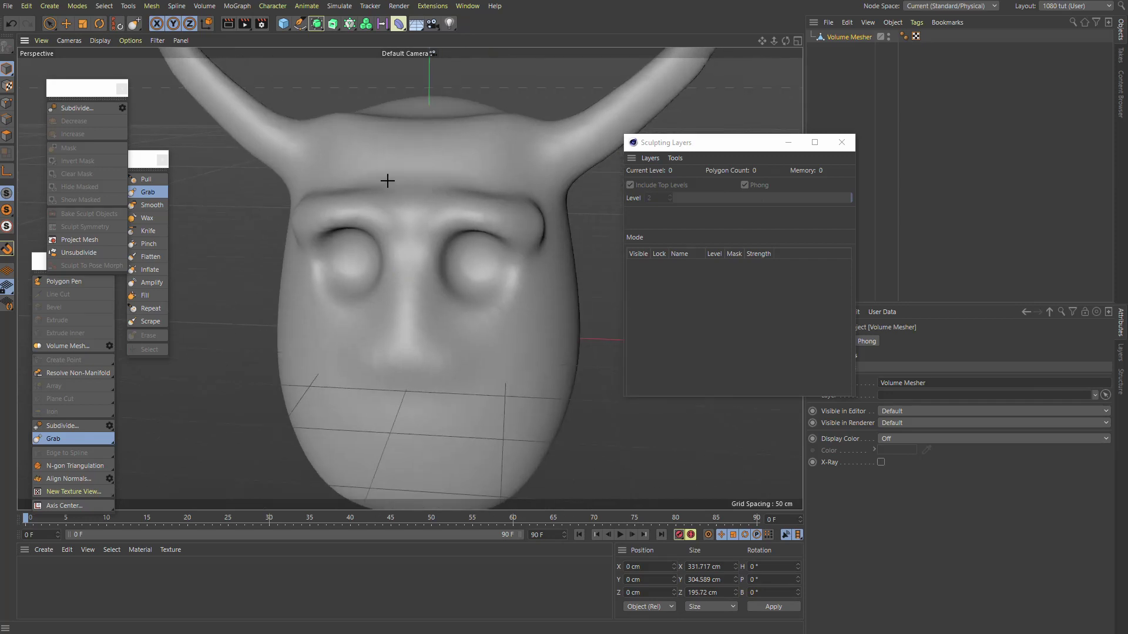
pyautogui.hotkey('shift', 'c')
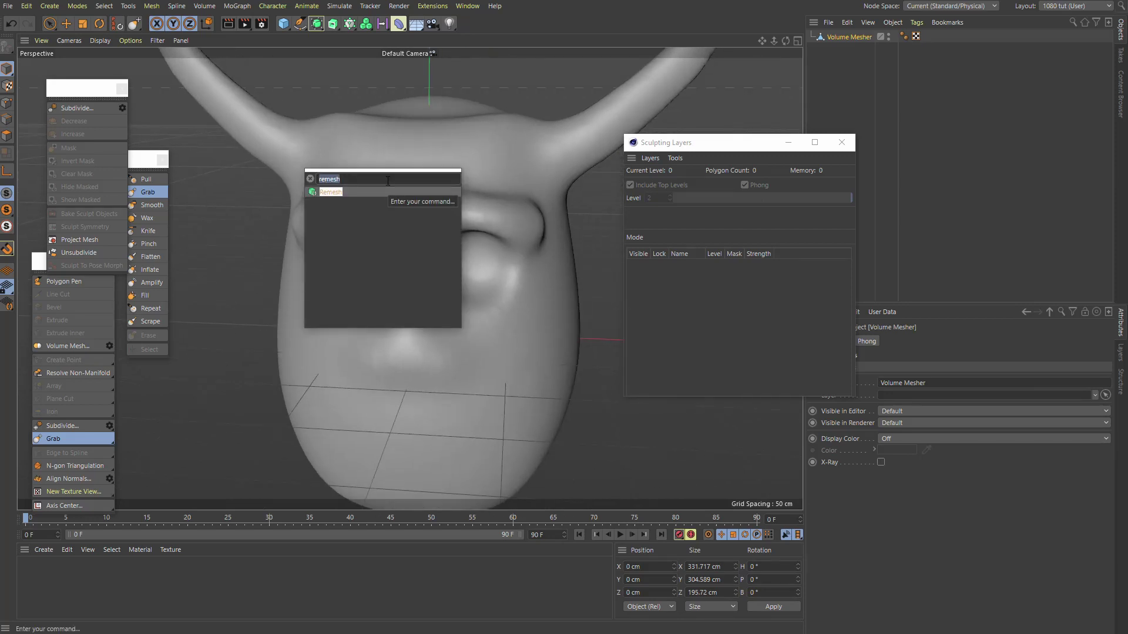
pyautogui.click(330, 191)
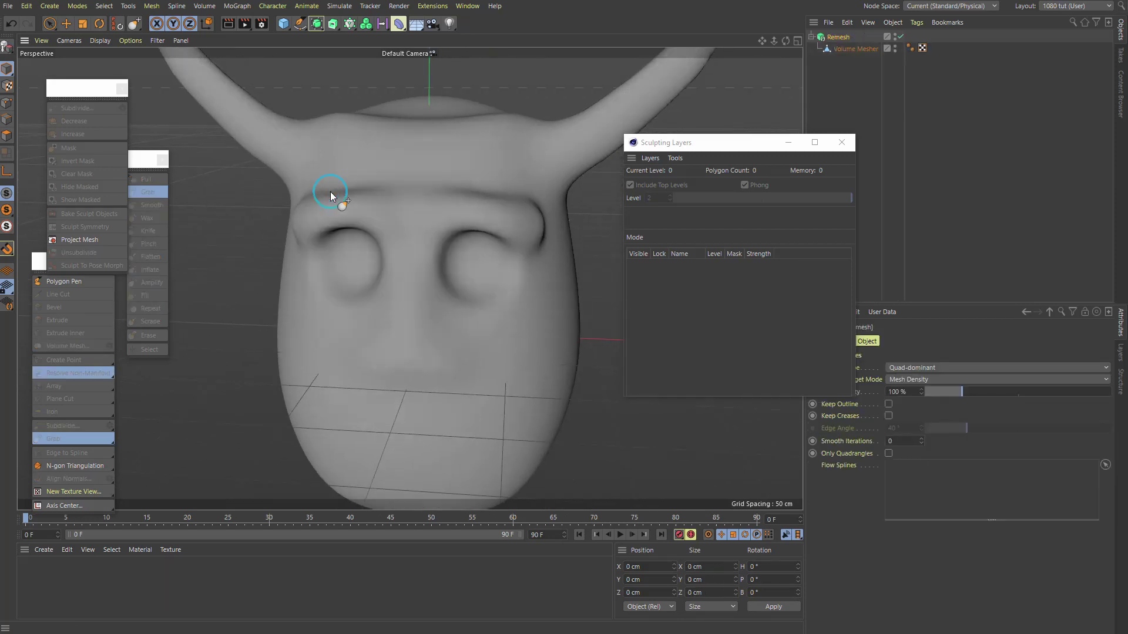
pyautogui.press('n')
pyautogui.press('b')
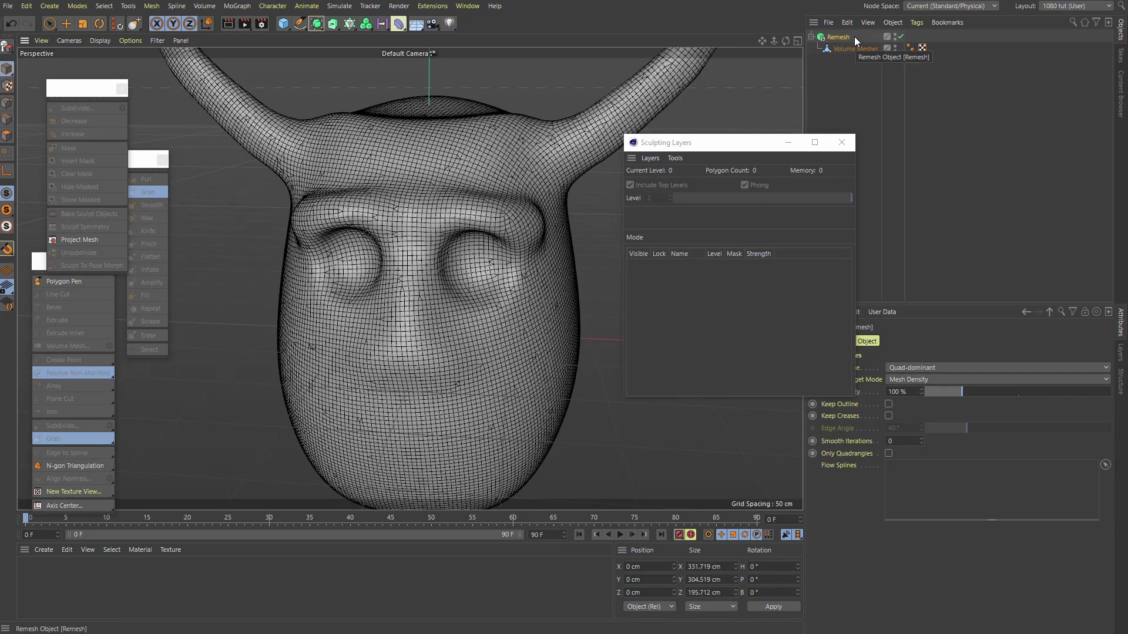
# Toggle the Remesh generator off and on to compare the topology, and close the Sculpting Layers window.
pyautogui.click(840, 36)
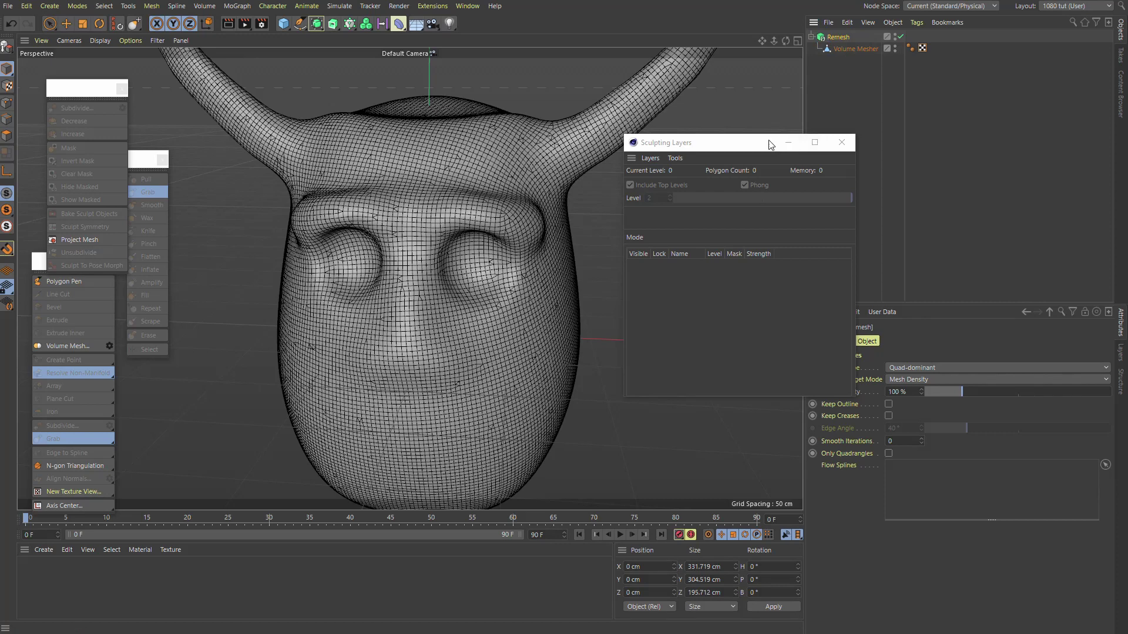
pyautogui.moveTo(771, 145); pyautogui.dragTo(559, 254)
pyautogui.click(898, 36)
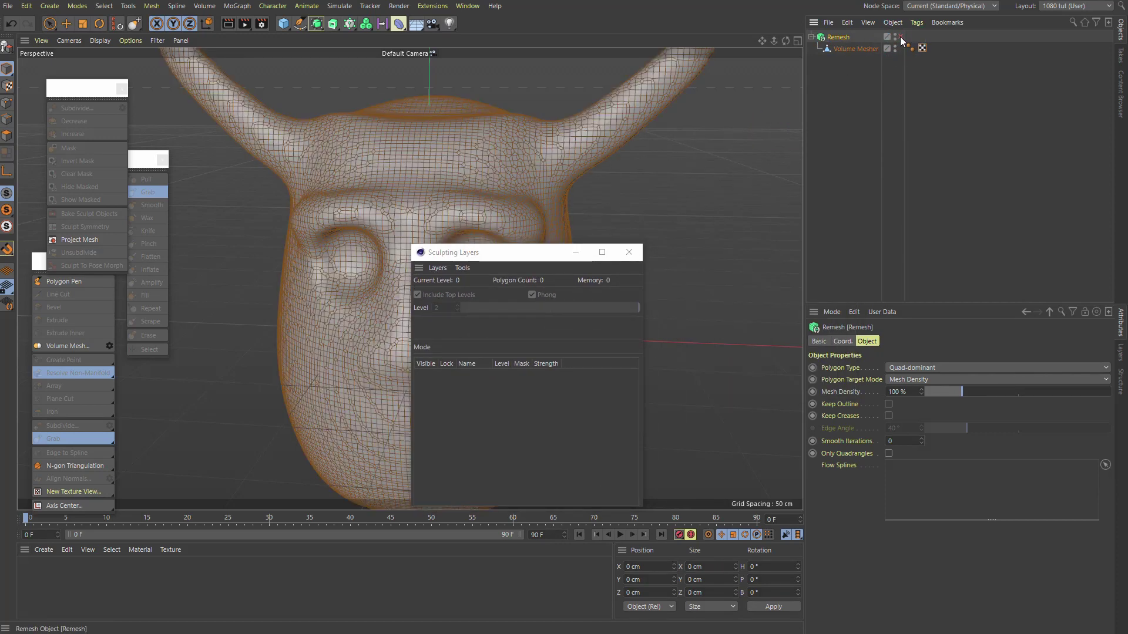
pyautogui.click(898, 36)
pyautogui.click(631, 250)
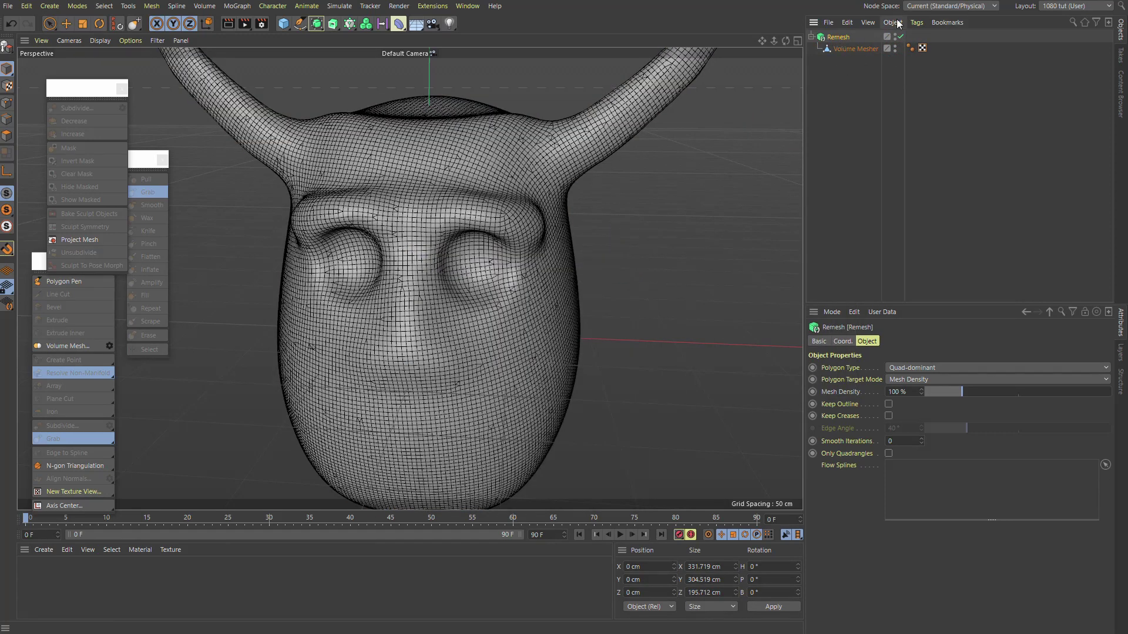
# Try a Remesh mesh density of 24%, set it to 82% with Mesh Density as target mode, and enable Keep Outline.
pyautogui.click(934, 392)
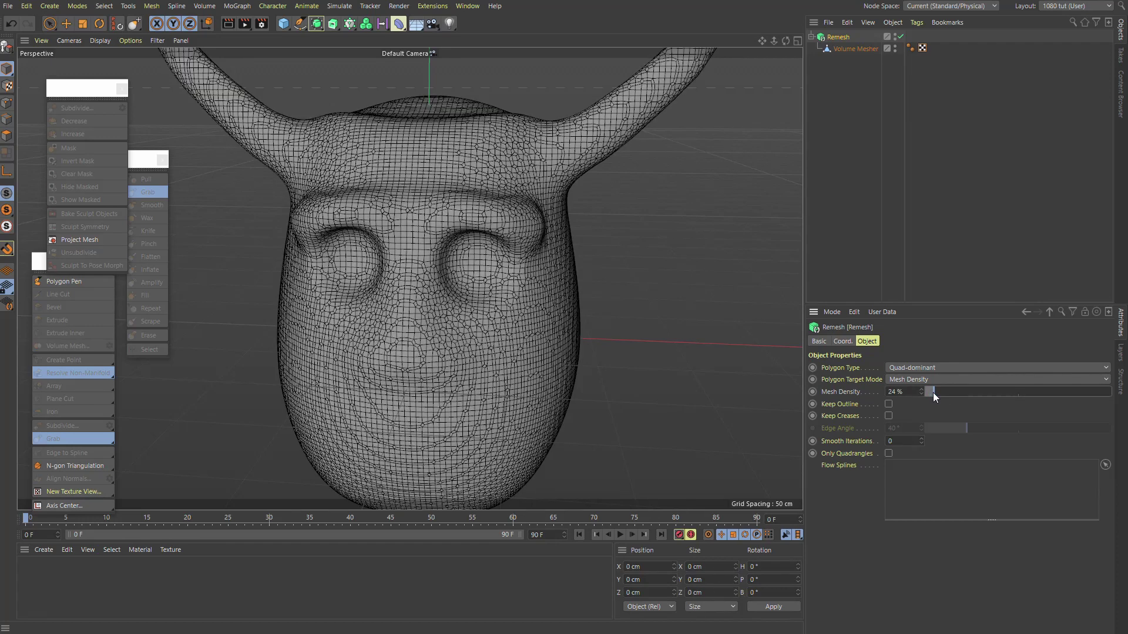
pyautogui.click(1017, 396)
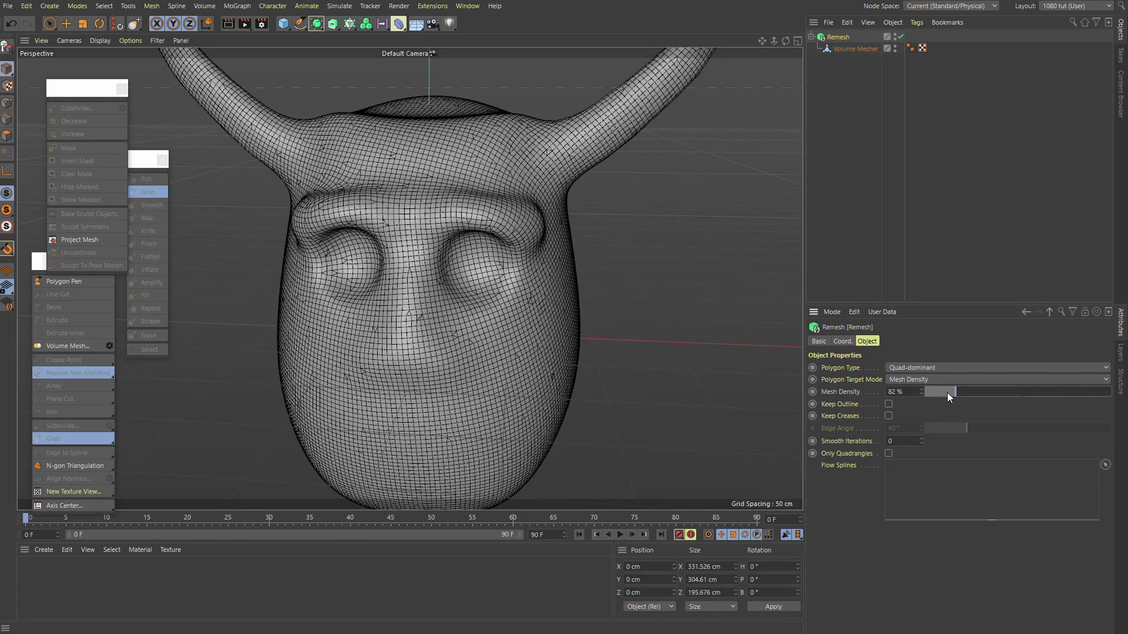
pyautogui.click(937, 377)
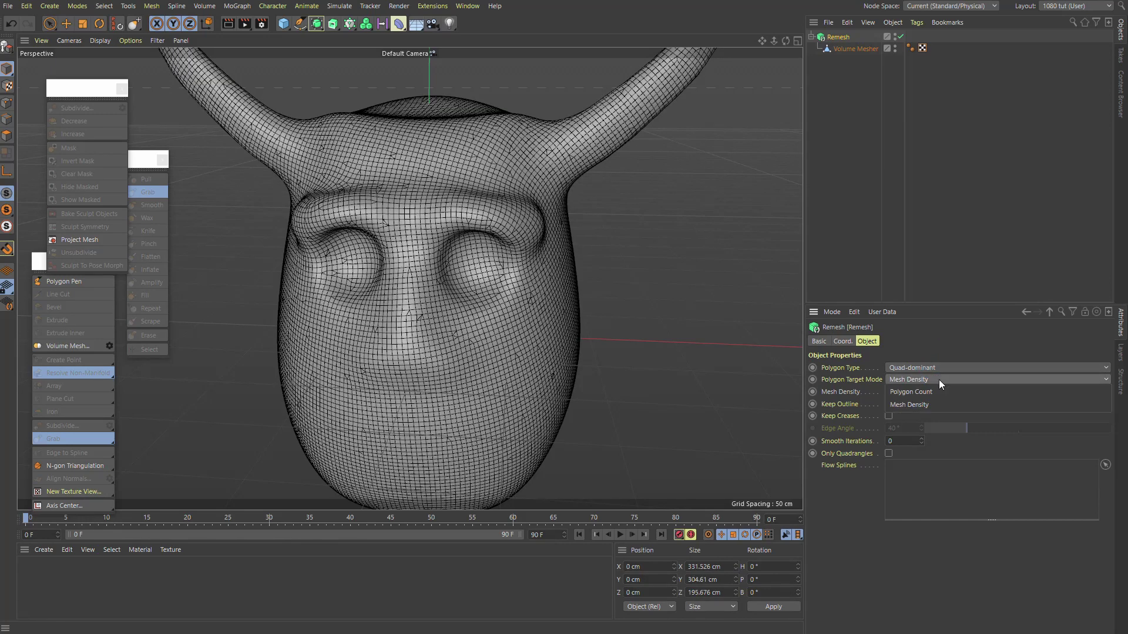
pyautogui.click(939, 379)
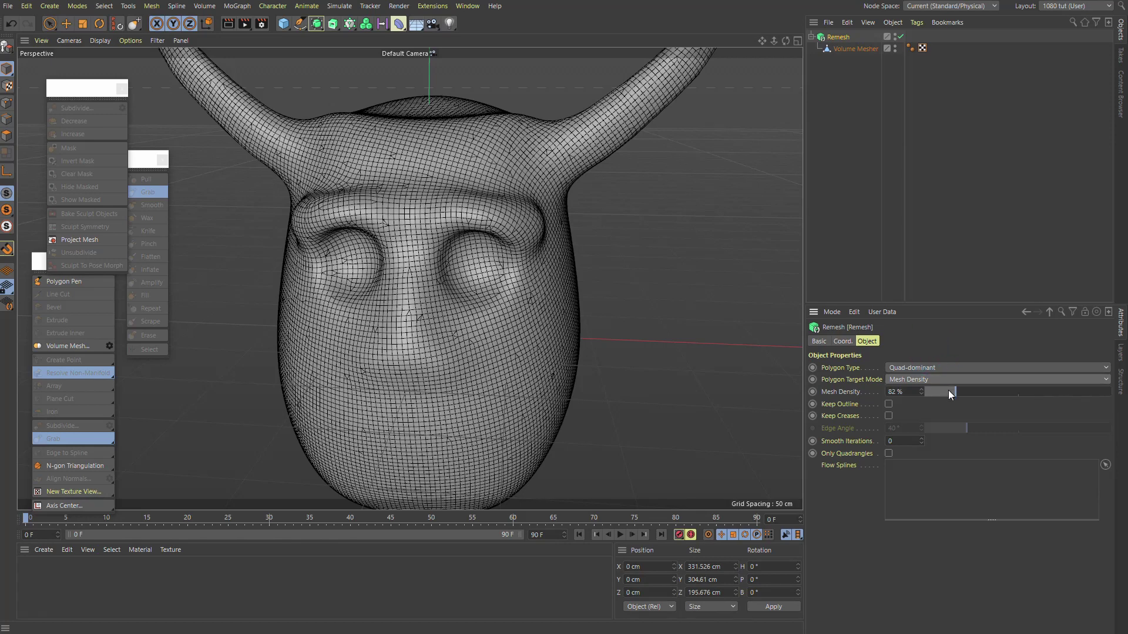
pyautogui.click(889, 404)
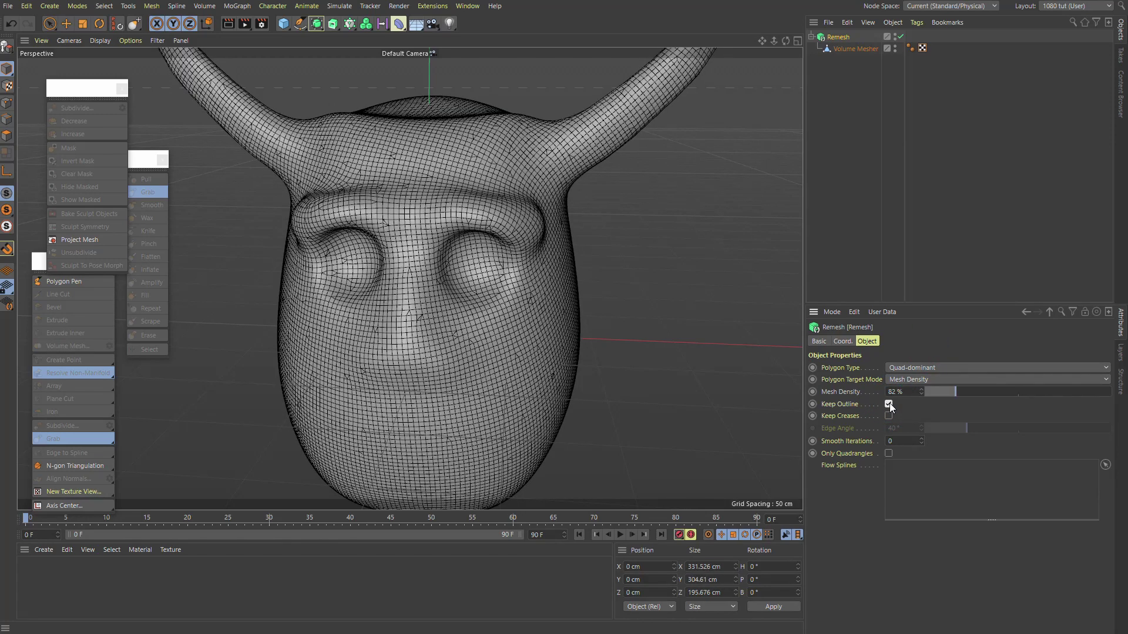
# Convert the Remesh generator to an editable polygon object and display it shaded without mesh lines.
pyautogui.press('c')
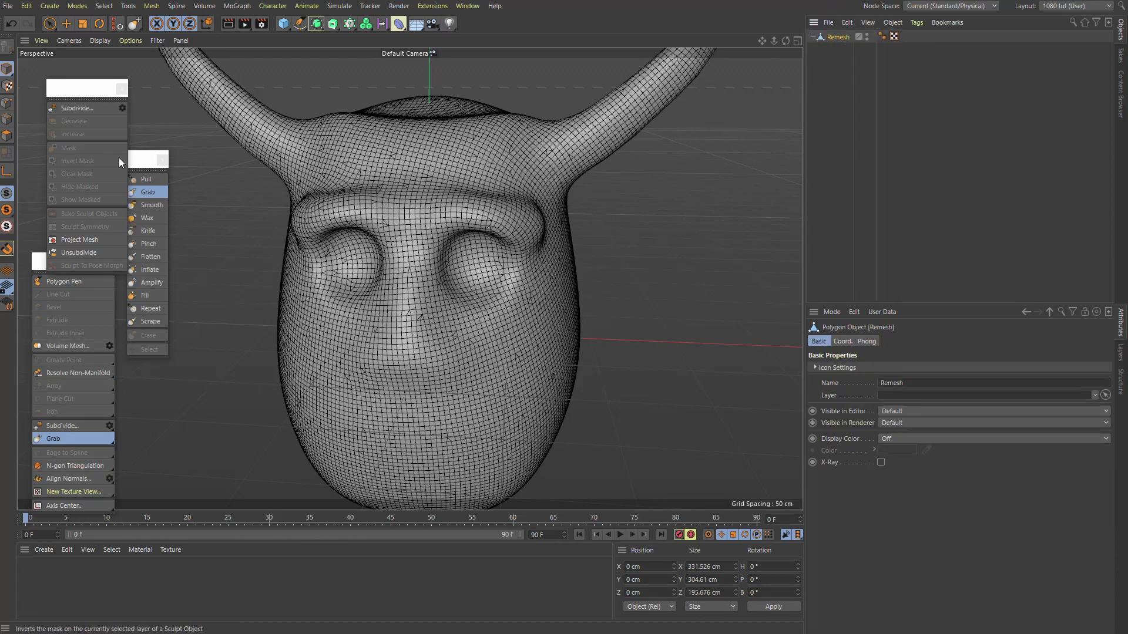
pyautogui.press('n')
pyautogui.press('a')
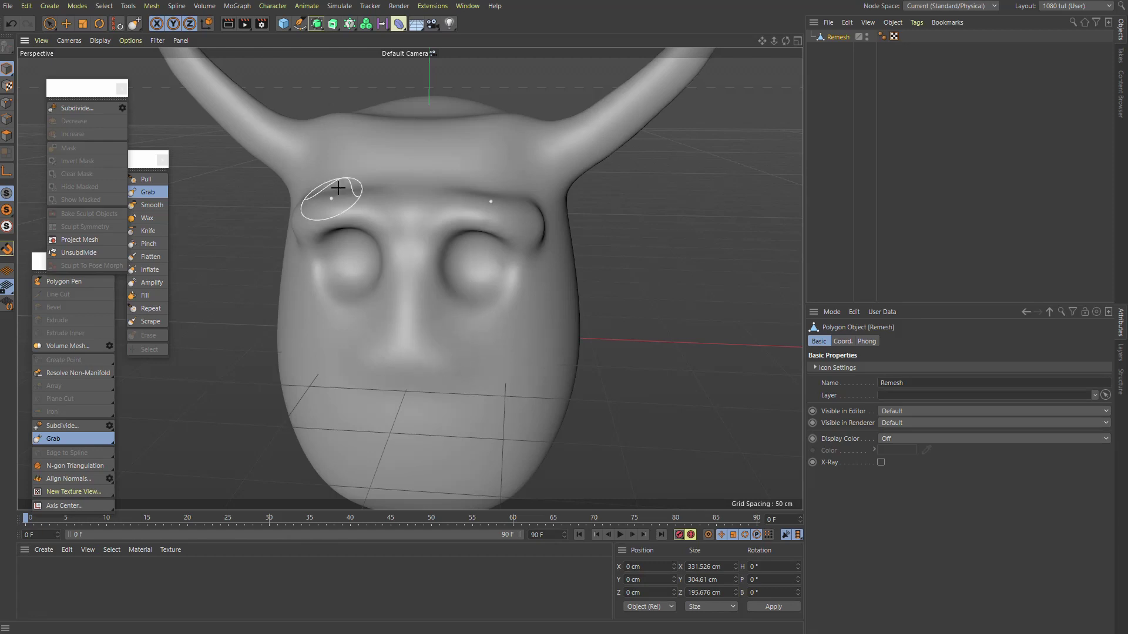
pyautogui.moveTo(407, 237)
pyautogui.keyDown('alt'); pyautogui.mouseDown()
pyautogui.moveTo(501, 232)
pyautogui.moveTo(379, 230)
pyautogui.moveTo(446, 234)
pyautogui.mouseUp(); pyautogui.keyUp('alt')
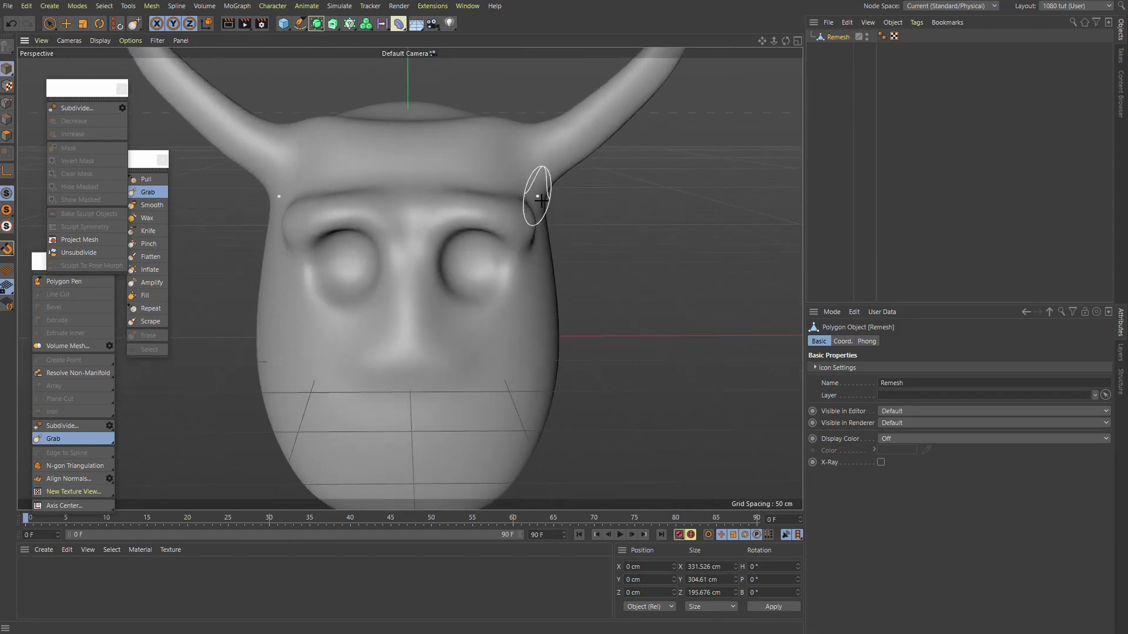
# Subdivide the remeshed head for sculpting three times, up to level 3, and inspect the smooth brow and eye surfaces.
pyautogui.click(92, 108)
pyautogui.click(92, 107)
pyautogui.click(91, 107)
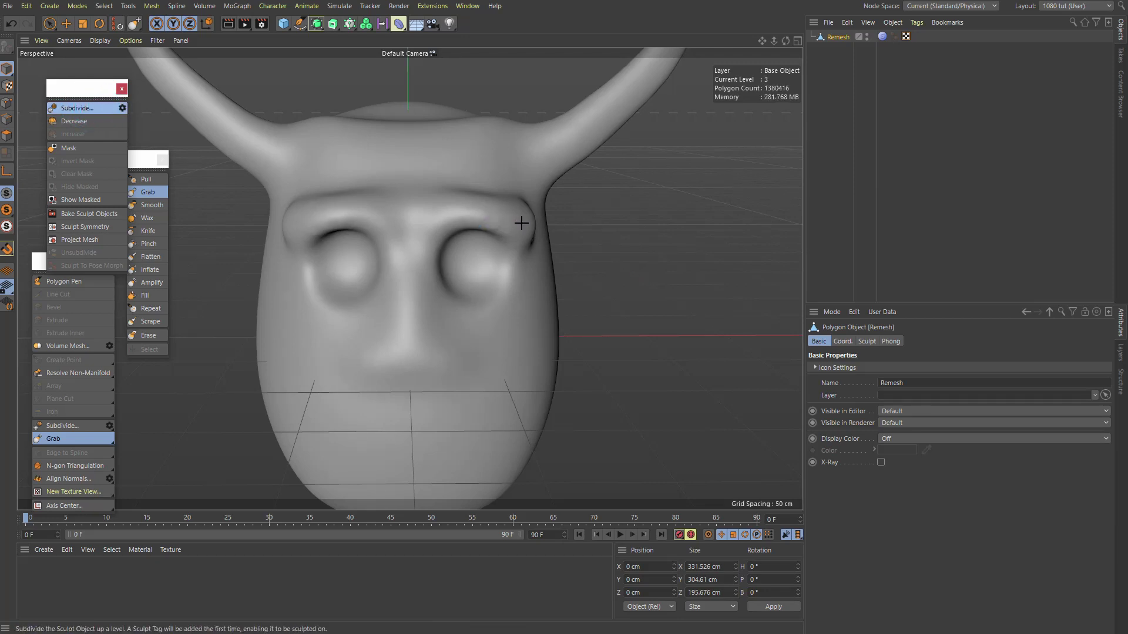
pyautogui.moveTo(488, 221)
pyautogui.keyDown('alt'); pyautogui.mouseDown()
pyautogui.moveTo(501, 234)
pyautogui.moveTo(407, 206)
pyautogui.mouseUp(); pyautogui.keyUp('alt')
pyautogui.keyDown('alt'); pyautogui.moveTo(408, 207); pyautogui.dragTo(471, 211, button='right'); pyautogui.keyUp('alt')
pyautogui.keyDown('alt'); pyautogui.moveTo(469, 209); pyautogui.dragTo(537, 230); pyautogui.keyUp('alt')
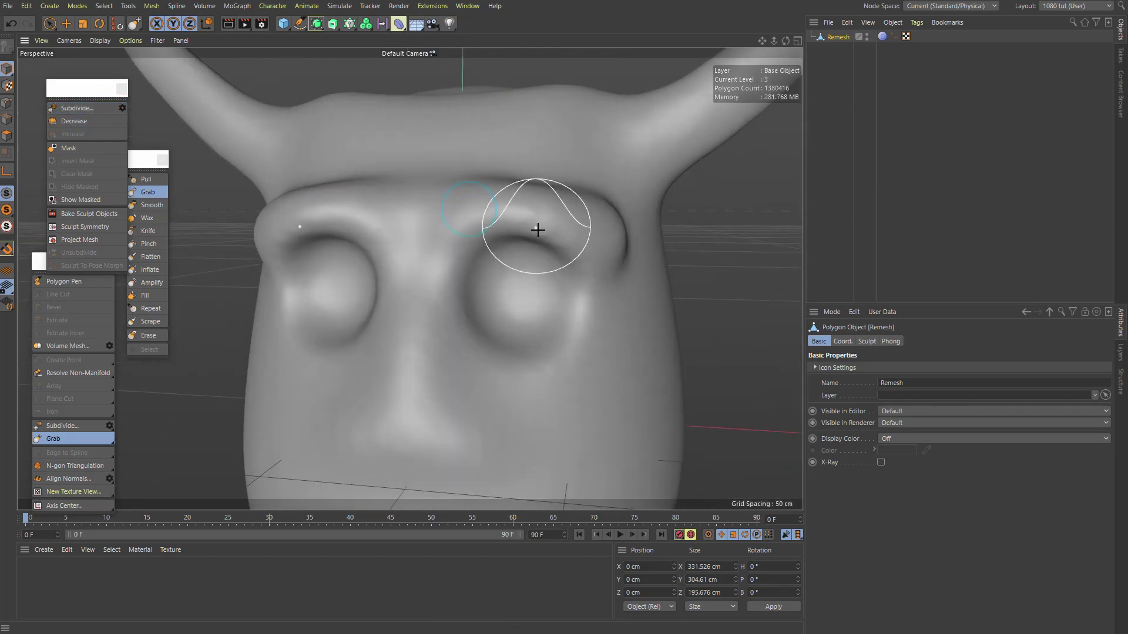
# Lower the head's sculpt level to 1 and pull out a wide bulge across the base of the nose.
pyautogui.doubleClick(882, 36)
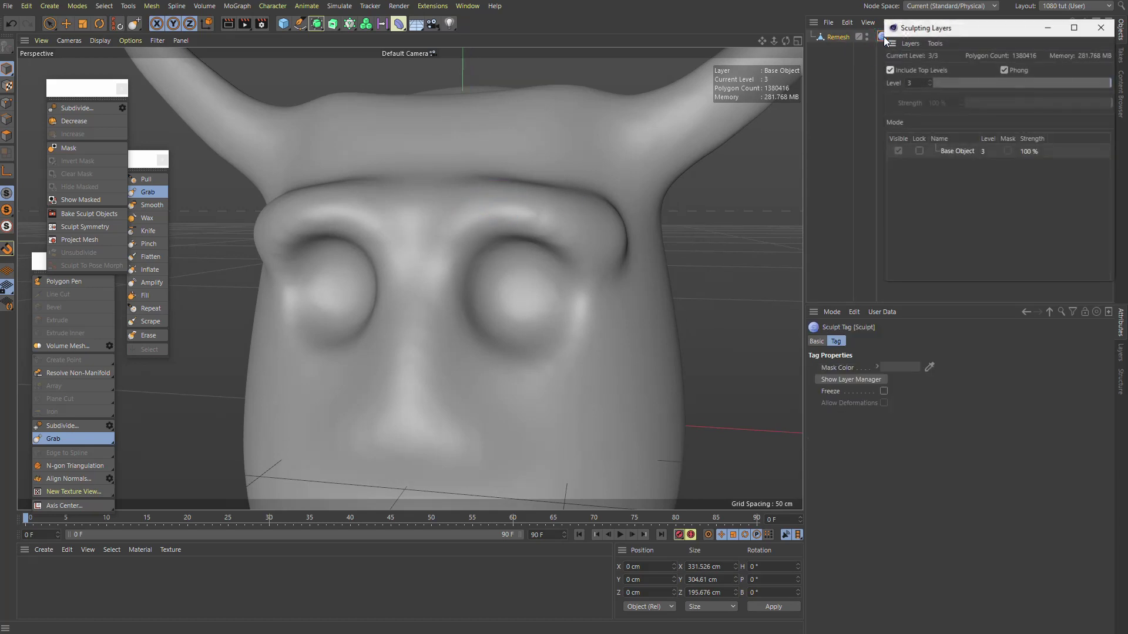
pyautogui.click(975, 83)
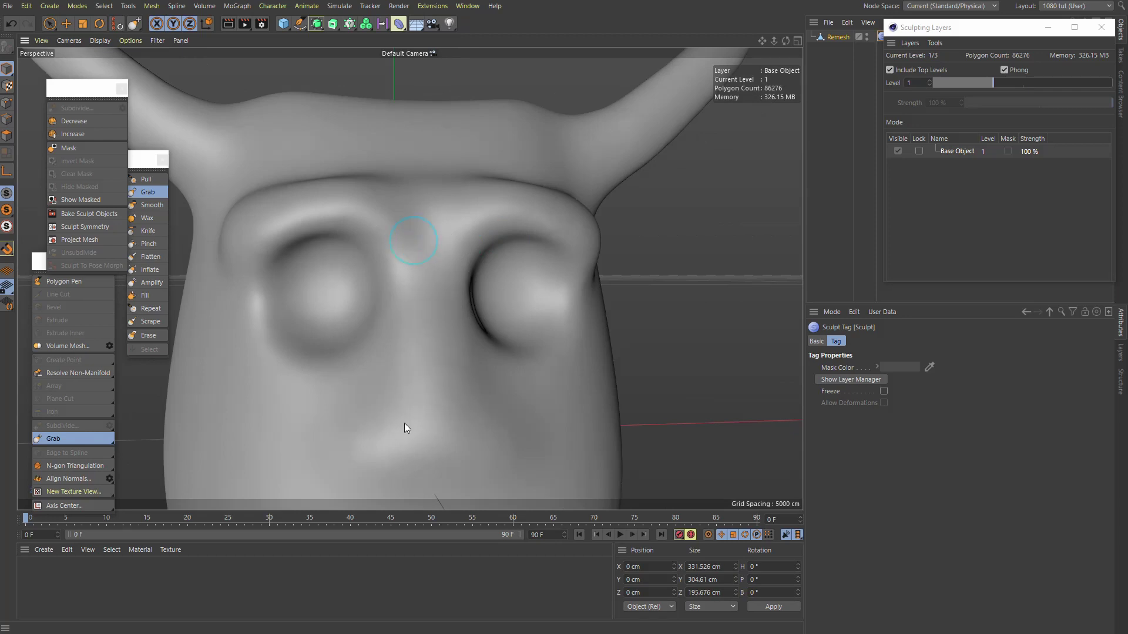
pyautogui.keyDown('alt'); pyautogui.moveTo(433, 382); pyautogui.dragTo(433, 265, button='middle'); pyautogui.keyUp('alt')
pyautogui.moveTo(398, 292)
pyautogui.keyDown('alt'); pyautogui.mouseDown()
pyautogui.moveTo(392, 324)
pyautogui.moveTo(500, 321)
pyautogui.mouseUp(); pyautogui.keyUp('alt')
pyautogui.hotkey('ctrl', 'z')
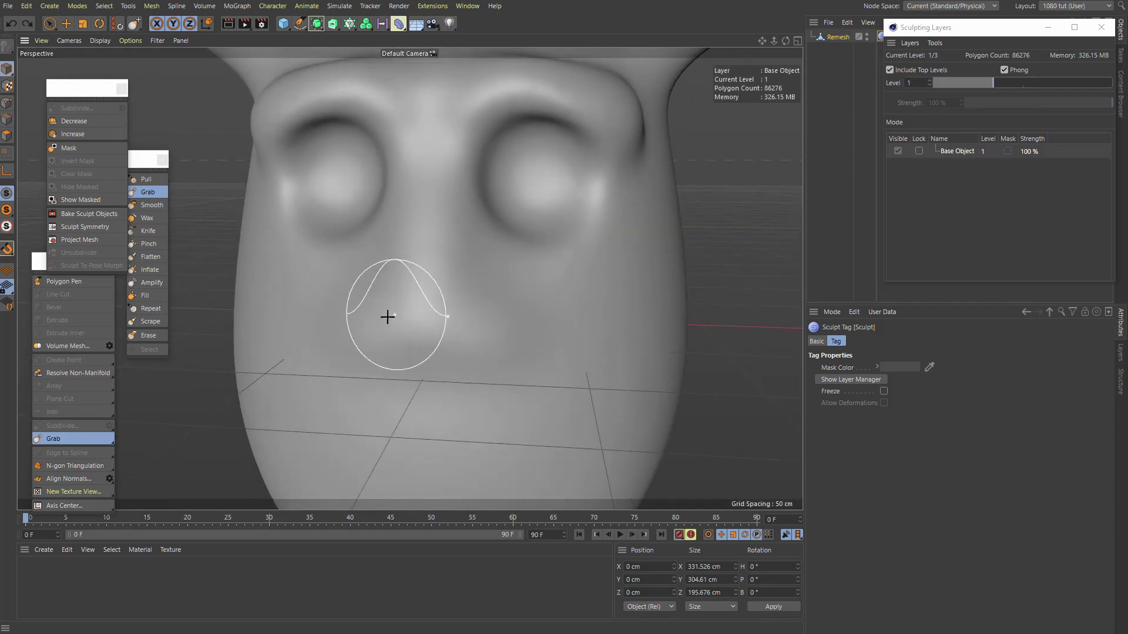
pyautogui.click(144, 179)
pyautogui.moveTo(425, 336)
pyautogui.mouseDown()
pyautogui.moveTo(511, 326)
pyautogui.moveTo(391, 301)
pyautogui.mouseUp()
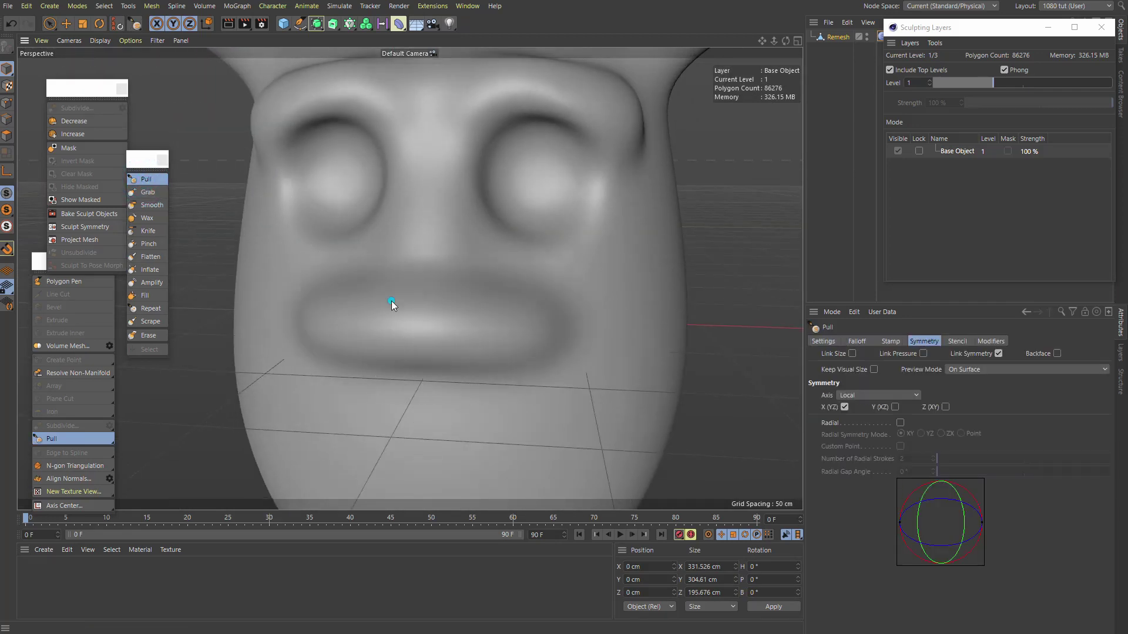
# Raise a series of ring-shaped ridges around the horns with the symmetric Pull brush.
pyautogui.keyDown('alt'); pyautogui.moveTo(458, 252); pyautogui.dragTo(411, 268, button='right'); pyautogui.keyUp('alt')
pyautogui.moveTo(516, 205)
pyautogui.keyDown('alt'); pyautogui.mouseDown(button='middle')
pyautogui.moveTo(441, 339)
pyautogui.moveTo(397, 372)
pyautogui.mouseUp(button='middle'); pyautogui.keyUp('alt')
pyautogui.keyDown('alt'); pyautogui.moveTo(532, 238); pyautogui.dragTo(578, 225, button='right'); pyautogui.keyUp('alt')
pyautogui.moveTo(503, 238)
pyautogui.keyDown('alt'); pyautogui.mouseDown()
pyautogui.moveTo(514, 246)
pyautogui.moveTo(510, 237)
pyautogui.mouseUp(); pyautogui.keyUp('alt')
pyautogui.keyDown('alt'); pyautogui.moveTo(464, 241); pyautogui.dragTo(508, 235, button='right'); pyautogui.keyUp('alt')
pyautogui.moveTo(473, 256)
pyautogui.mouseDown(button='middle')
pyautogui.moveTo(446, 255)
pyautogui.moveTo(443, 242)
pyautogui.mouseUp(button='middle')
pyautogui.moveTo(443, 242)
pyautogui.mouseDown()
pyautogui.moveTo(471, 287)
pyautogui.moveTo(442, 235)
pyautogui.mouseUp()
pyautogui.moveTo(487, 199); pyautogui.dragTo(537, 247)
pyautogui.moveTo(561, 155); pyautogui.dragTo(612, 196)
pyautogui.keyDown('alt'); pyautogui.moveTo(605, 168); pyautogui.dragTo(577, 250, button='middle'); pyautogui.keyUp('alt')
pyautogui.moveTo(578, 186); pyautogui.dragTo(639, 209)
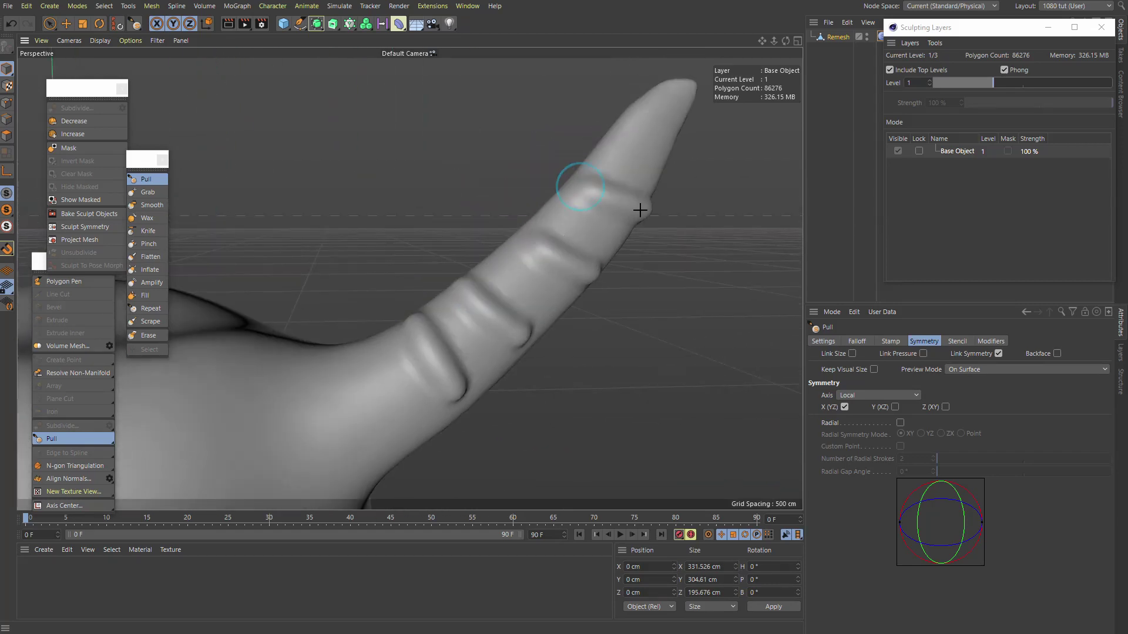
# Pull a mirrored curling ornament out of the forehead above the brow.
pyautogui.keyDown('alt'); pyautogui.moveTo(566, 249); pyautogui.dragTo(463, 327, button='right'); pyautogui.keyUp('alt')
pyautogui.keyDown('alt'); pyautogui.moveTo(463, 327); pyautogui.dragTo(631, 250, button='middle'); pyautogui.keyUp('alt')
pyautogui.keyDown('alt'); pyautogui.moveTo(450, 352); pyautogui.dragTo(424, 356); pyautogui.keyUp('alt')
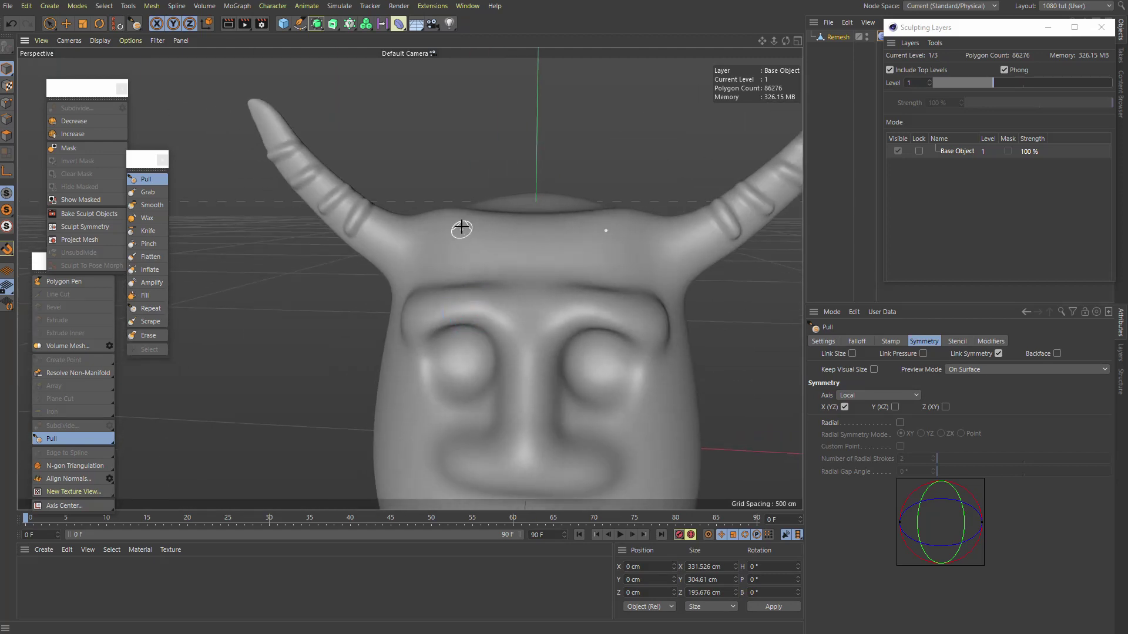
pyautogui.moveTo(446, 273)
pyautogui.mouseDown()
pyautogui.moveTo(497, 272)
pyautogui.moveTo(511, 247)
pyautogui.mouseUp()
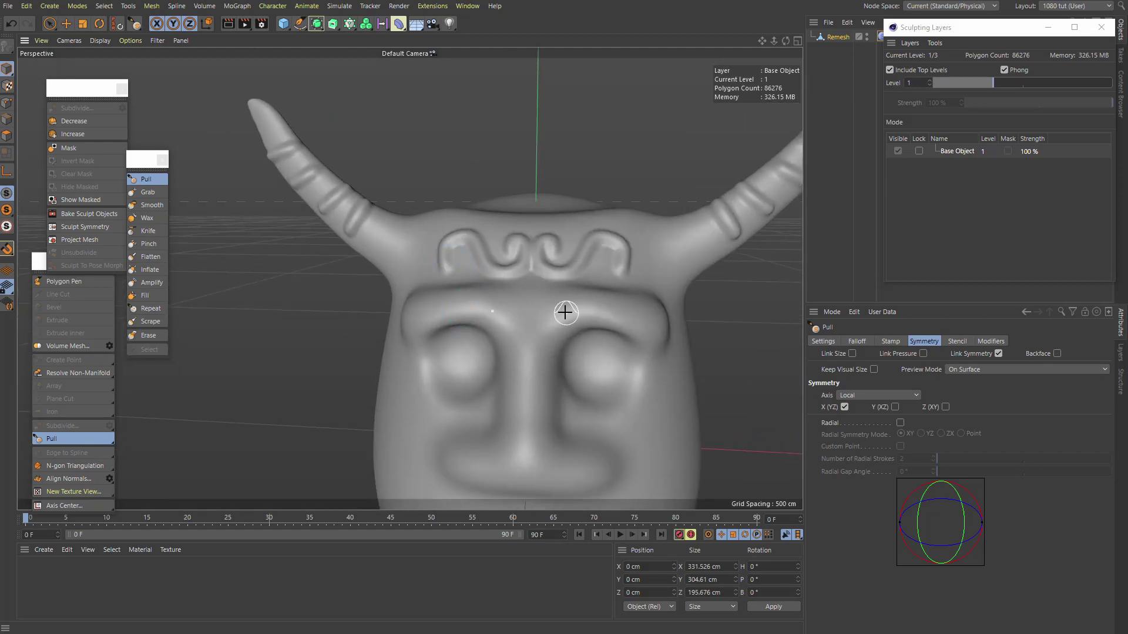
# Pull a wavy raised stroke along the horns, running between the ring ridges up to the tips.
pyautogui.keyDown('alt'); pyautogui.moveTo(564, 309); pyautogui.dragTo(534, 259, button='right'); pyautogui.keyUp('alt')
pyautogui.keyDown('alt'); pyautogui.moveTo(544, 299); pyautogui.dragTo(508, 169, button='middle'); pyautogui.keyUp('alt')
pyautogui.keyDown('alt'); pyautogui.moveTo(473, 227); pyautogui.dragTo(481, 285); pyautogui.keyUp('alt')
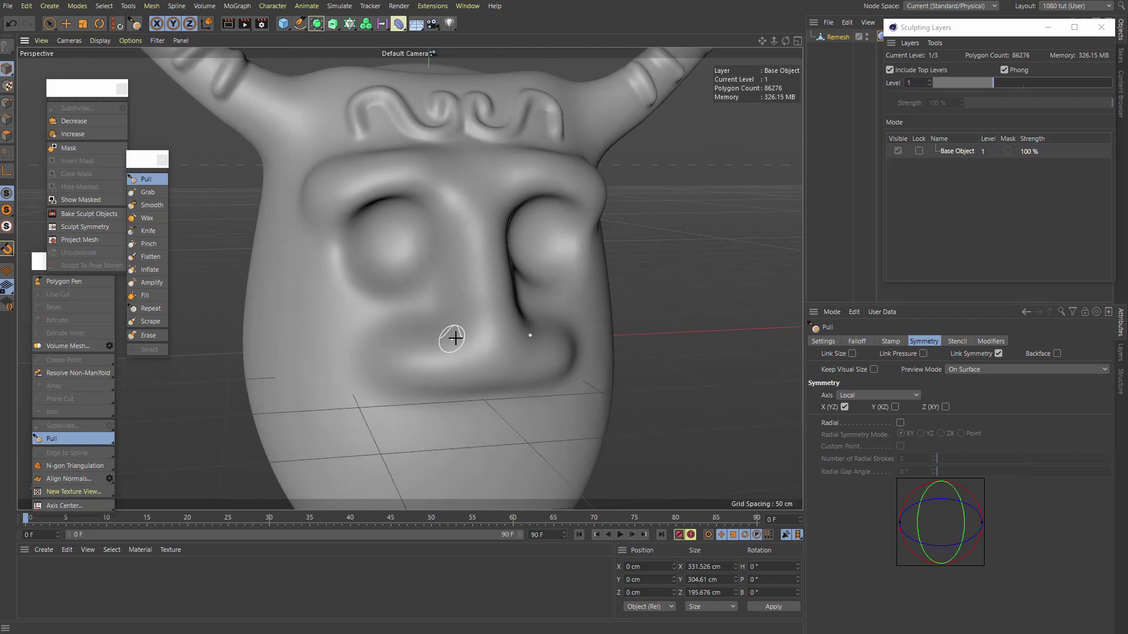
pyautogui.moveTo(468, 328)
pyautogui.keyDown('alt'); pyautogui.mouseDown()
pyautogui.moveTo(483, 264)
pyautogui.moveTo(428, 287)
pyautogui.mouseUp(); pyautogui.keyUp('alt')
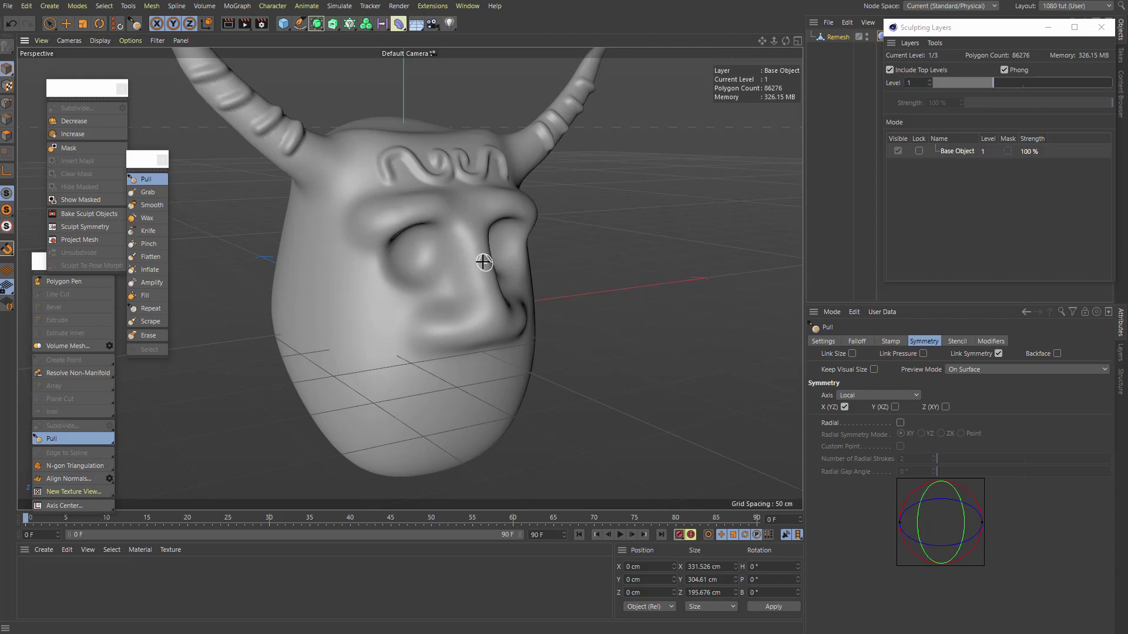
pyautogui.keyDown('alt'); pyautogui.moveTo(453, 178); pyautogui.dragTo(363, 178); pyautogui.keyUp('alt')
pyautogui.keyDown('alt'); pyautogui.moveTo(362, 179); pyautogui.dragTo(483, 177, button='right'); pyautogui.keyUp('alt')
pyautogui.keyDown('alt'); pyautogui.moveTo(482, 176); pyautogui.dragTo(474, 285, button='middle'); pyautogui.keyUp('alt')
pyautogui.keyDown('alt'); pyautogui.moveTo(552, 276); pyautogui.dragTo(646, 274, button='right'); pyautogui.keyUp('alt')
pyautogui.keyDown('alt'); pyautogui.moveTo(647, 274); pyautogui.dragTo(599, 300, button='middle'); pyautogui.keyUp('alt')
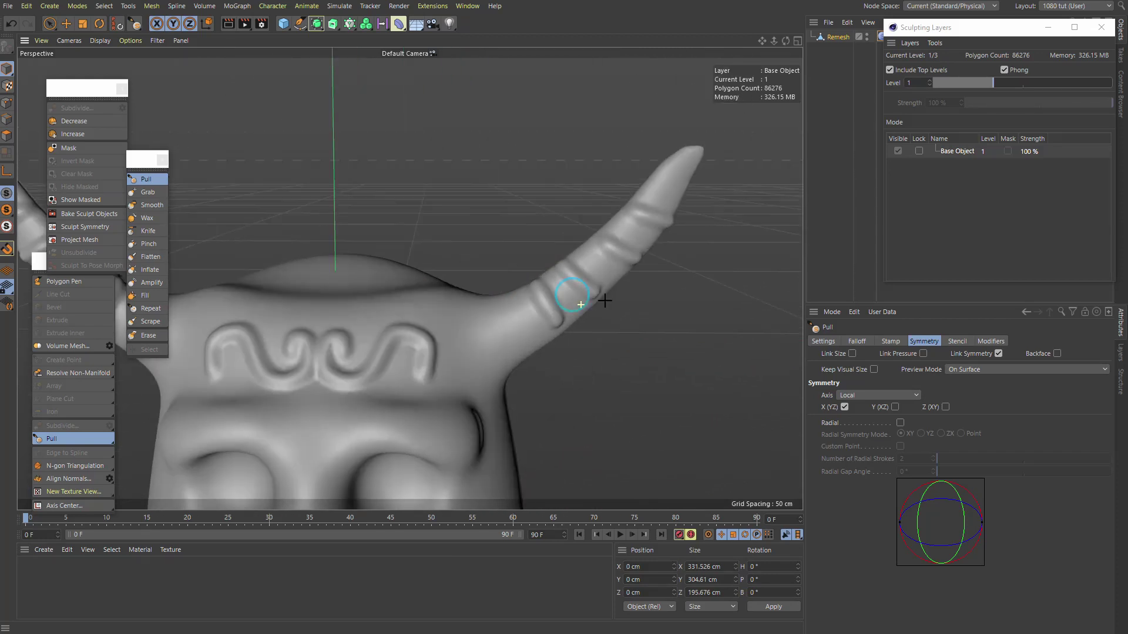
pyautogui.moveTo(524, 299)
pyautogui.mouseDown()
pyautogui.moveTo(532, 323)
pyautogui.moveTo(629, 245)
pyautogui.moveTo(670, 178)
pyautogui.mouseUp()
# Unfreeze the Remesh object's sculpt tag and activate the Pull brush.
pyautogui.scroll(-5, 423, 231)
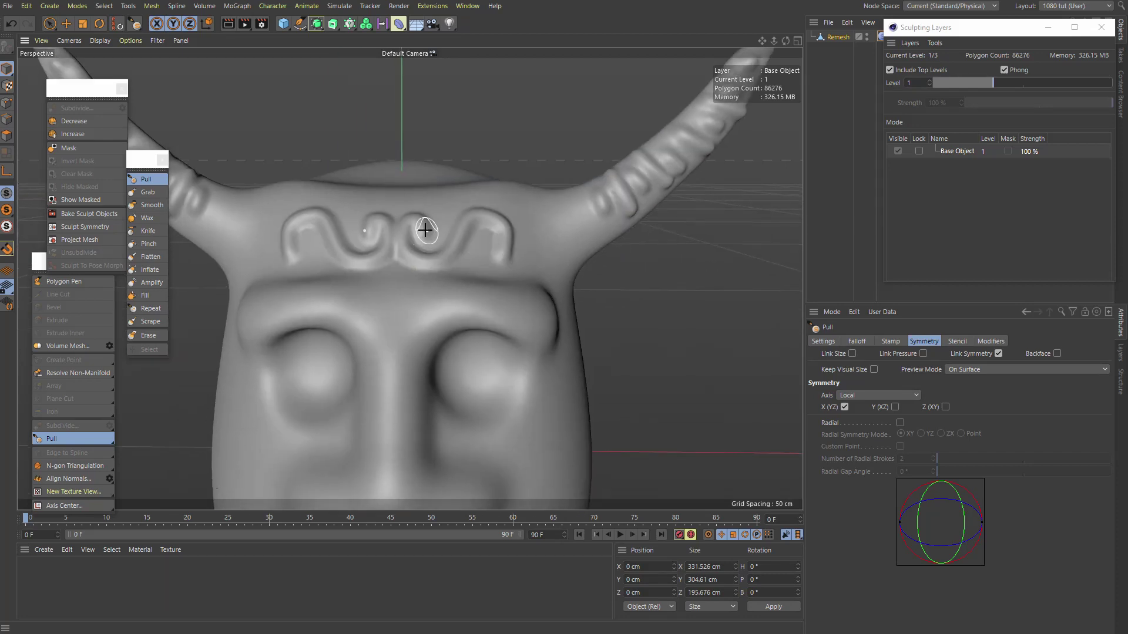
pyautogui.scroll(-6, 491, 272)
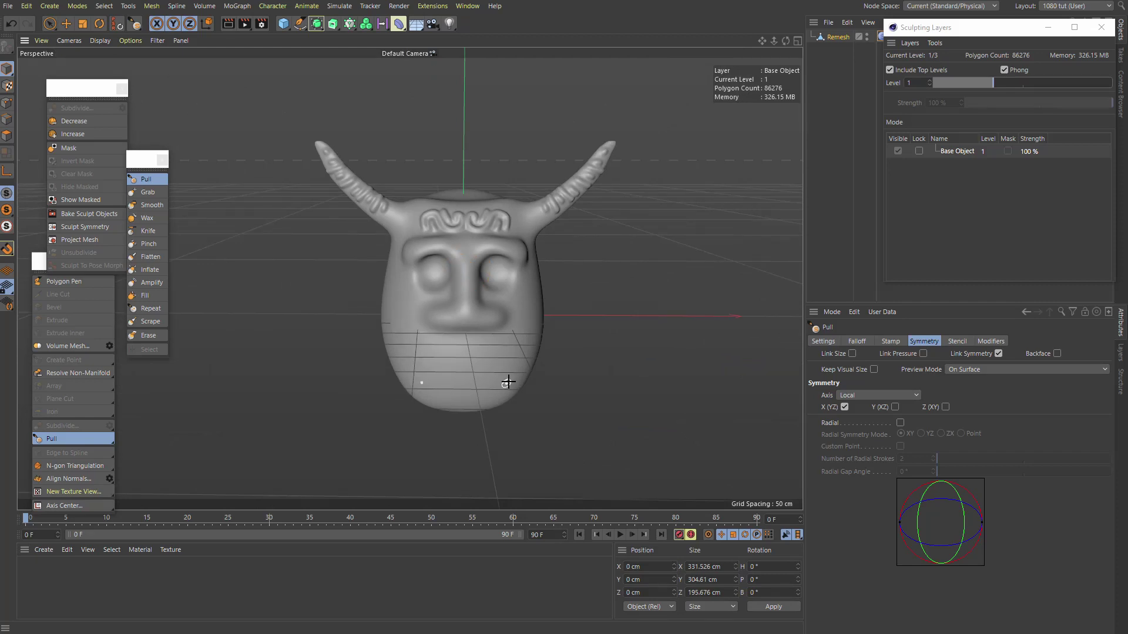
pyautogui.moveTo(499, 296)
pyautogui.keyDown('alt'); pyautogui.mouseDown()
pyautogui.moveTo(398, 297)
pyautogui.moveTo(503, 284)
pyautogui.moveTo(475, 299)
pyautogui.moveTo(640, 290)
pyautogui.moveTo(513, 297)
pyautogui.mouseUp(); pyautogui.keyUp('alt')
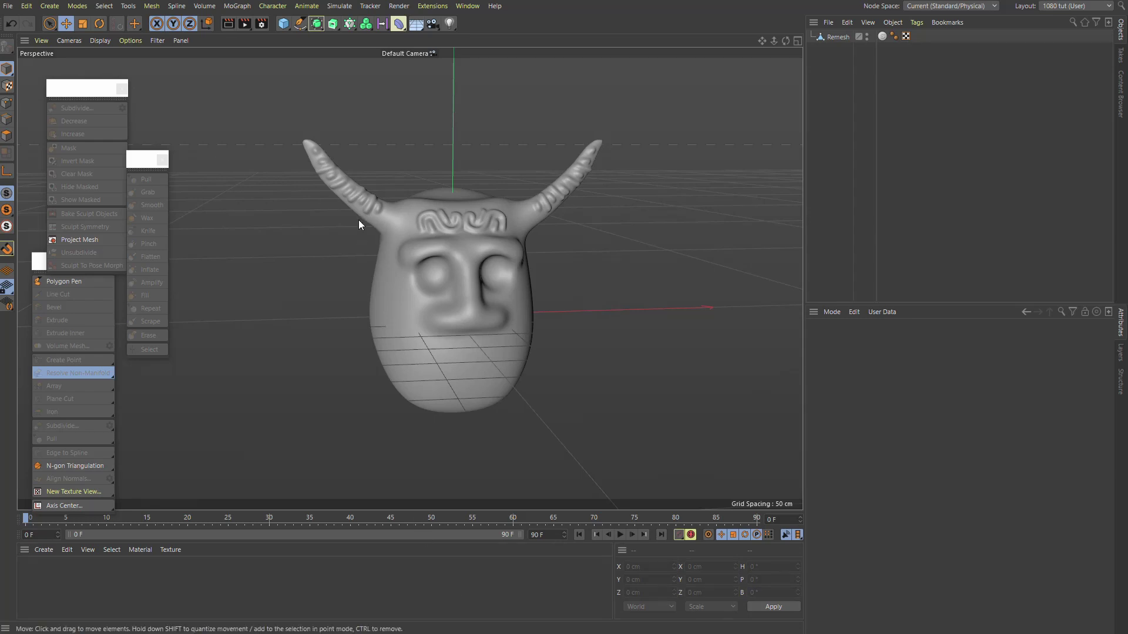
pyautogui.click(834, 36)
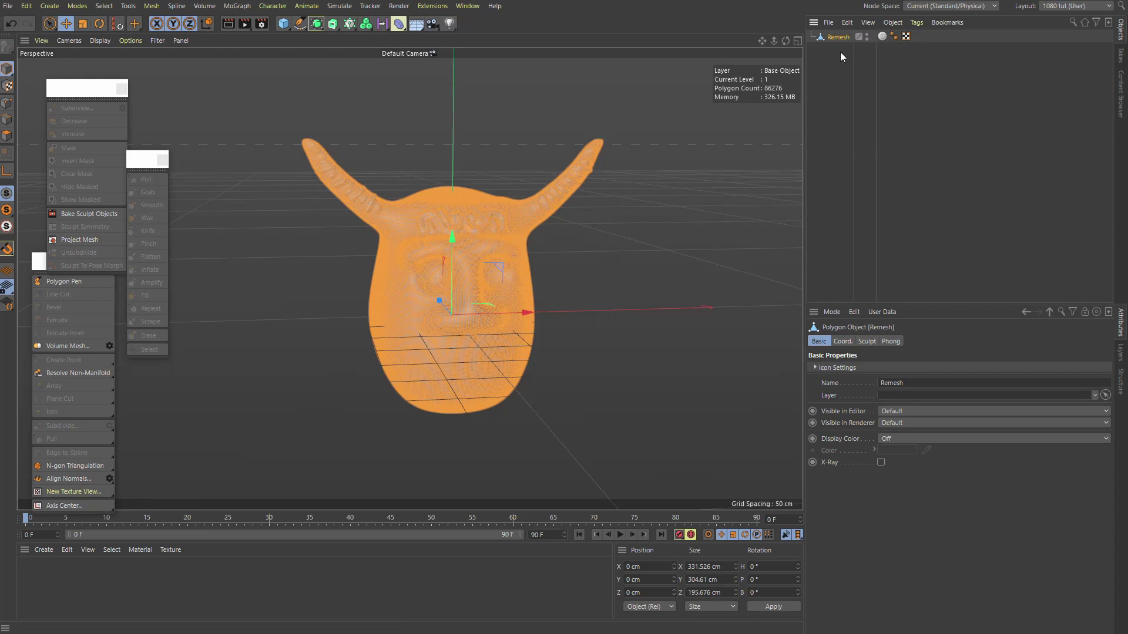
pyautogui.click(881, 37)
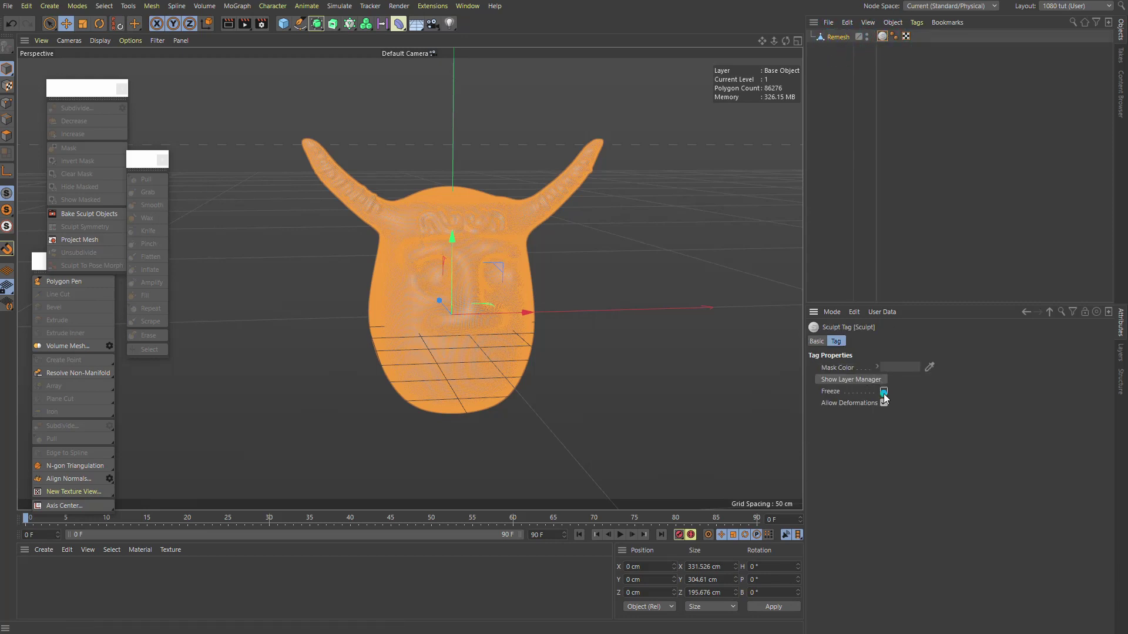
pyautogui.click(884, 391)
pyautogui.click(145, 180)
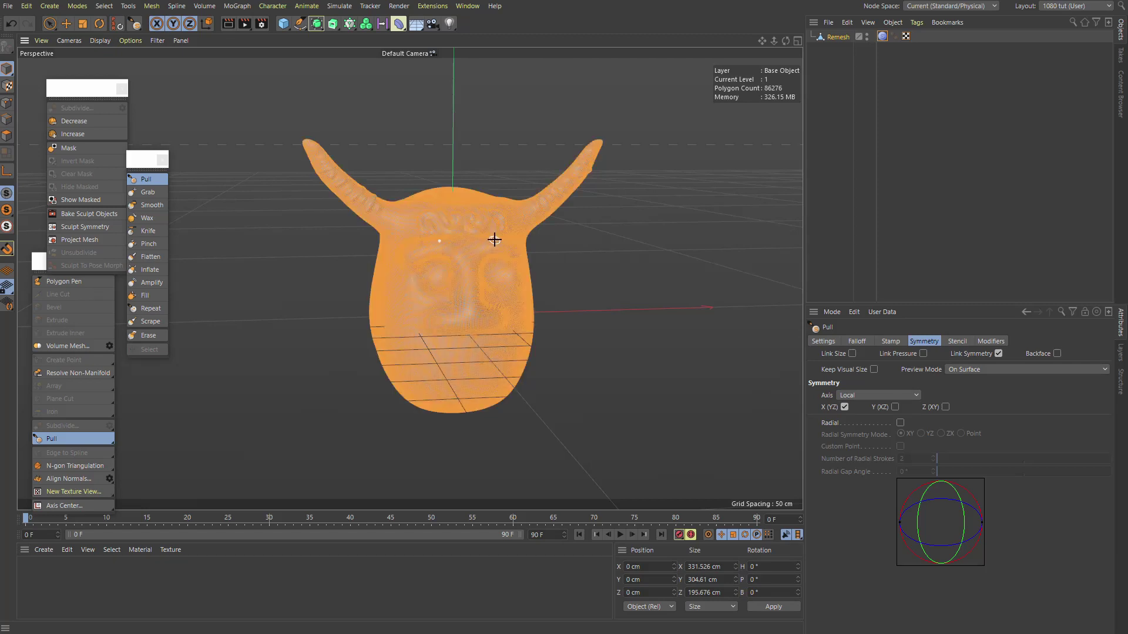
# Activate the Polygon Pen to view the head's dense mesh, and switch back to the Grab brush.
pyautogui.press('m')
pyautogui.press('e')
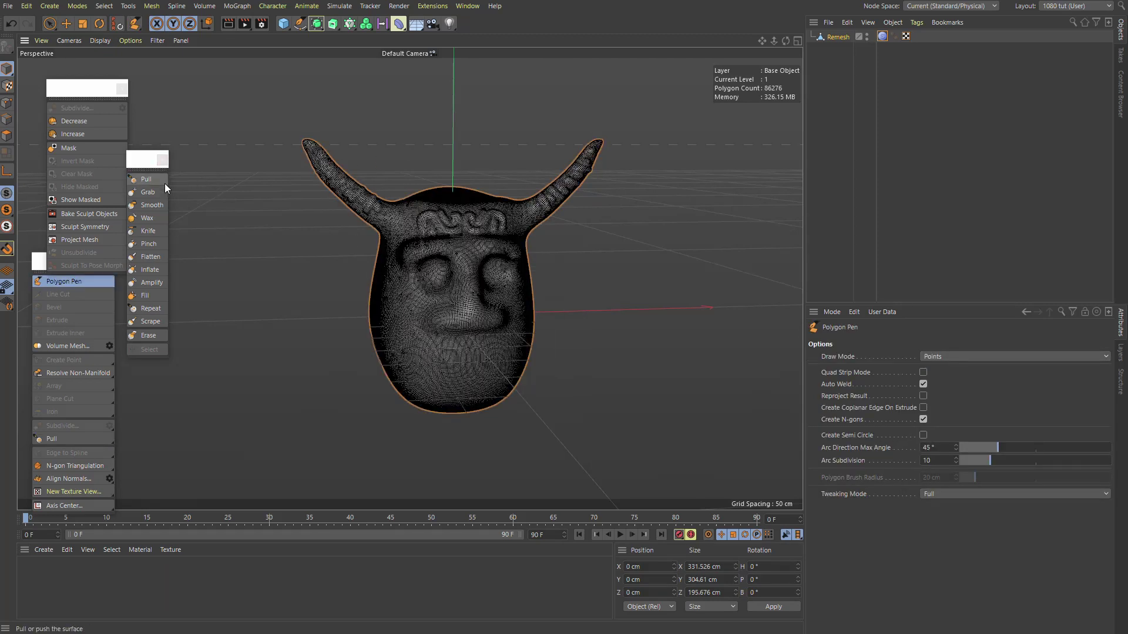
pyautogui.click(148, 192)
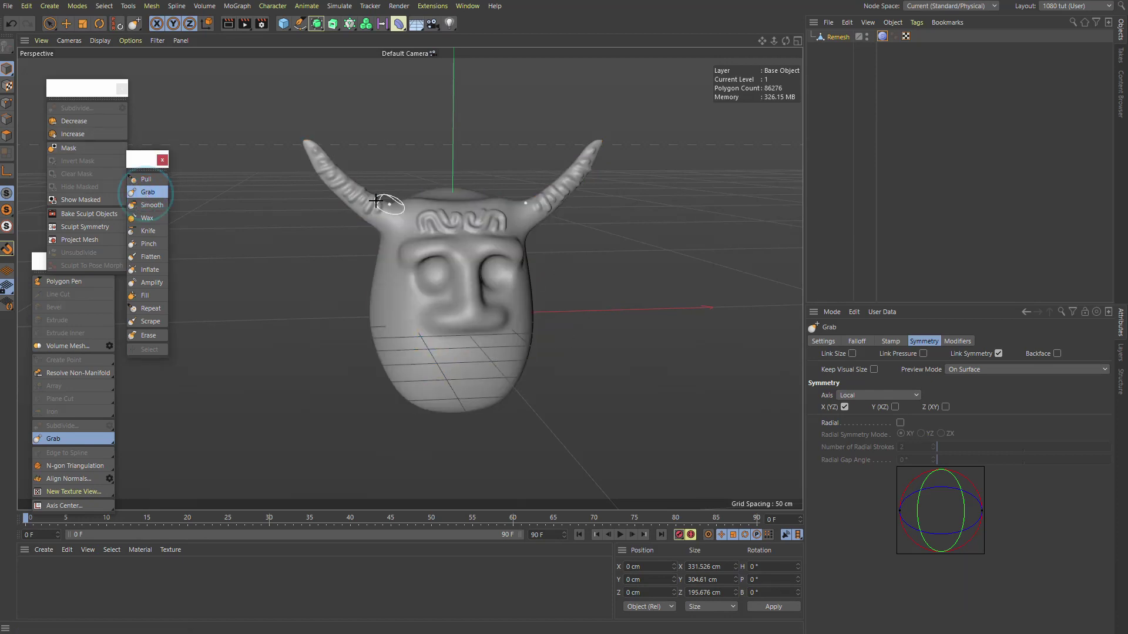
# Freeze the Remesh object's sculpt tag so the sculpted head can be deformed.
pyautogui.click(882, 36)
pyautogui.click(883, 390)
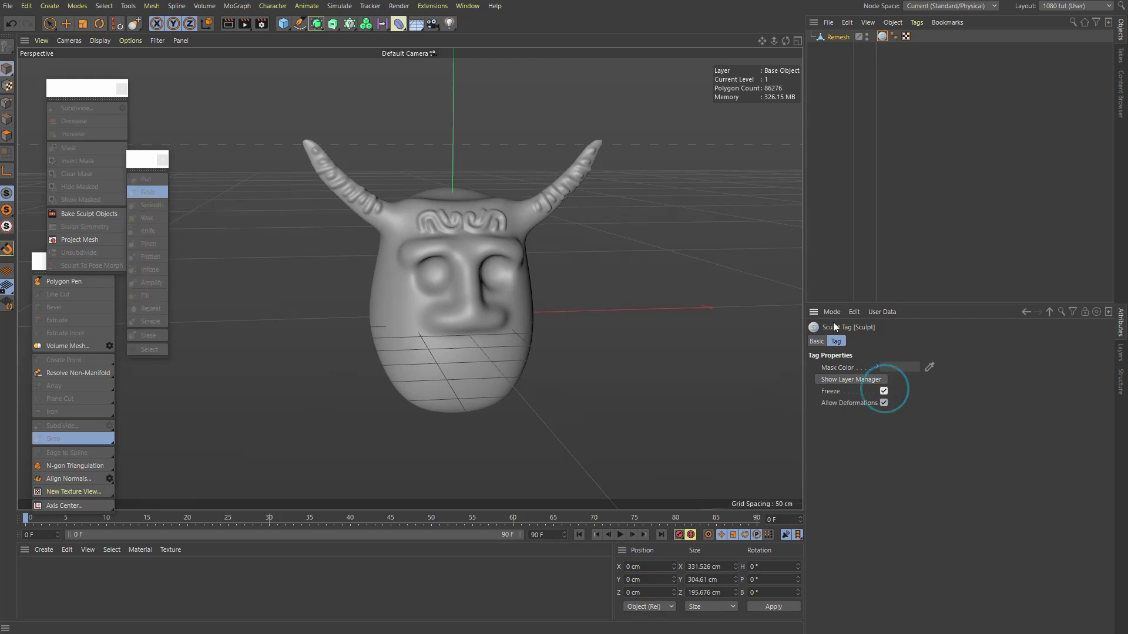
pyautogui.click(831, 88)
# Add a Bend deformer as a child of the Remesh object and view its cage around the head.
pyautogui.click(838, 37)
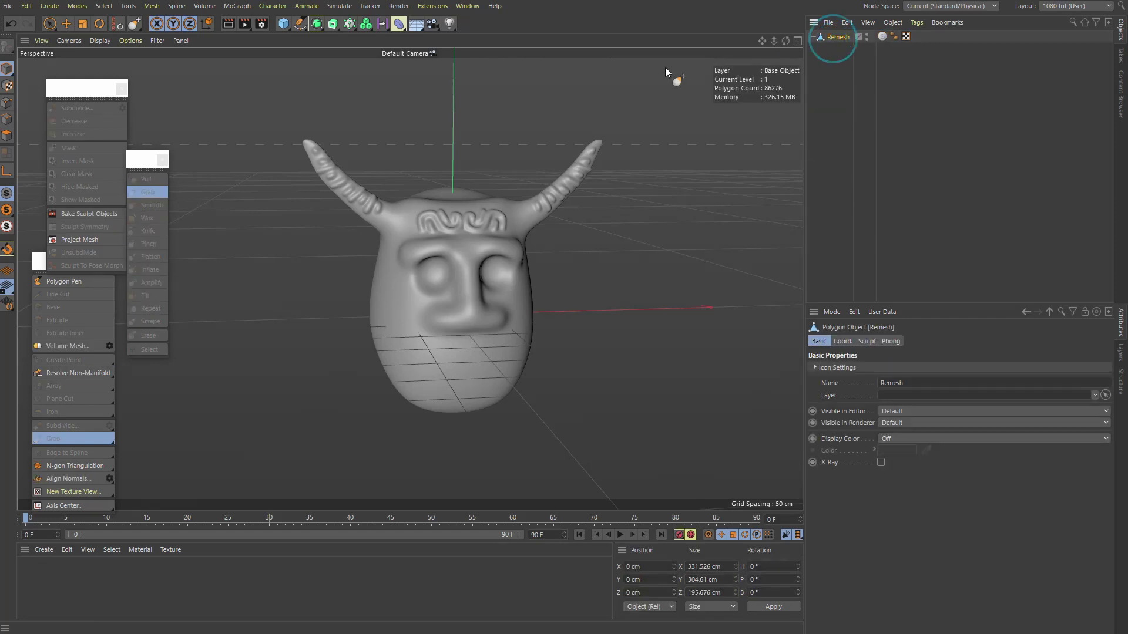
pyautogui.click(398, 23)
pyautogui.keyDown('shift'); pyautogui.click(442, 42); pyautogui.keyUp('shift')
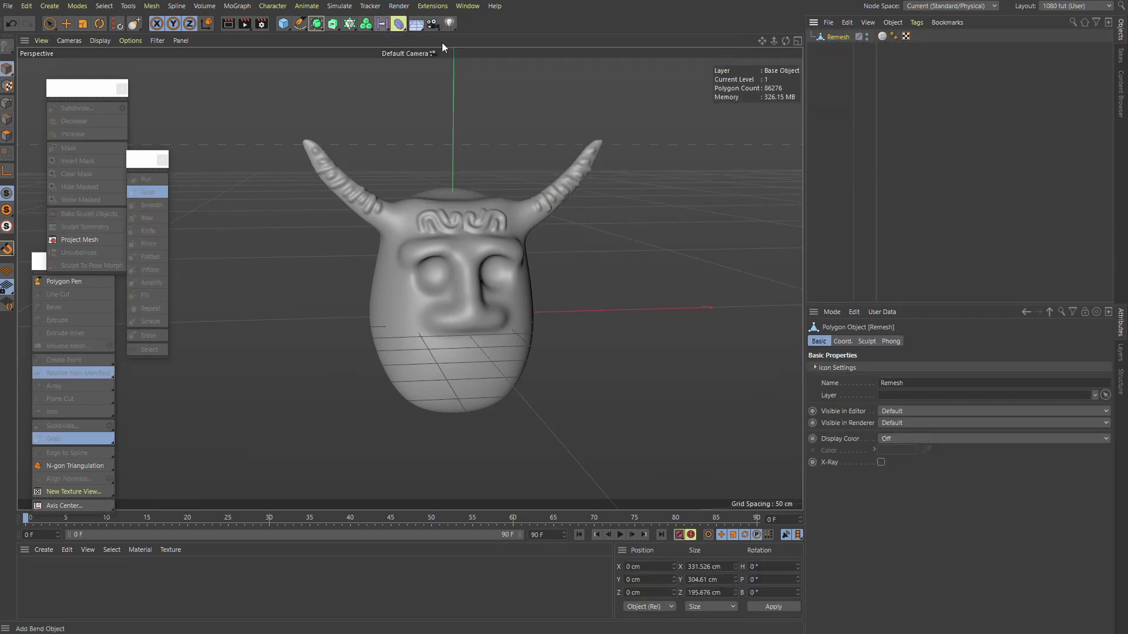
pyautogui.moveTo(461, 208)
pyautogui.keyDown('alt'); pyautogui.mouseDown()
pyautogui.moveTo(444, 180)
pyautogui.moveTo(435, 188)
pyautogui.moveTo(499, 211)
pyautogui.mouseUp(); pyautogui.keyUp('alt')
pyautogui.click(67, 23)
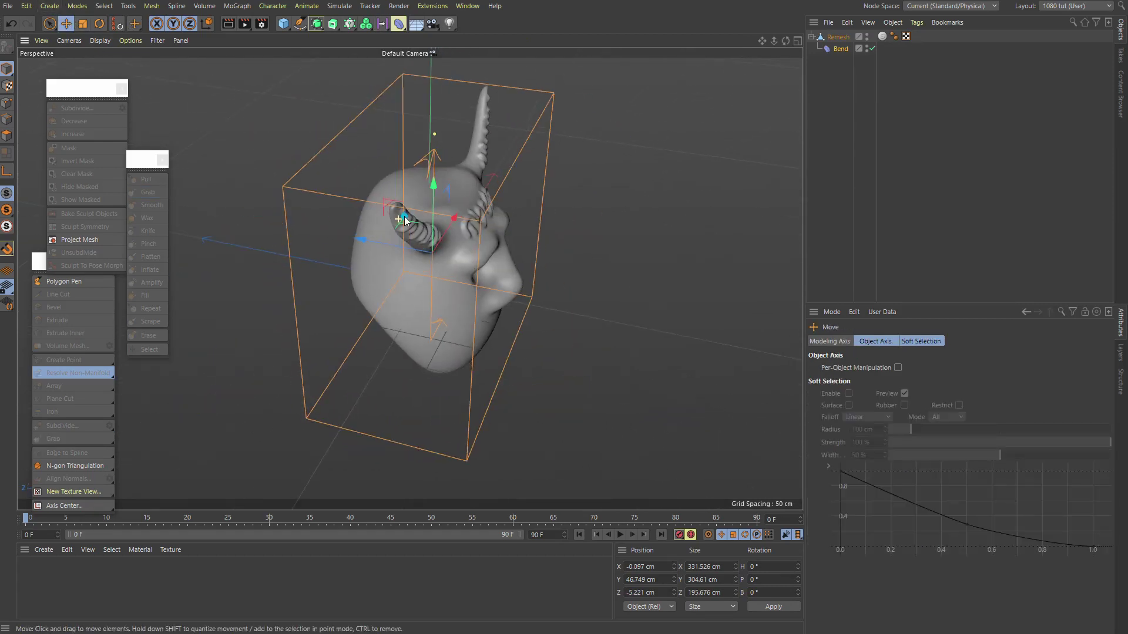
pyautogui.keyDown('alt'); pyautogui.moveTo(398, 219); pyautogui.dragTo(542, 159); pyautogui.keyUp('alt')
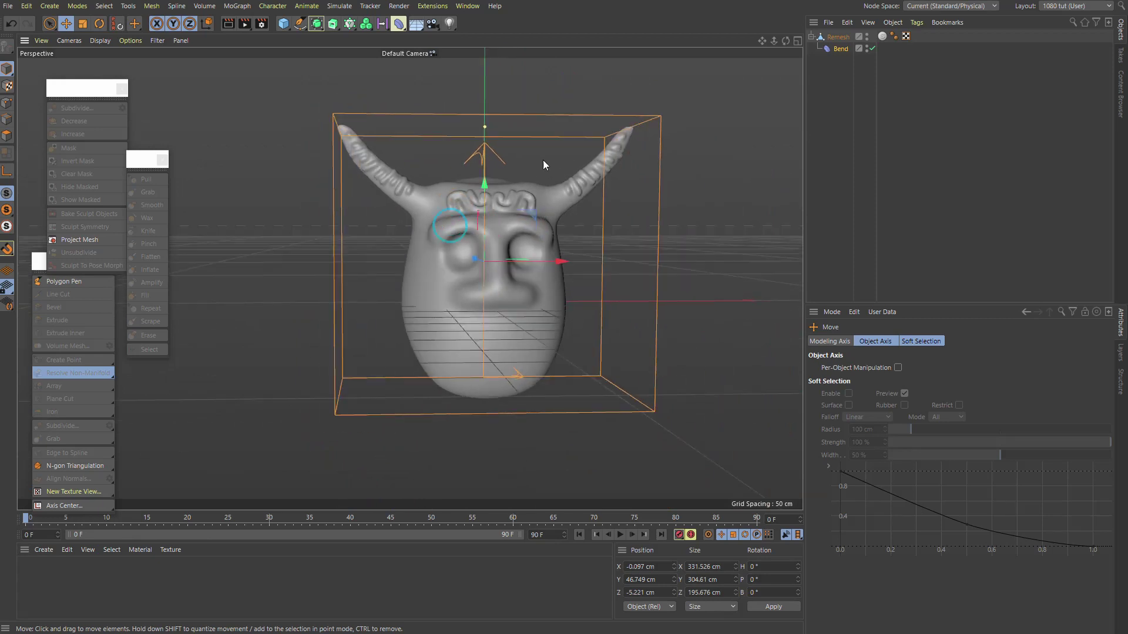
# Try a Bend strength of 26°, enable Keep Y-Axis Length, and reset the strength to 0°.
pyautogui.click(840, 49)
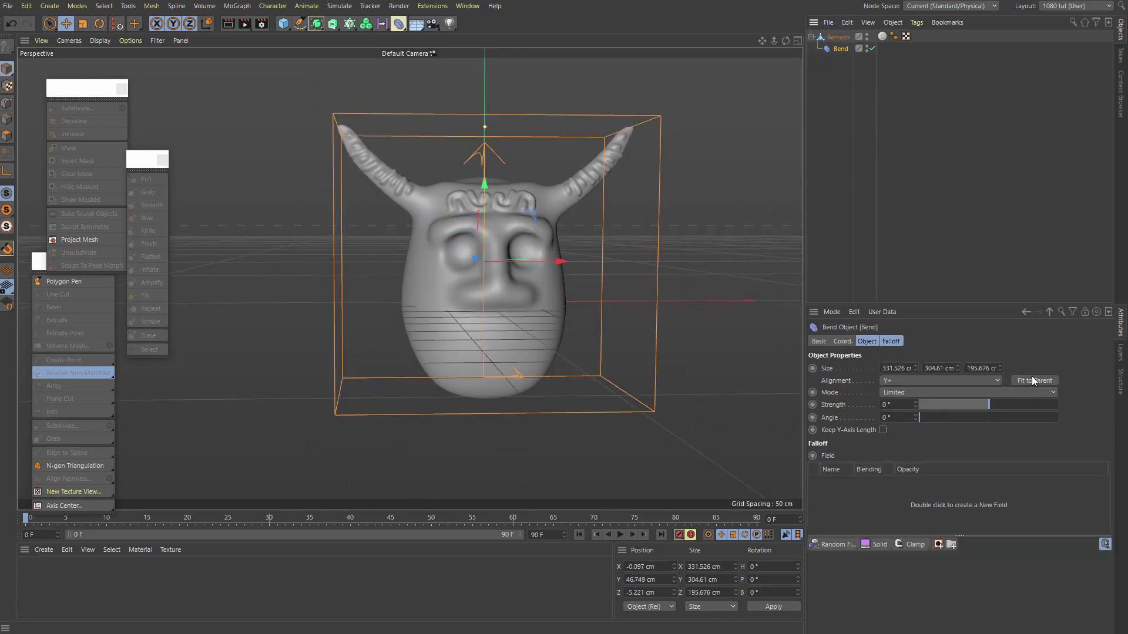
pyautogui.moveTo(994, 404)
pyautogui.mouseDown()
pyautogui.moveTo(1018, 409)
pyautogui.moveTo(950, 418)
pyautogui.moveTo(988, 417)
pyautogui.moveTo(966, 404)
pyautogui.moveTo(1017, 407)
pyautogui.moveTo(977, 410)
pyautogui.moveTo(994, 405)
pyautogui.mouseUp()
pyautogui.click(883, 430)
pyautogui.hotkey('ctrl', 'z')
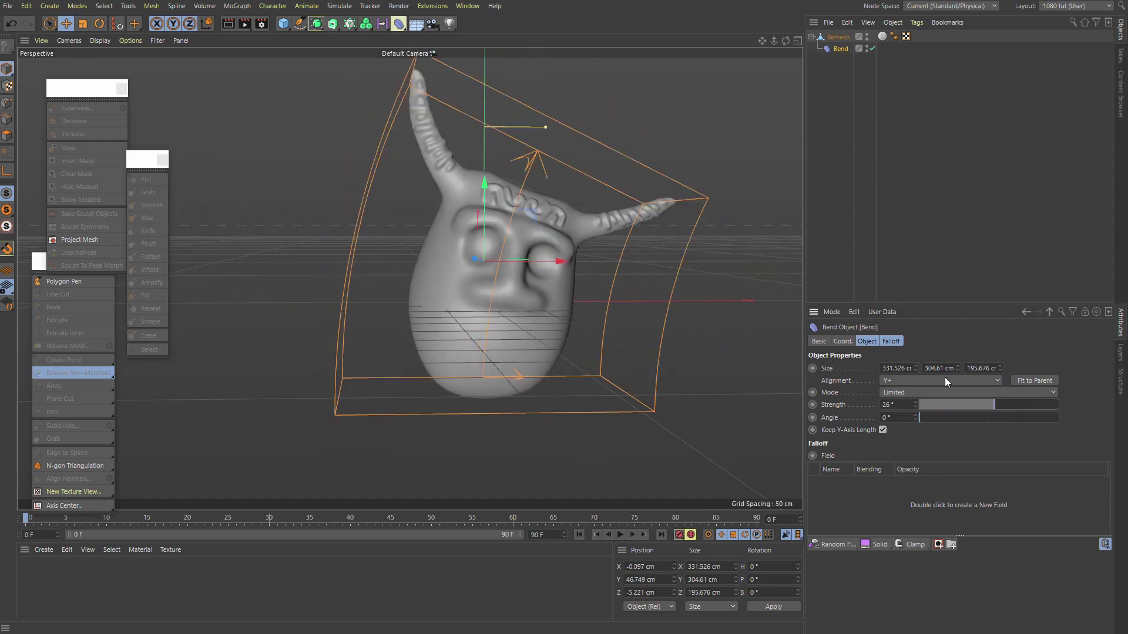
pyautogui.rightClick(915, 406)
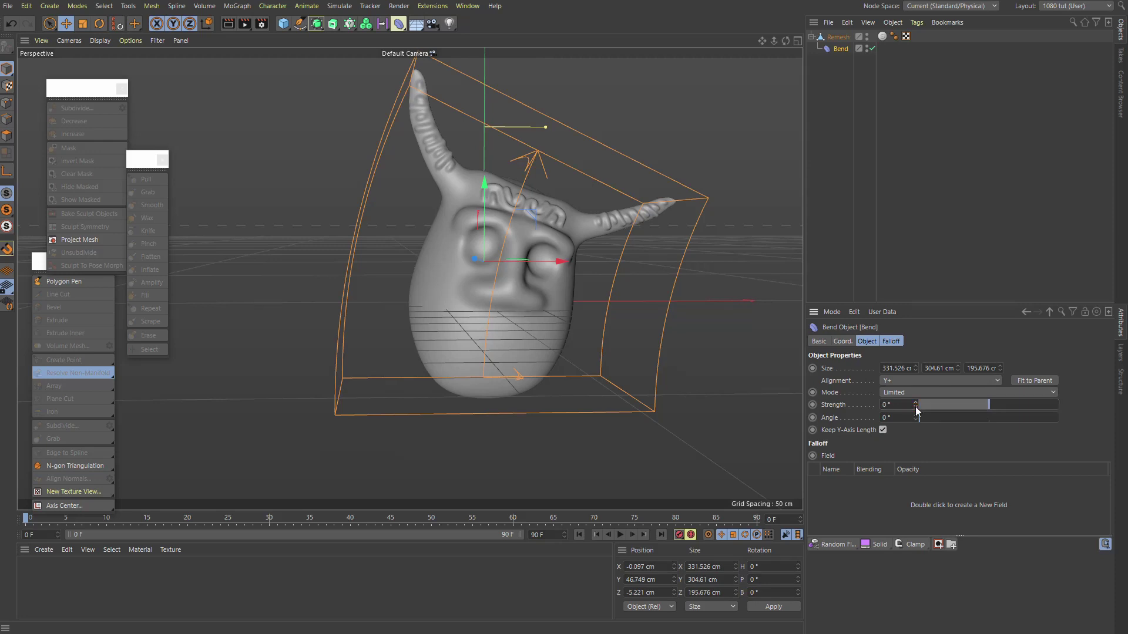
# Fit the Bend deformer to the head with X+ alignment, trying a strength of 26° and resetting it to 0°.
pyautogui.click(980, 380)
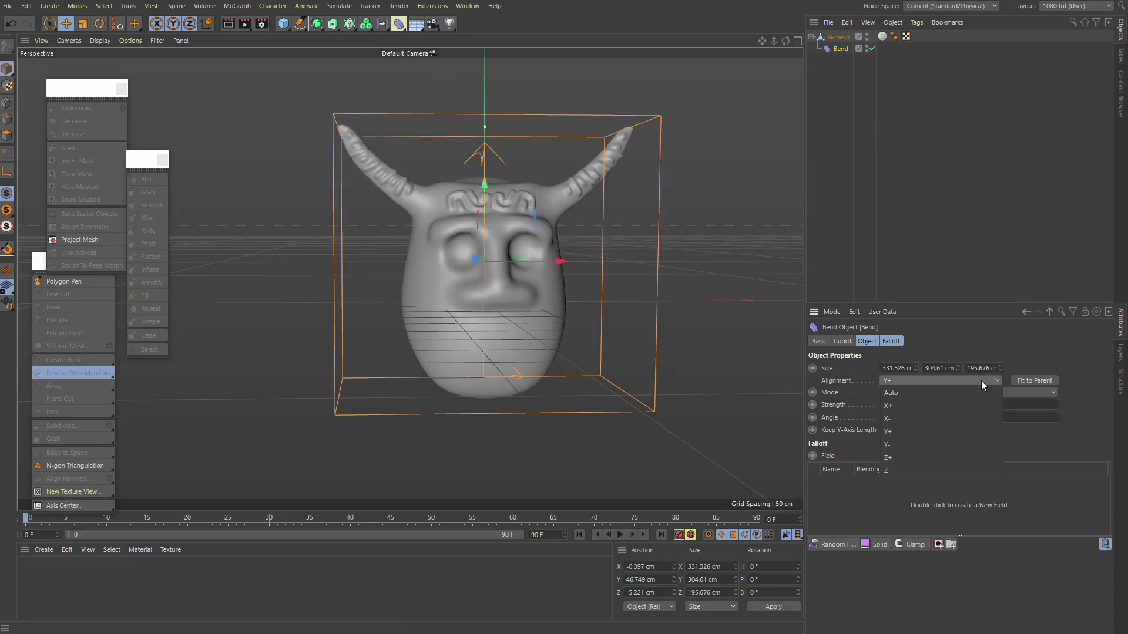
pyautogui.click(916, 411)
pyautogui.click(1044, 379)
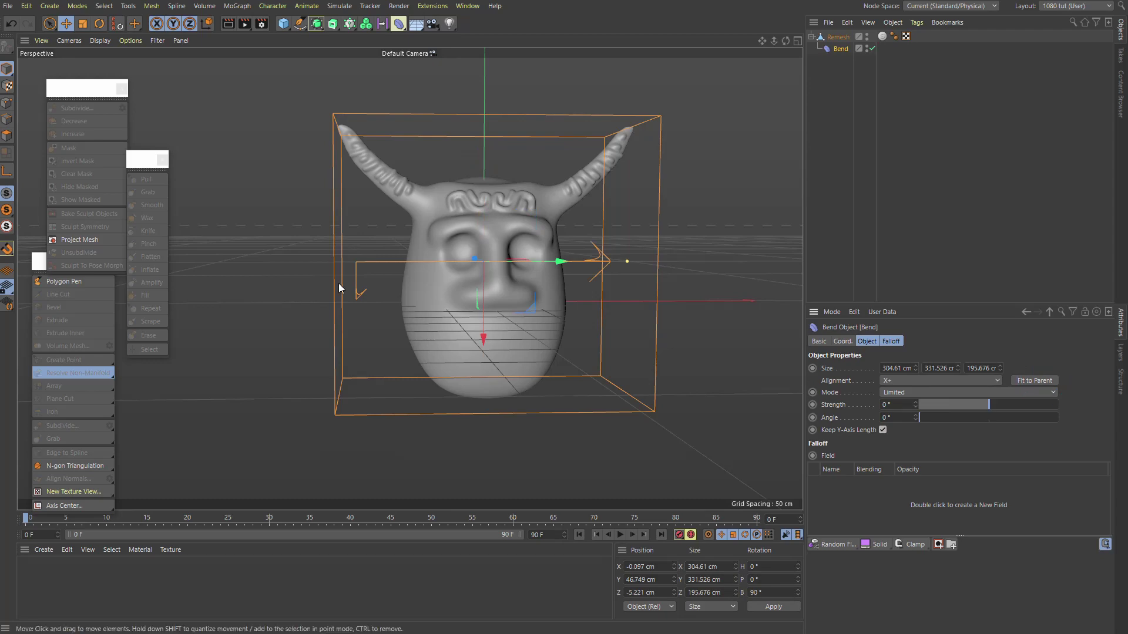
pyautogui.moveTo(985, 404)
pyautogui.mouseDown()
pyautogui.moveTo(1026, 410)
pyautogui.moveTo(953, 407)
pyautogui.moveTo(1031, 407)
pyautogui.moveTo(955, 407)
pyautogui.moveTo(995, 410)
pyautogui.mouseUp()
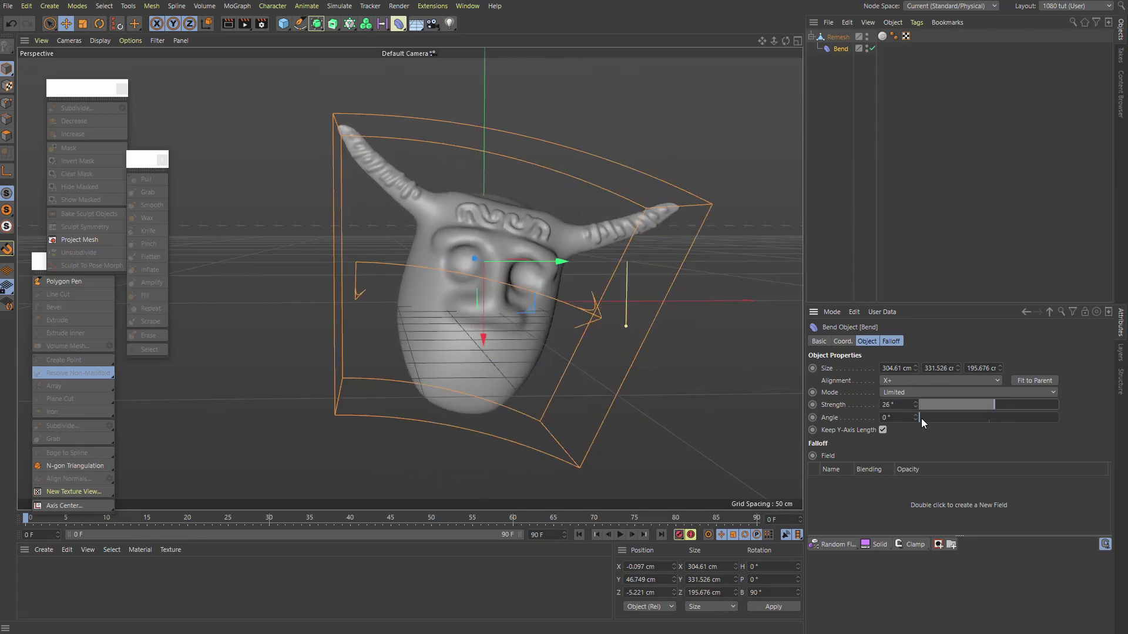
pyautogui.moveTo(915, 405); pyautogui.dragTo(903, 401)
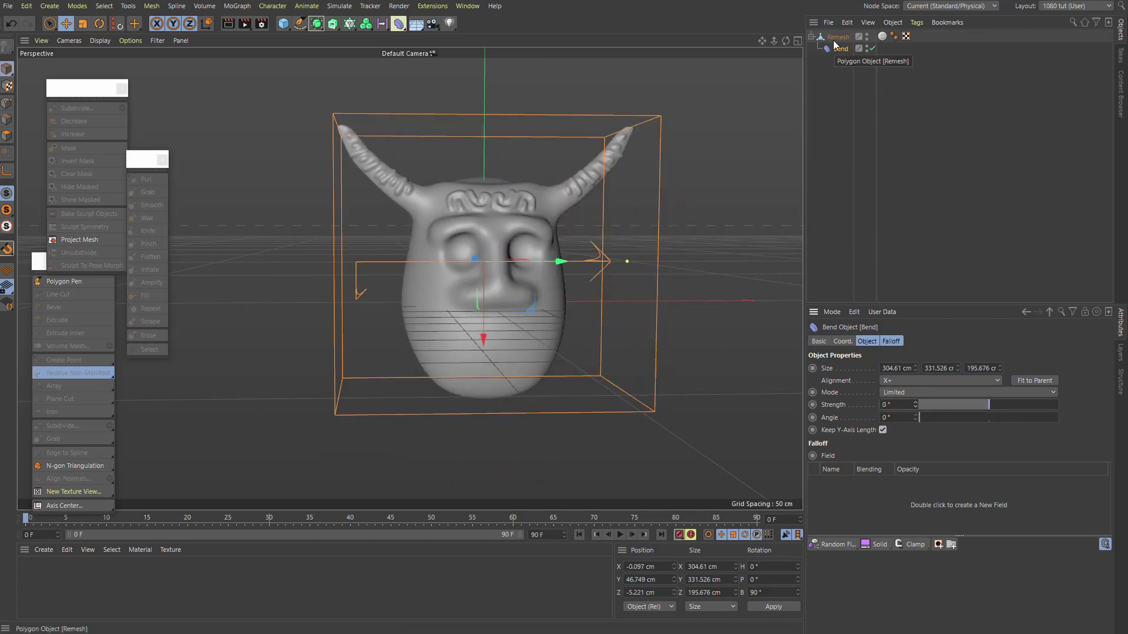
# Add a Twist deformer as a child of the Remesh object and fit it to its parent.
pyautogui.click(834, 38)
pyautogui.click(398, 23)
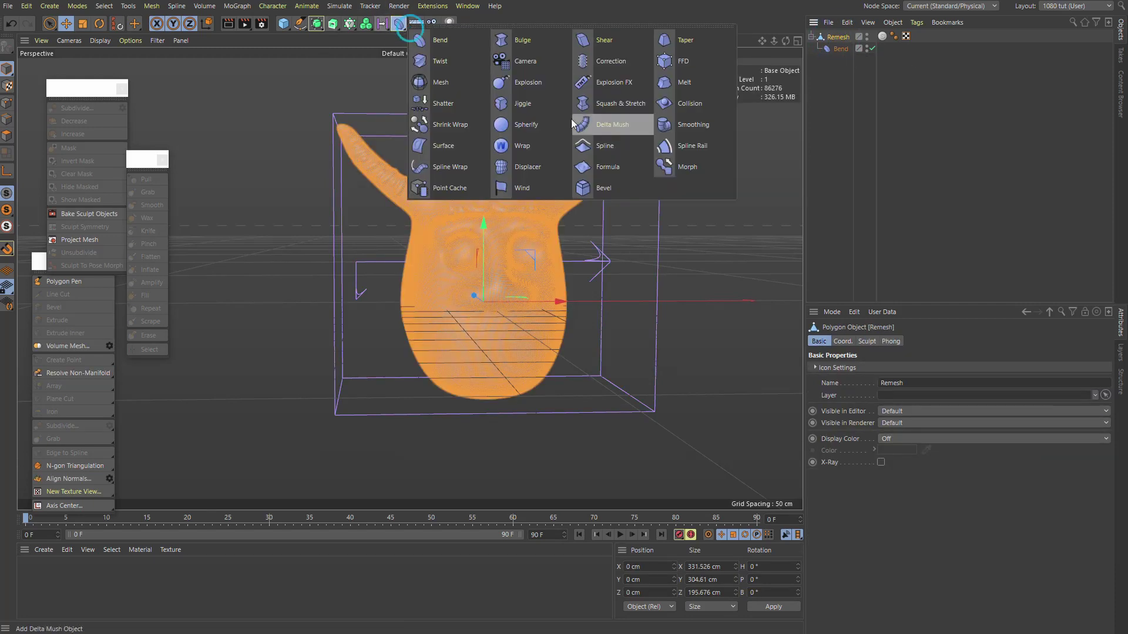
pyautogui.click(440, 61)
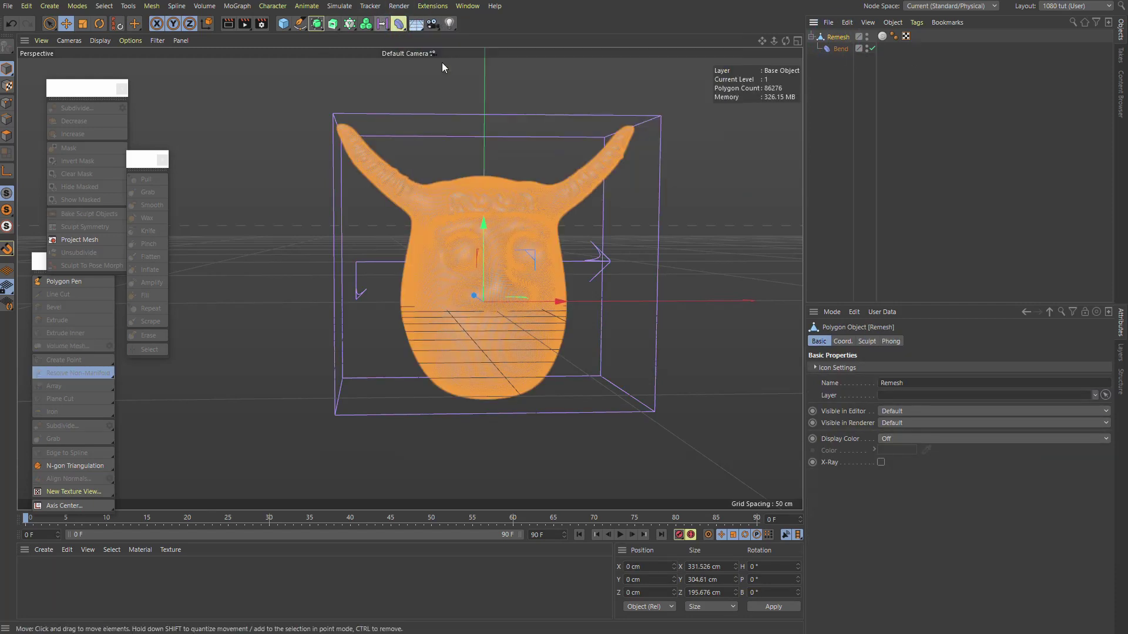
pyautogui.moveTo(555, 263); pyautogui.dragTo(740, 272)
pyautogui.hotkey('alt', '0')
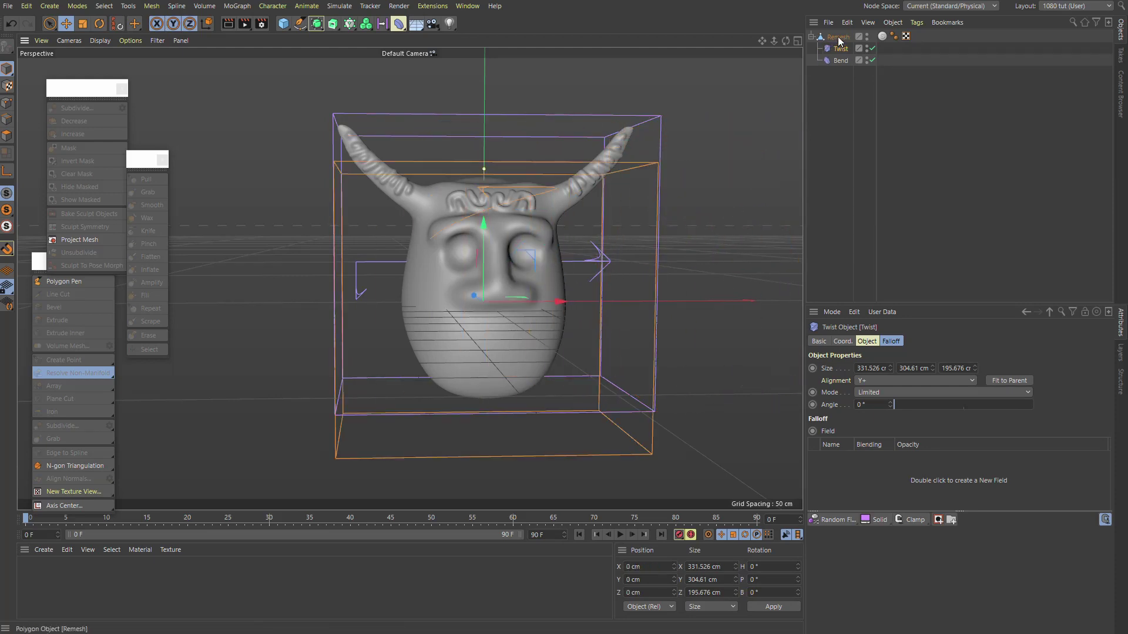
pyautogui.click(1018, 381)
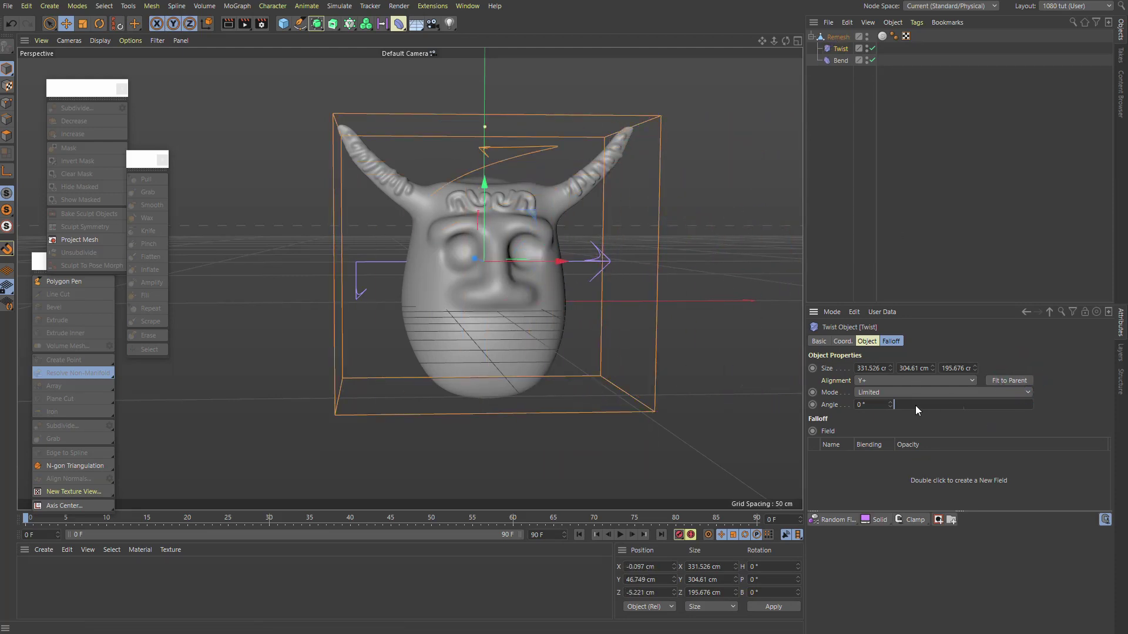
# Align the Twist deformer to X+, fit it to its parent, and try out the twist angle before resetting it to 0°.
pyautogui.moveTo(915, 409)
pyautogui.mouseDown()
pyautogui.moveTo(952, 402)
pyautogui.moveTo(899, 405)
pyautogui.mouseUp()
pyautogui.click(907, 381)
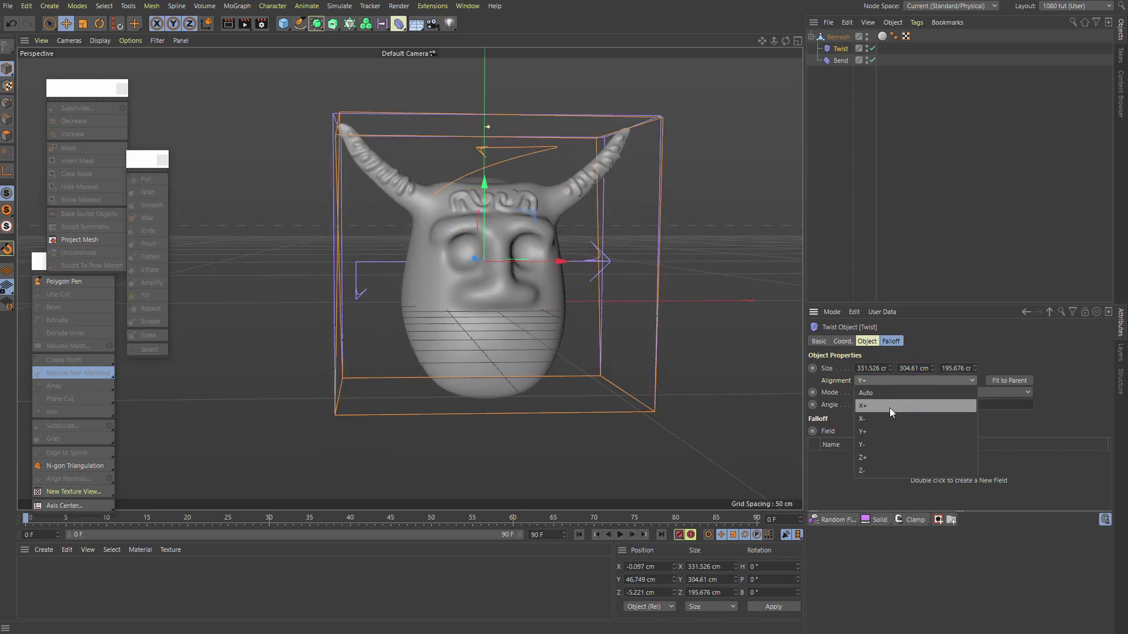
pyautogui.click(889, 406)
pyautogui.click(1007, 381)
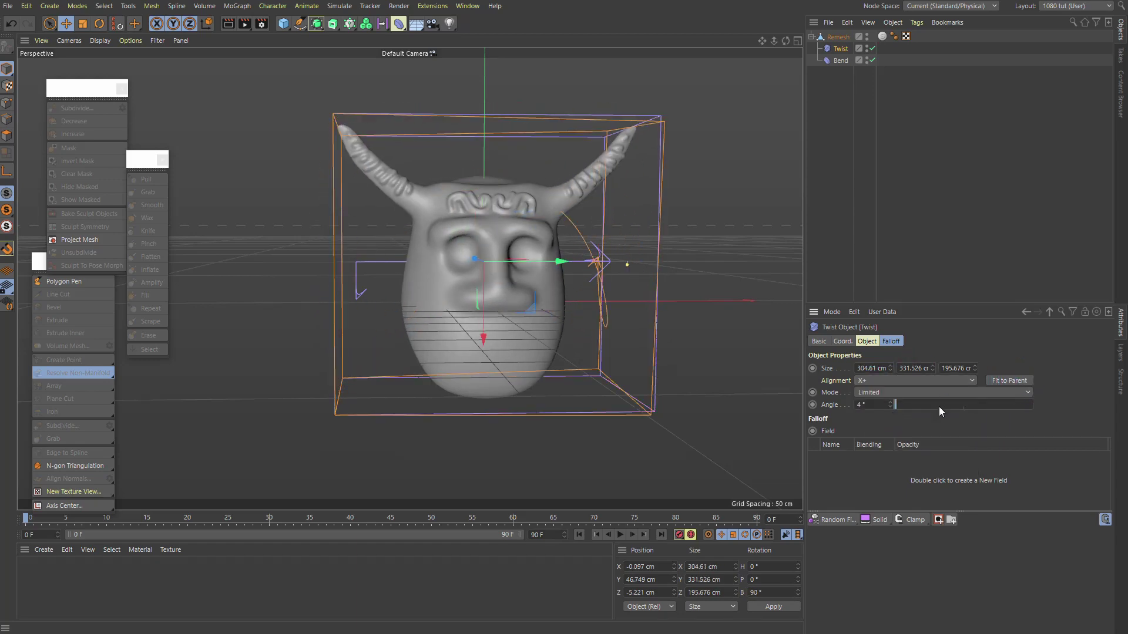
pyautogui.moveTo(939, 410); pyautogui.dragTo(848, 406)
pyautogui.rightClick(891, 404)
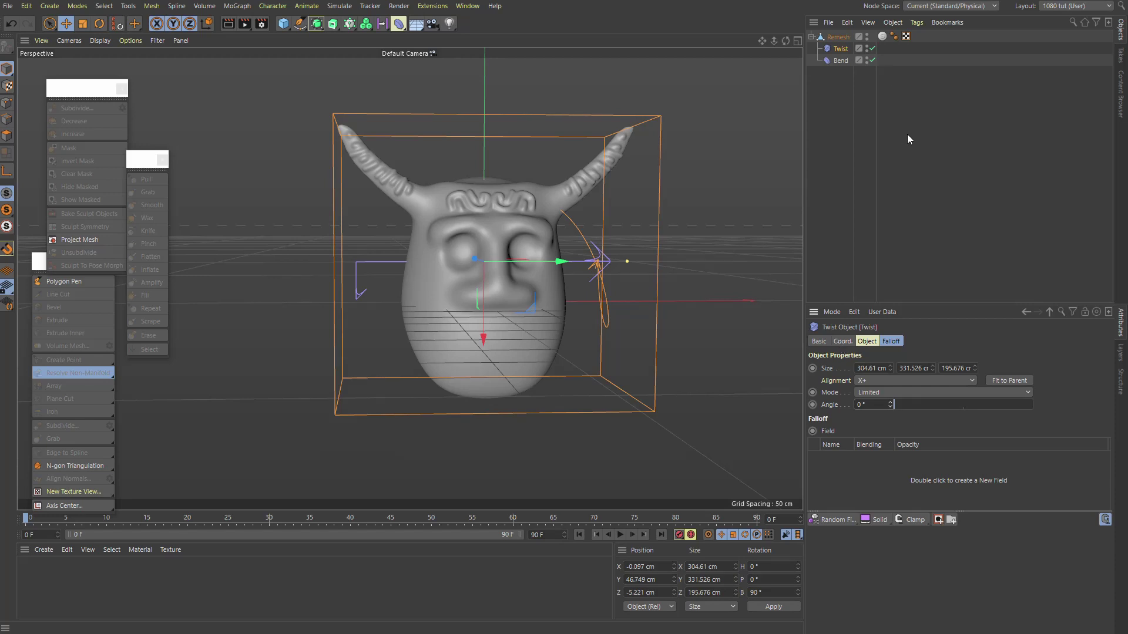
# Move the Twist deformer freehand to about X 69.5 cm, Y 6.6 cm, Z -11.1 cm, offsetting its cage from the head.
pyautogui.click(845, 82)
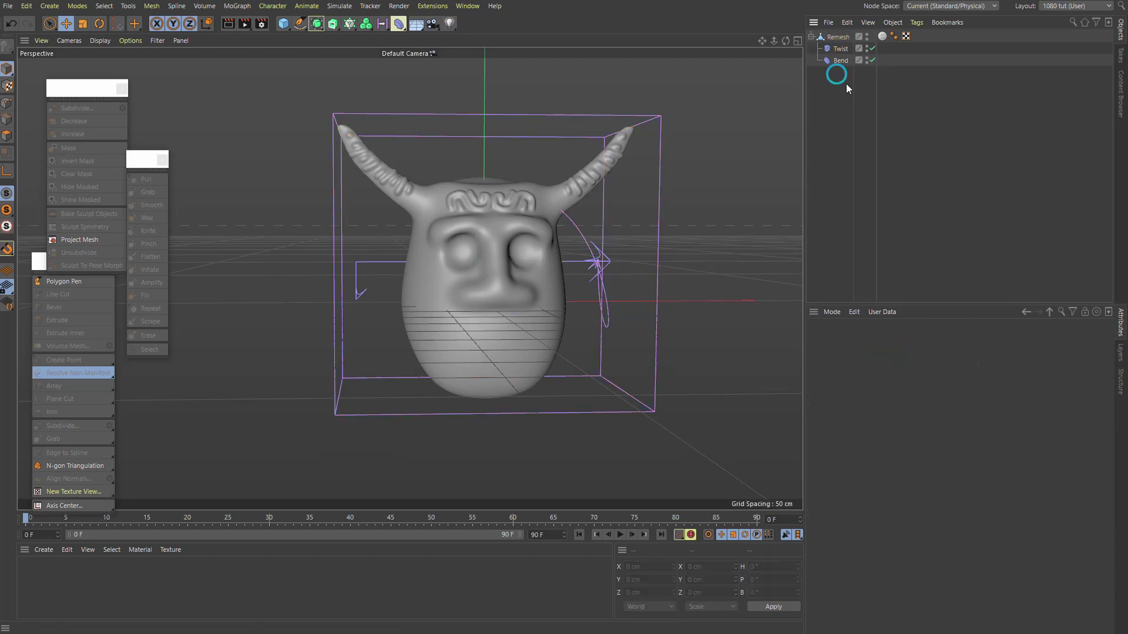
pyautogui.click(847, 51)
pyautogui.moveTo(552, 226); pyautogui.dragTo(612, 254)
pyautogui.click(705, 133)
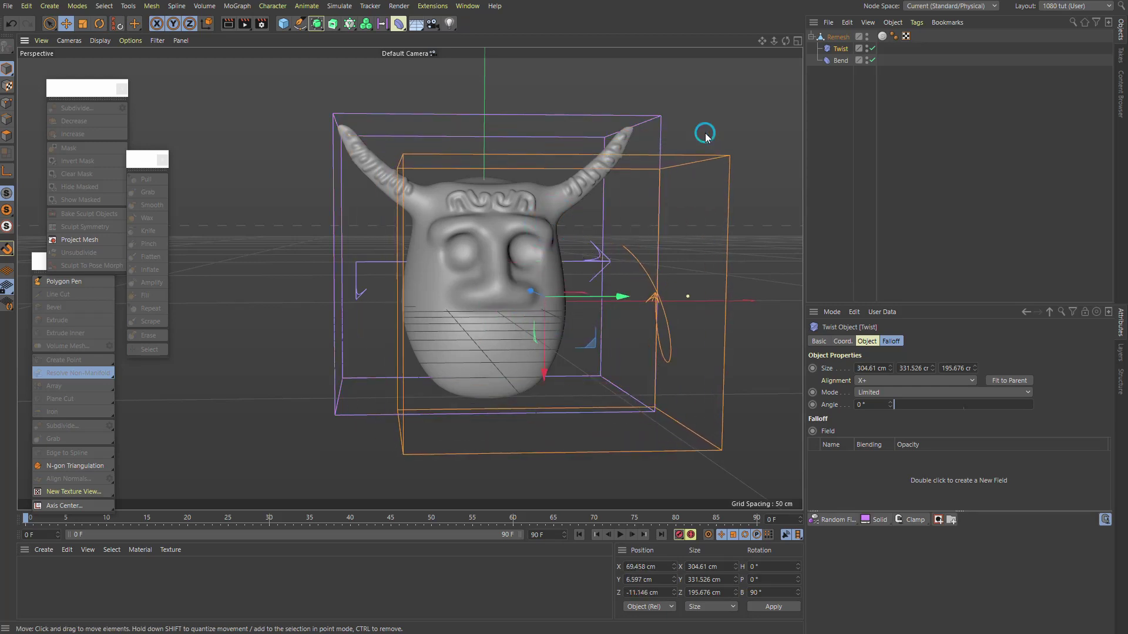
# Disable both the Bend and Twist deformers under the Remesh object.
pyautogui.click(840, 60)
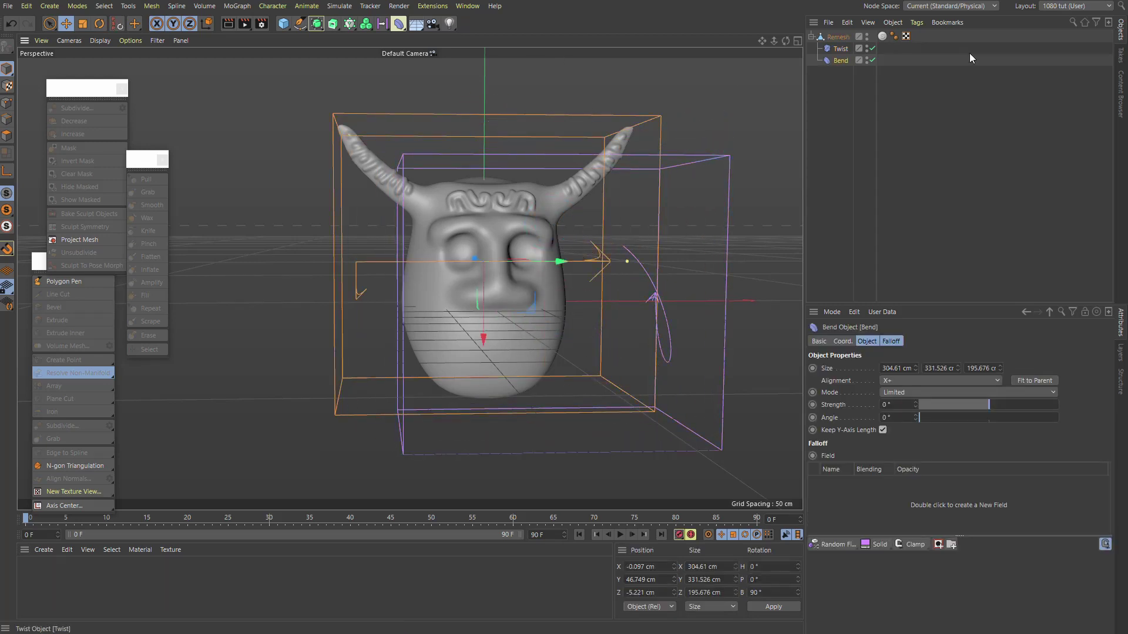
pyautogui.click(871, 60)
pyautogui.click(877, 94)
pyautogui.click(693, 157)
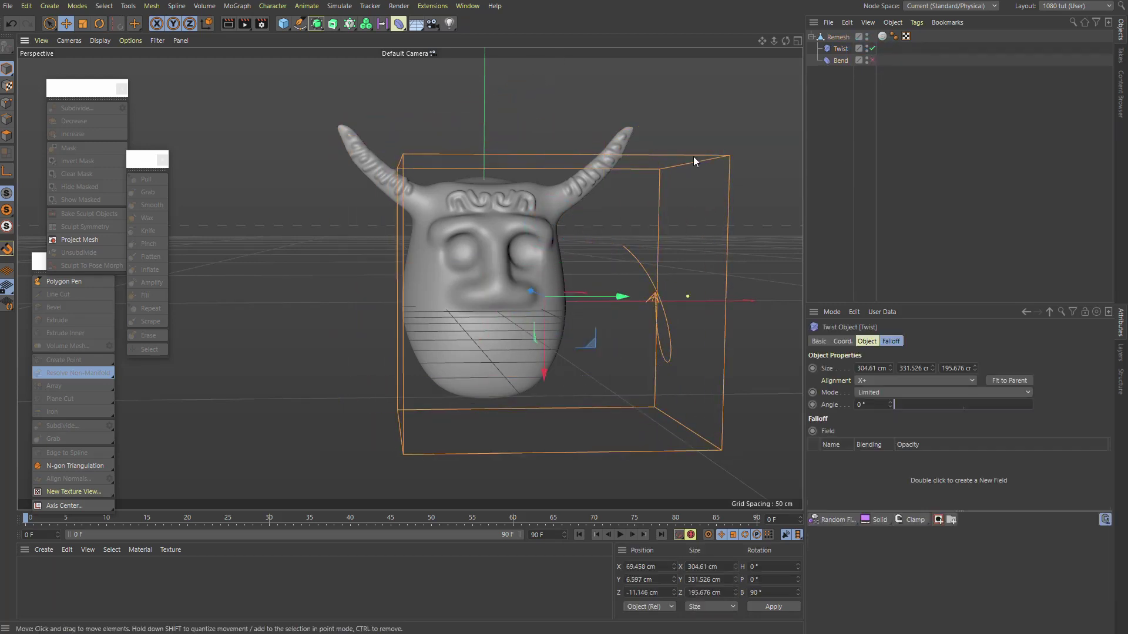
pyautogui.click(871, 49)
pyautogui.click(637, 211)
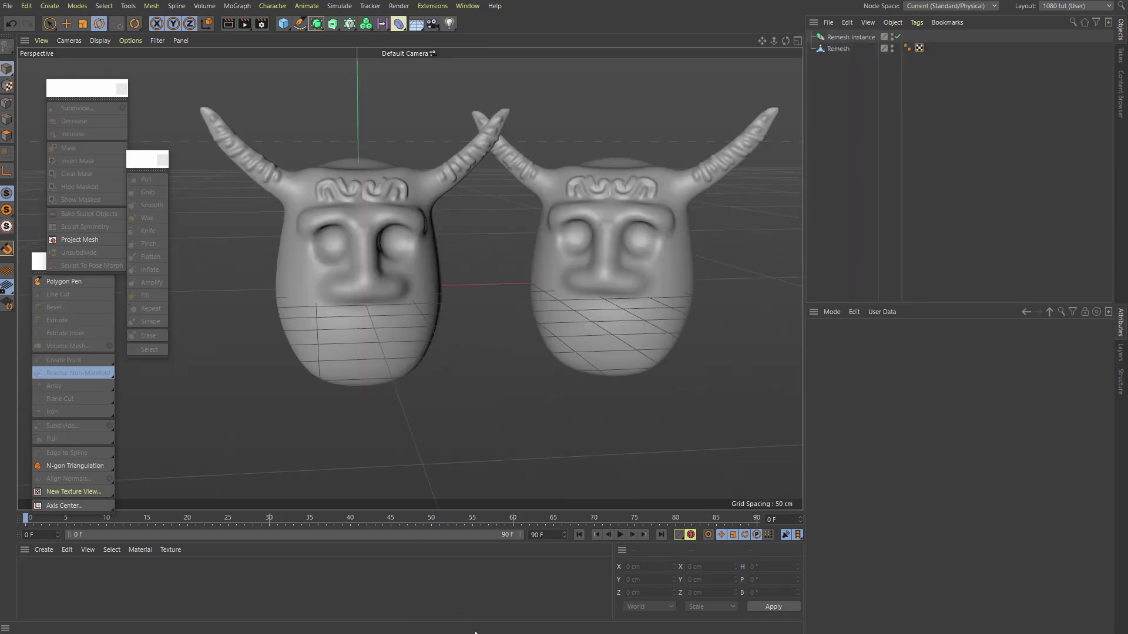
# Try converting the Remesh Instance to an editable polygon object and undo the conversion.
pyautogui.click(828, 37)
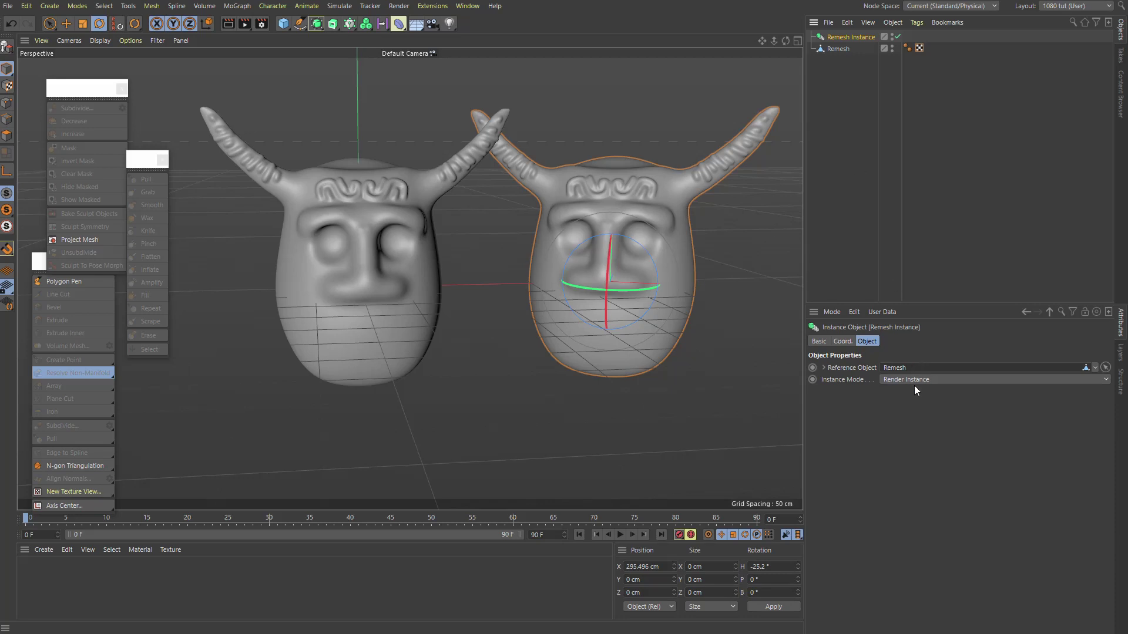
pyautogui.press('c')
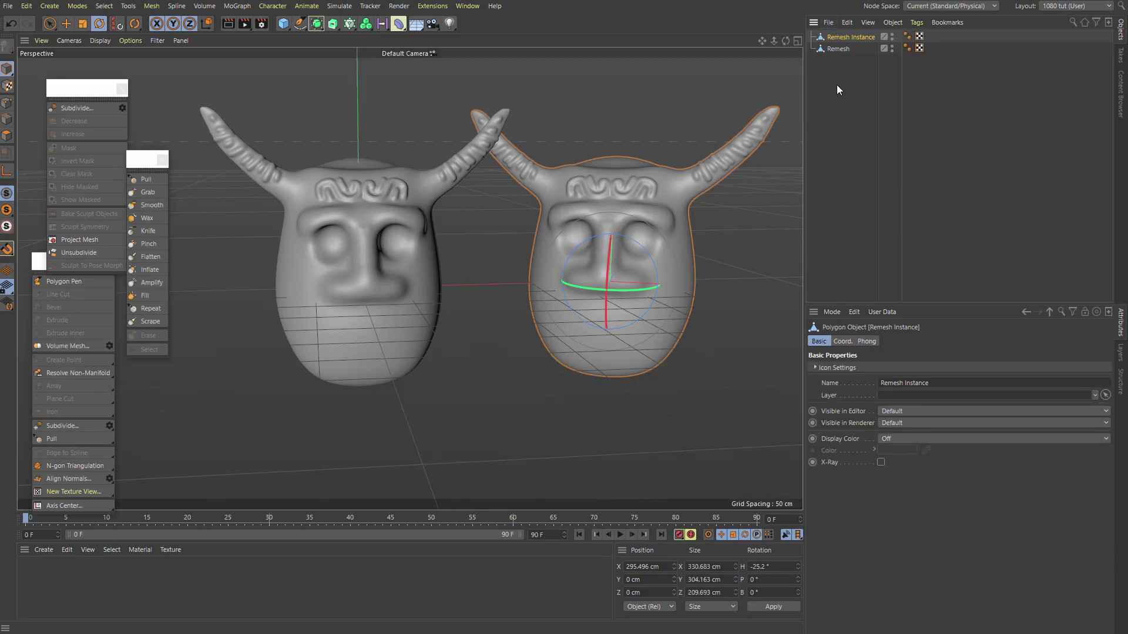
pyautogui.hotkey('ctrl', 'z')
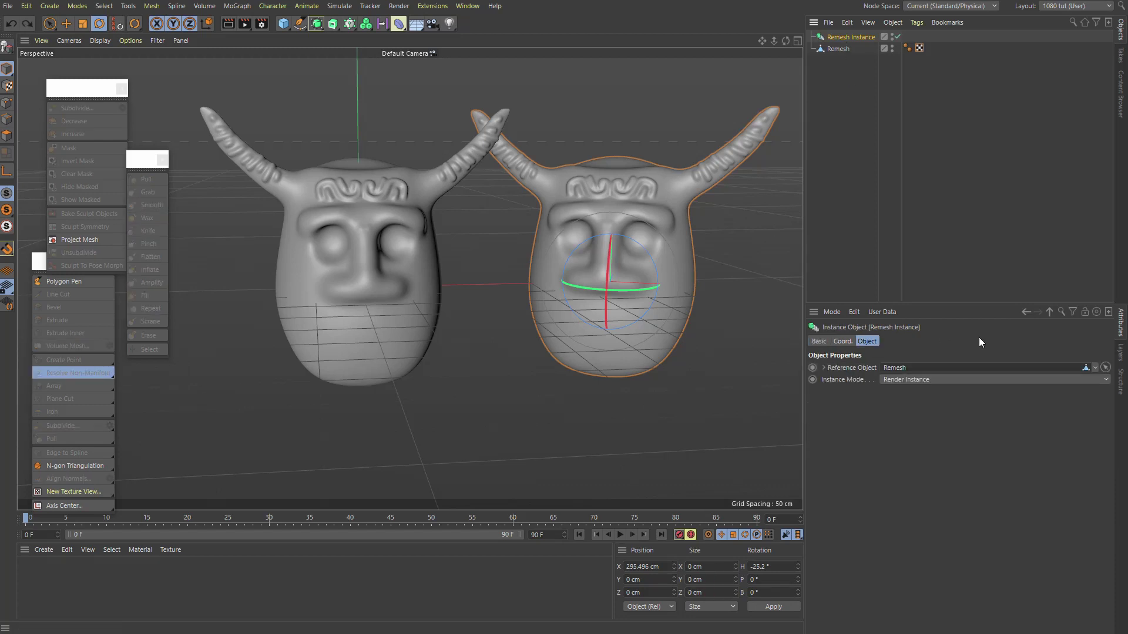
# Set the Remesh Instance's mode to Instance and convert it to an editable polygon object.
pyautogui.click(984, 380)
pyautogui.click(960, 394)
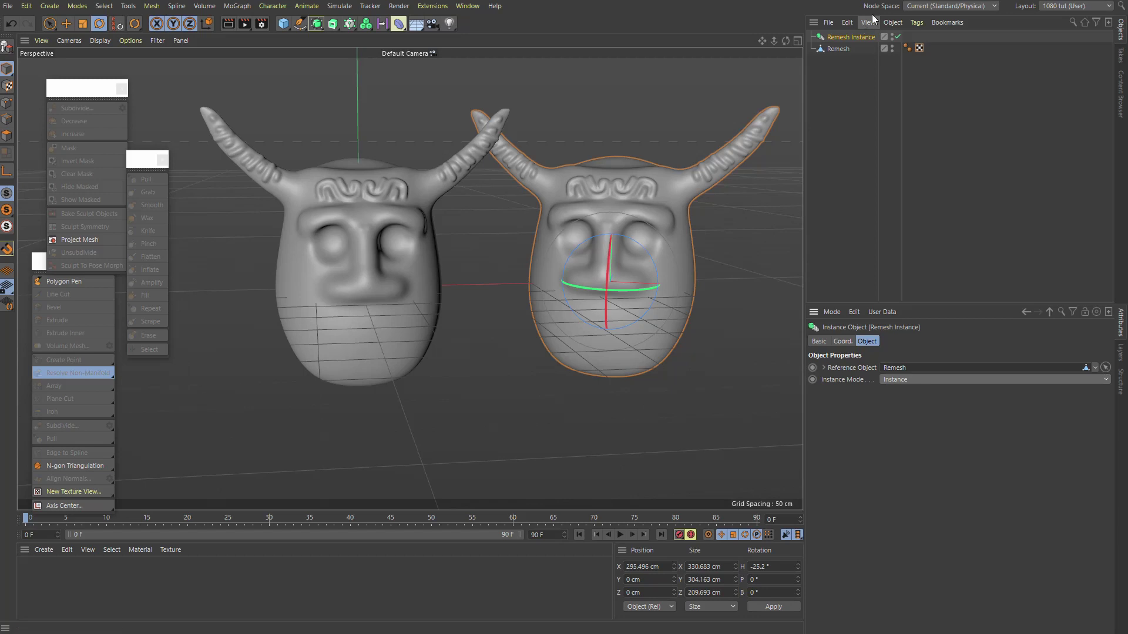
pyautogui.press('c')
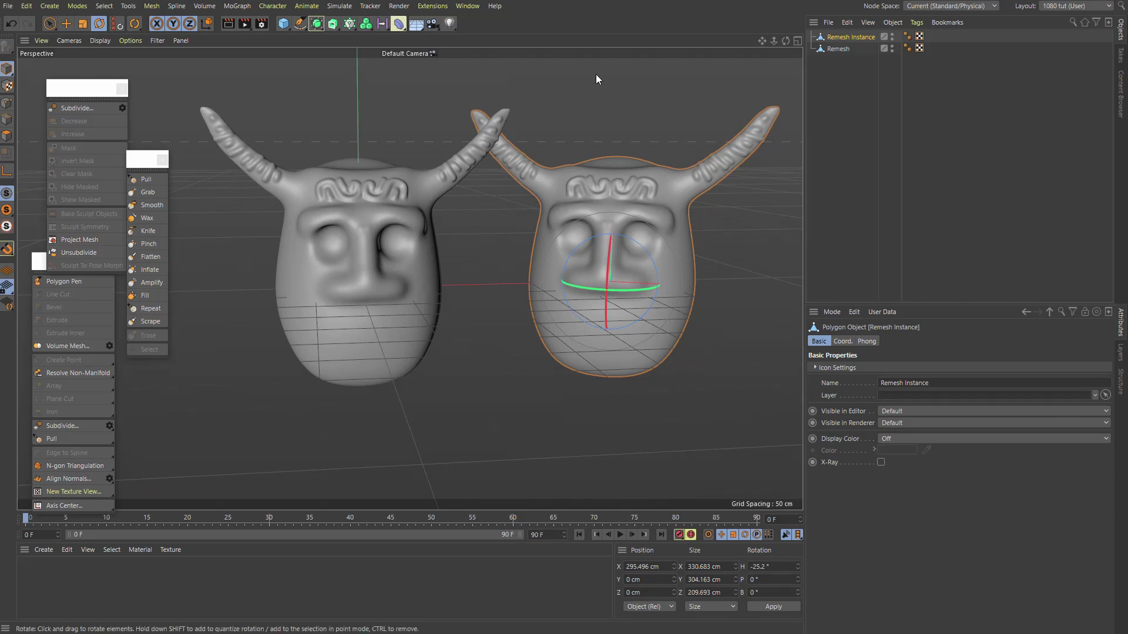
# Open the render settings and render the two heads to the Picture Viewer.
pyautogui.hotkey('ctrl', 'b')
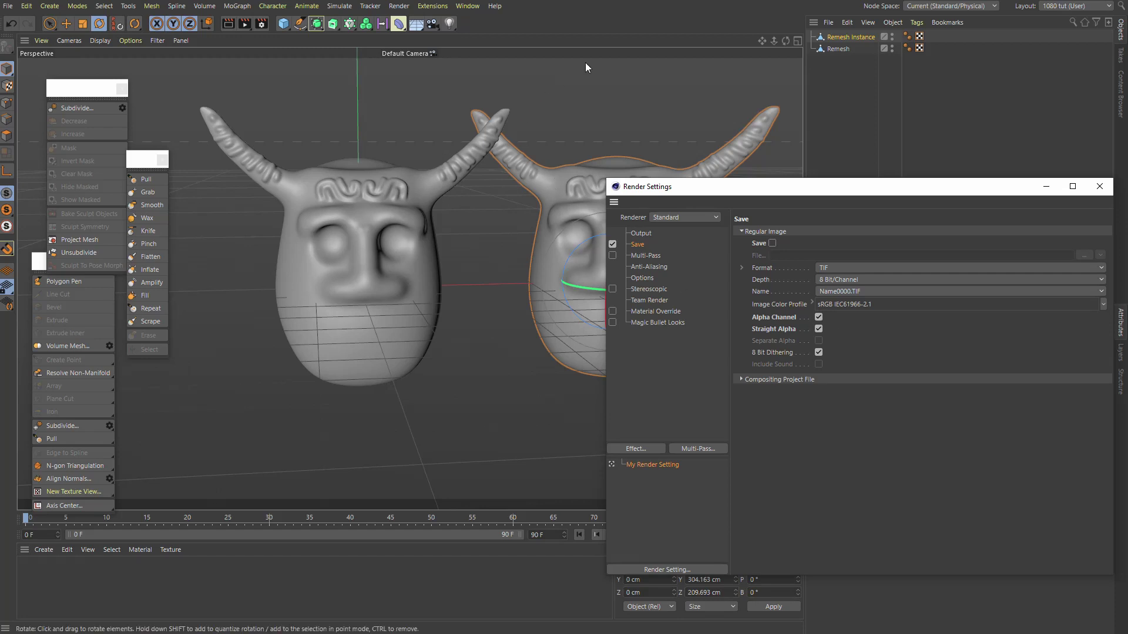
pyautogui.hotkey('shift', 'r')
pyautogui.moveTo(849, 52); pyautogui.dragTo(348, 37)
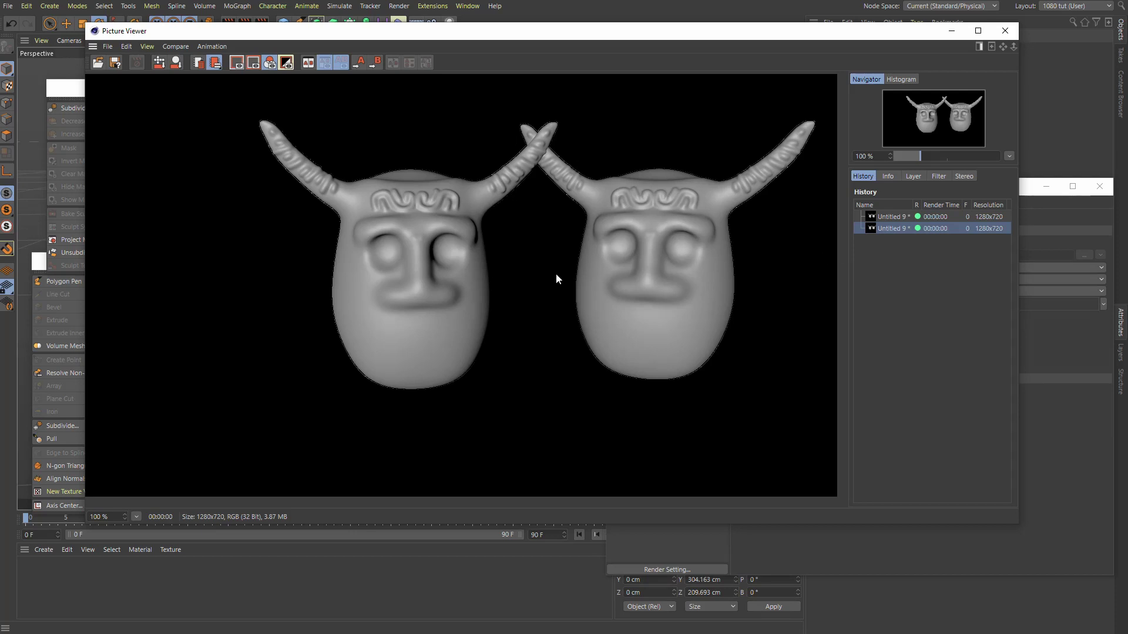
# Display the rendered image with its alpha as a transparency checkerboard and examine the edges of the two heads up close.
pyautogui.click(146, 47)
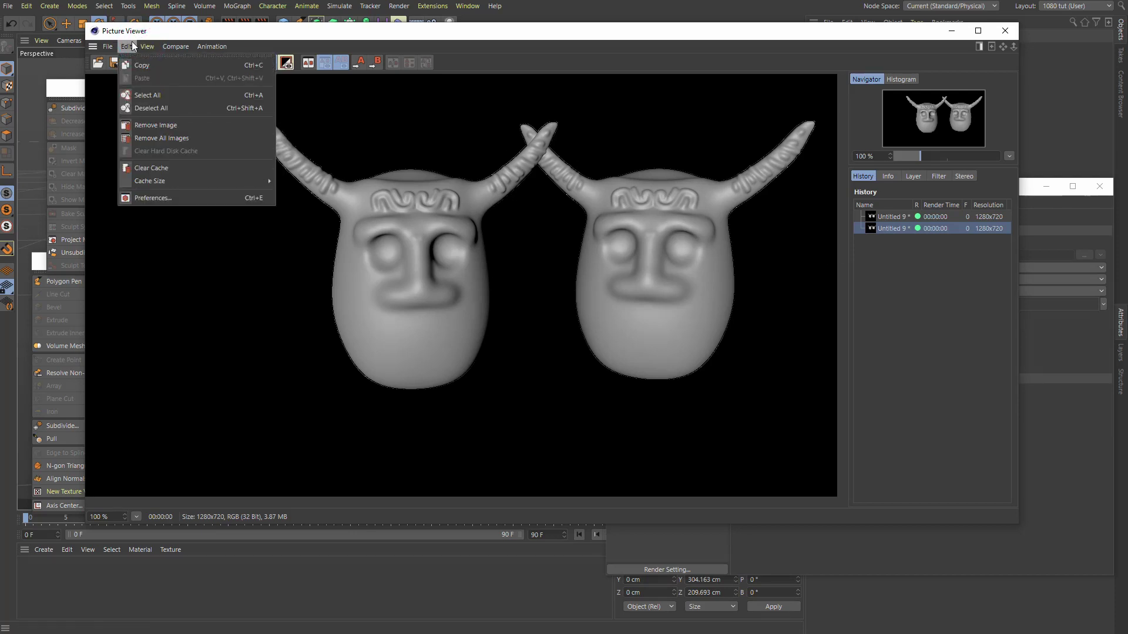
pyautogui.click(234, 285)
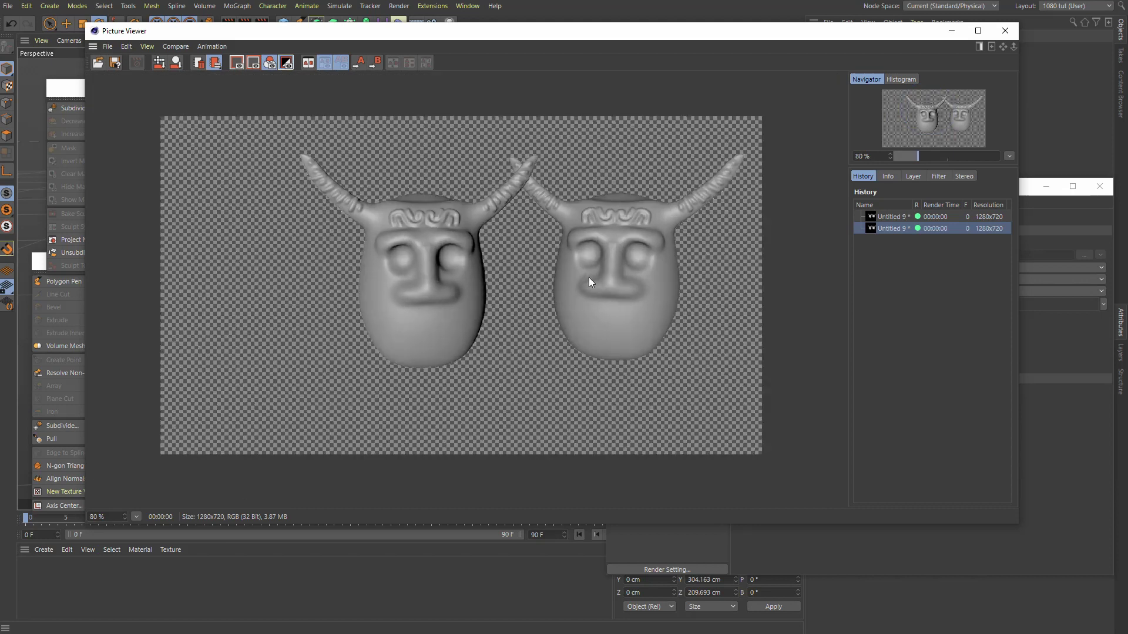
pyautogui.scroll(3, 586, 282)
pyautogui.moveTo(583, 284); pyautogui.dragTo(534, 321)
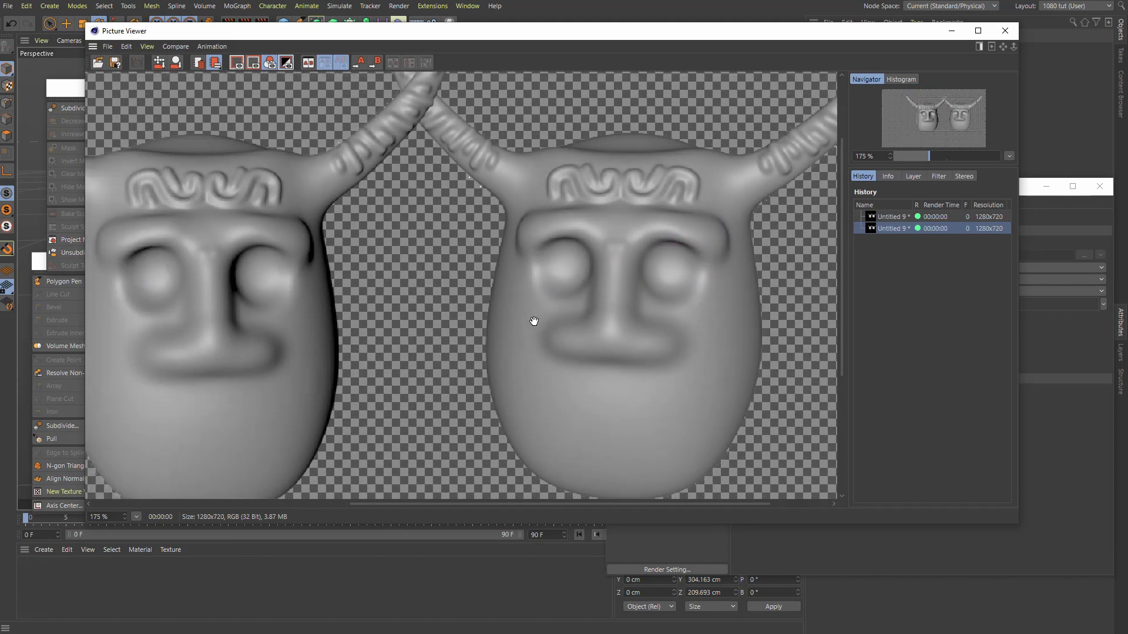
pyautogui.scroll(-3, 523, 317)
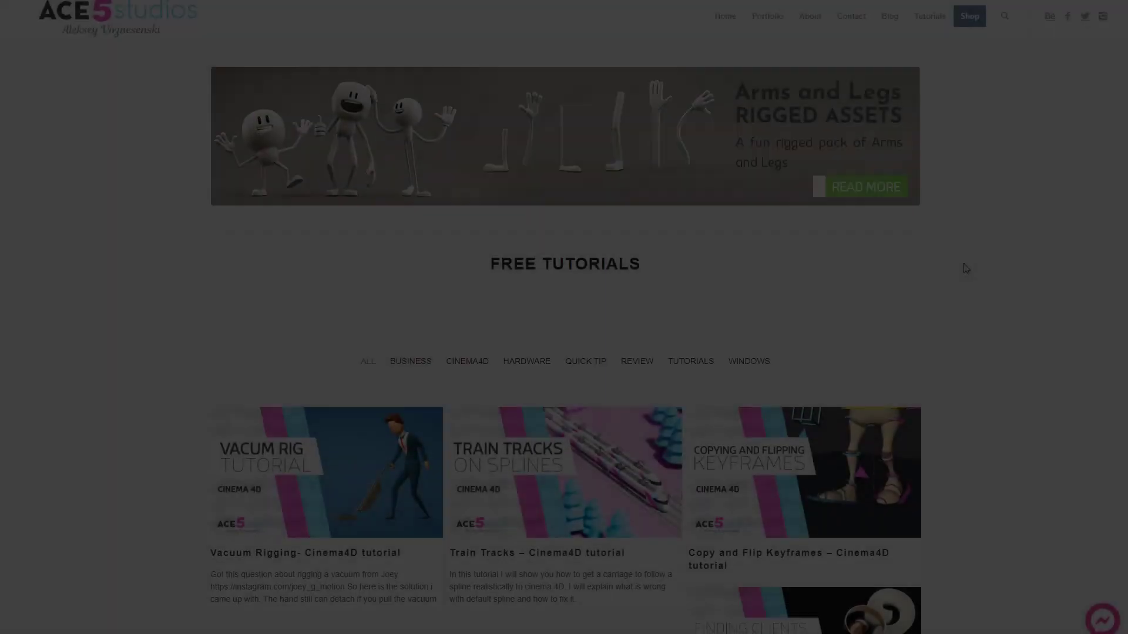
# Switch to the browser and look through the ACE5studios tutorials, free and premium Cinema 4D rigs, and the studio's Twitter profile.
pyautogui.scroll(-3, 964, 269)
pyautogui.scroll(-7, 986, 266)
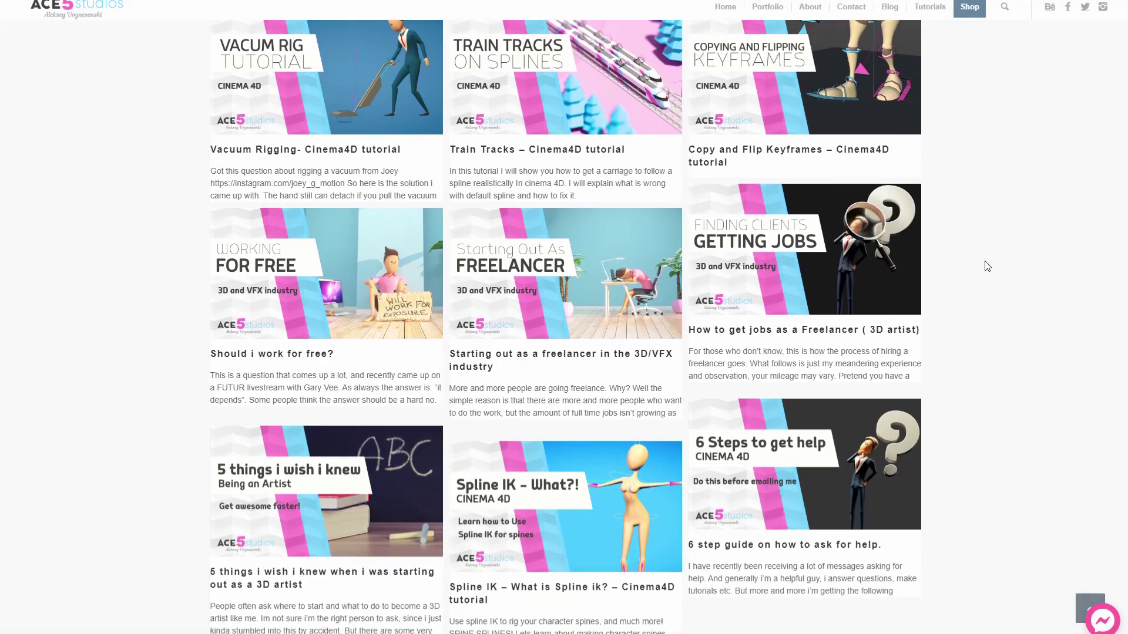
pyautogui.scroll(-3, 986, 266)
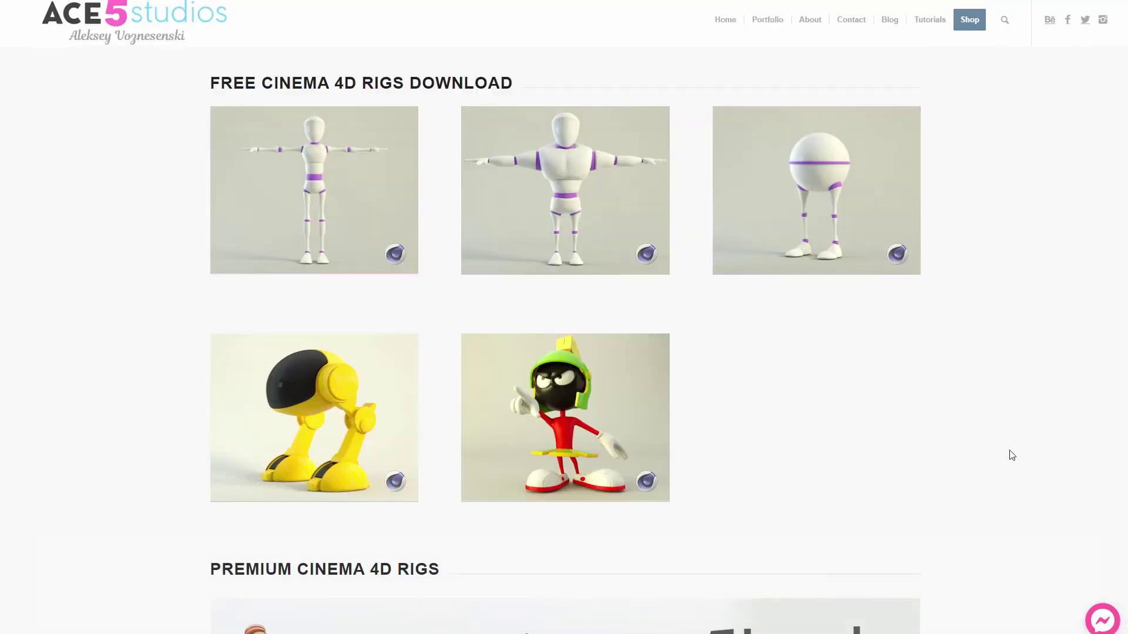
pyautogui.scroll(-2, 1042, 409)
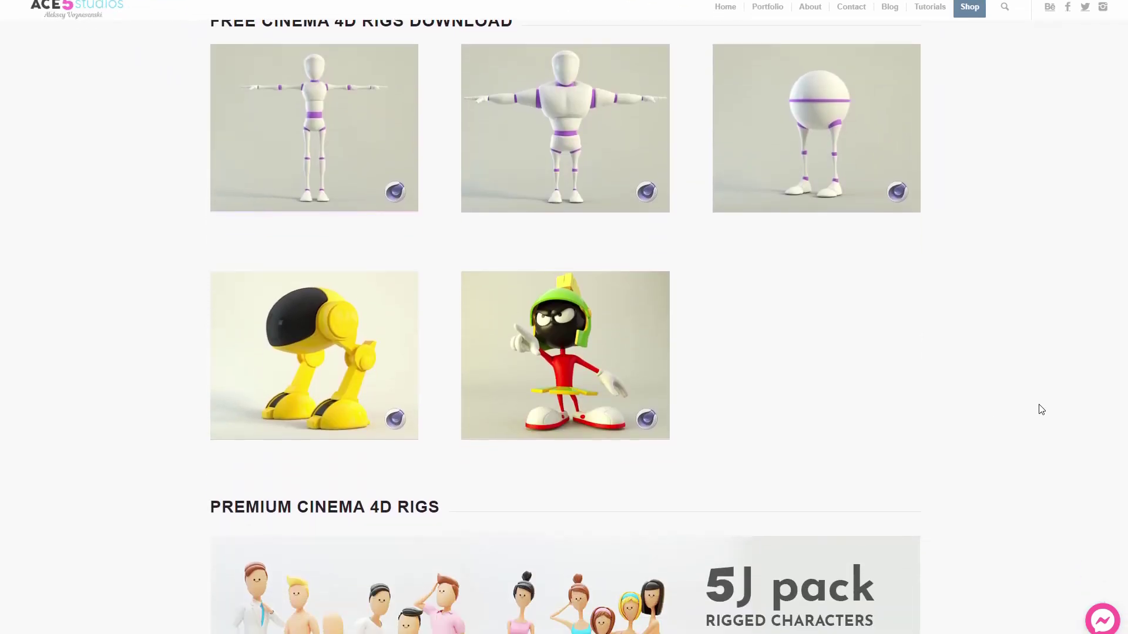
pyautogui.scroll(-7, 1041, 410)
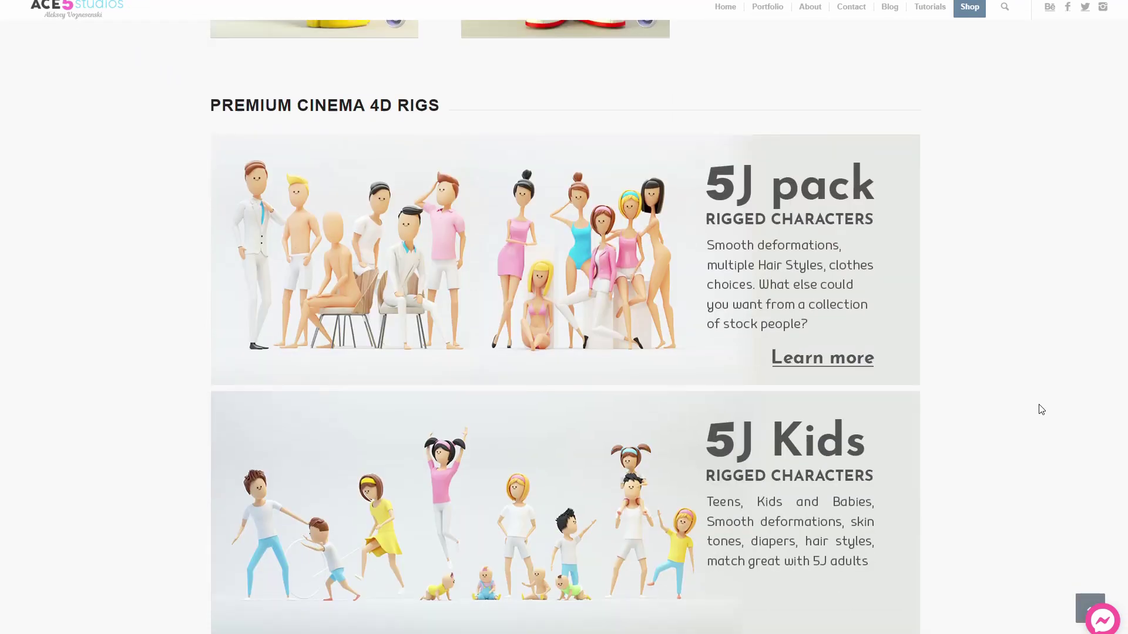
pyautogui.scroll(-8, 1041, 410)
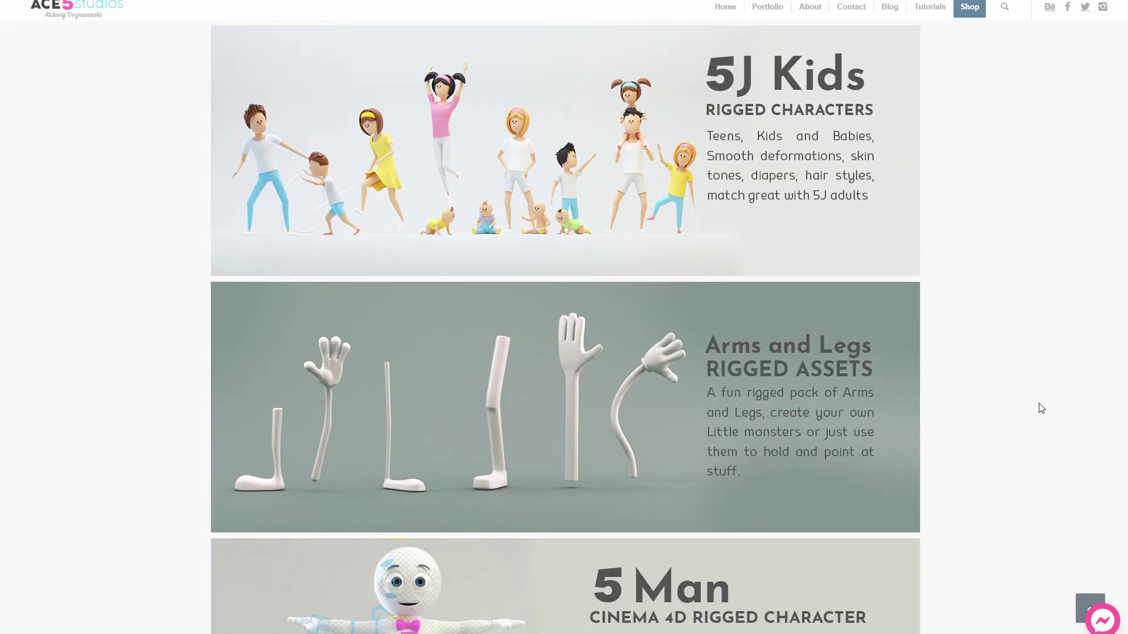
pyautogui.scroll(-7, 1042, 409)
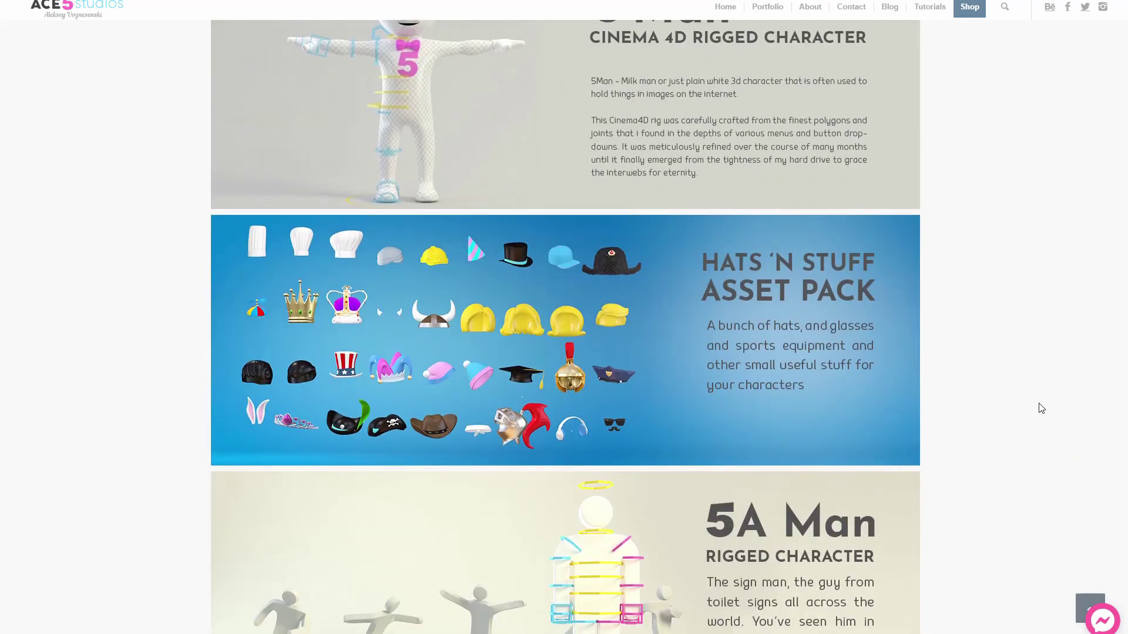
pyautogui.scroll(-2, 1042, 410)
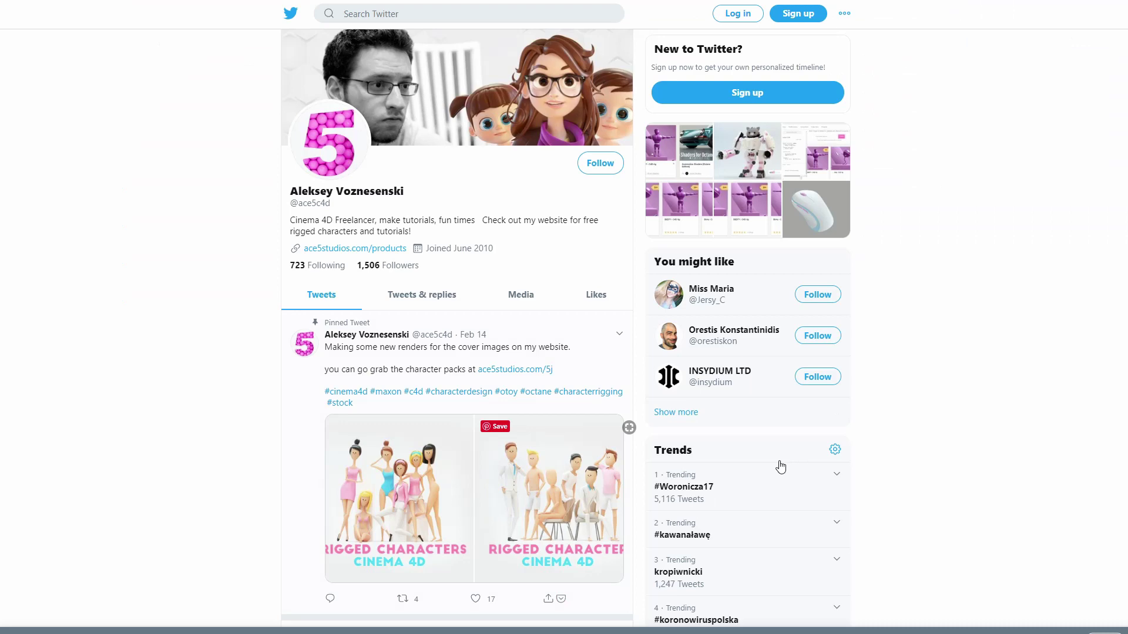
pyautogui.scroll(-4, 914, 396)
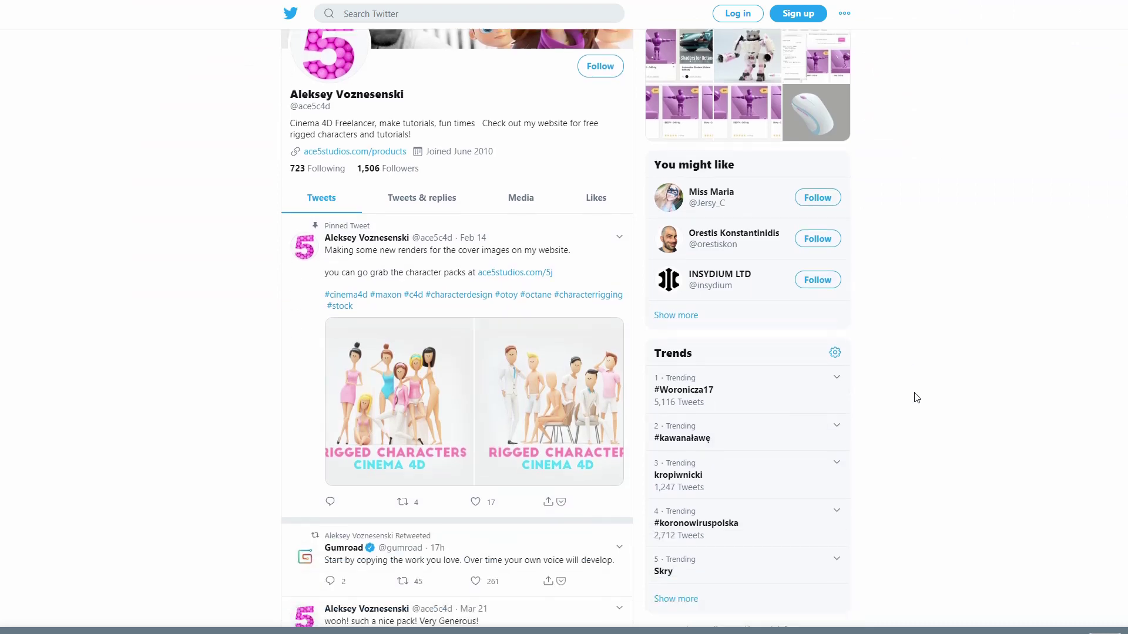